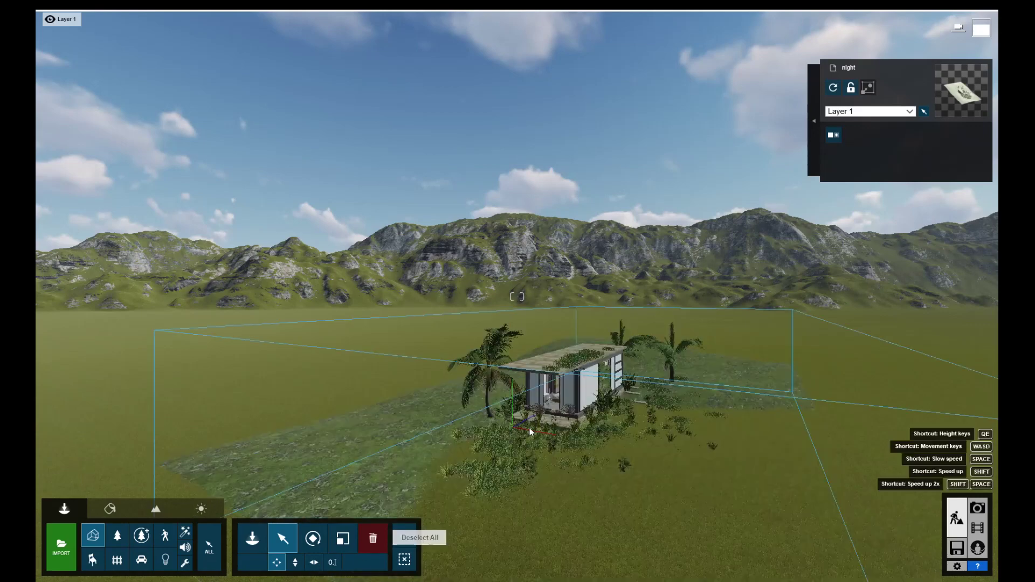
- Box-select the container house, terrain patch and plants, and lift them upward with height move
ctrl+drag(682, 469, 452, 509)
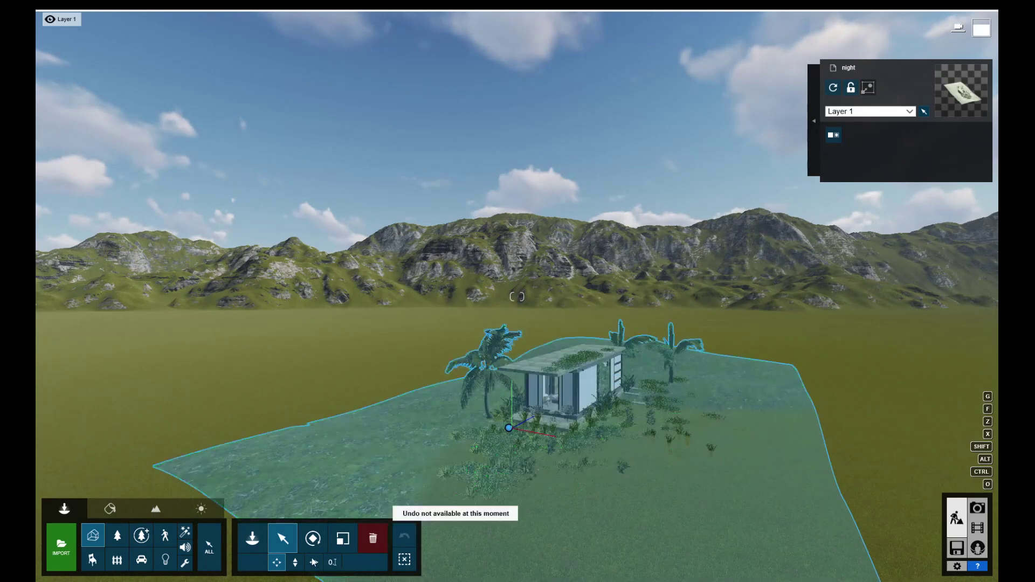
click(295, 562)
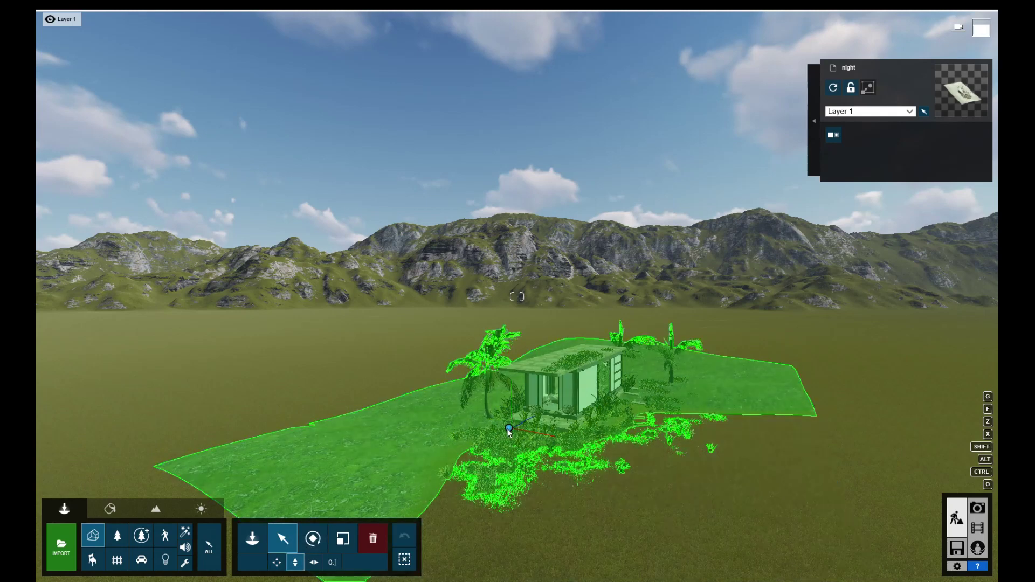
drag(510, 413, 511, 360)
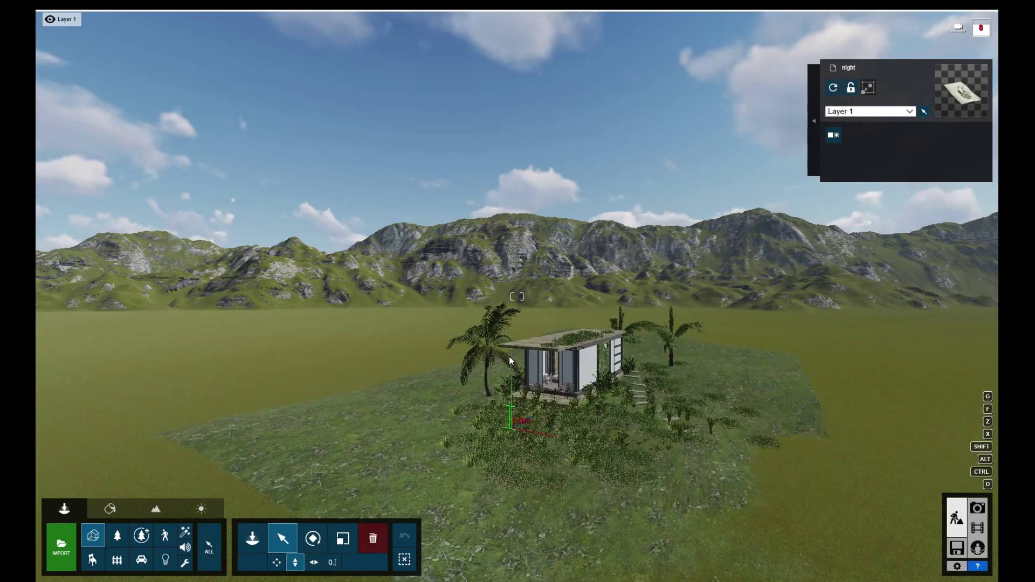
scroll(645, 437, down, 3)
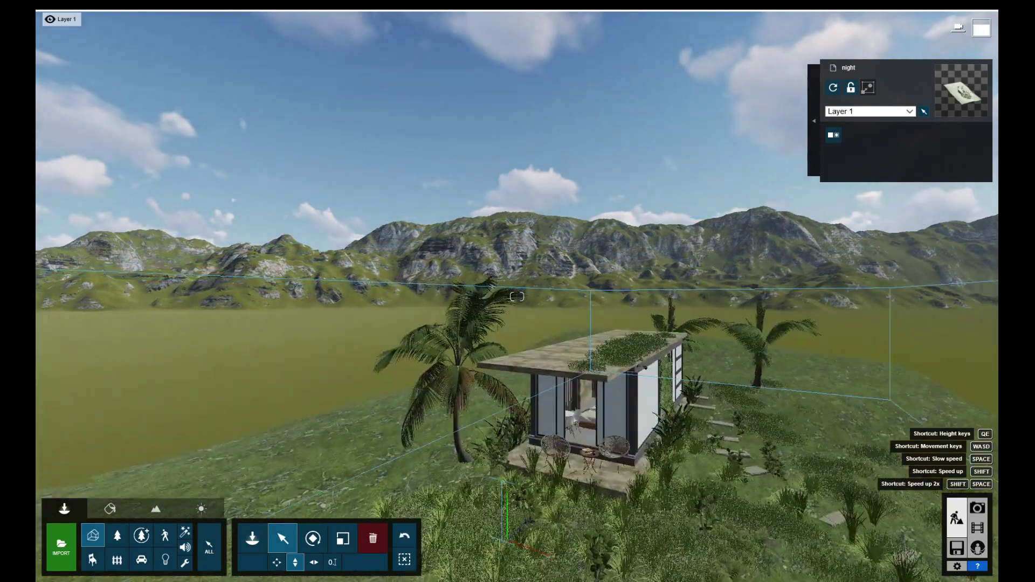
- Fly the camera down into the grass, then frame a close front view of the container house
right_drag(635, 473, 643, 492)
scroll(643, 492, down, 3)
scroll(642, 487, down, 3)
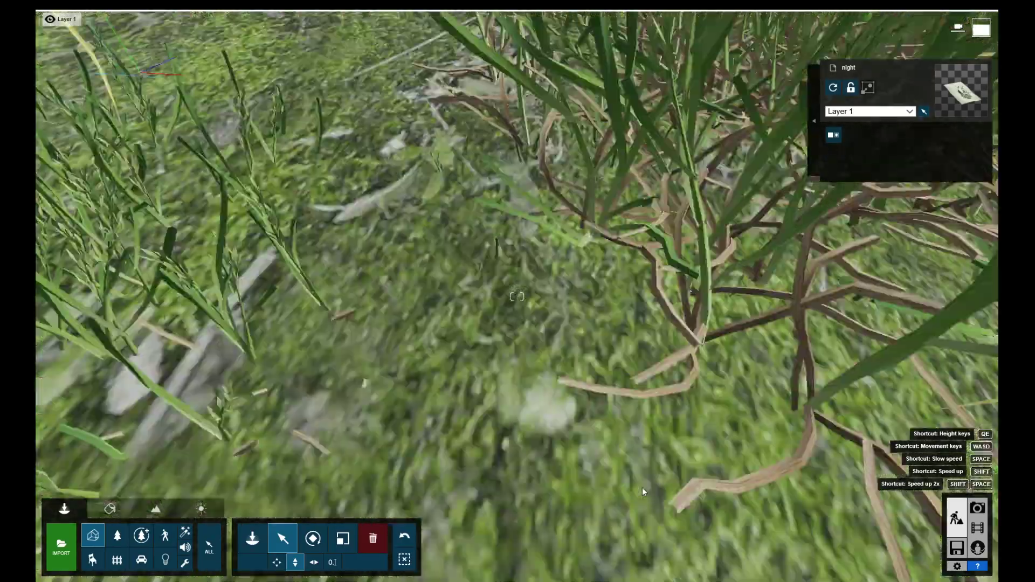
scroll(641, 488, down, 3)
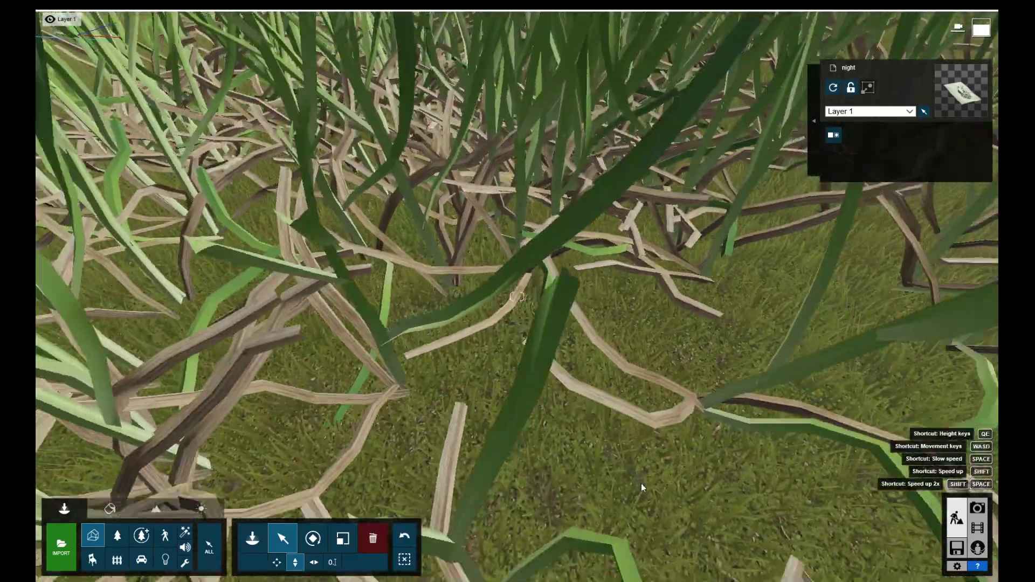
scroll(641, 487, down, 3)
right_drag(642, 487, 642, 410)
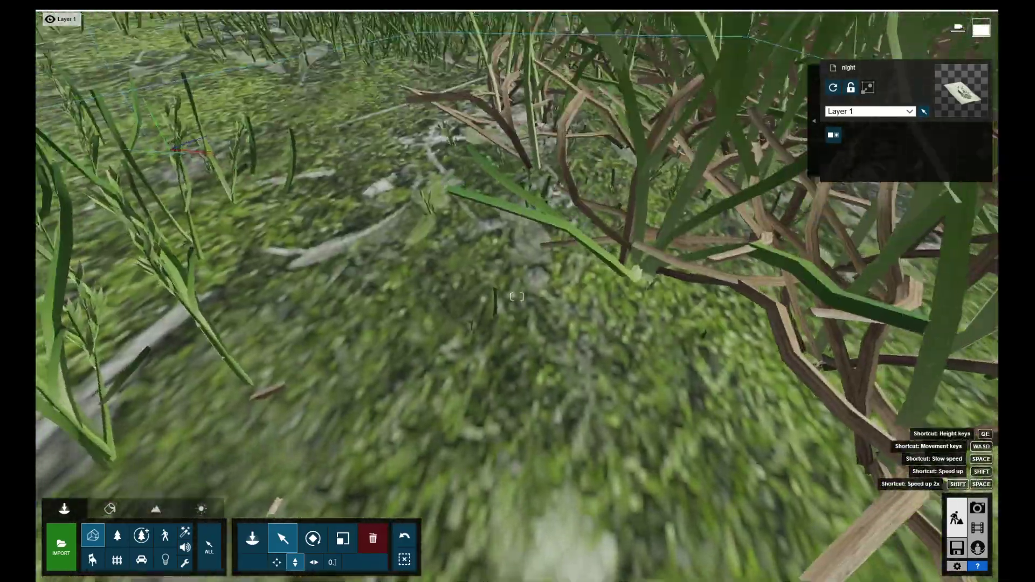
scroll(639, 450, up, 5)
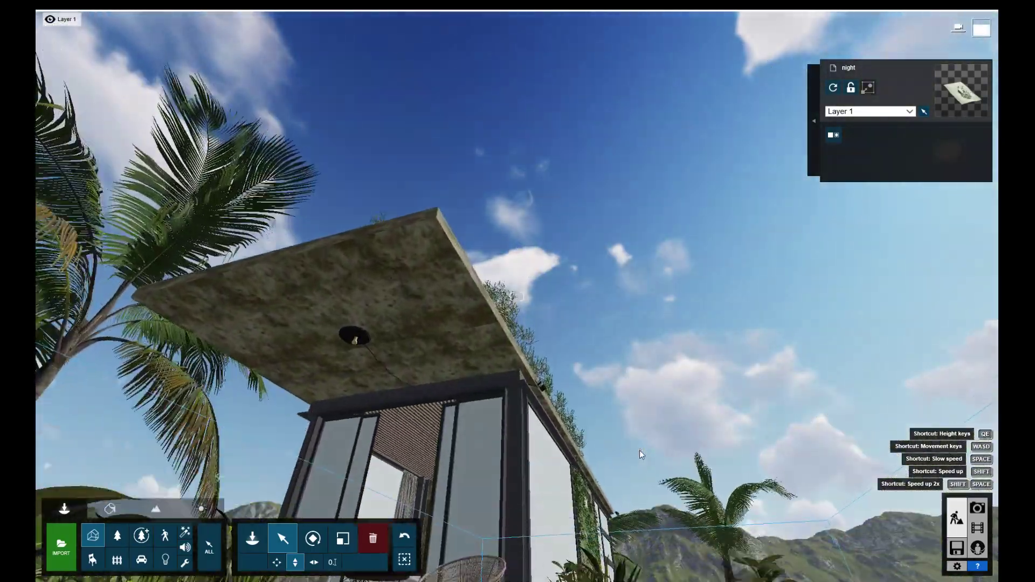
right_drag(639, 450, 566, 409)
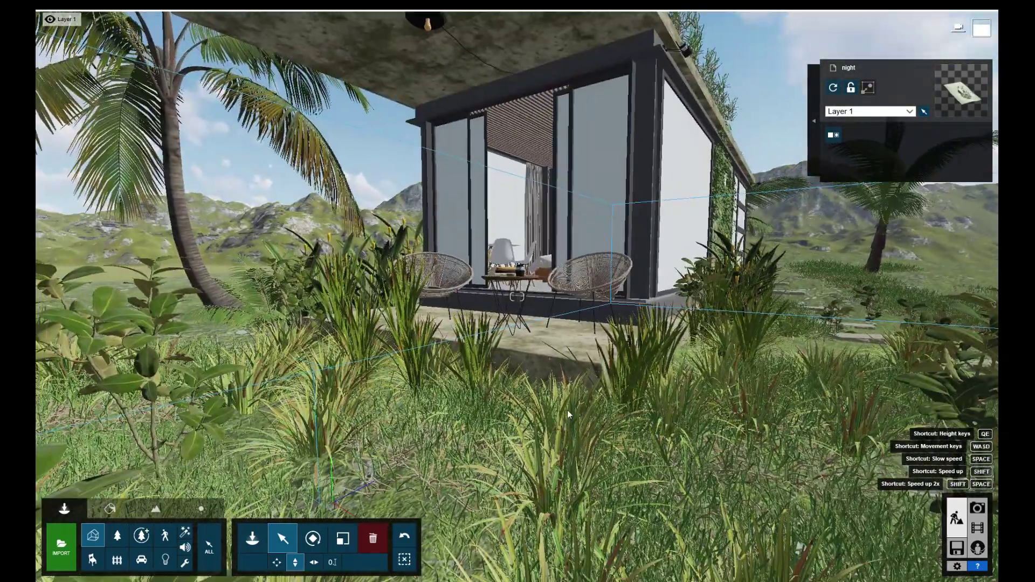
key(d)
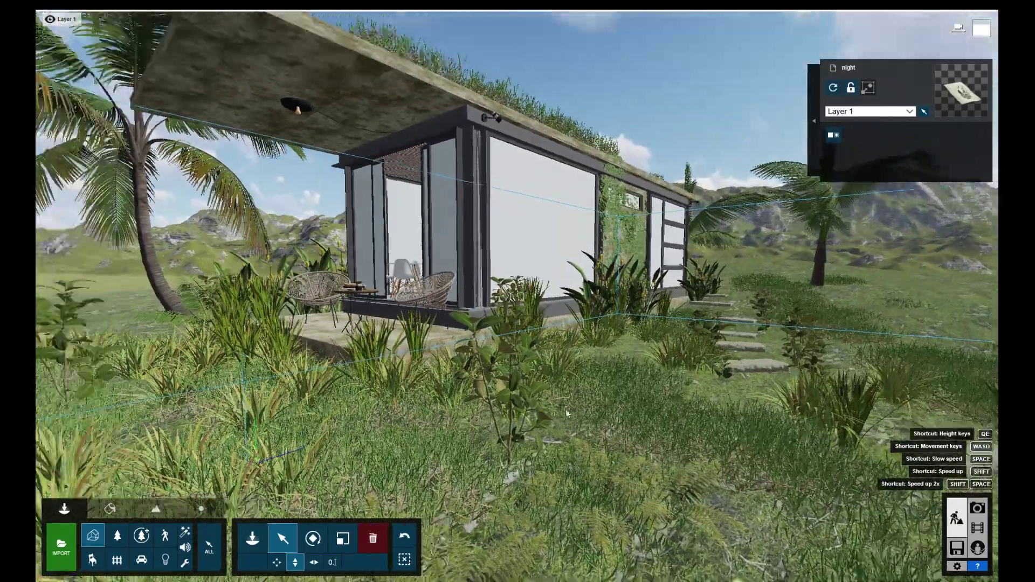
right_drag(566, 413, 539, 393)
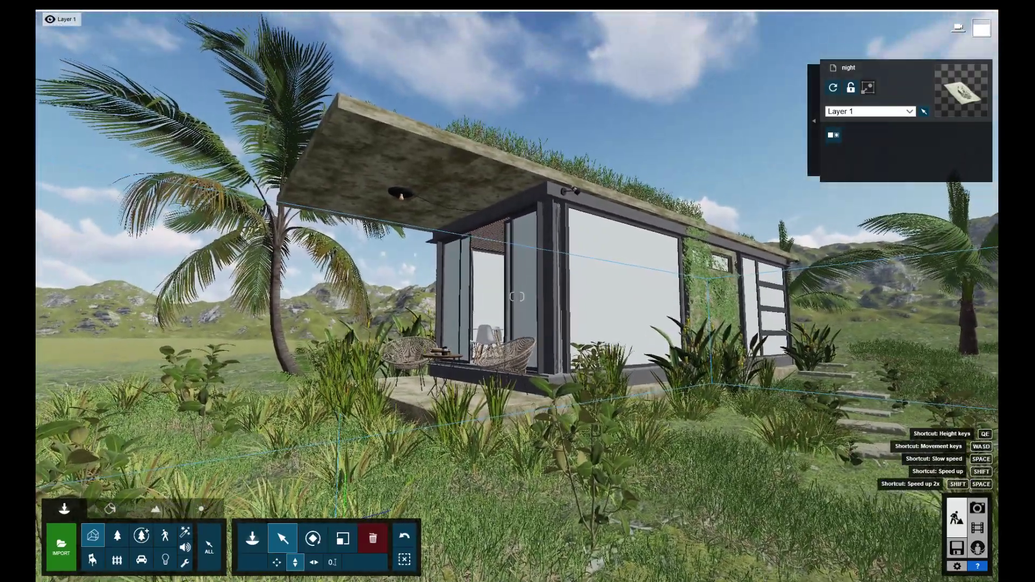
right_drag(516, 297, 316, 414)
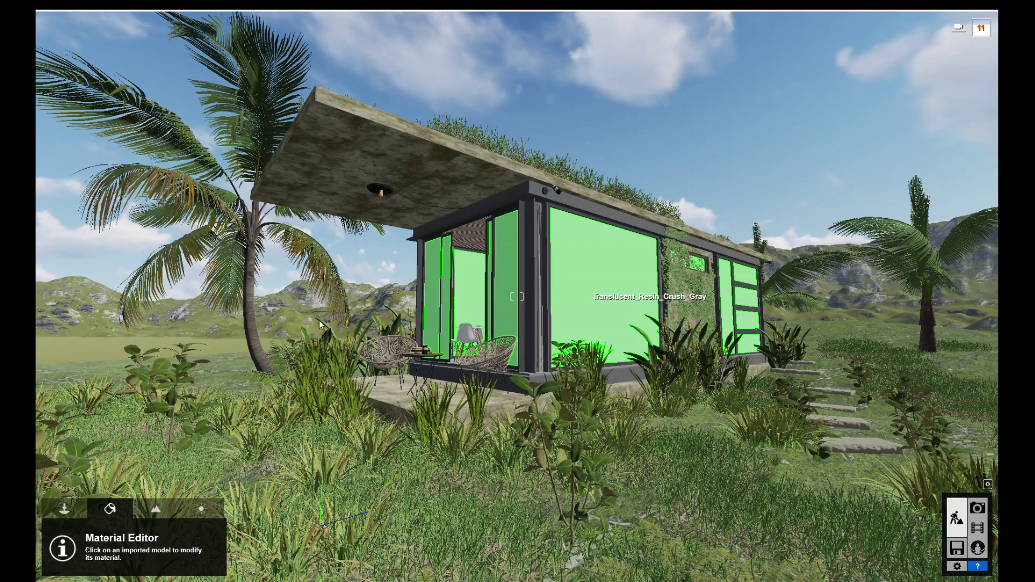
- Make the grey window panels Glass Advanced with adjusted reflectivity and light frostiness
click(319, 320)
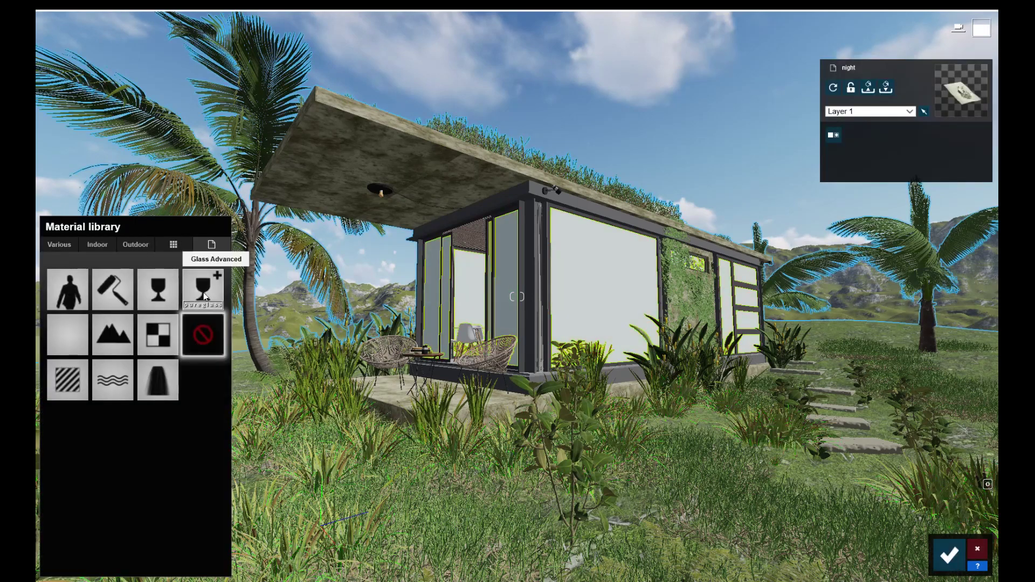
click(203, 292)
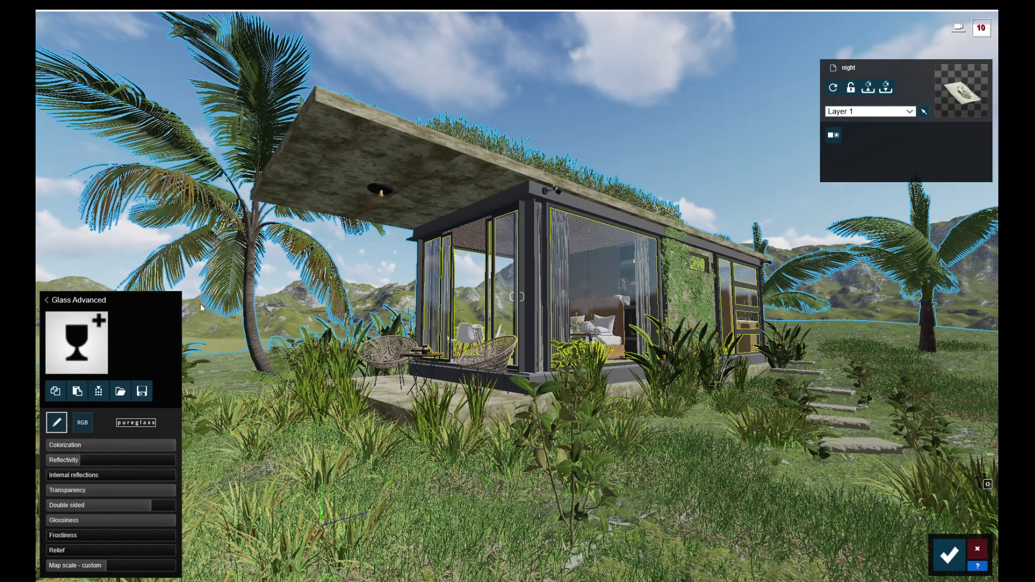
drag(86, 460, 89, 464)
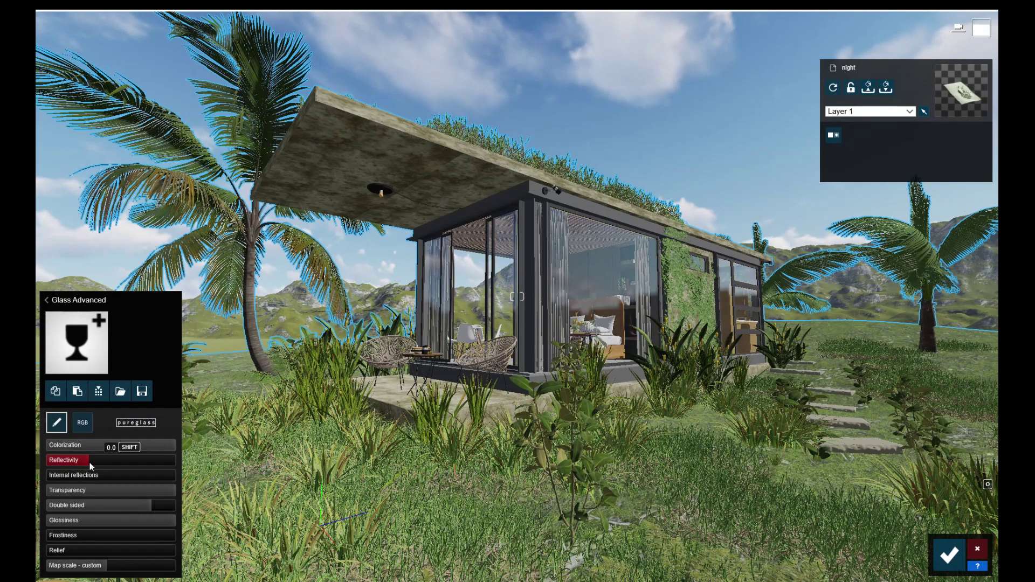
click(53, 536)
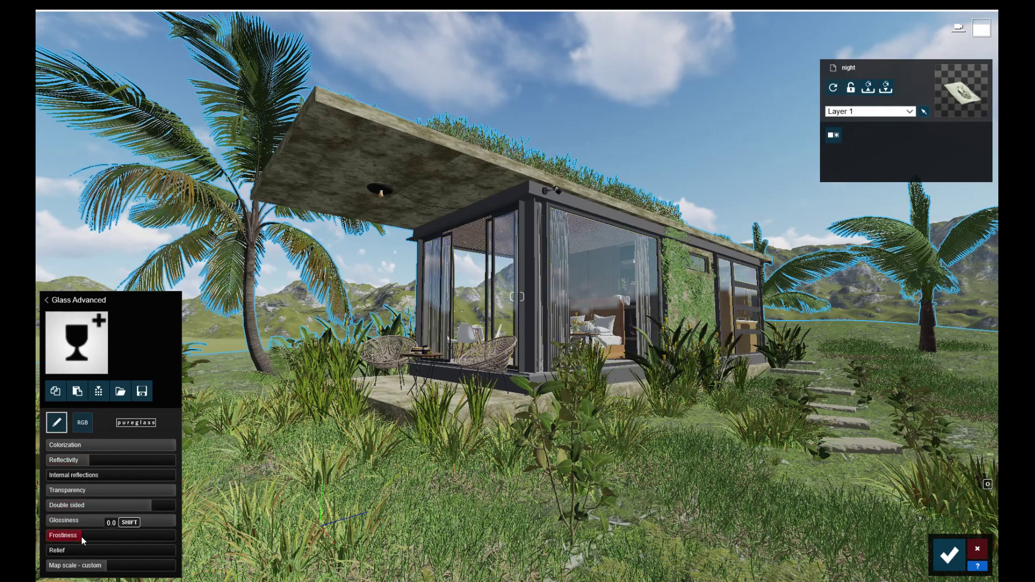
mouse_move(100, 536)
mouse_down()
mouse_move(156, 535)
mouse_move(77, 538)
mouse_up()
click(485, 178)
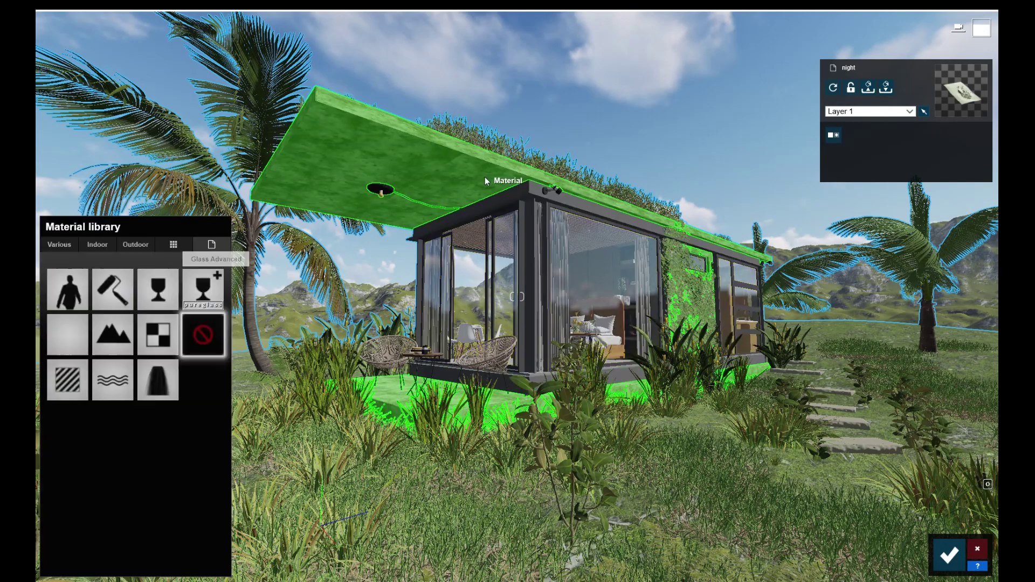
- Apply the outdoor Polii Concrete 26 2k to the roof slab, adding displacement and edge weathering
click(138, 244)
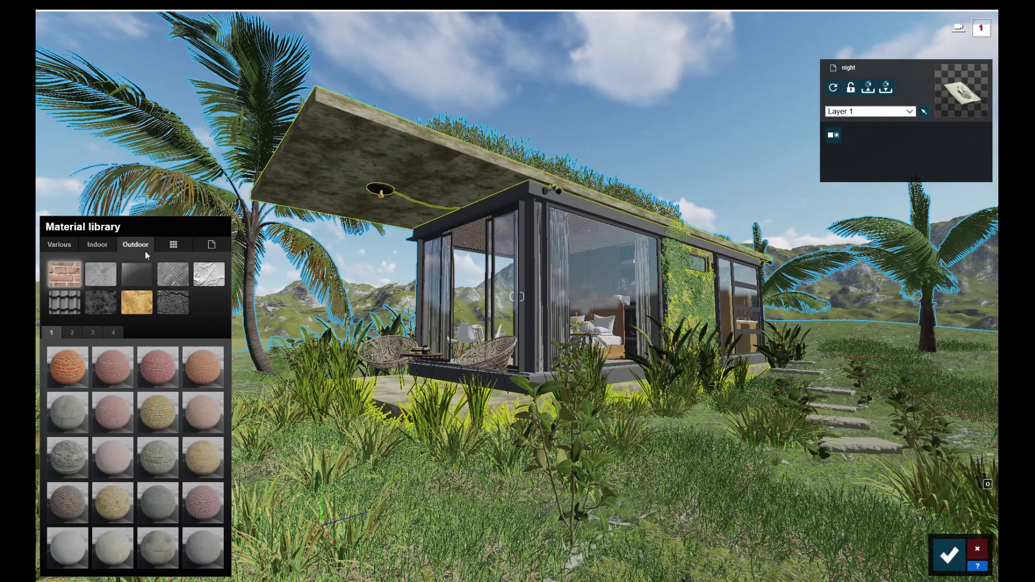
click(103, 275)
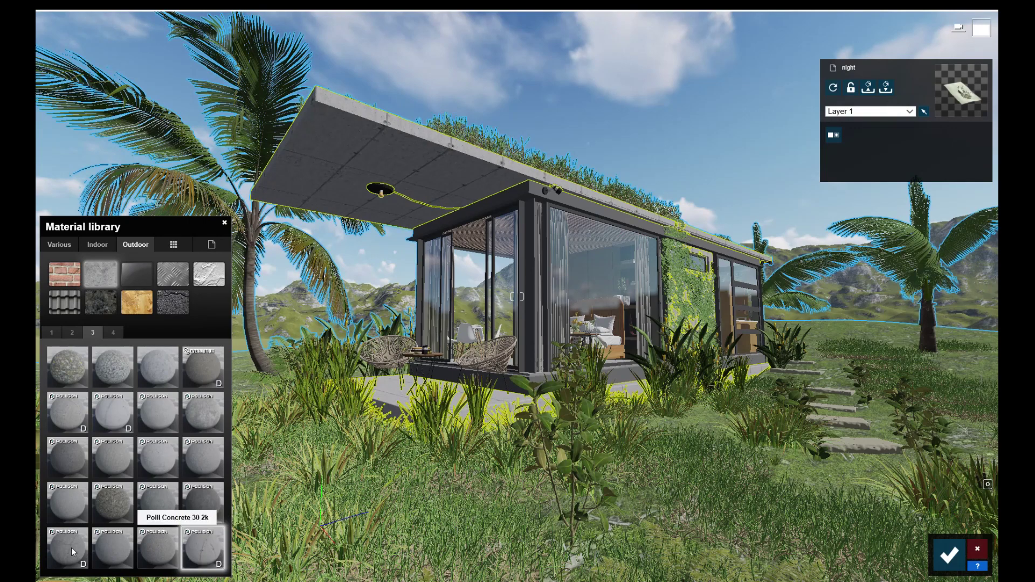
click(71, 548)
drag(71, 547, 391, 145)
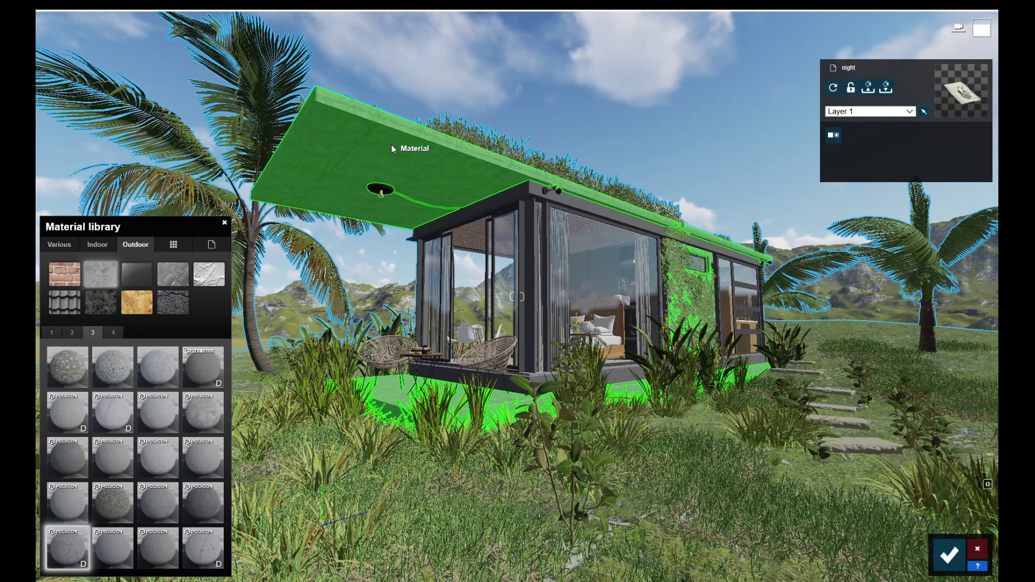
drag(82, 441, 132, 449)
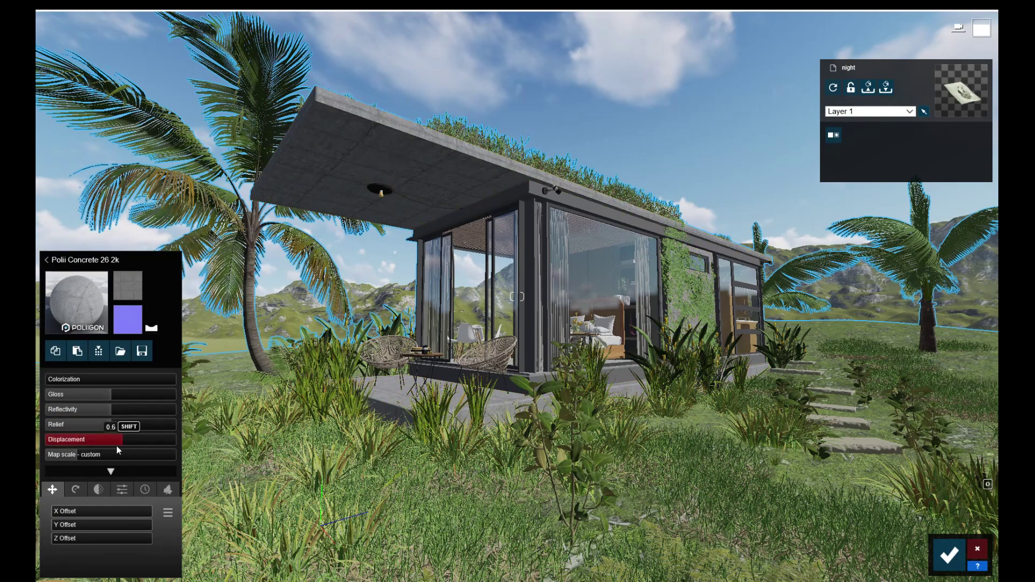
click(145, 490)
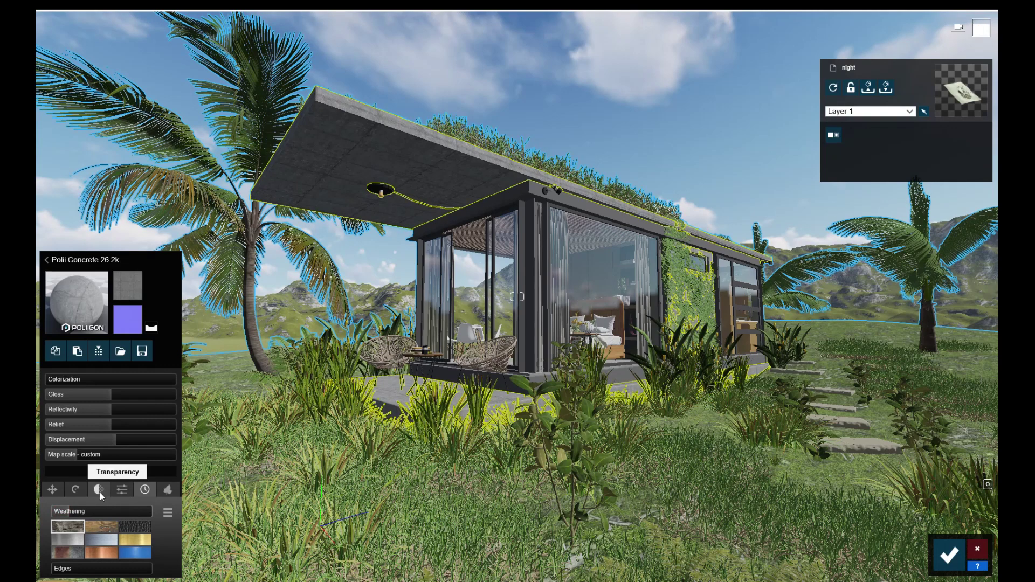
click(66, 573)
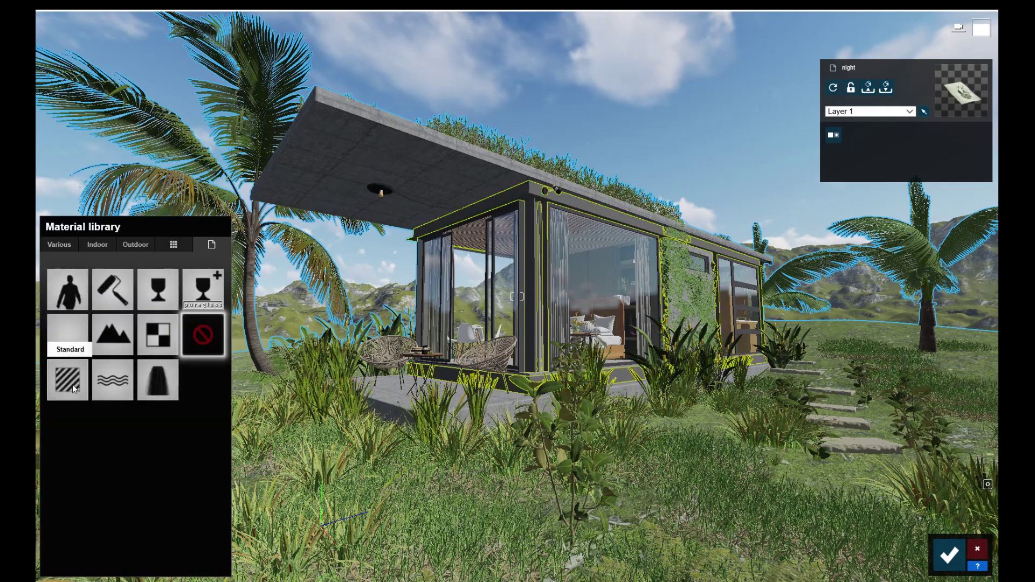
- Give the container frame a Standard material with lower reflectivity and gloss
click(72, 383)
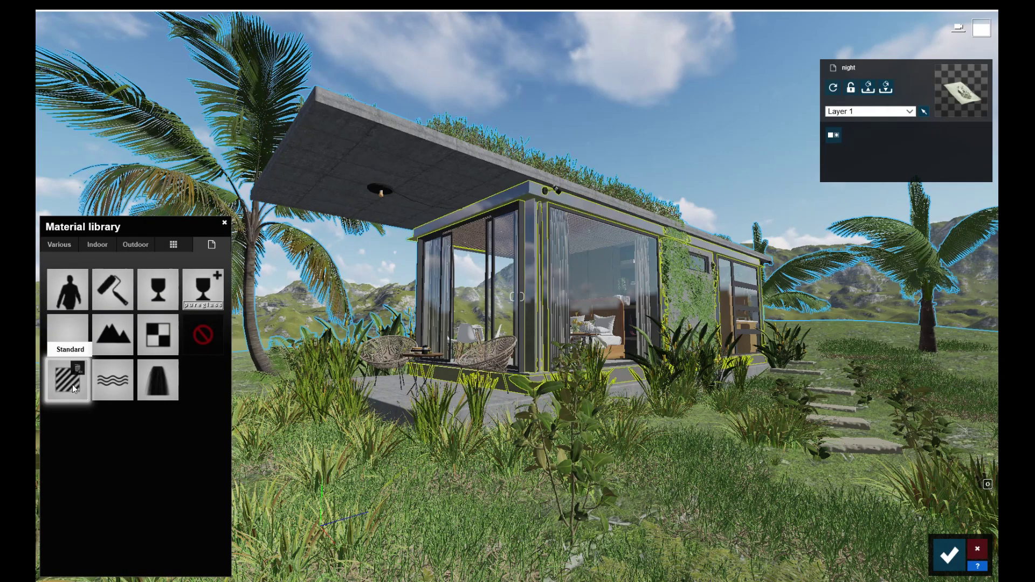
drag(112, 425, 102, 415)
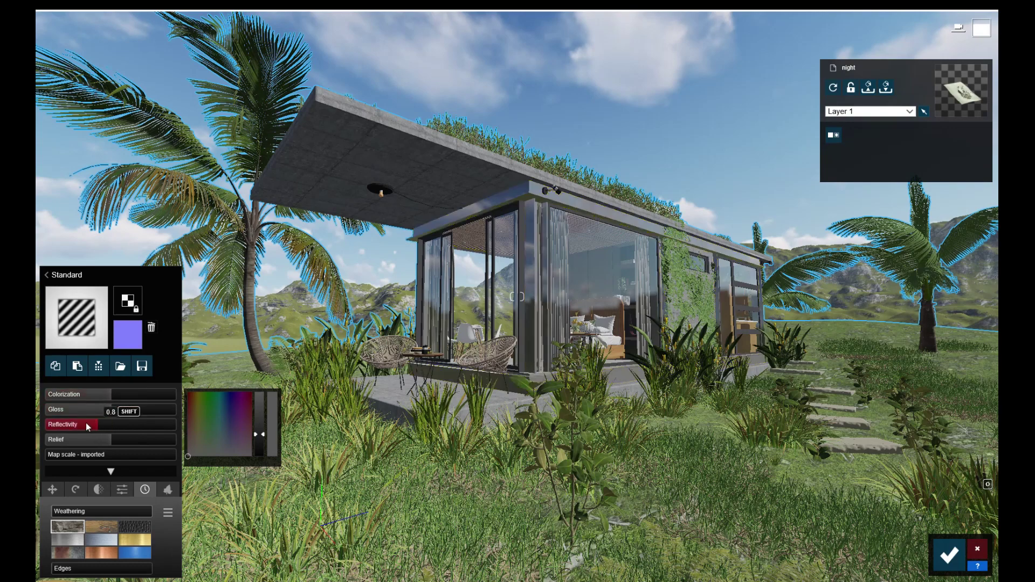
drag(102, 418, 97, 415)
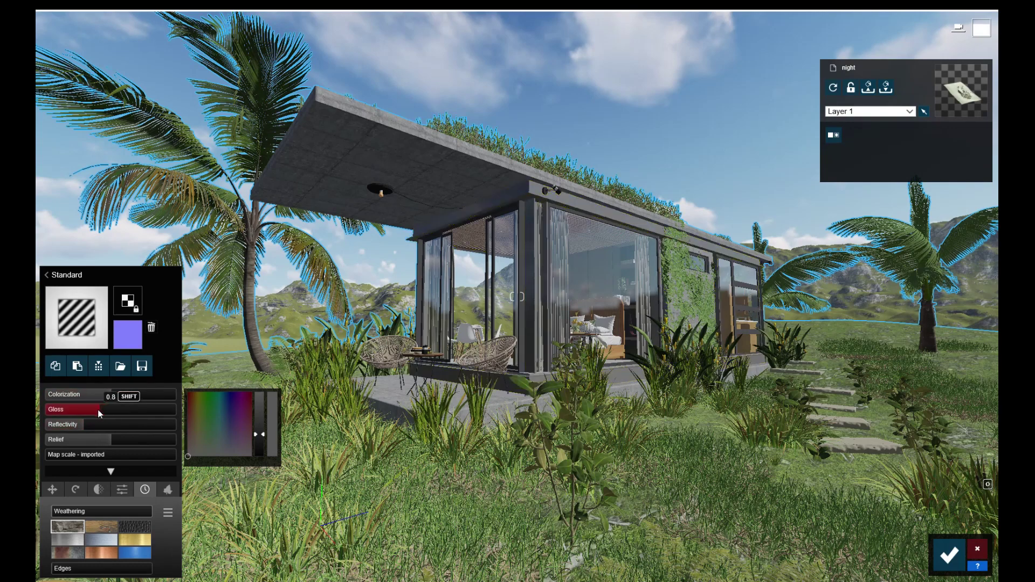
click(66, 552)
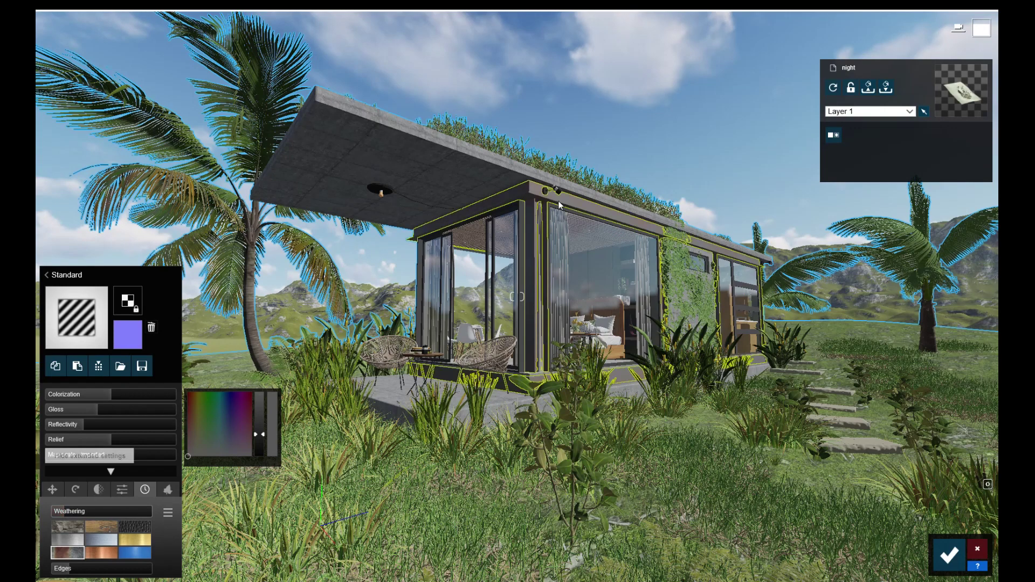
- Apply a Standard material with reduced reflectivity to the small fixture
click(46, 275)
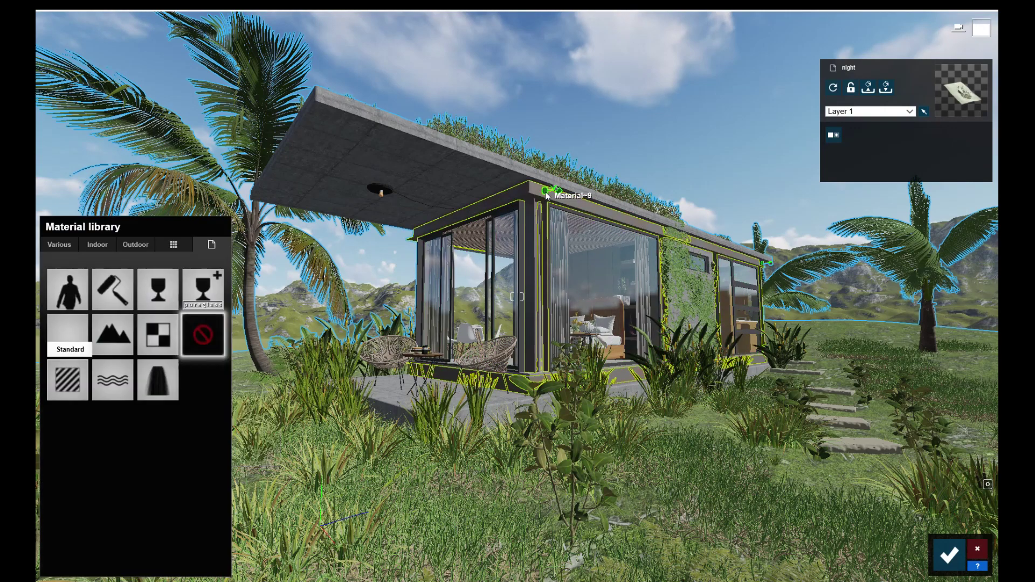
click(68, 386)
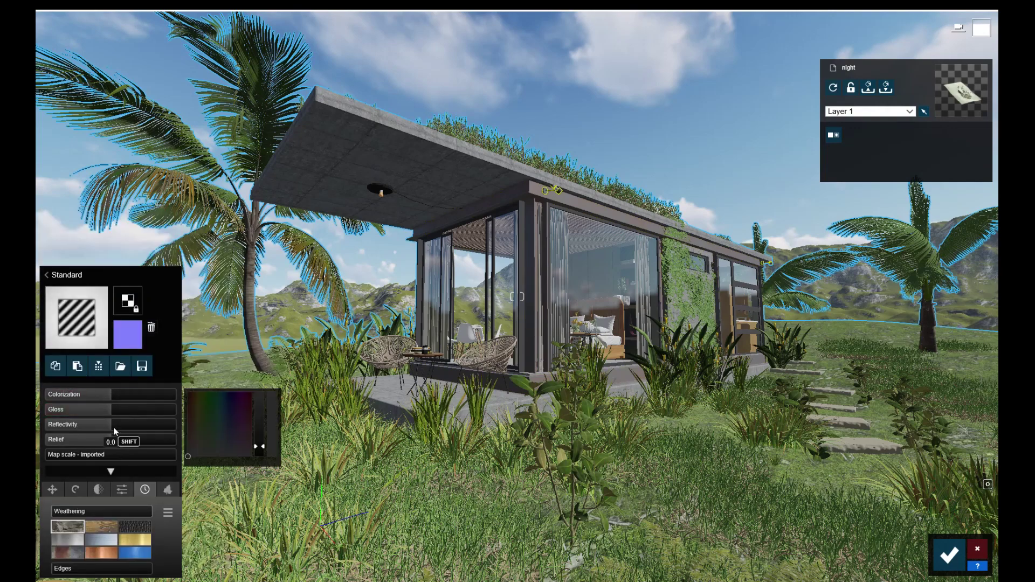
click(90, 426)
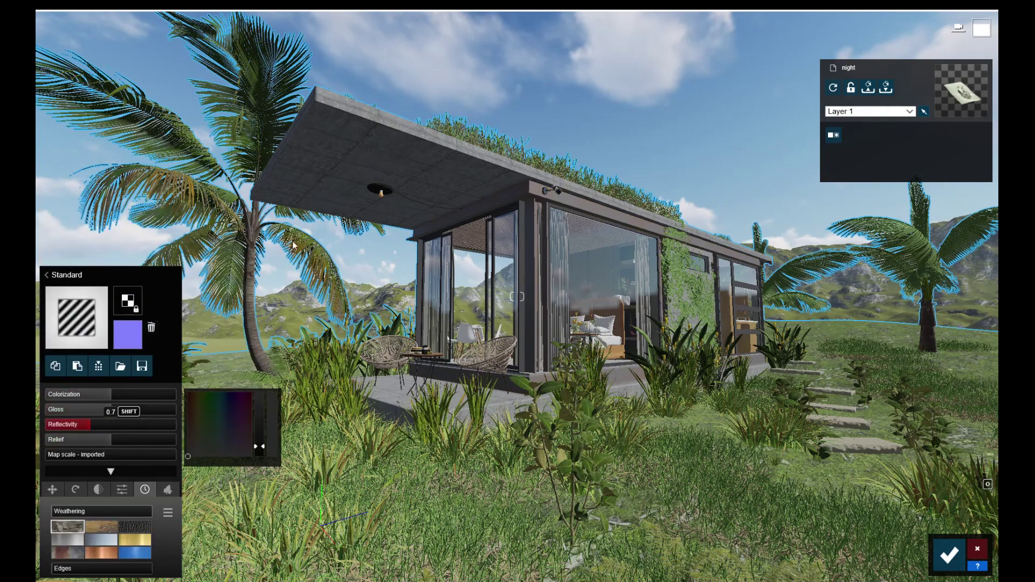
click(46, 275)
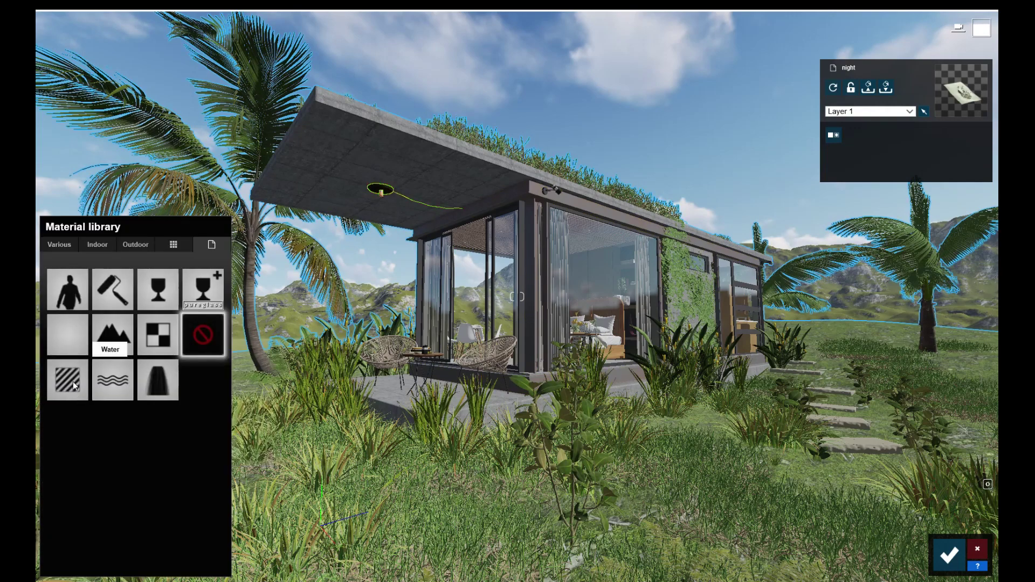
- Make the lamp, roof slab and wicker chairs Standard, with the roof glowing at 0.6 emissive
click(68, 382)
mouse_move(102, 424)
mouse_down()
mouse_move(93, 422)
mouse_move(102, 414)
mouse_up()
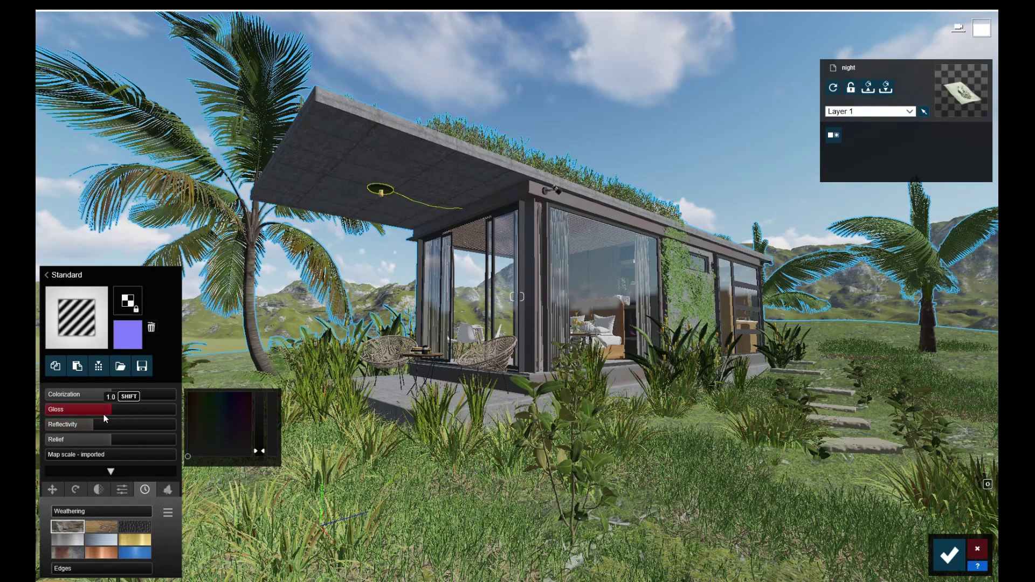
click(380, 203)
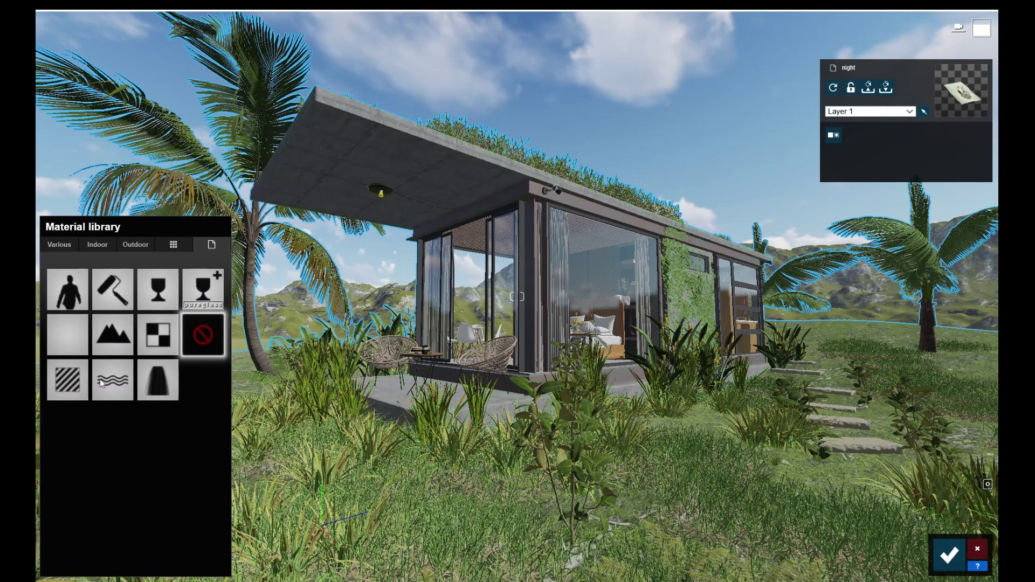
click(73, 375)
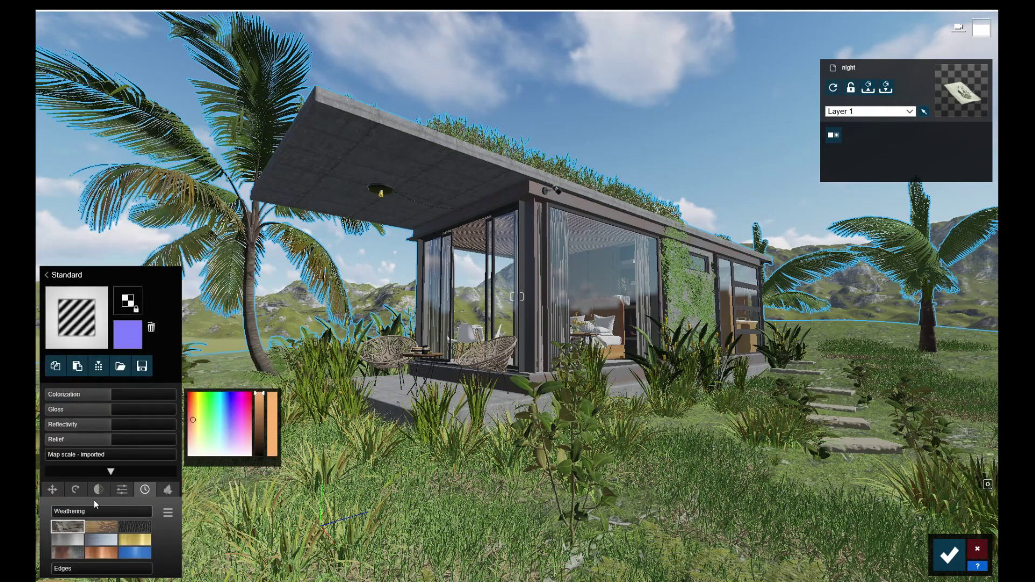
click(122, 489)
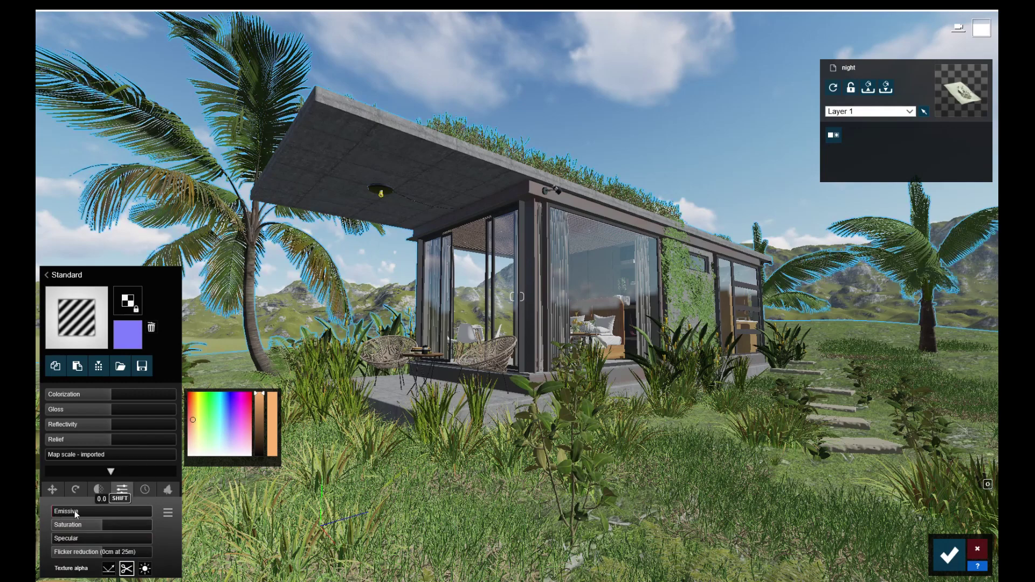
drag(76, 513, 81, 514)
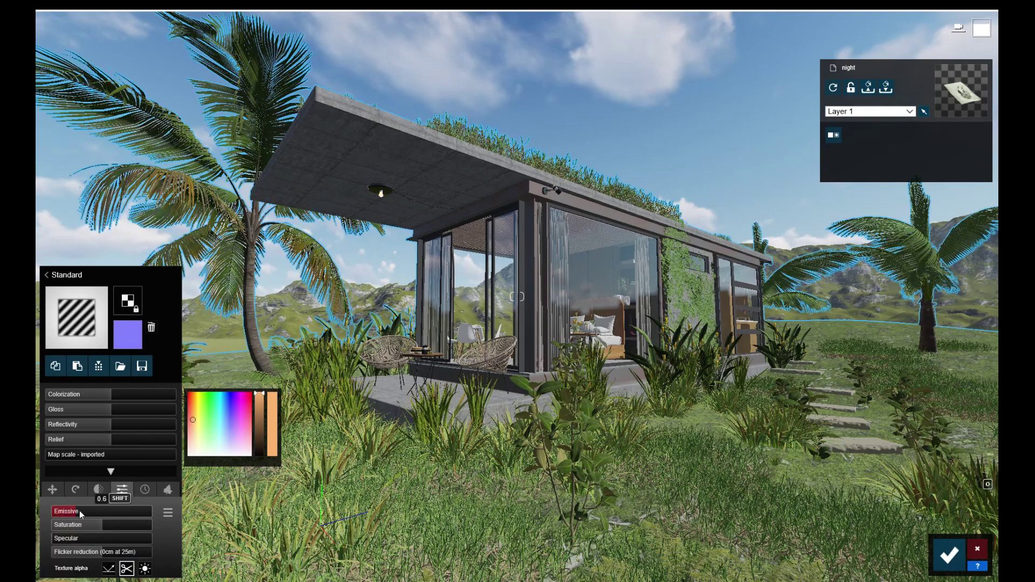
click(488, 353)
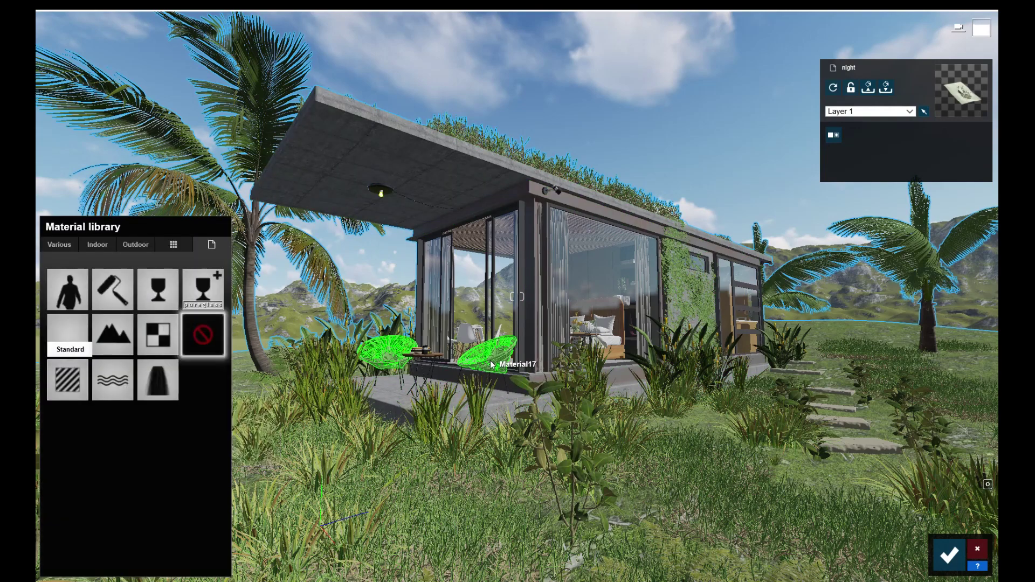
click(66, 384)
- Set the chairs' reflectivity to 0.7 and make the terrace floor Standard with lower reflectivity
mouse_move(105, 424)
mouse_down()
mouse_move(92, 425)
mouse_move(102, 412)
mouse_up()
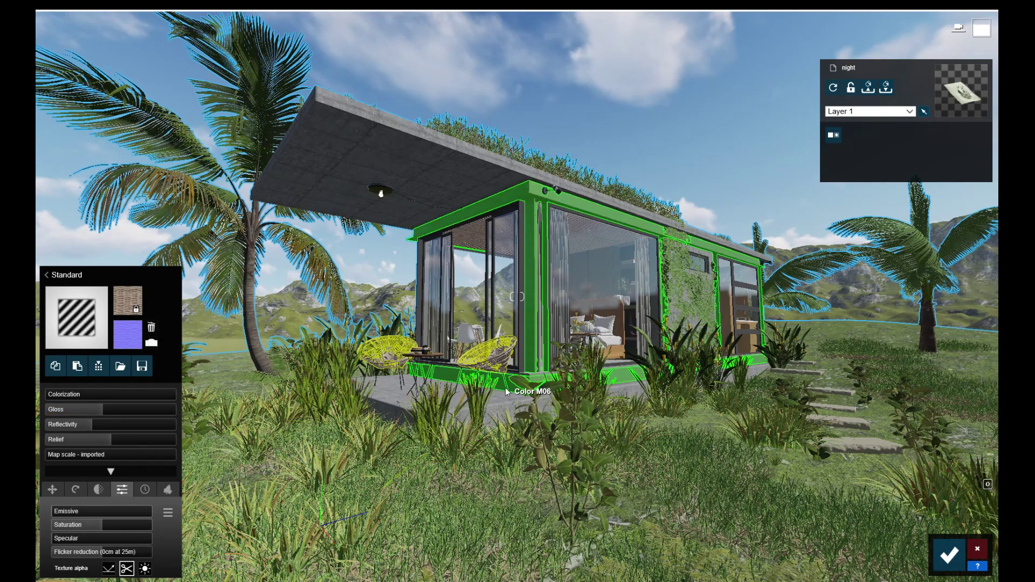
scroll(471, 367, up, 5)
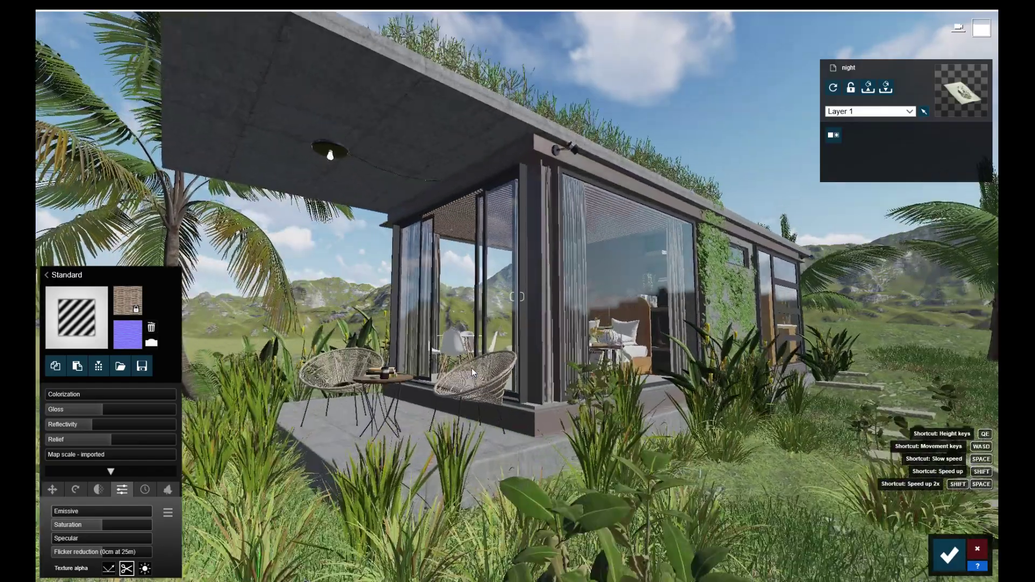
scroll(471, 367, up, 3)
scroll(471, 367, up, 3)
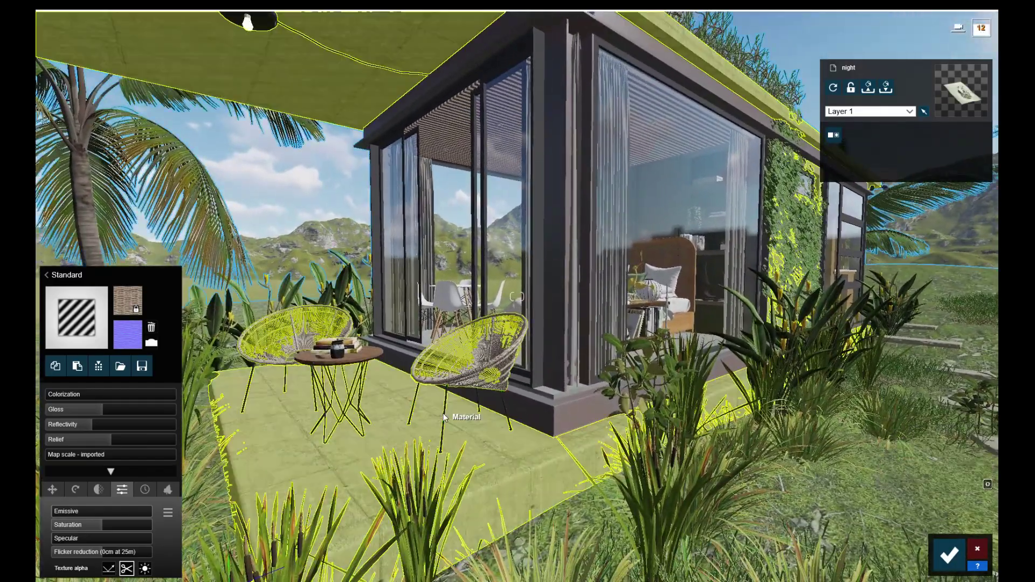
click(443, 417)
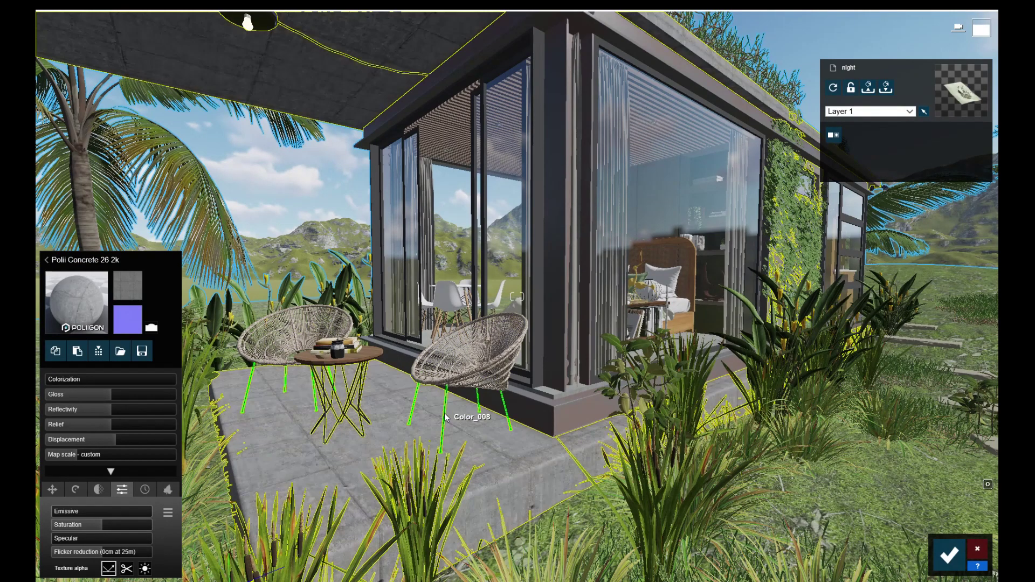
click(445, 417)
click(62, 390)
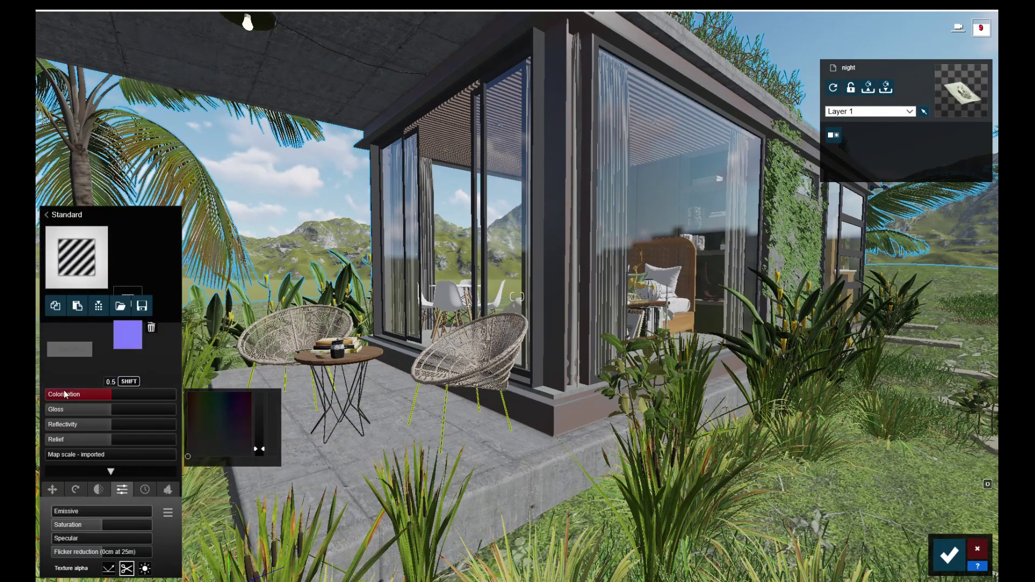
drag(103, 425, 90, 426)
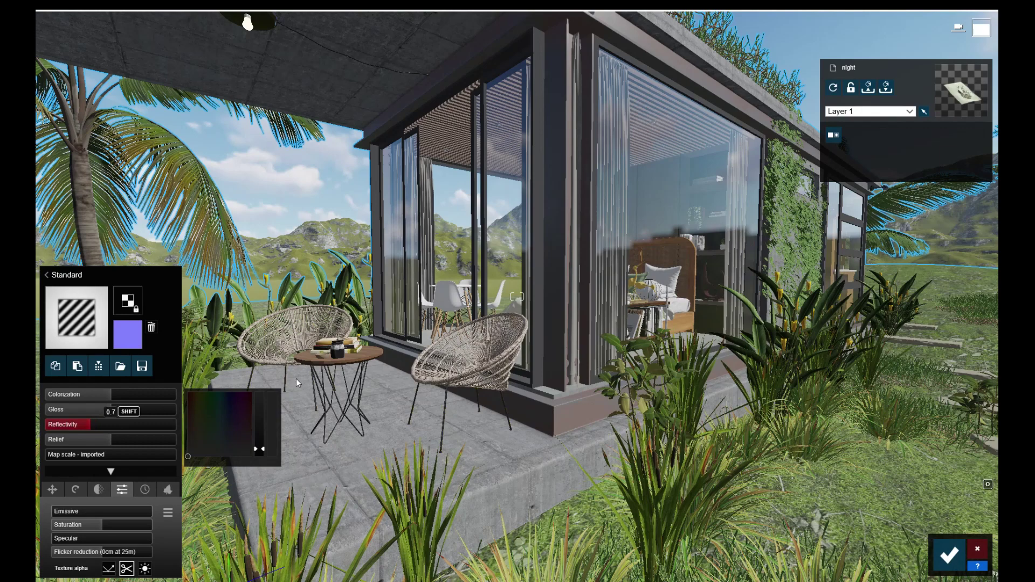
- Make the table top a Standard material with reduced reflectivity
click(354, 357)
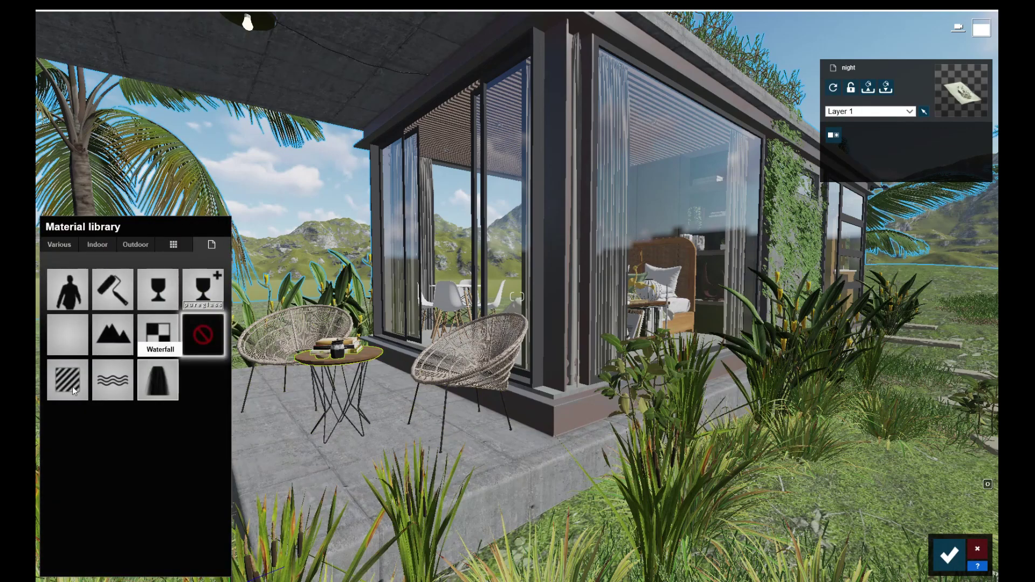
click(70, 387)
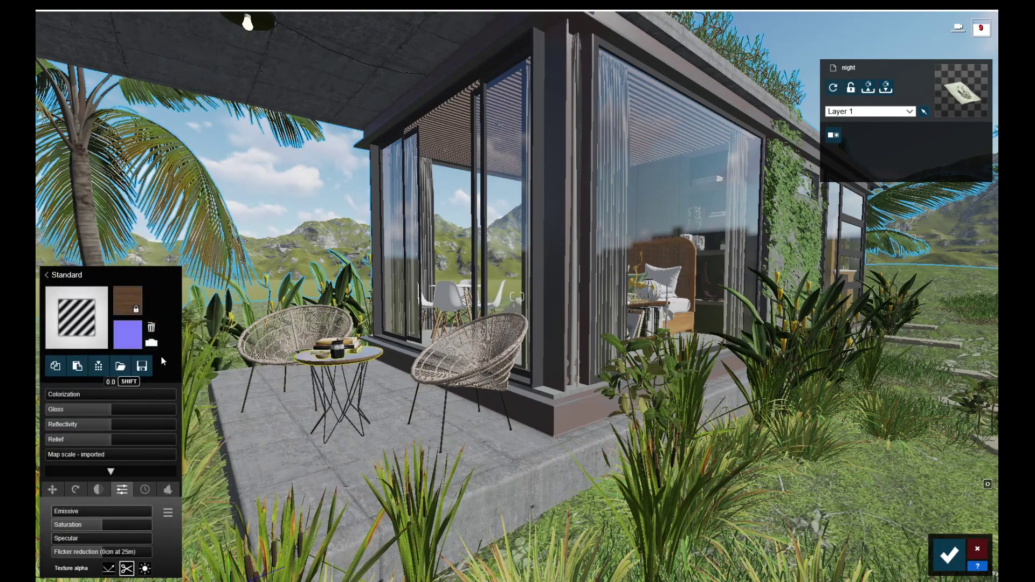
drag(105, 425, 92, 428)
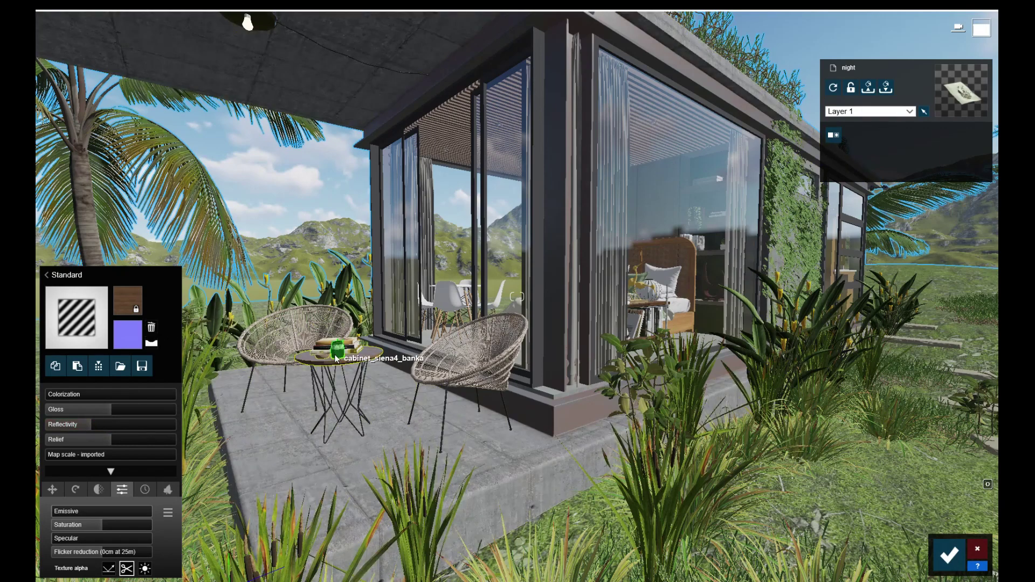
- Give the book on the table a Standard material
click(76, 317)
click(77, 389)
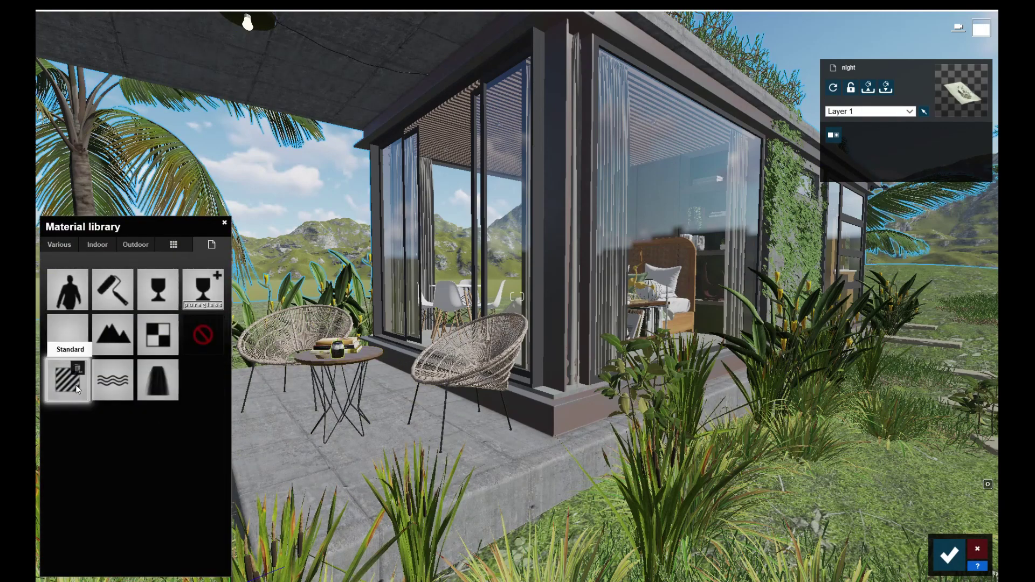
click(325, 345)
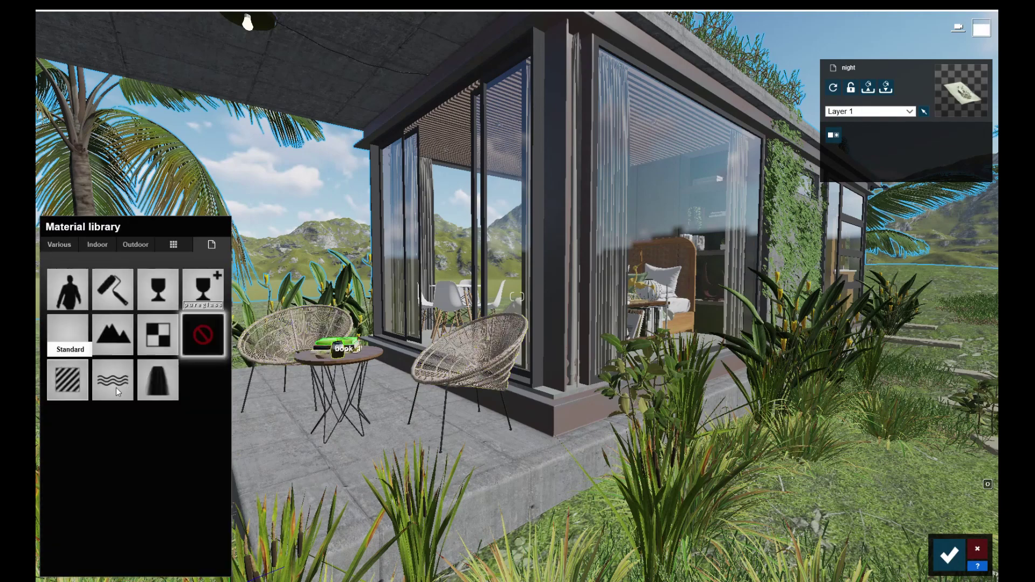
click(75, 383)
click(323, 353)
click(77, 385)
click(76, 390)
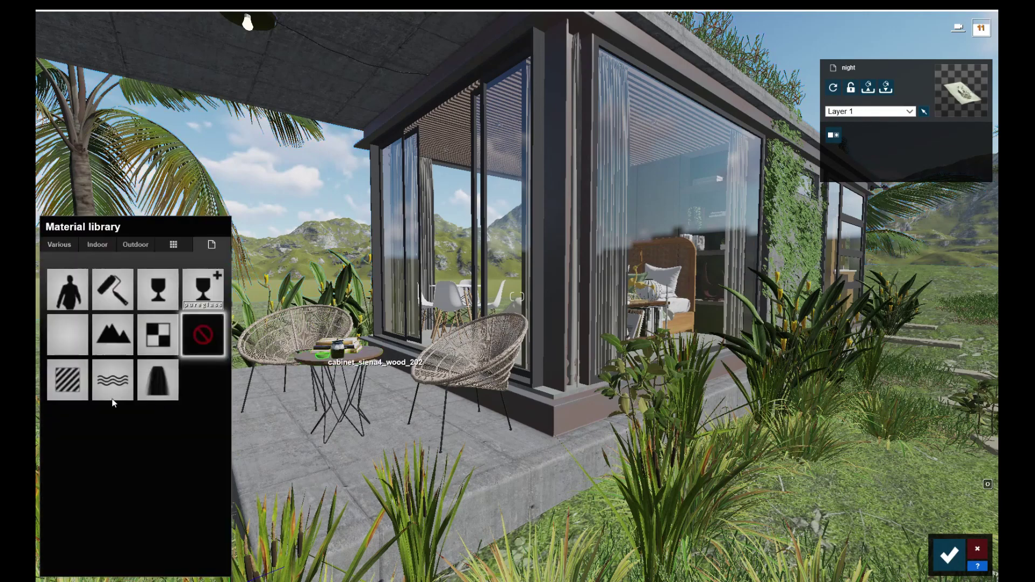
click(76, 390)
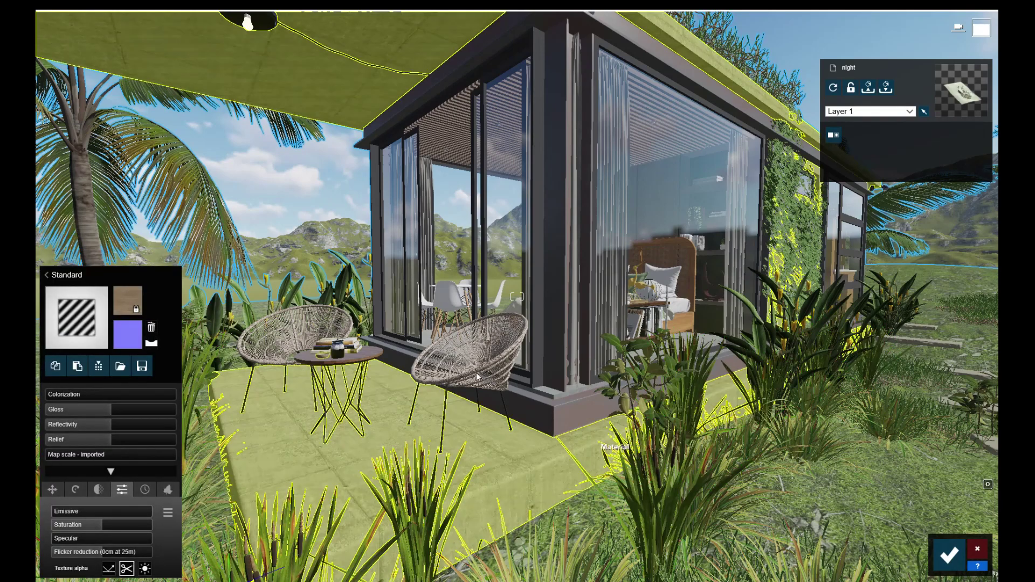
- Assign Standard materials to the chairs and the table's wood
click(442, 302)
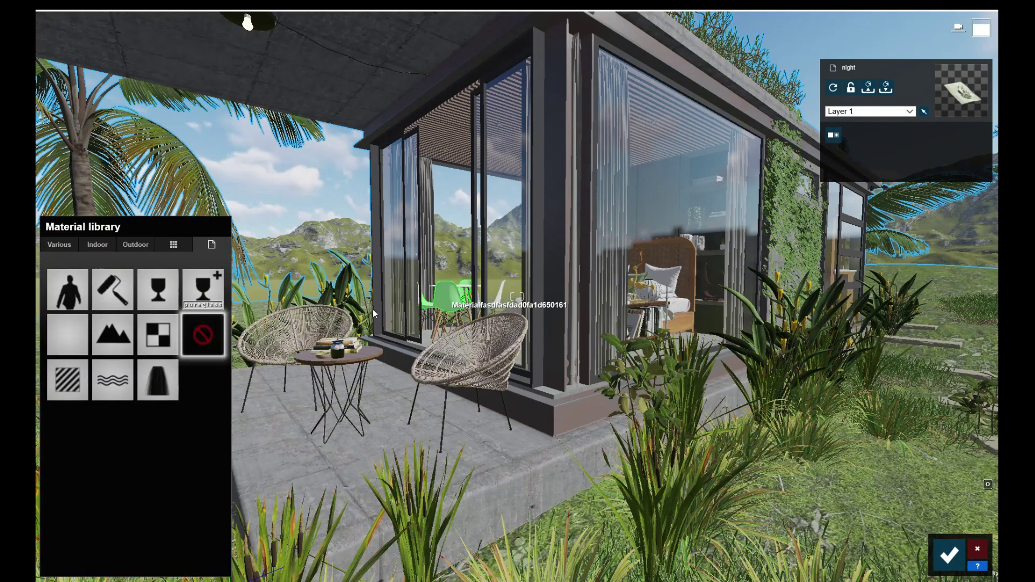
click(63, 385)
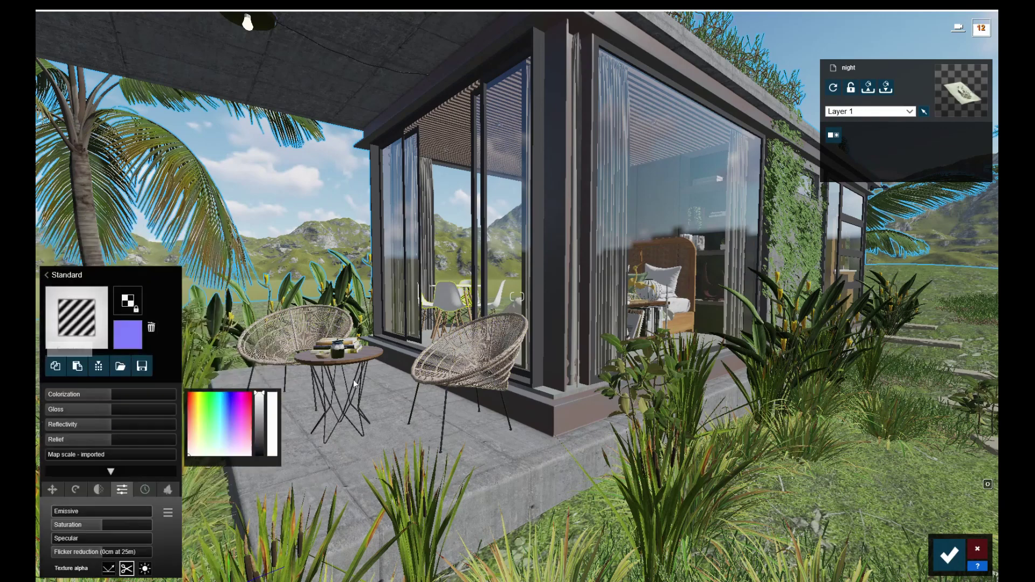
click(438, 331)
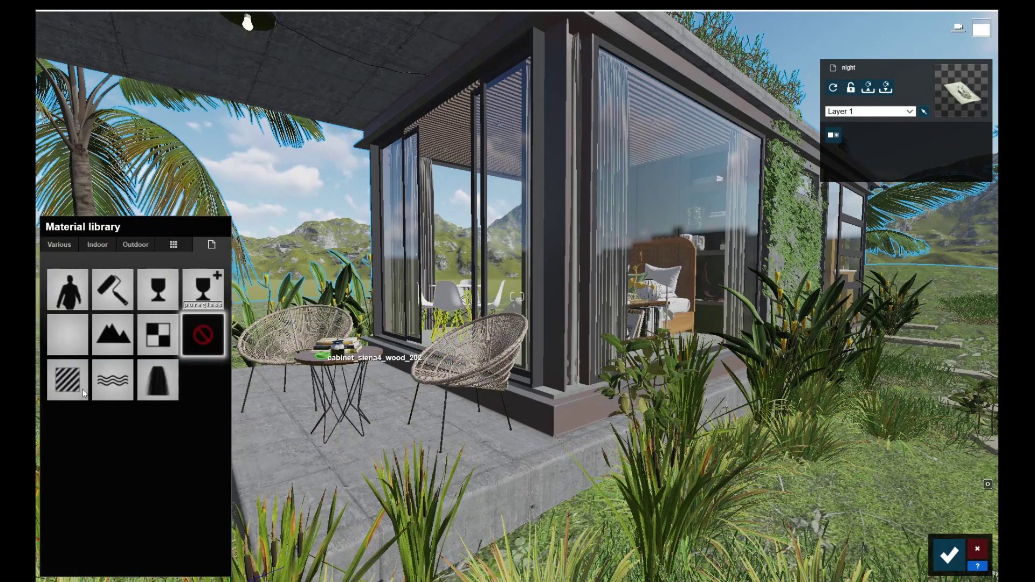
click(72, 383)
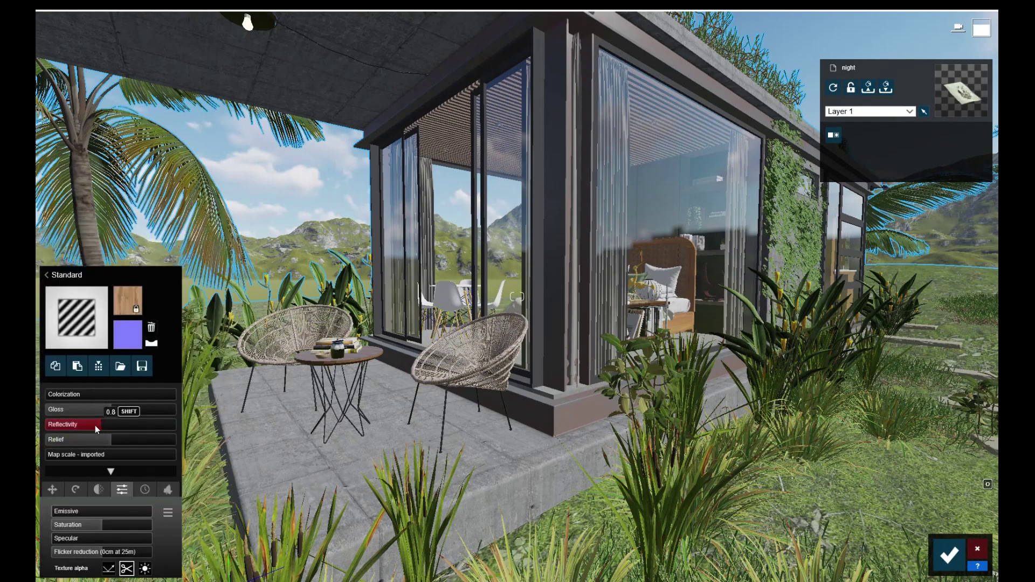
- Give the window blind a Standard material with lower reflectivity, then move in toward the bedroom
mouse_move(109, 410)
click(458, 353)
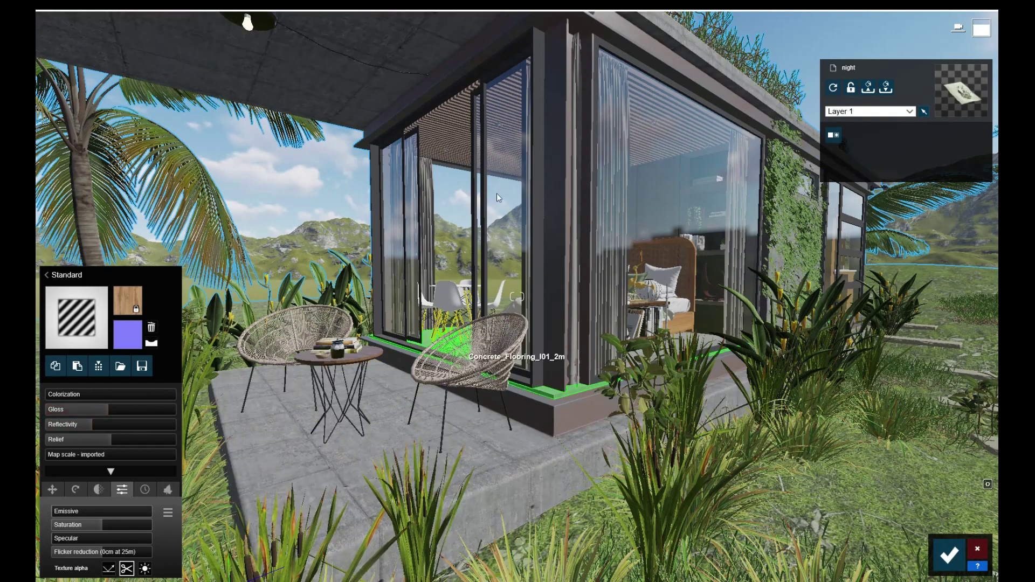
click(450, 100)
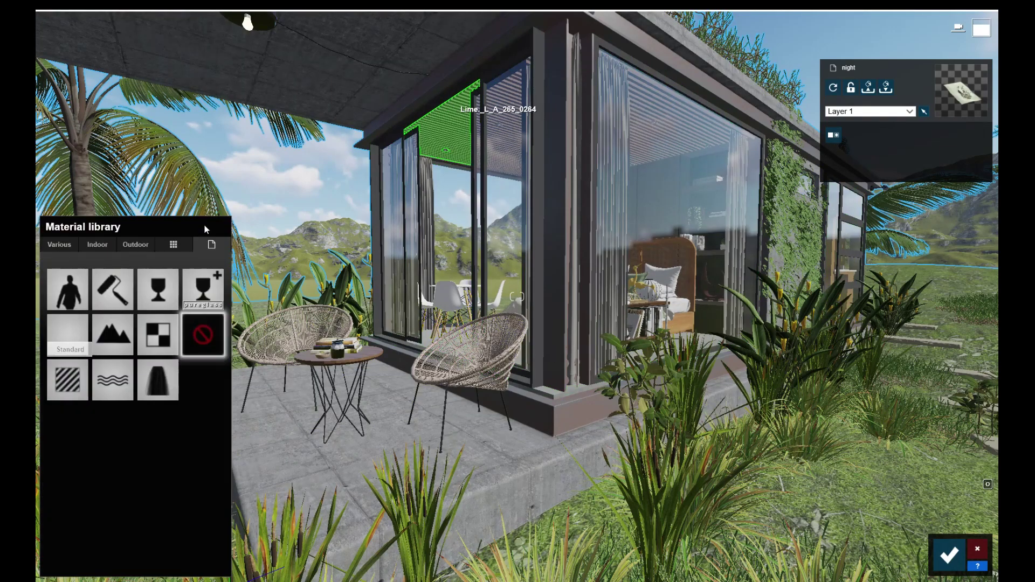
click(79, 384)
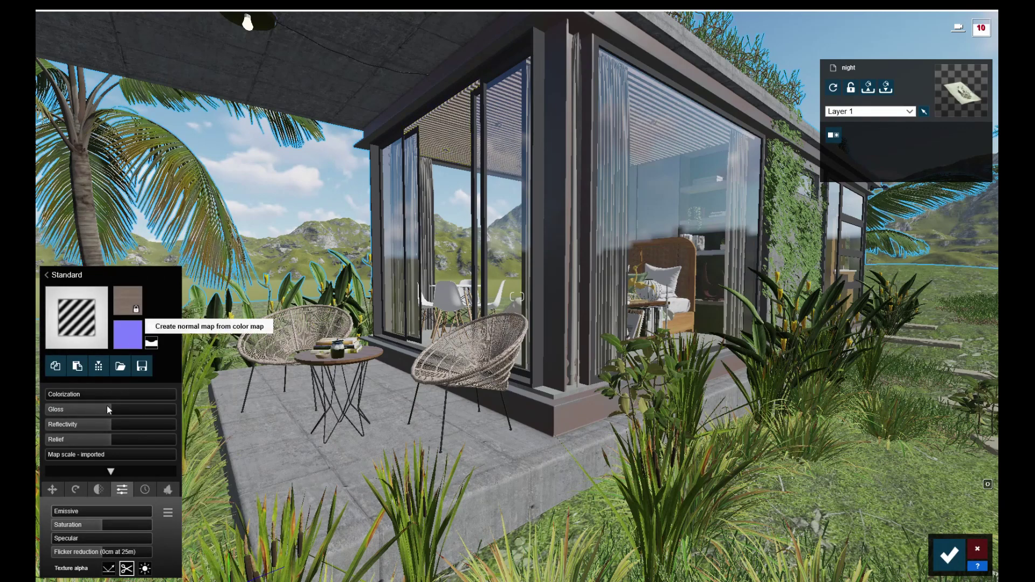
drag(106, 425, 76, 427)
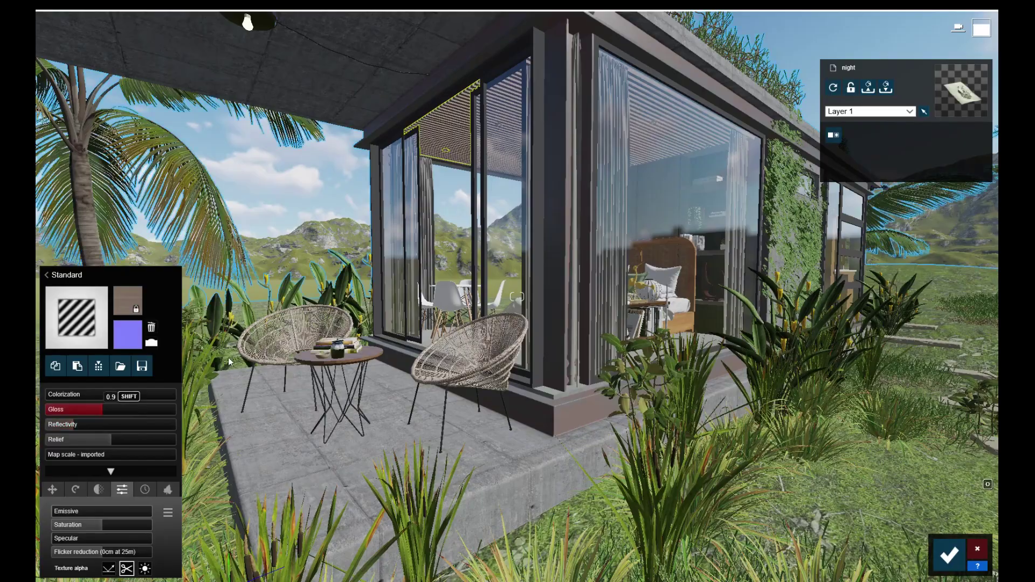
mouse_move(228, 358)
right_down()
mouse_move(178, 356)
mouse_move(331, 287)
mouse_move(588, 333)
mouse_move(678, 326)
right_up()
scroll(677, 322, up, 5)
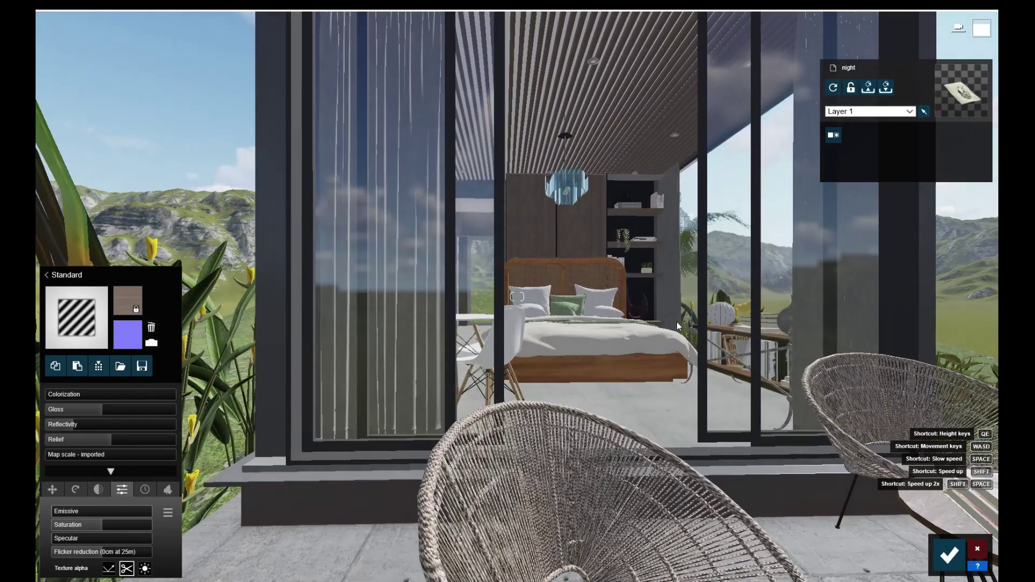
- Make the bed base Standard with lower reflectivity, and the shelf object Standard too
click(625, 369)
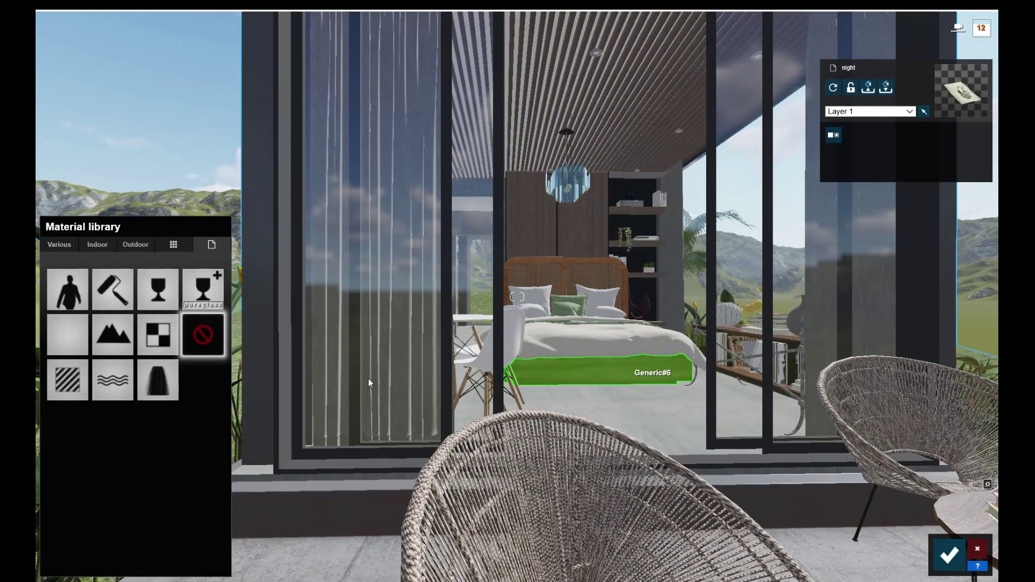
click(62, 386)
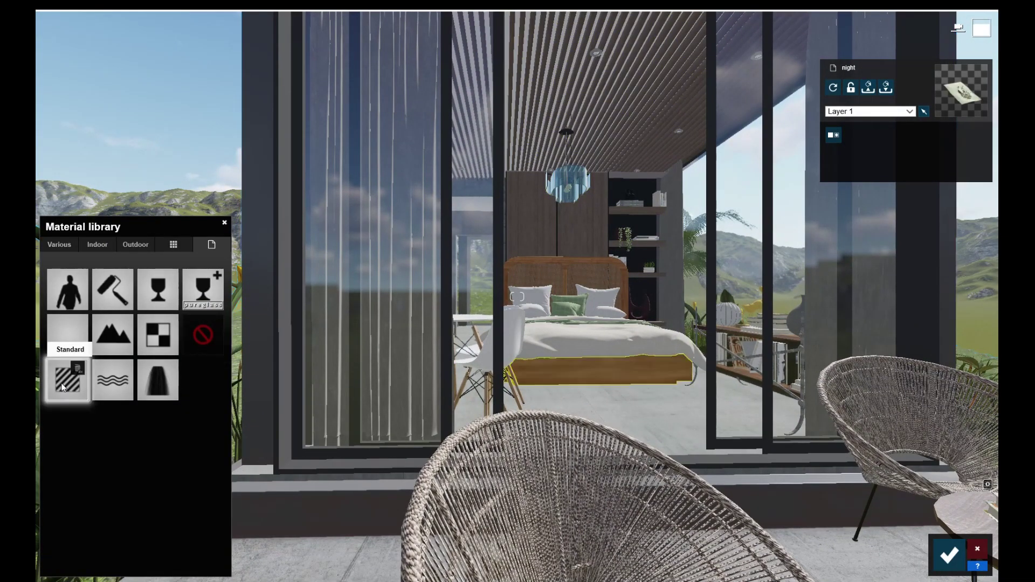
mouse_move(108, 424)
mouse_down()
mouse_move(94, 426)
mouse_move(106, 412)
mouse_up()
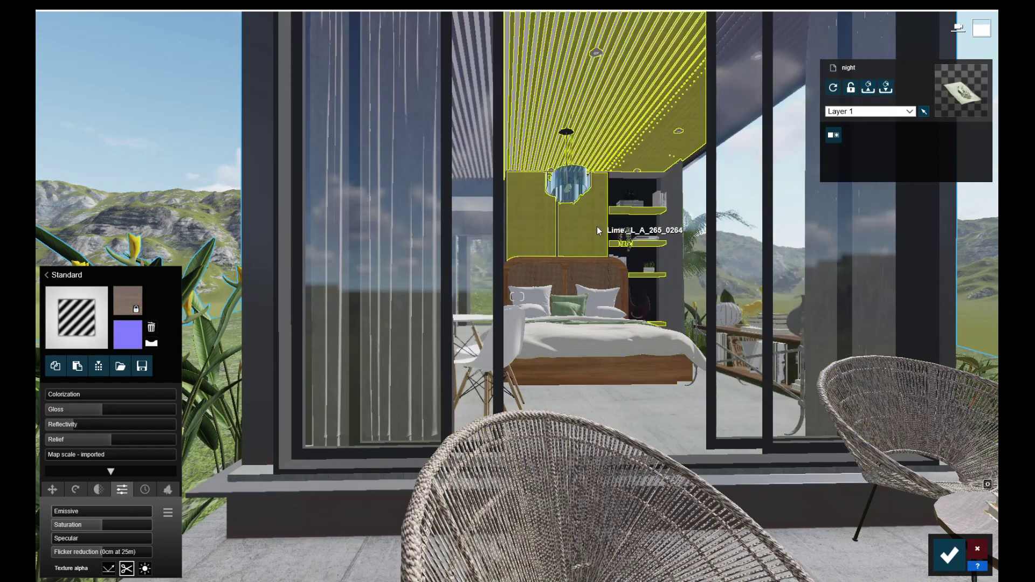
click(629, 202)
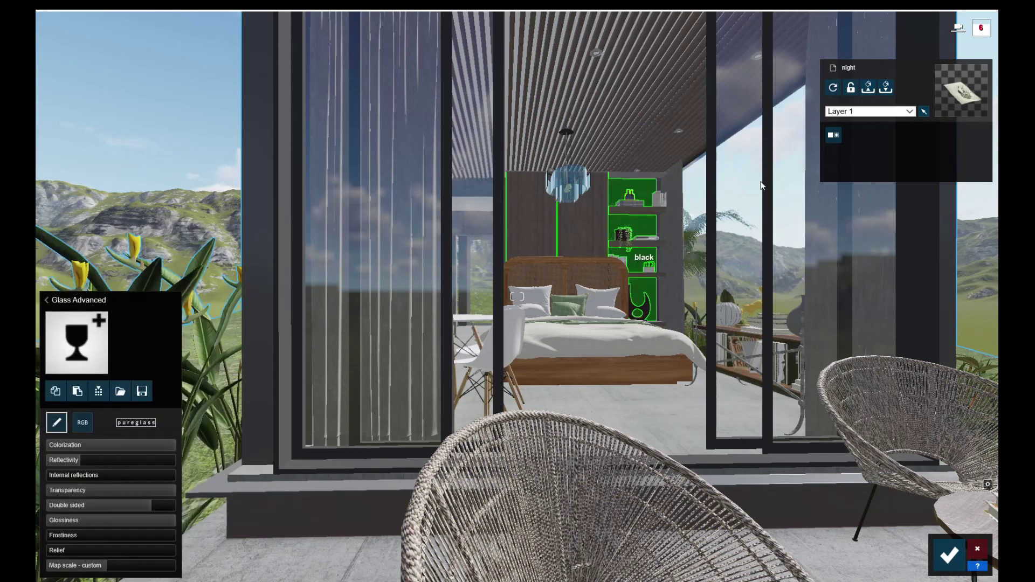
click(658, 199)
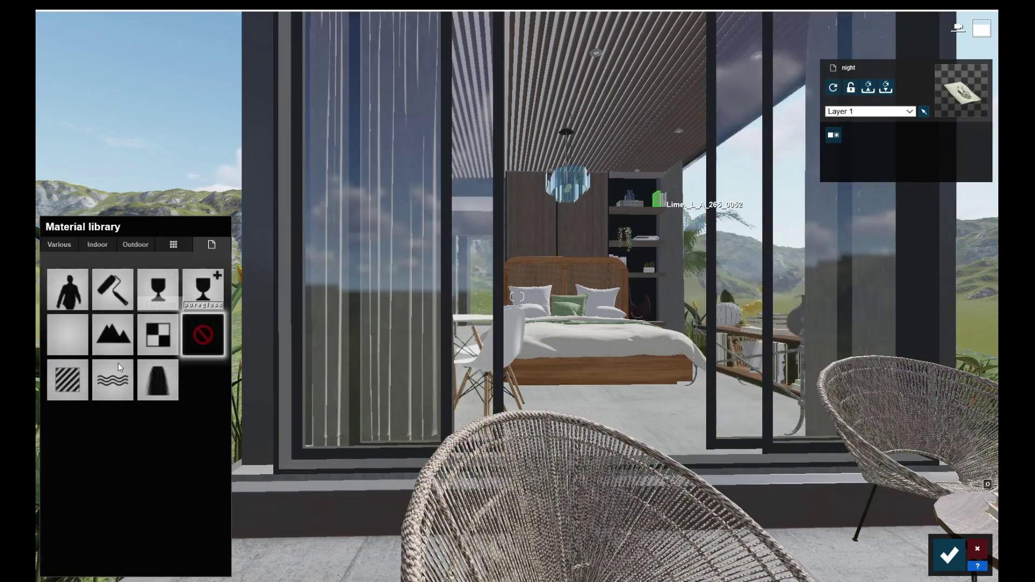
click(64, 386)
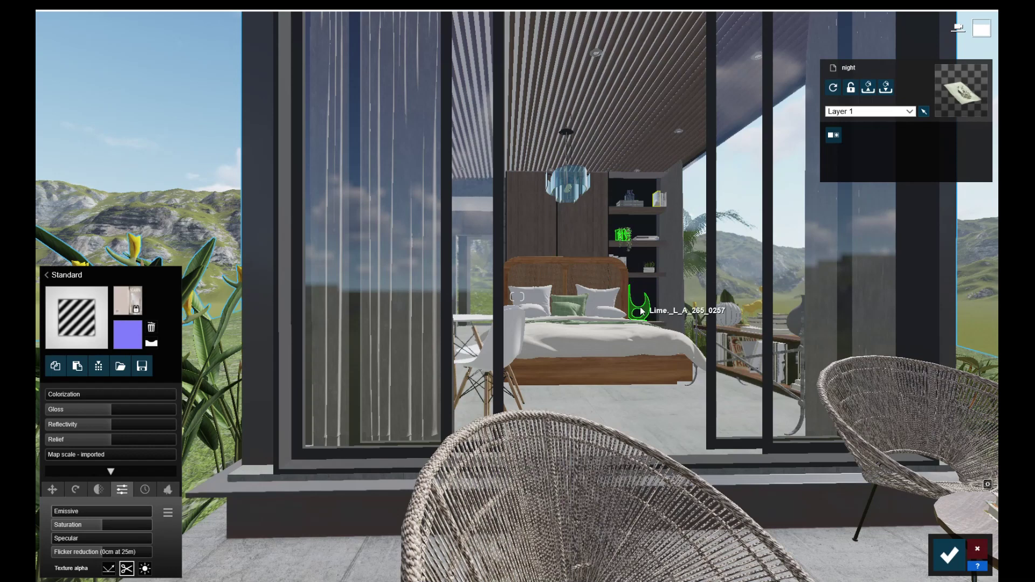
- Give the lime ornament and headboard Standard materials, lowering the headboard's reflectivity and gloss
click(502, 313)
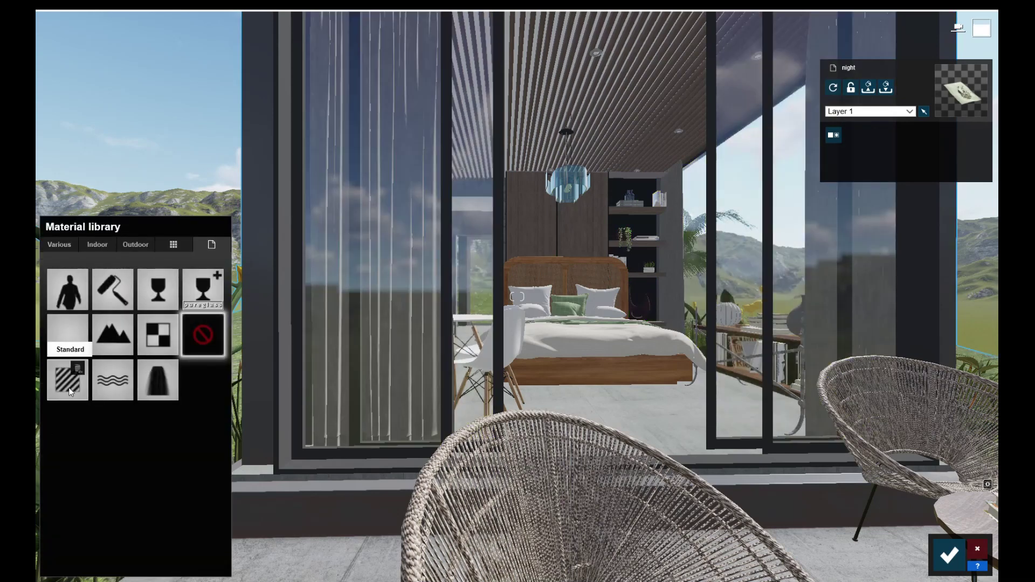
click(67, 380)
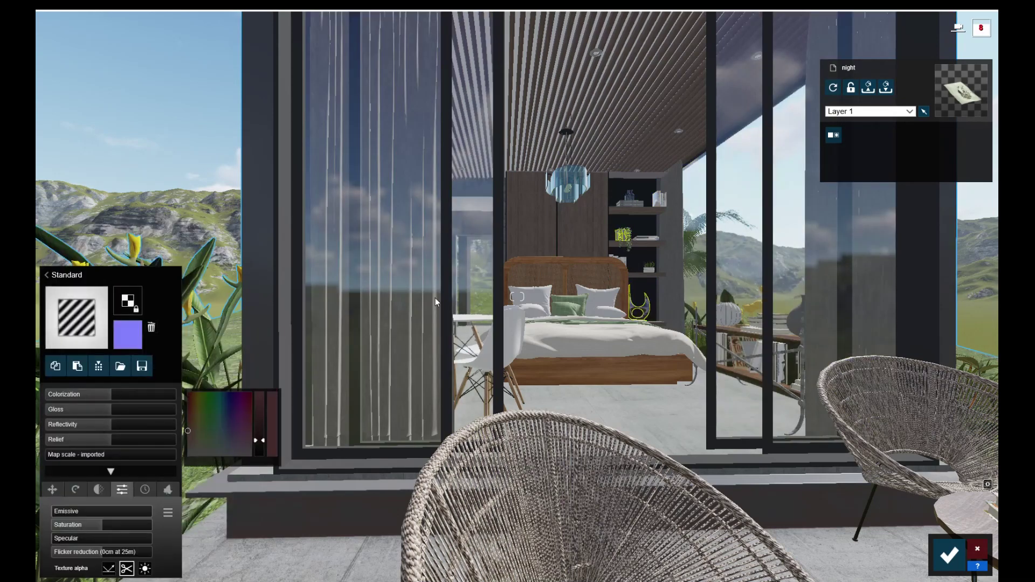
click(532, 274)
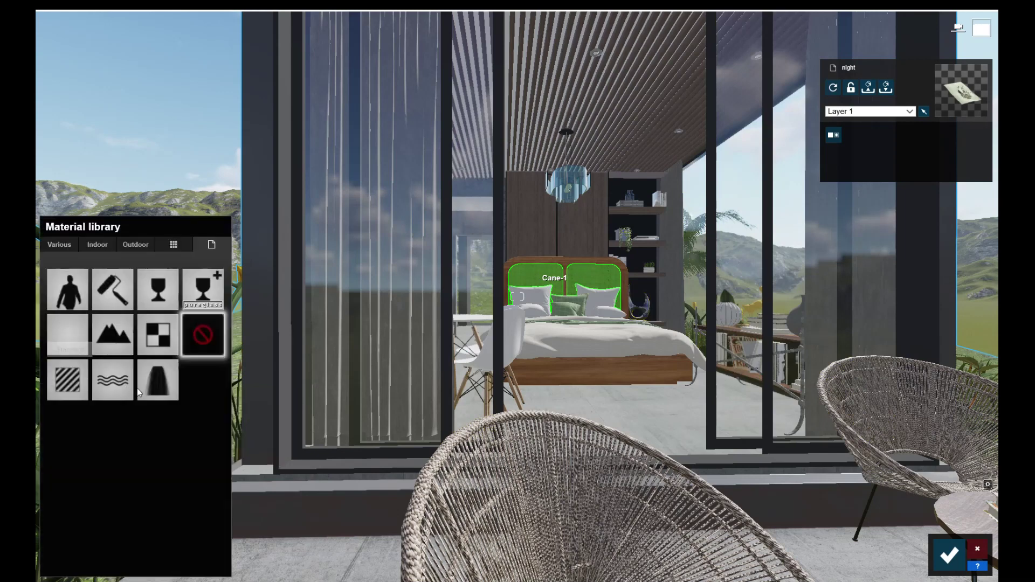
click(63, 387)
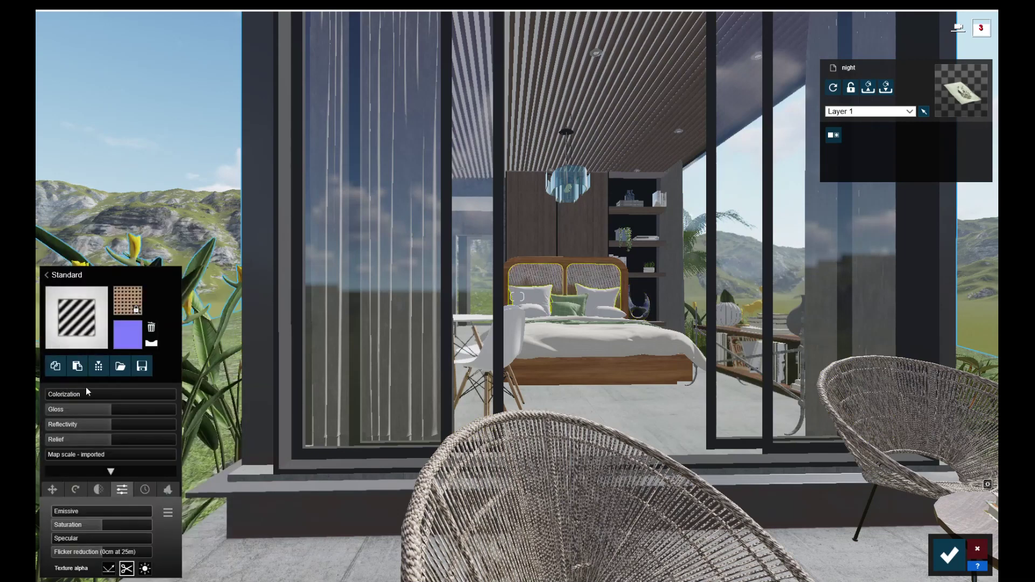
drag(112, 424, 86, 426)
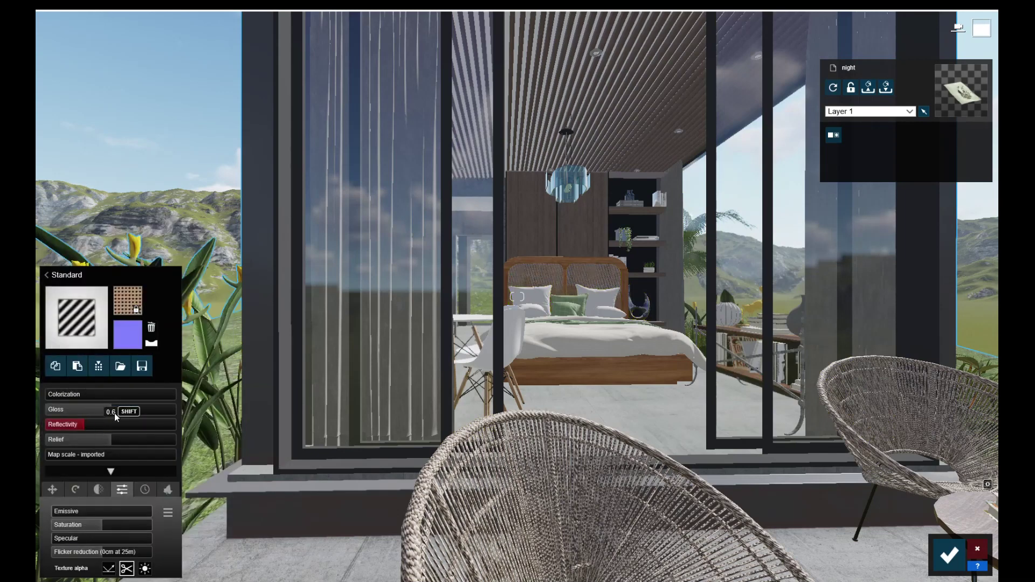
click(111, 413)
click(99, 412)
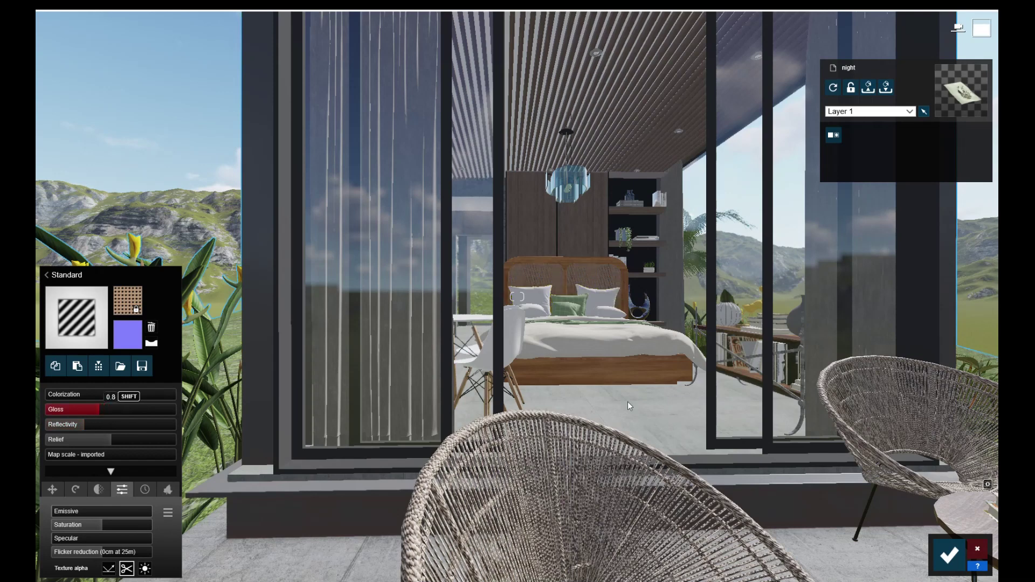
click(688, 398)
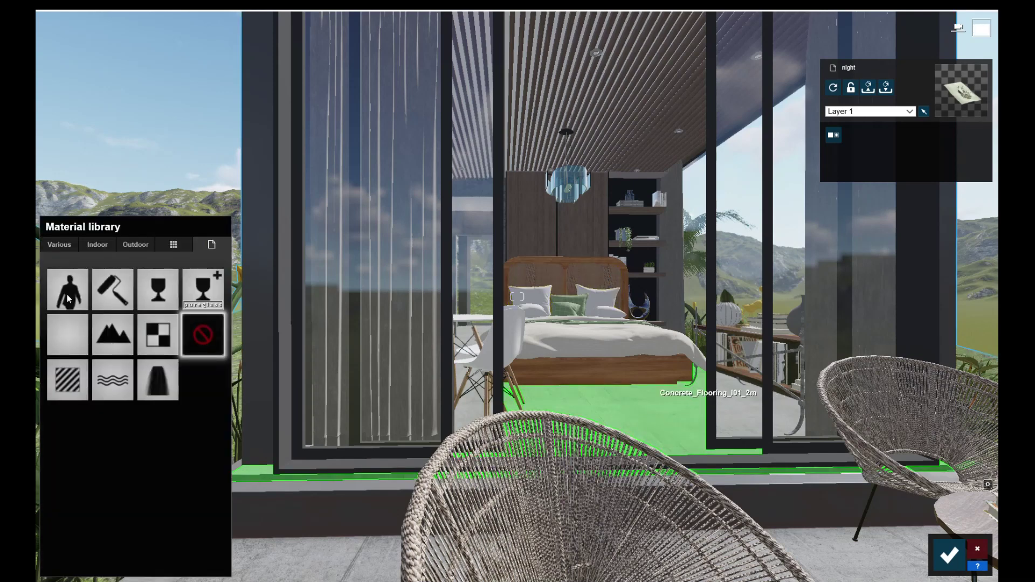
- Cover the bedroom floor with Polii Wood Flooring 042 2K and lower its reflectivity and gloss
click(96, 245)
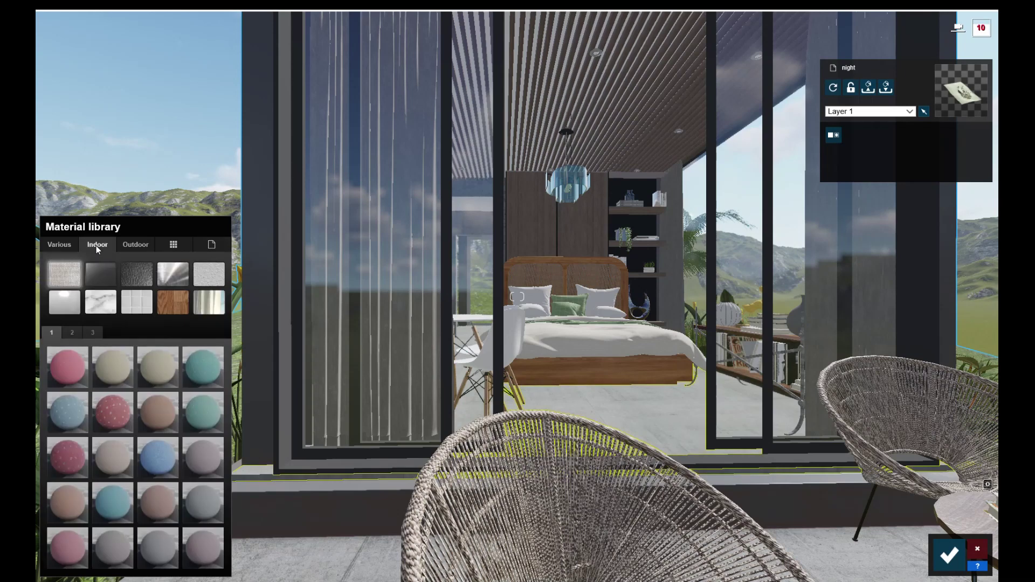
click(169, 299)
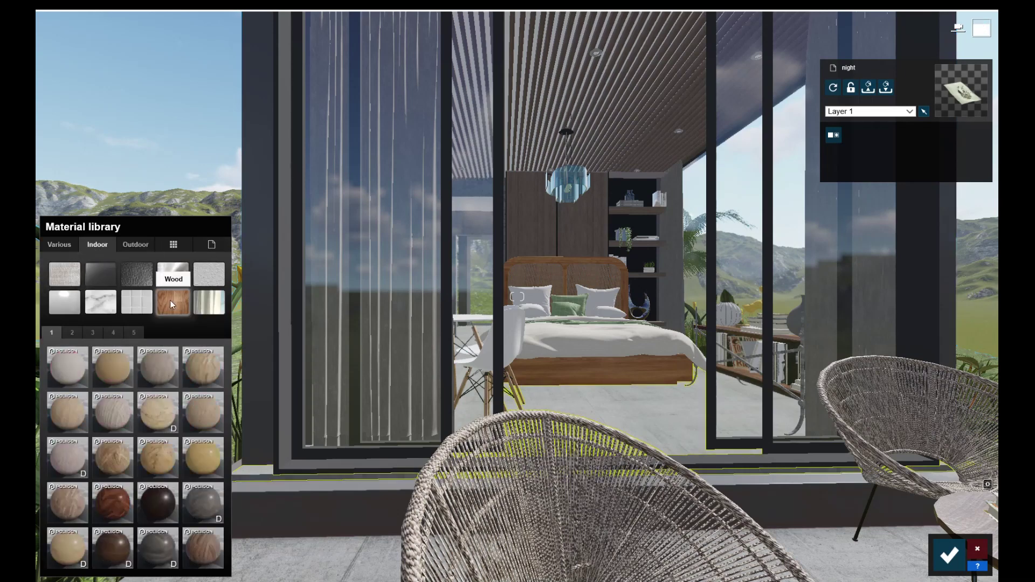
click(198, 501)
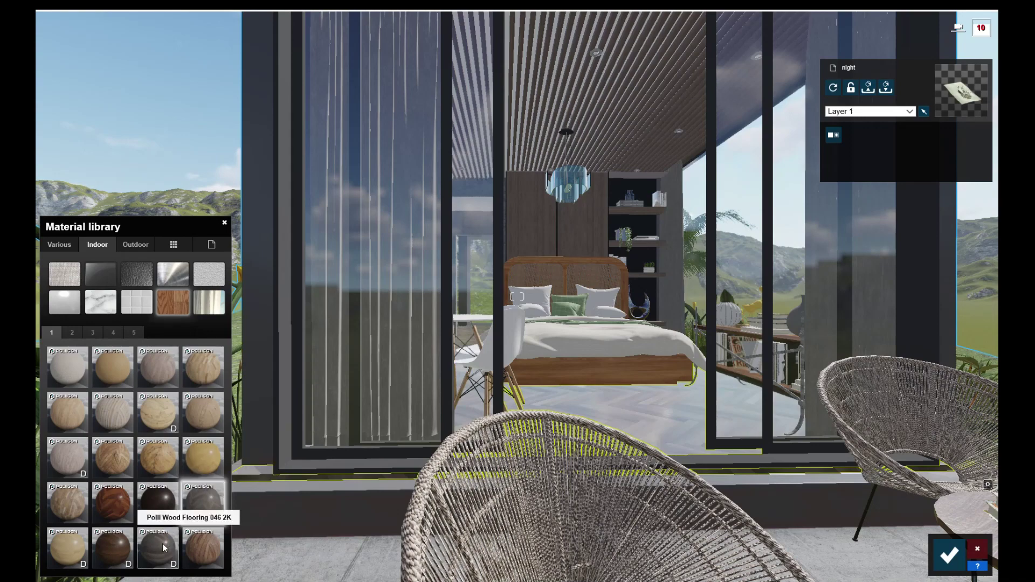
click(163, 544)
click(196, 500)
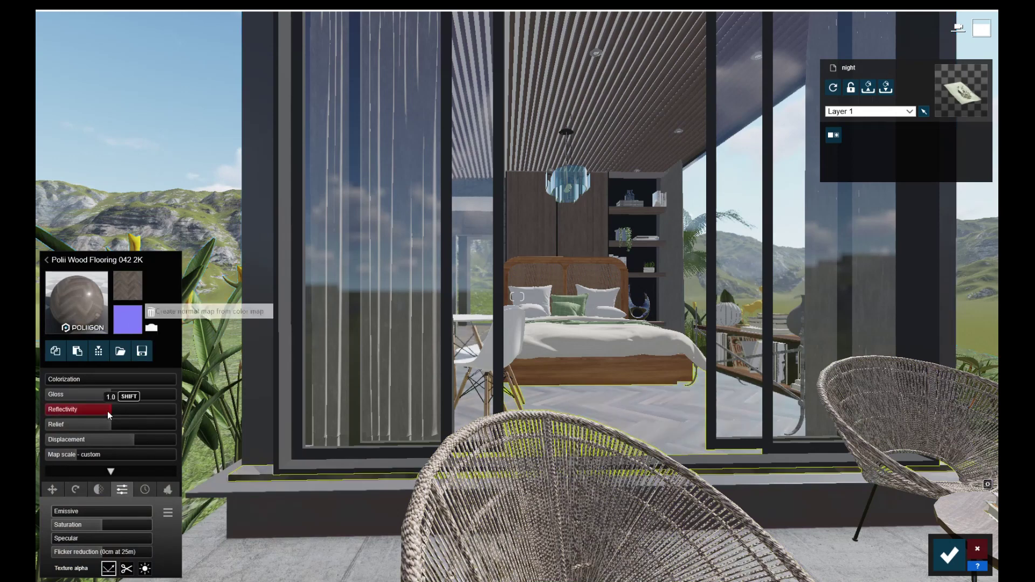
drag(108, 410, 87, 412)
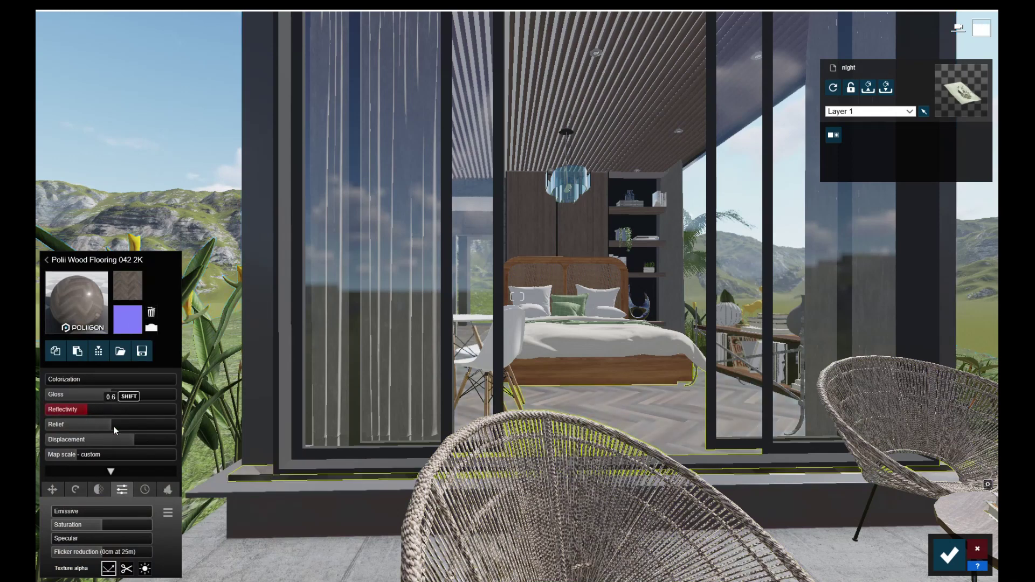
click(99, 396)
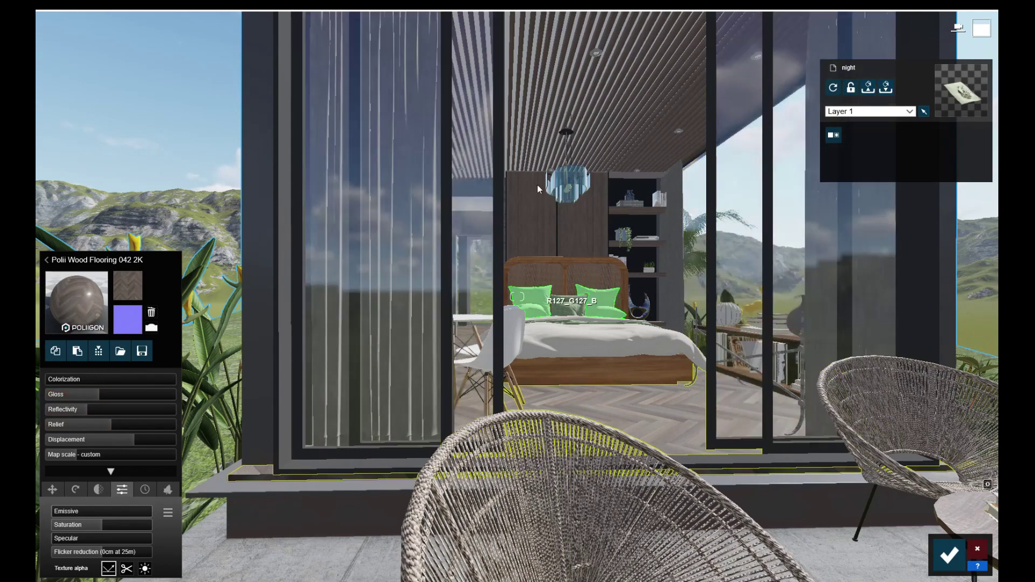
click(570, 136)
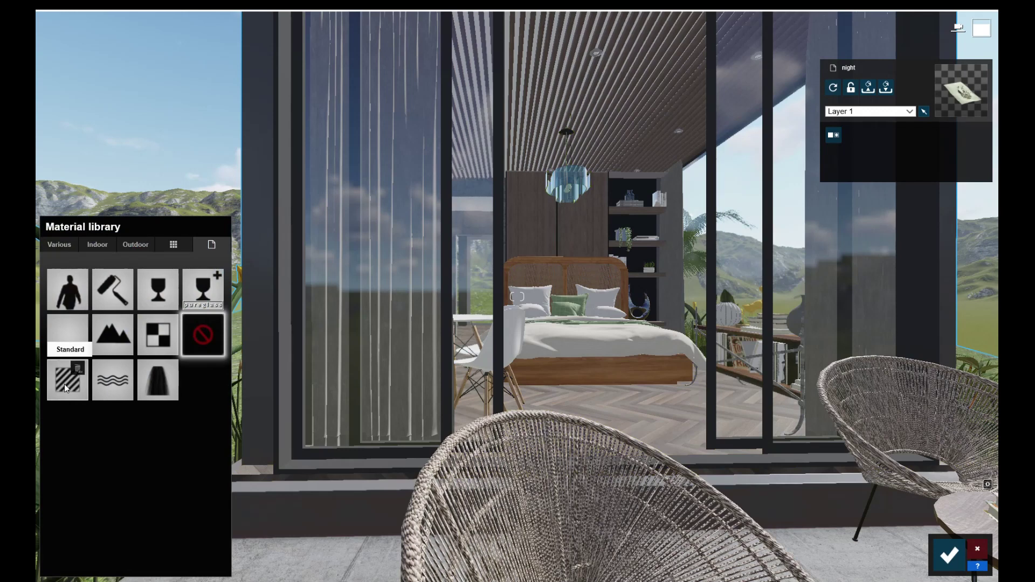
- Give the pendant lamp Standard with lowered reflectivity, then Standard for the downlights and ceiling slats
click(63, 384)
mouse_move(98, 427)
mouse_down()
mouse_move(87, 424)
mouse_move(96, 411)
mouse_up()
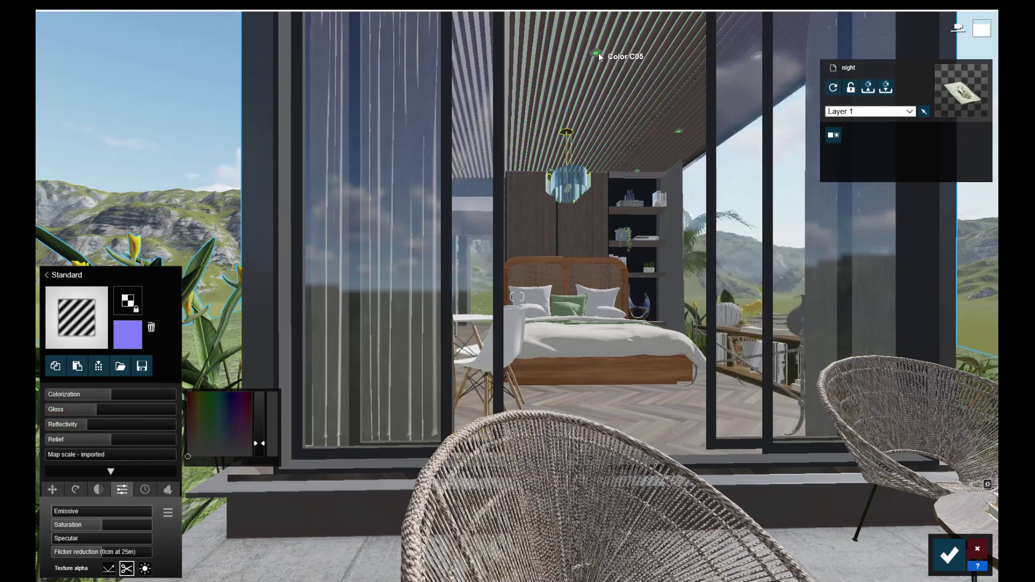
click(599, 57)
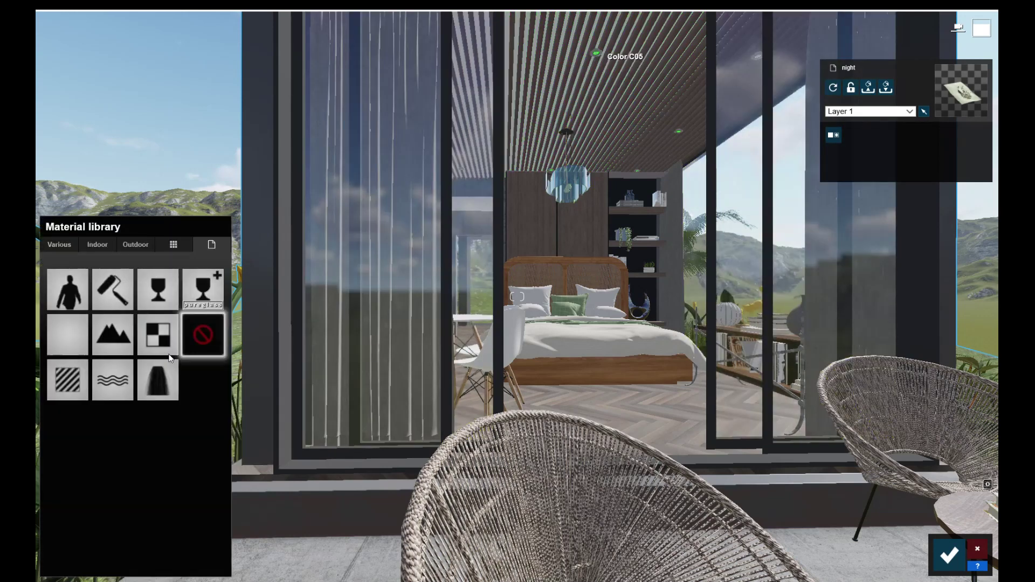
click(68, 386)
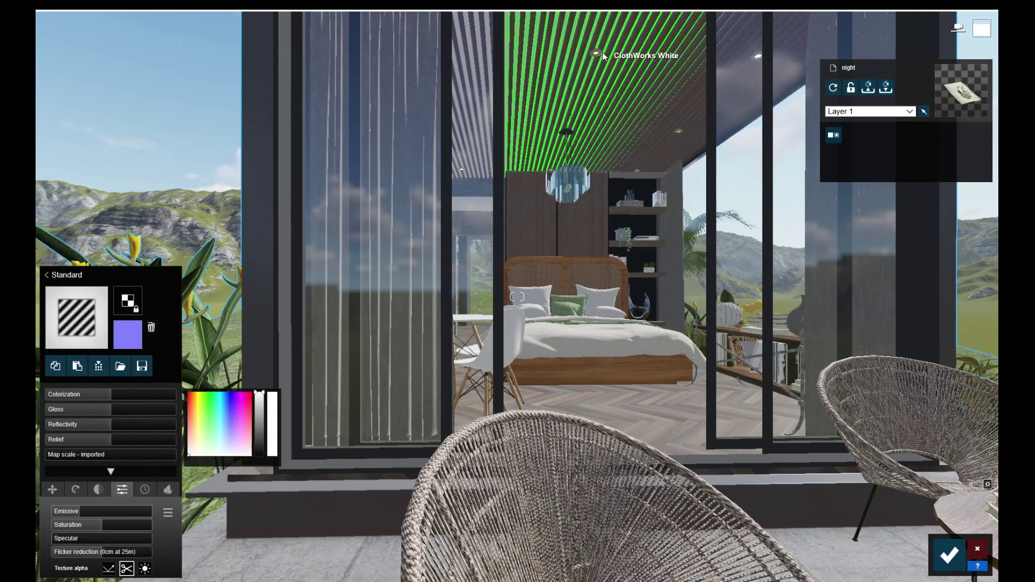
click(46, 275)
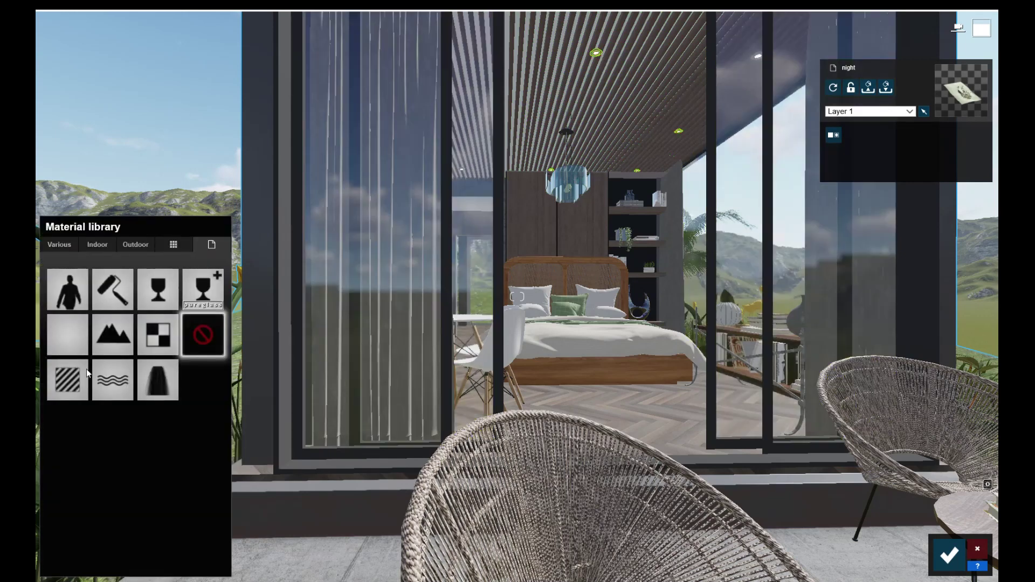
click(87, 368)
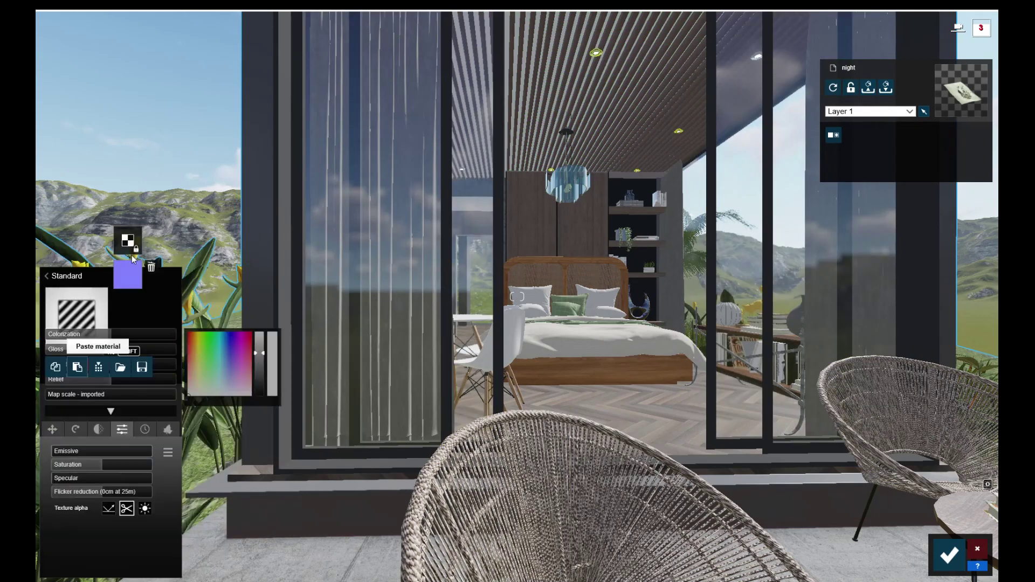
click(136, 288)
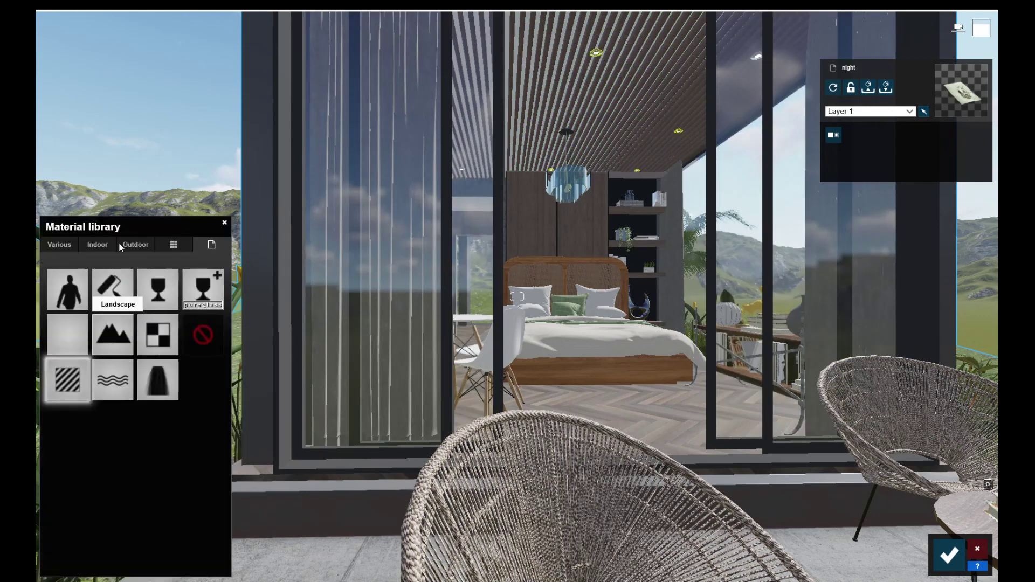
- Apply the Bronze material from Indoor > Metal to the bedside rack's stand
click(102, 241)
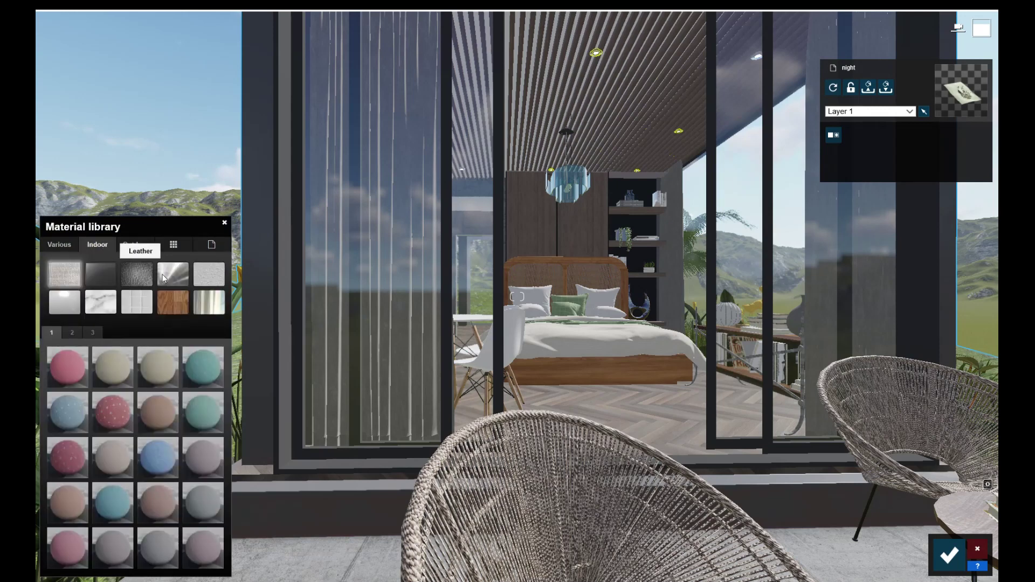
click(172, 274)
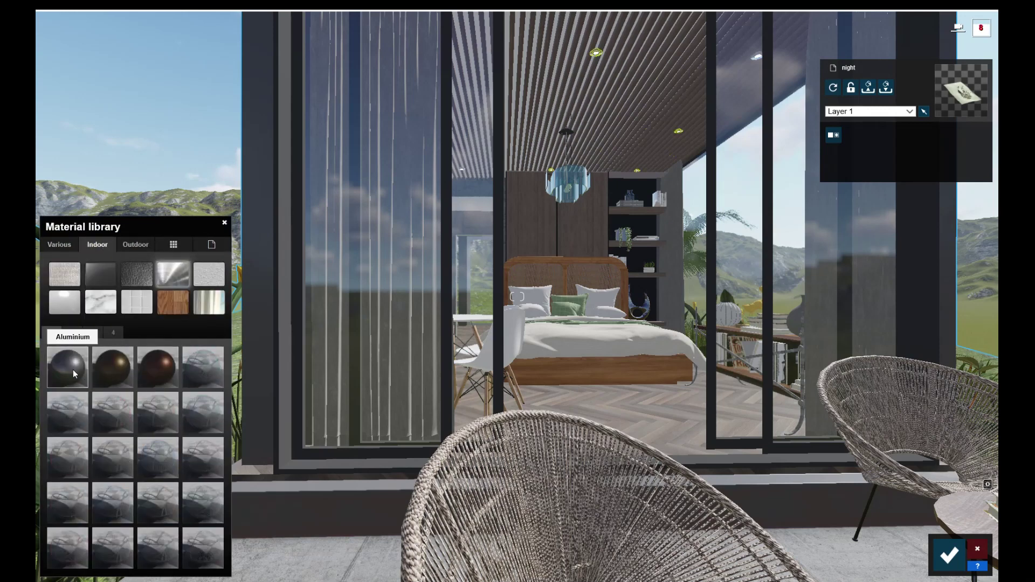
mouse_move(550, 340)
right_down()
mouse_move(929, 324)
mouse_move(822, 322)
mouse_move(843, 308)
mouse_move(797, 313)
mouse_move(734, 380)
right_up()
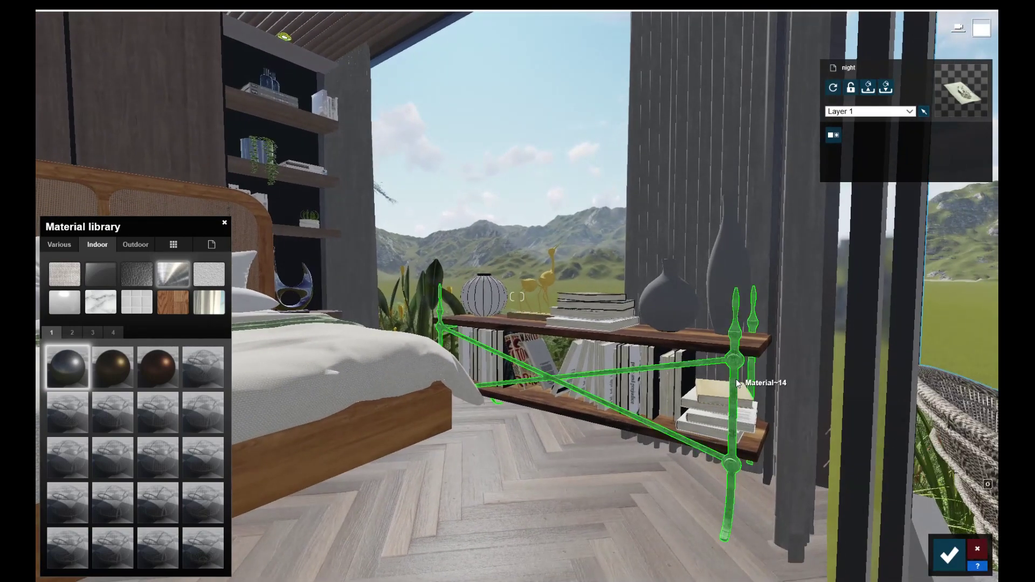
click(737, 383)
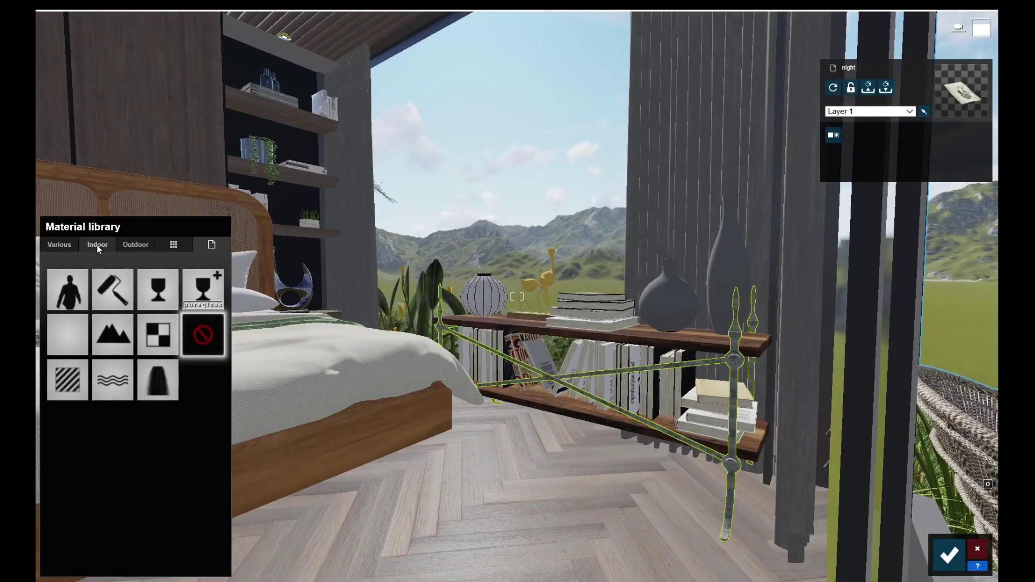
click(98, 246)
click(173, 272)
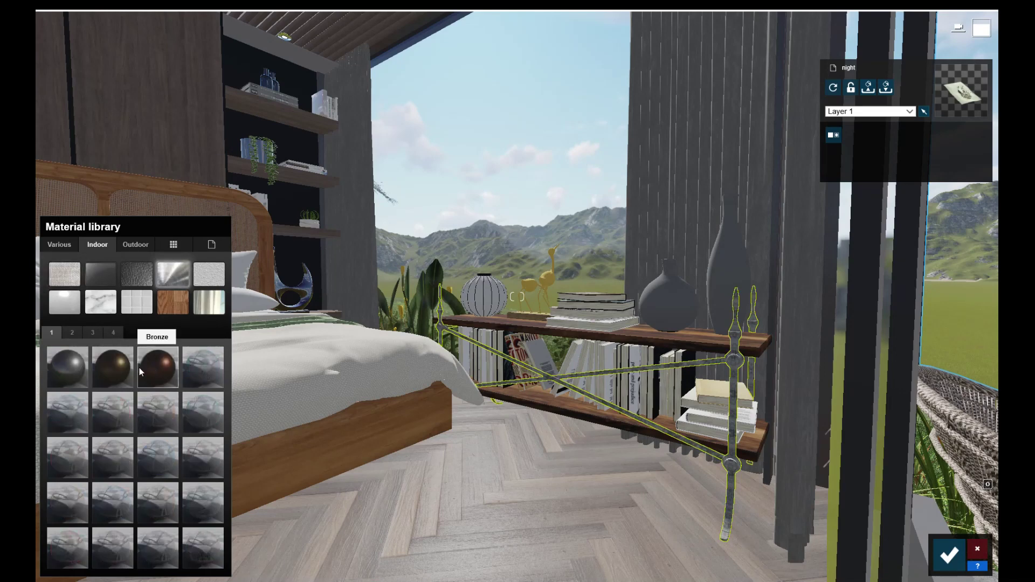
click(723, 270)
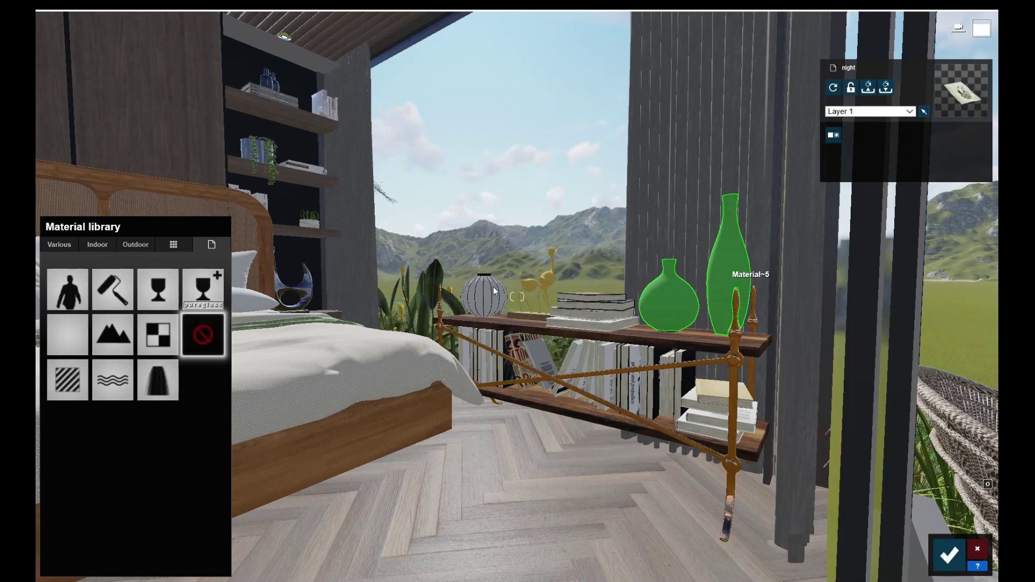
- Give the two shelf vases and the round ribbed lamp the Standard material
click(74, 375)
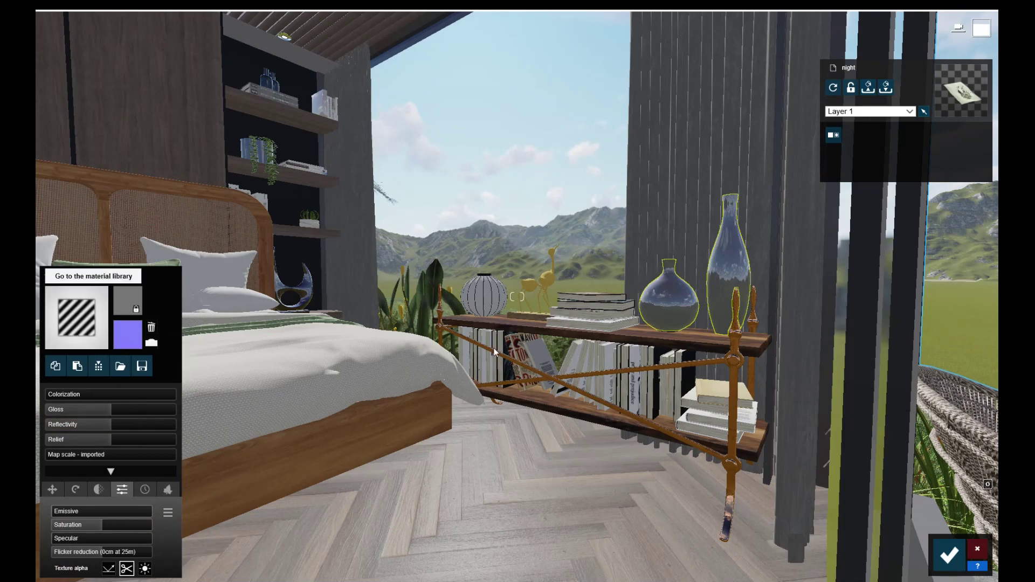
click(486, 296)
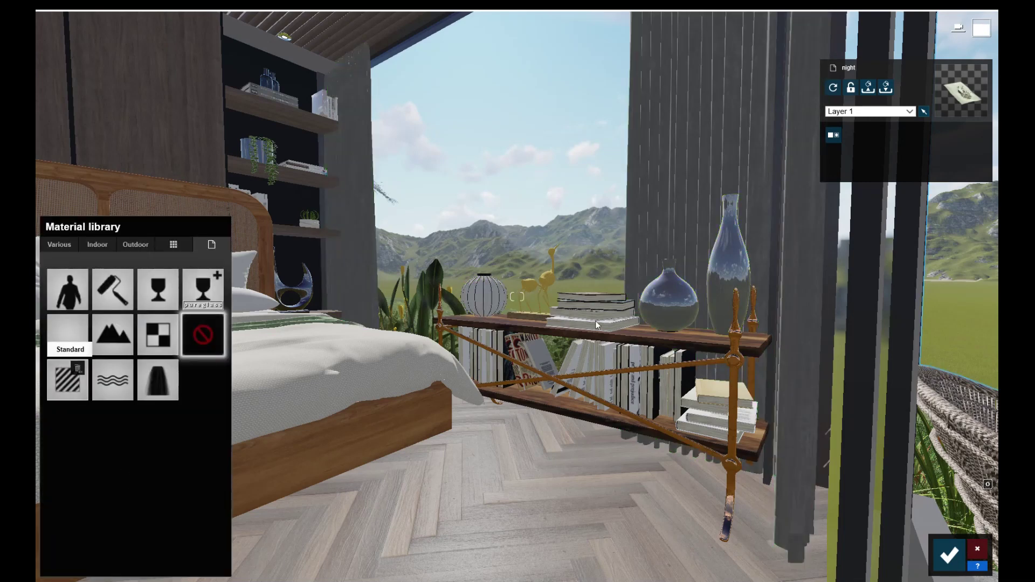
click(549, 279)
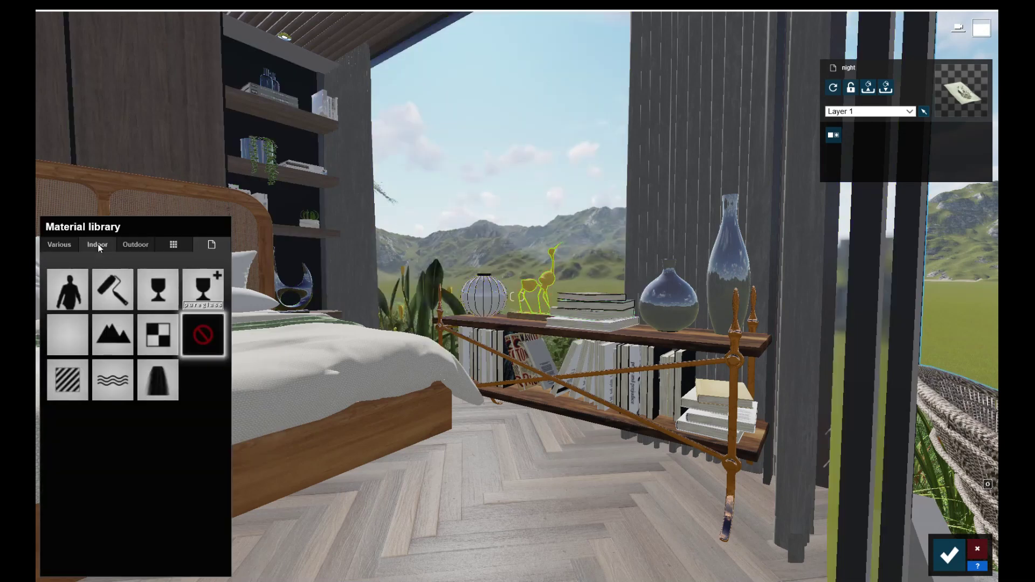
- Apply Gold from Indoor > Metal to the deer figurine, and Standard to a rack book
click(98, 243)
click(173, 275)
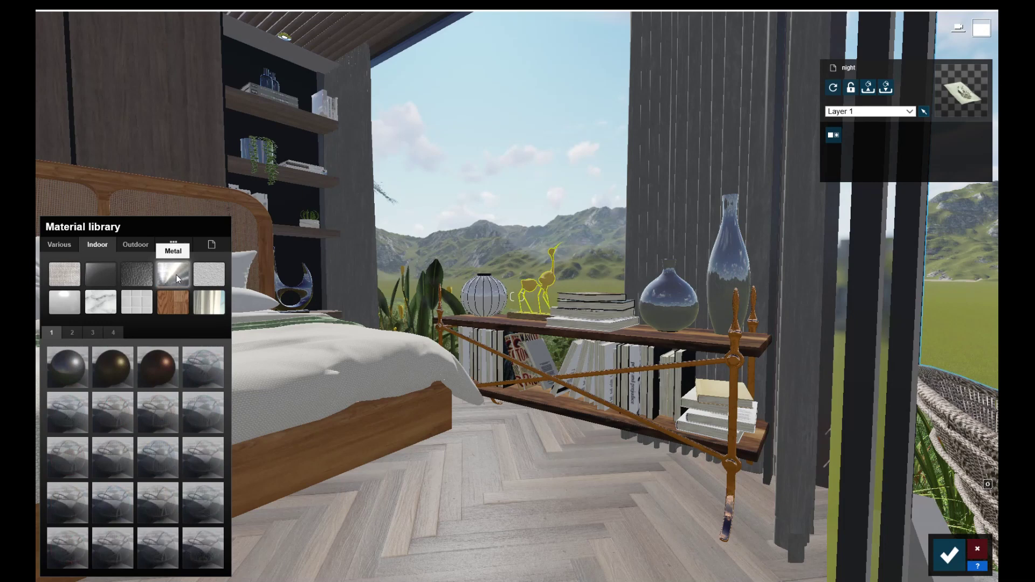
click(112, 332)
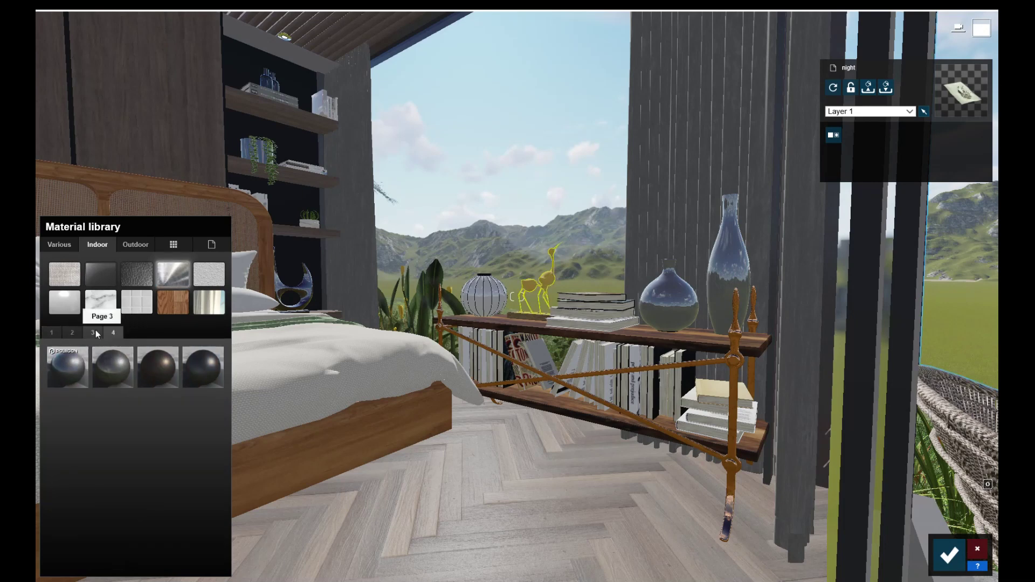
click(95, 330)
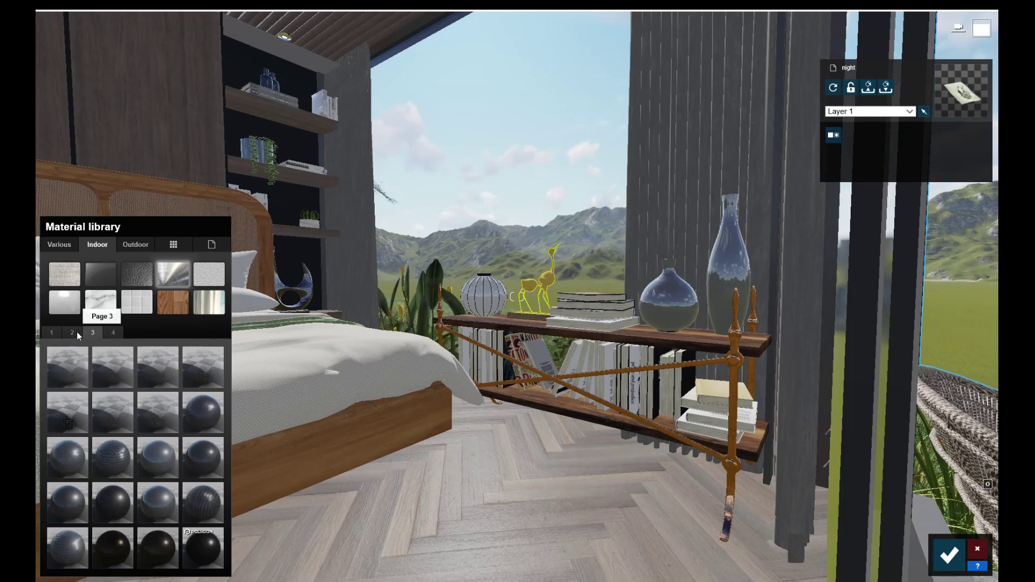
click(76, 331)
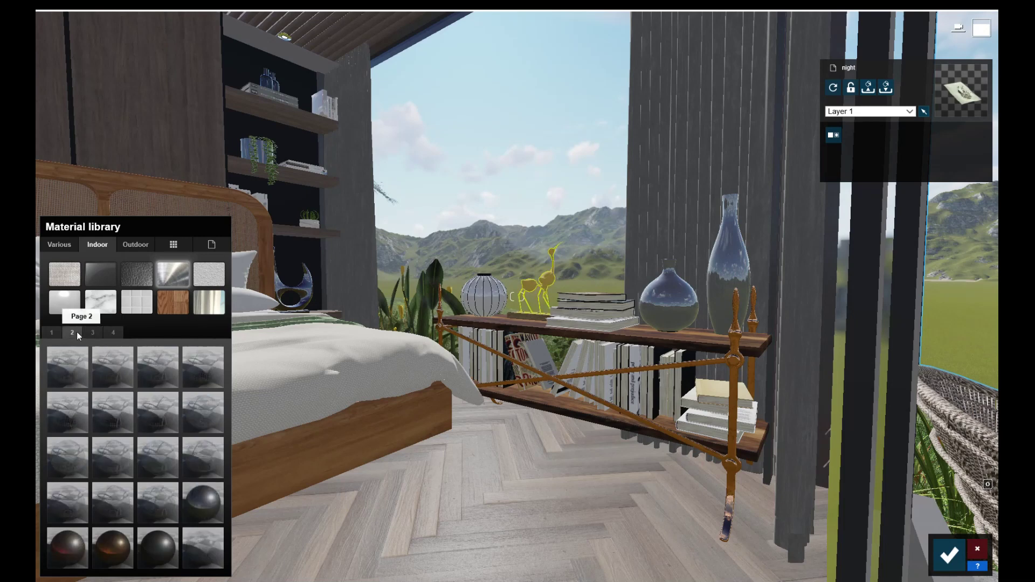
click(109, 551)
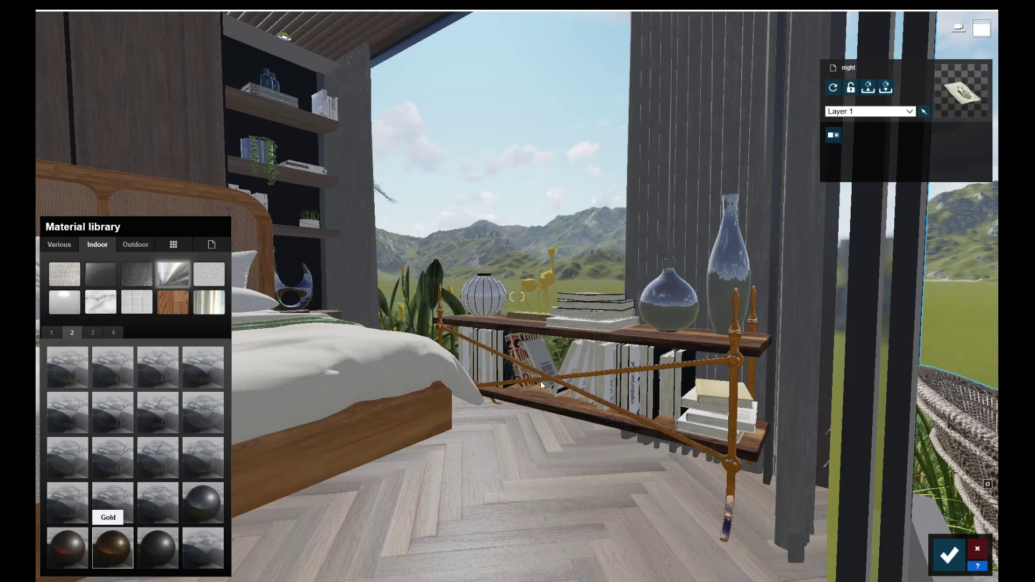
click(542, 354)
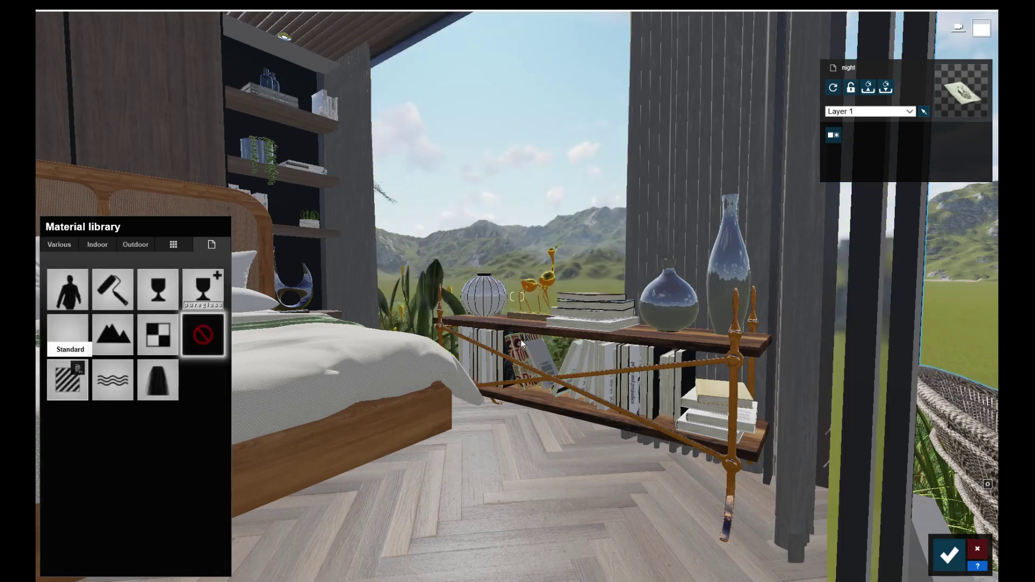
click(144, 352)
- Lower the book's reflectivity and give the wooden shelves Standard with reduced gloss
drag(97, 423, 99, 411)
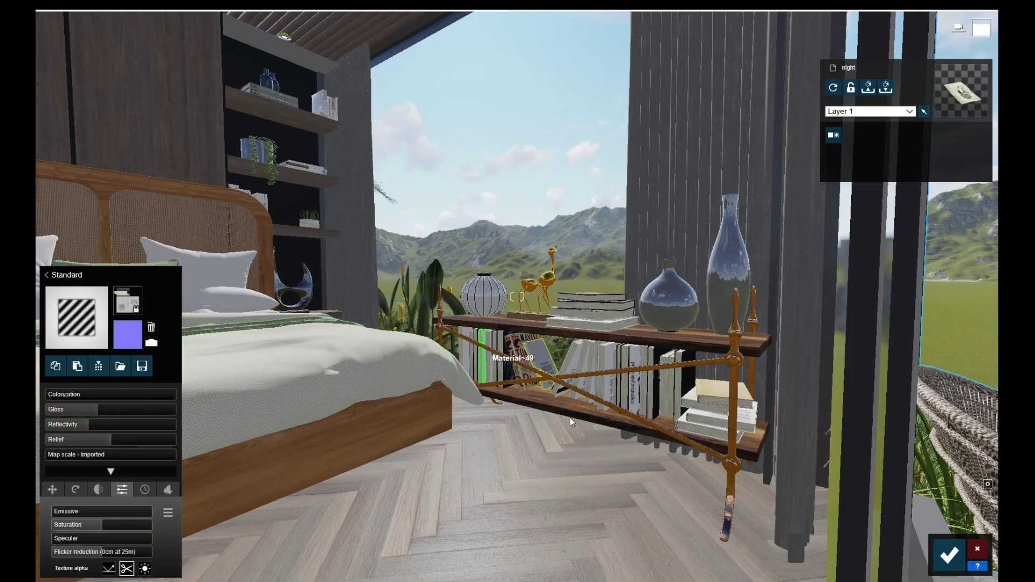
click(564, 403)
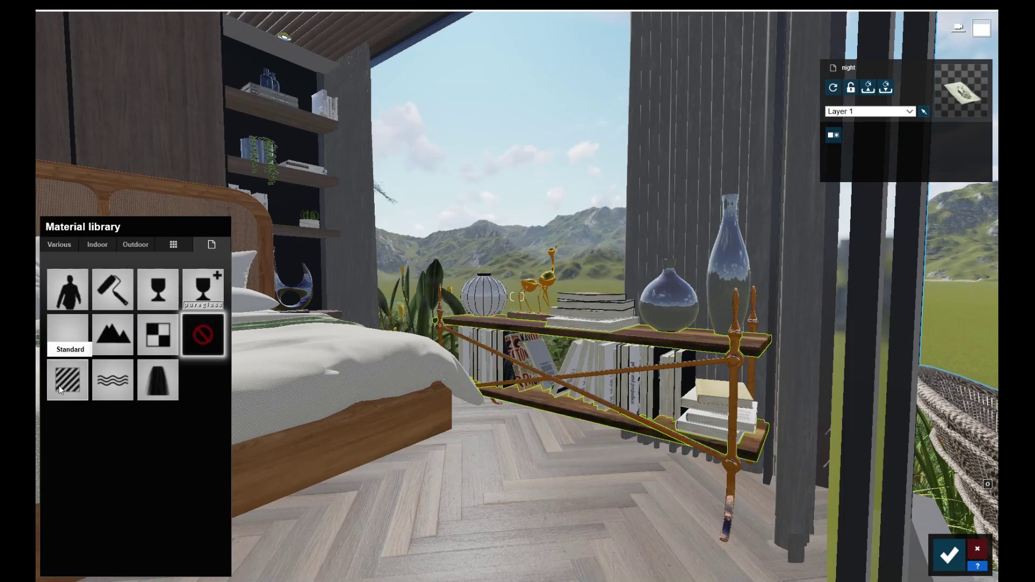
click(59, 386)
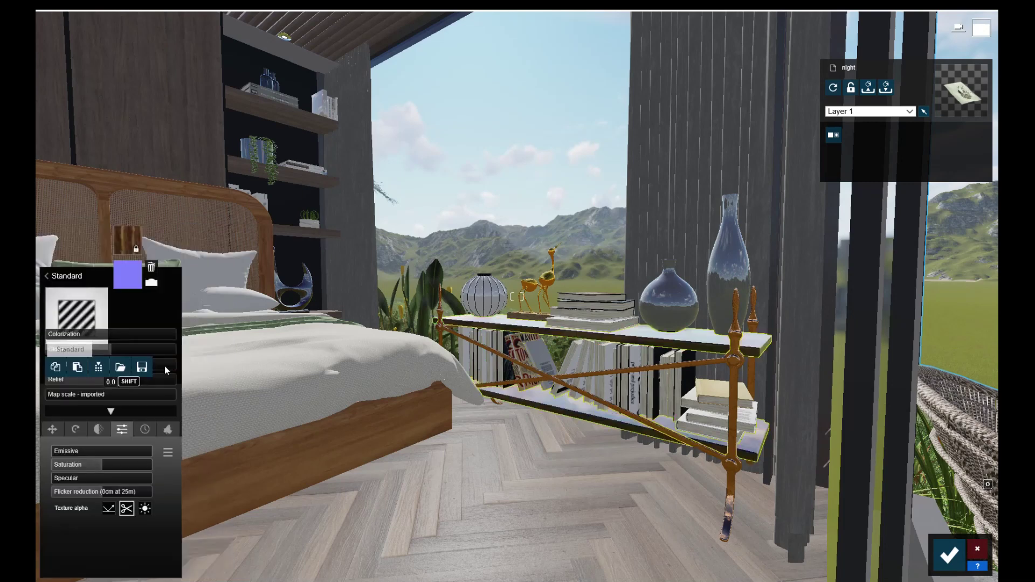
drag(107, 410, 79, 423)
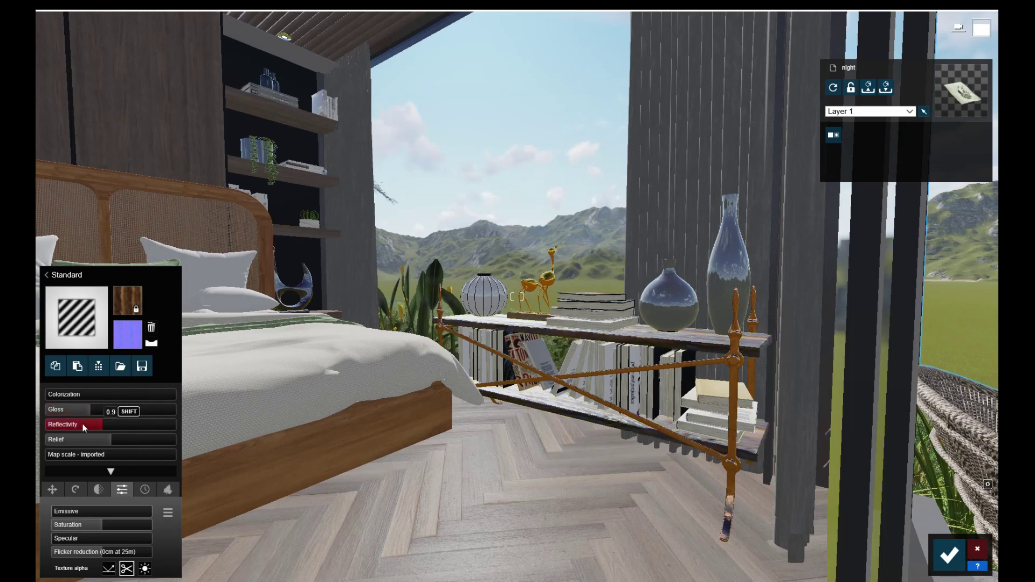
click(272, 379)
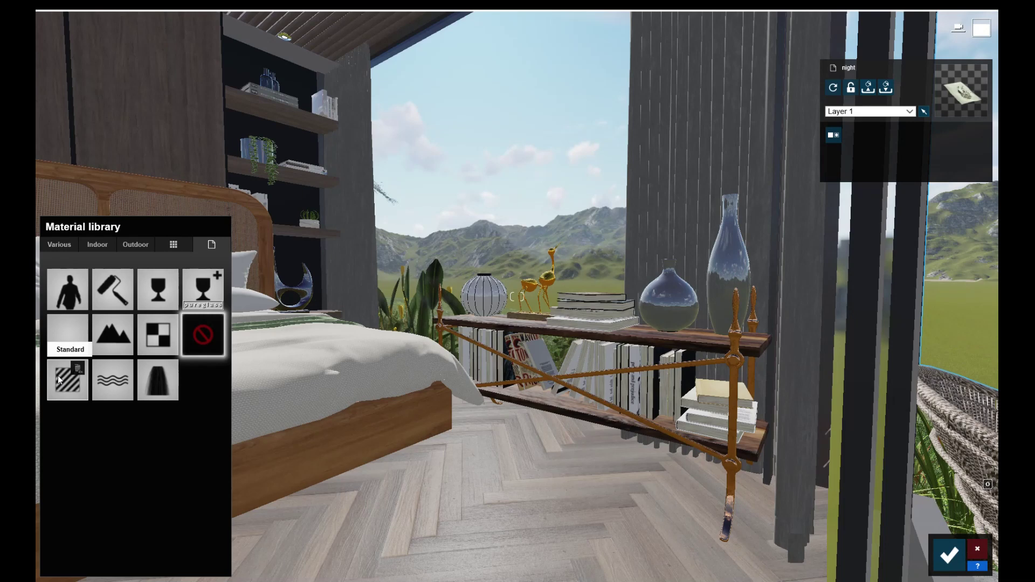
- Give the bedding a Standard material with reflectivity lowered to 0.6 and reduced gloss
click(57, 375)
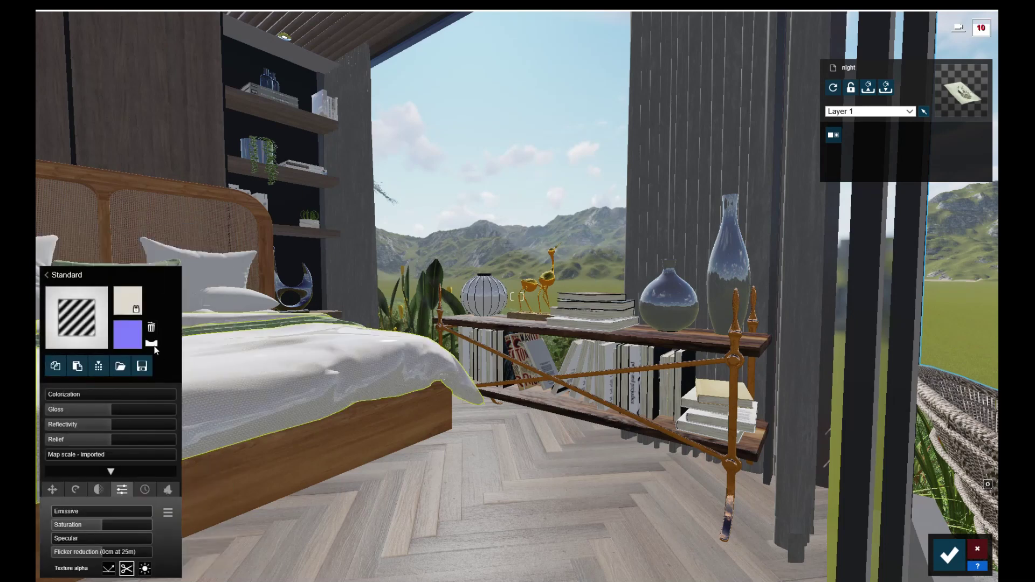
drag(104, 424, 82, 423)
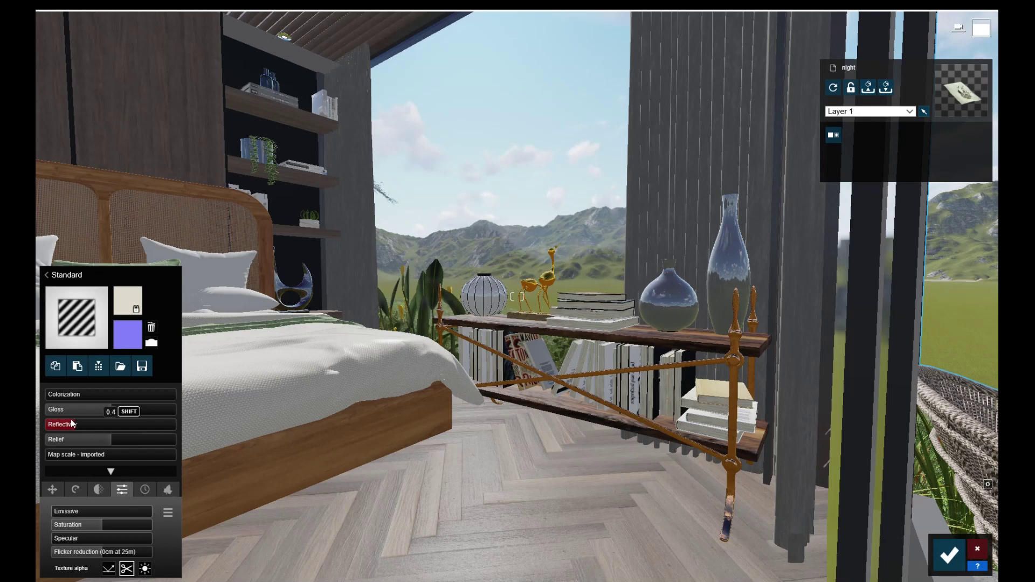
drag(107, 409, 92, 410)
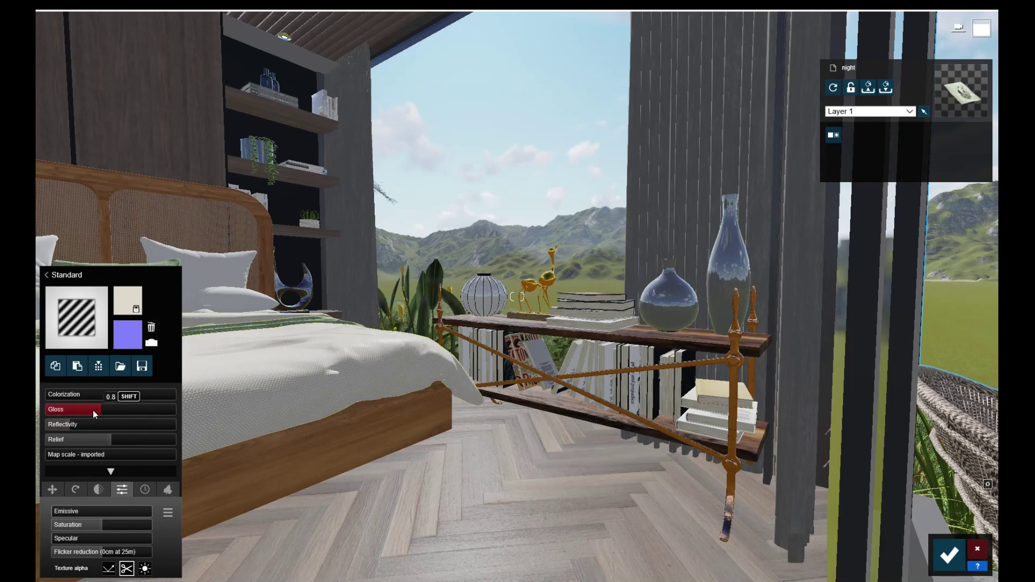
right_drag(416, 409, 592, 230)
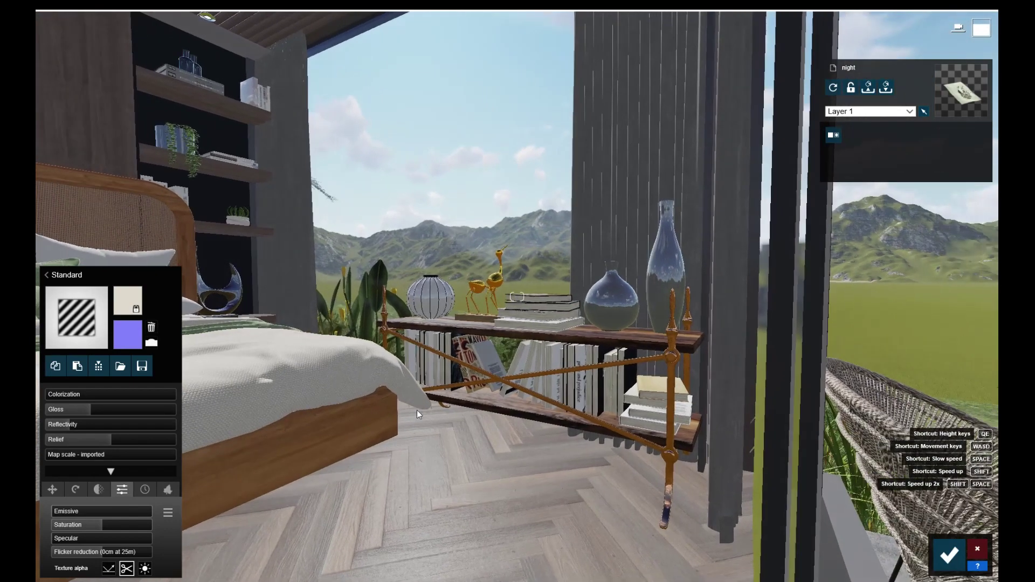
click(592, 230)
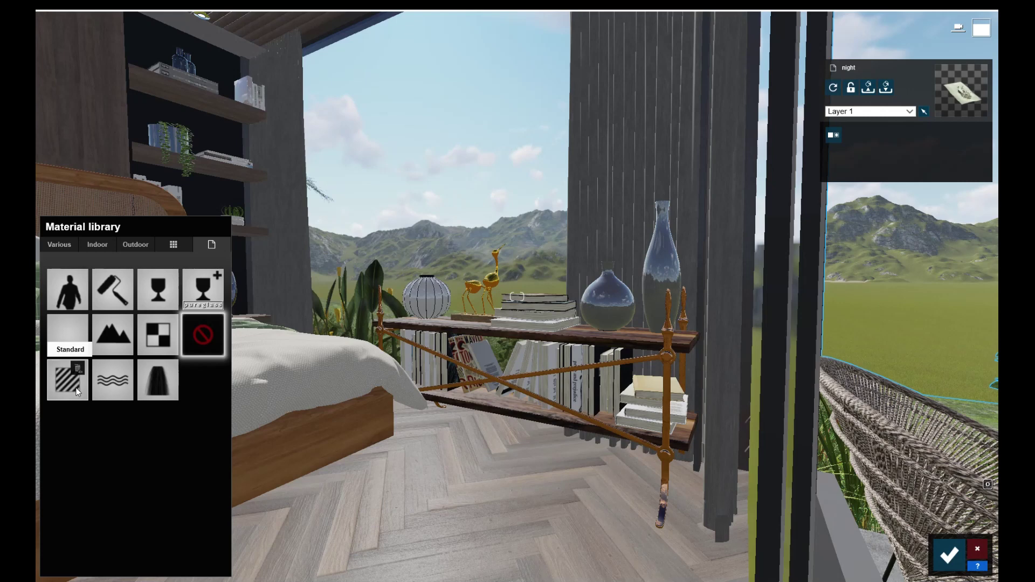
- Give the curtains a Standard material with much lower gloss and Transparency enabled and adjusted
click(77, 390)
mouse_move(106, 412)
mouse_down()
mouse_move(69, 407)
mouse_move(69, 426)
mouse_up()
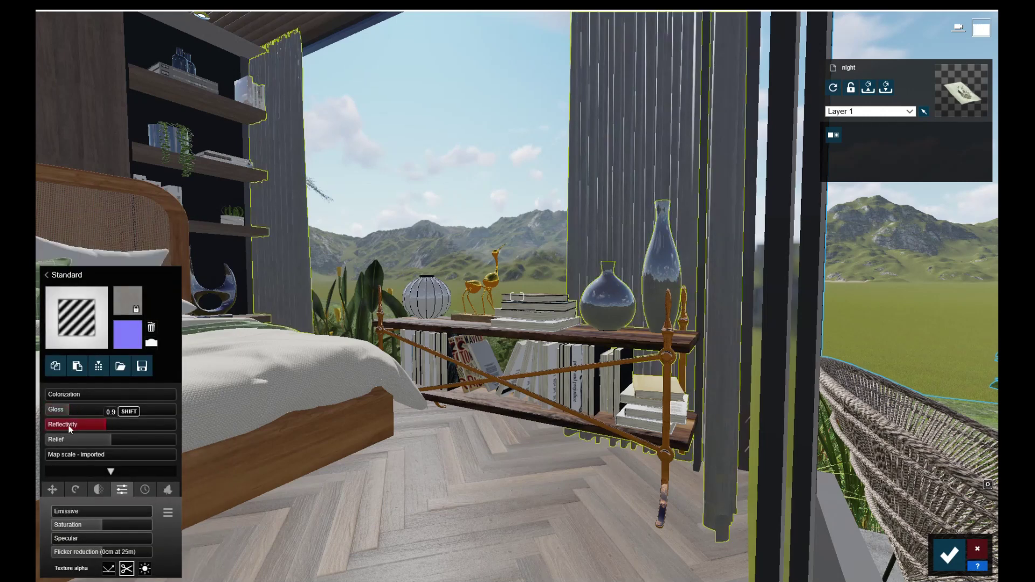
click(99, 491)
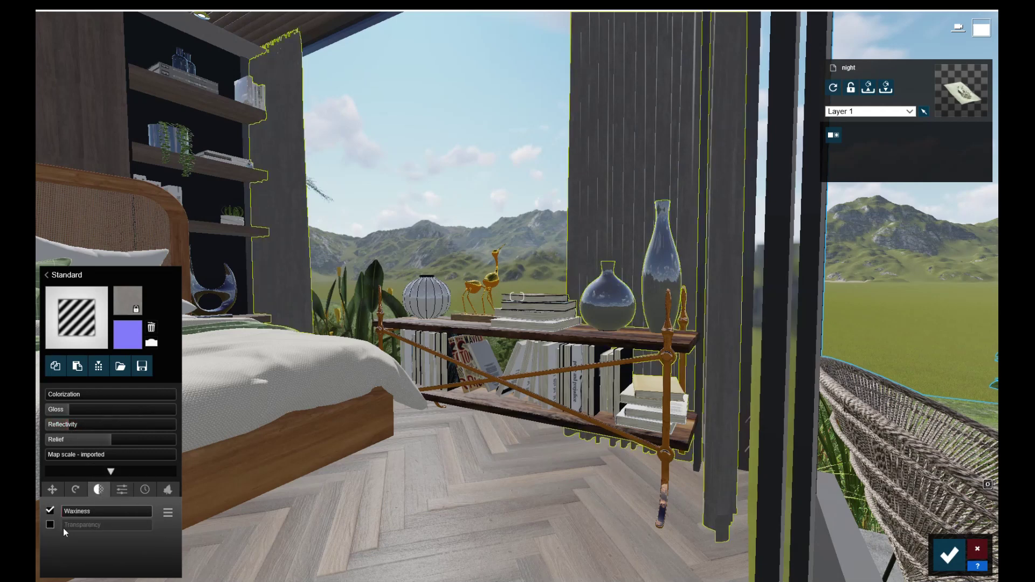
click(63, 529)
drag(67, 526, 83, 526)
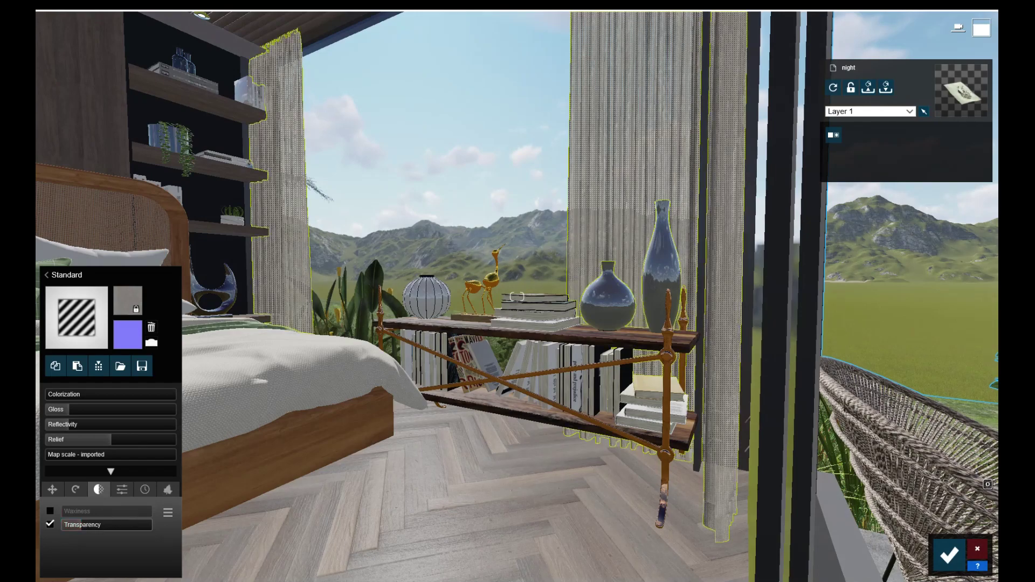
right_drag(486, 374, 553, 373)
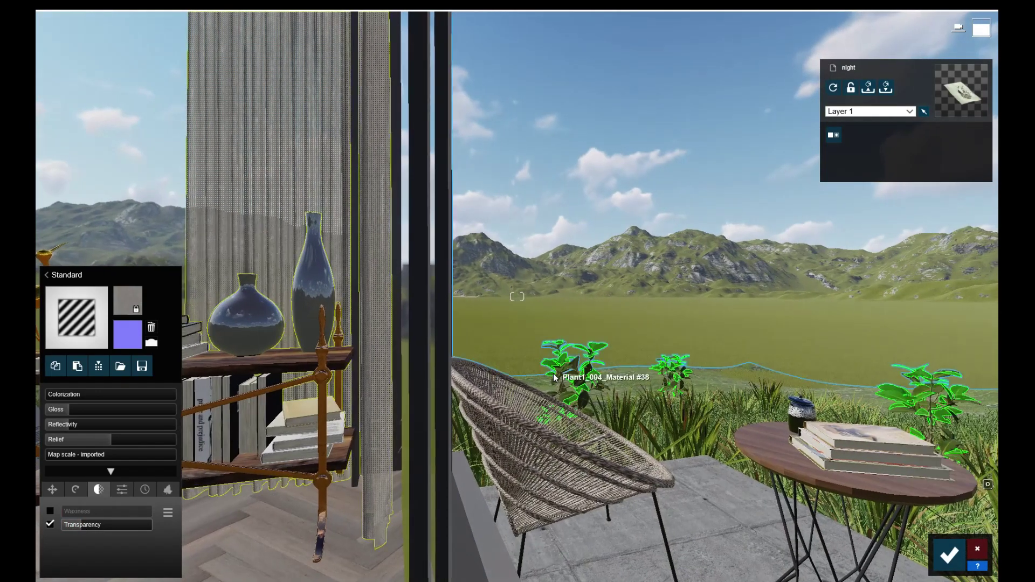
scroll(553, 373, up, 5)
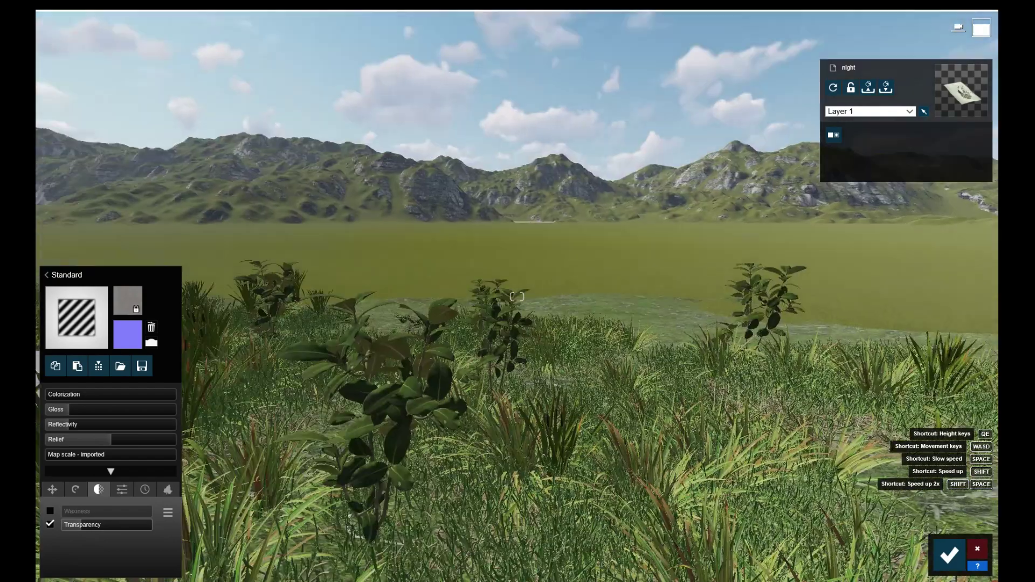
- Make the first shrub leaf material Standard with a generated normal map and lower reflectivity
right_drag(553, 373, 619, 277)
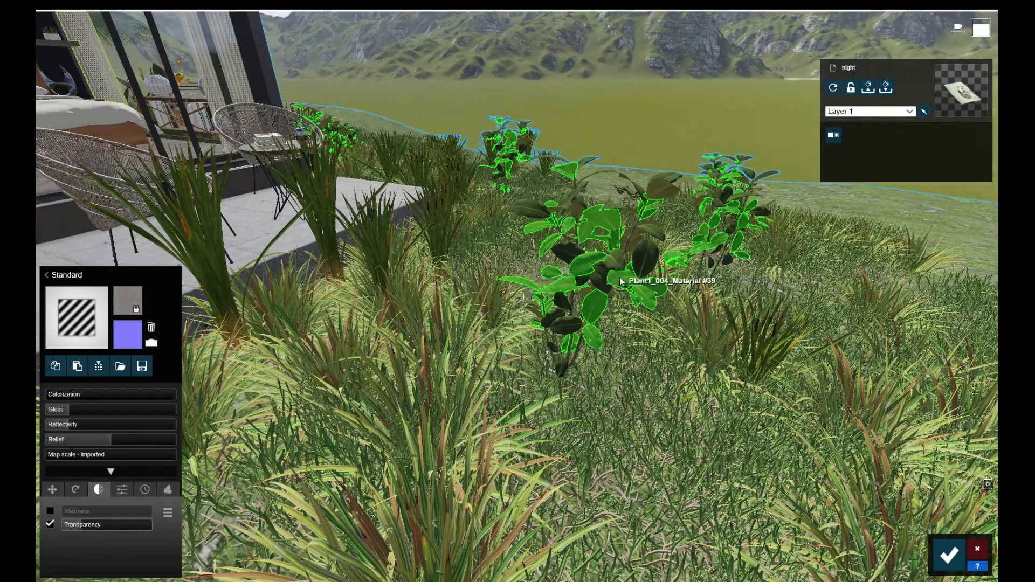
click(620, 278)
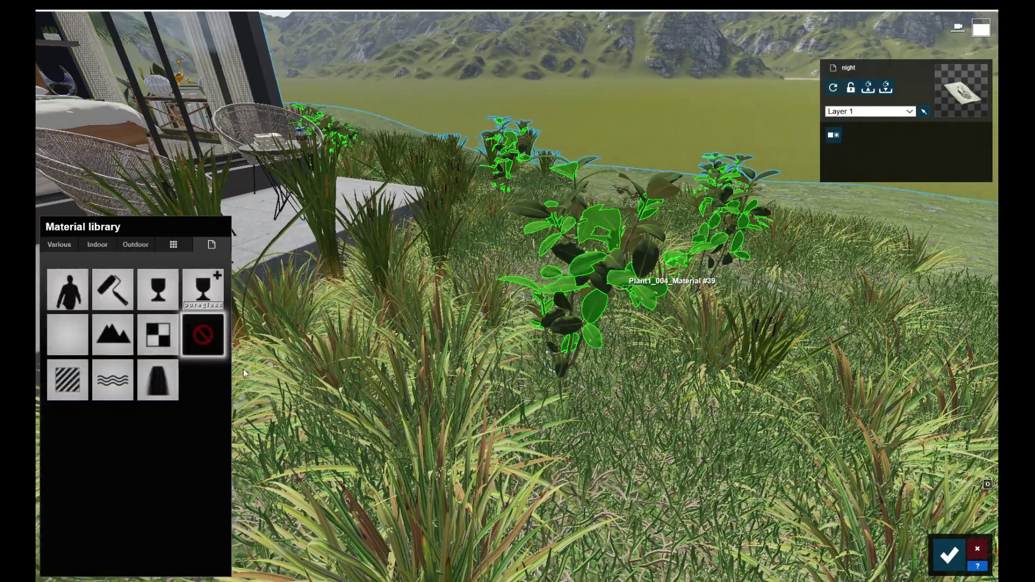
click(71, 381)
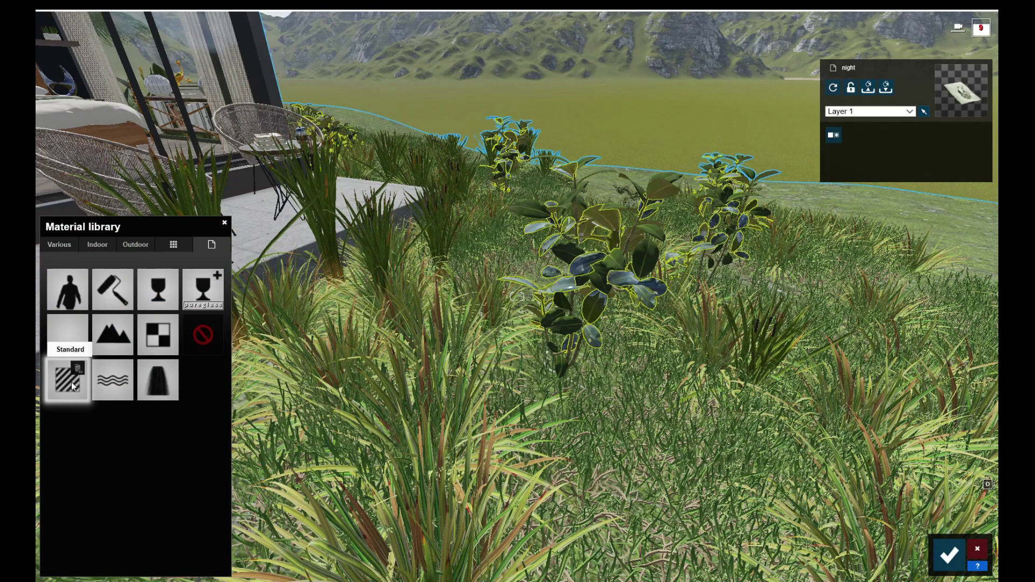
click(152, 343)
drag(111, 423, 86, 426)
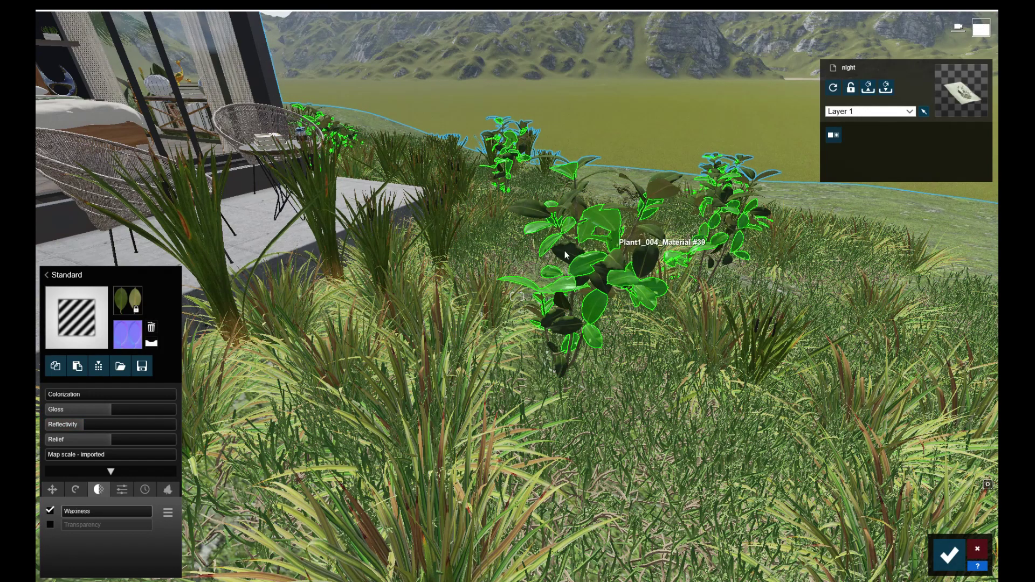
- Make the second shrub leaf material Standard with lowered reflectivity and gloss
click(555, 275)
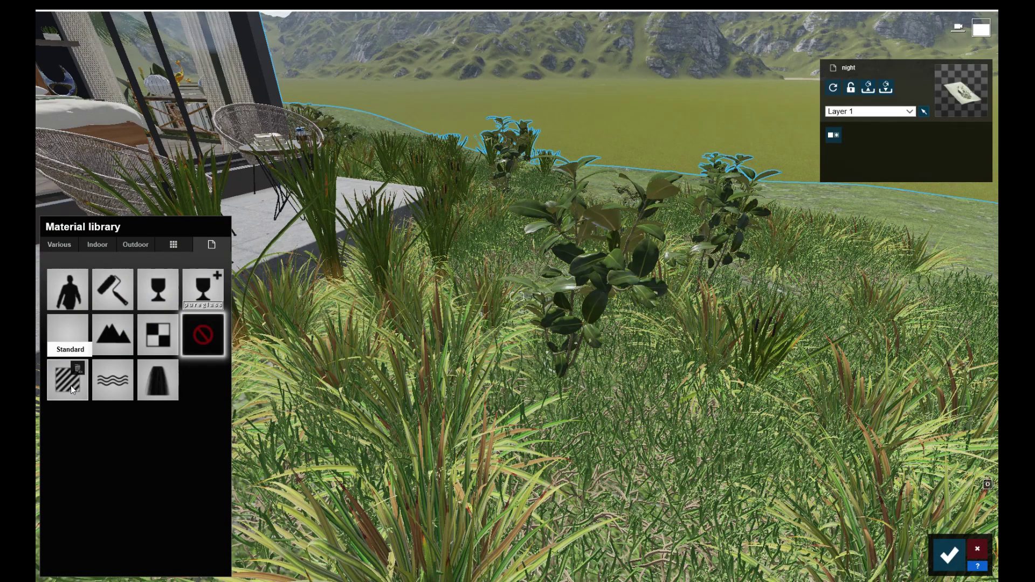
click(70, 386)
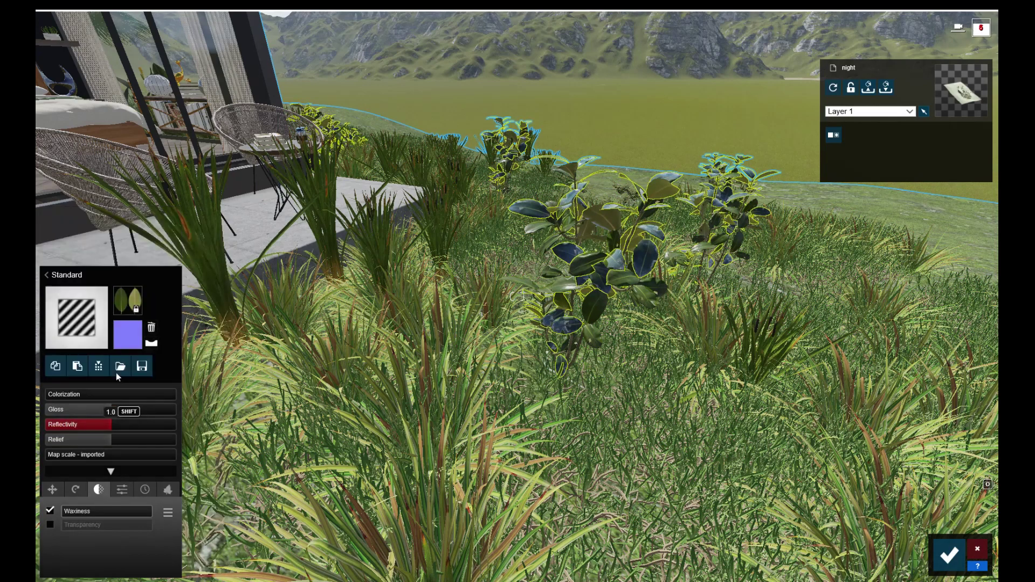
drag(105, 423, 78, 426)
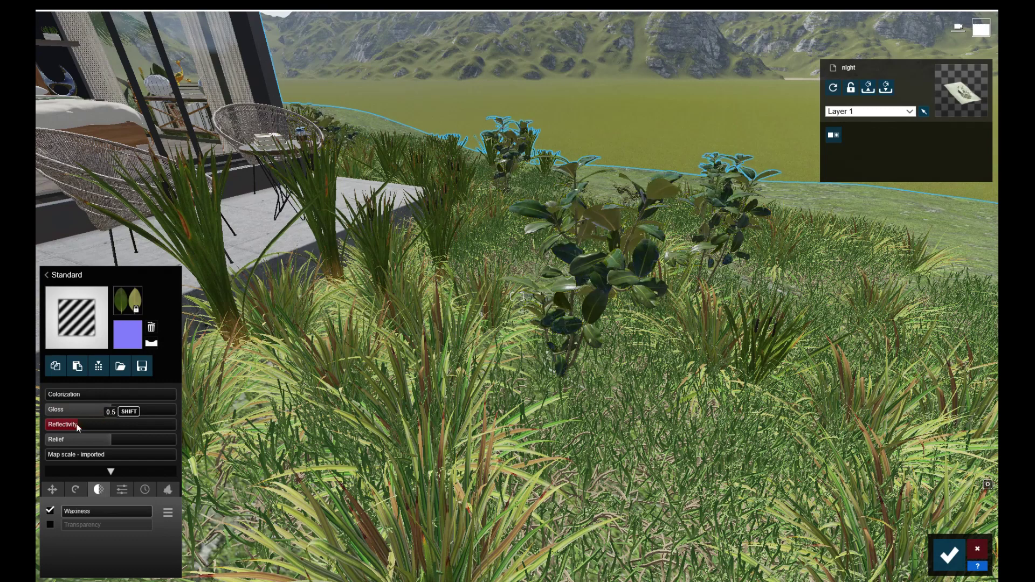
drag(103, 411, 95, 409)
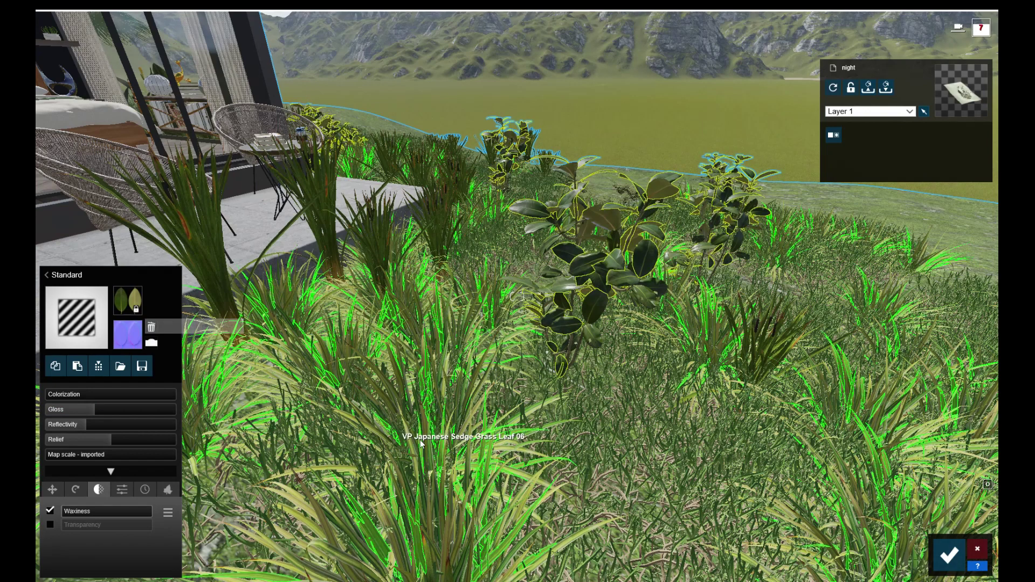
click(46, 275)
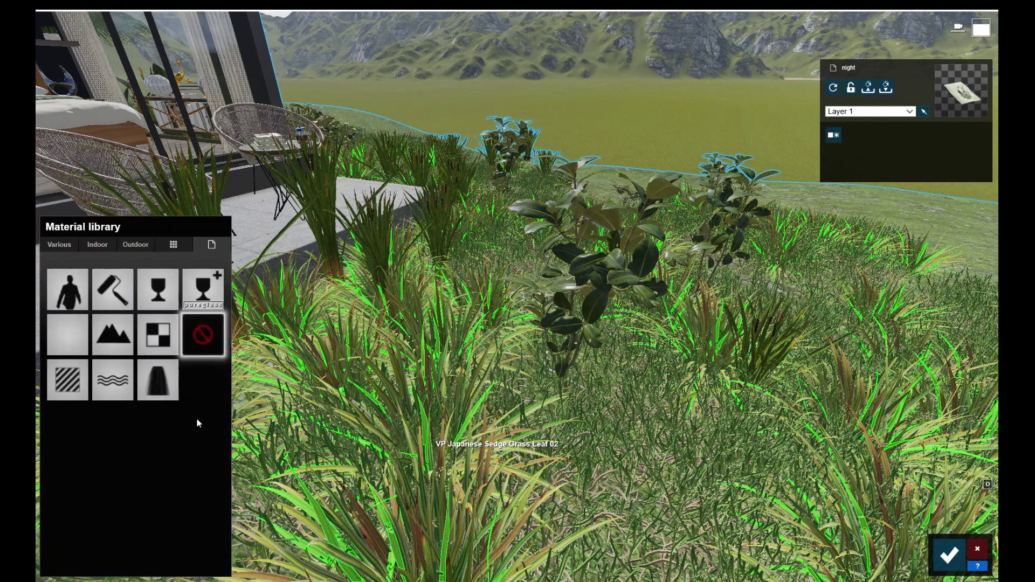
- Make two sedge leaf materials Standard with reflectivity and gloss lowered to about 0.7
click(73, 383)
drag(110, 427, 91, 428)
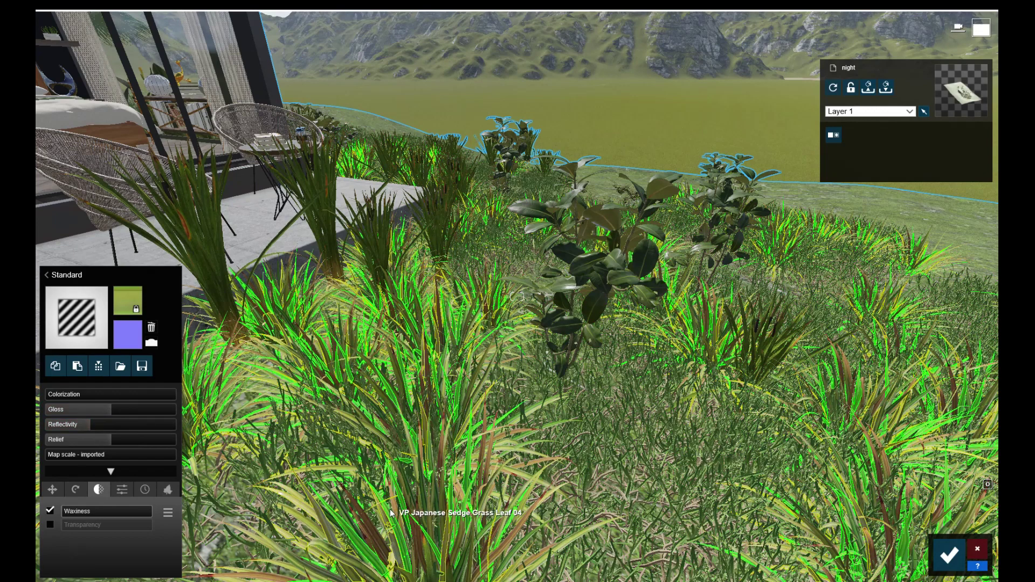
click(46, 275)
mouse_move(68, 378)
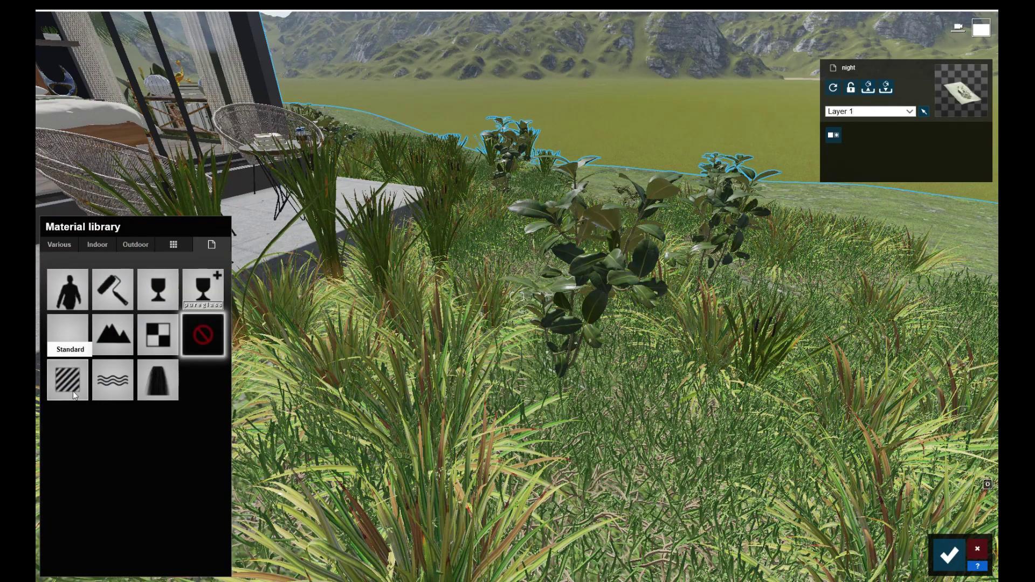
click(94, 424)
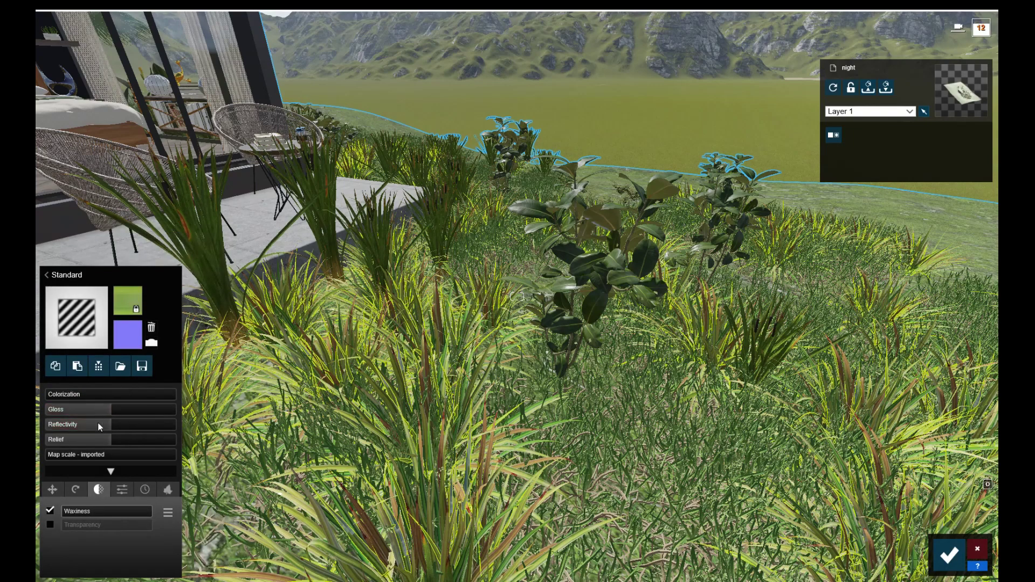
drag(98, 424, 90, 424)
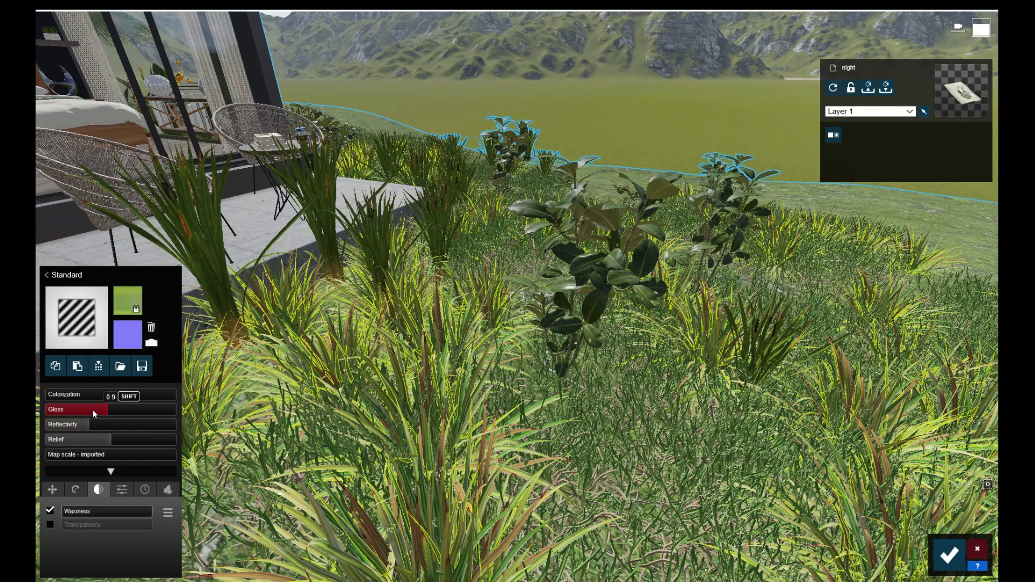
click(94, 410)
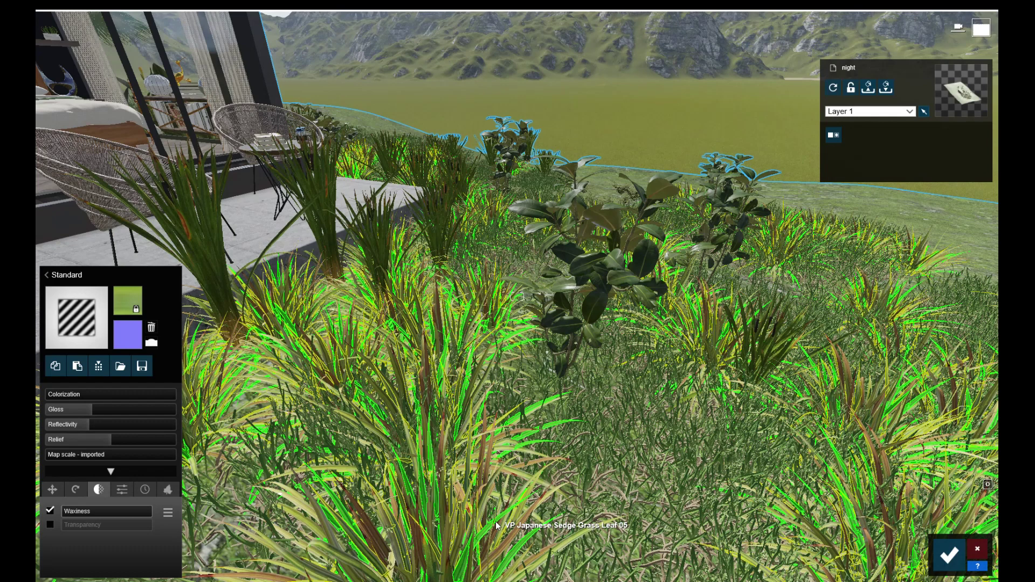
- Lower reflectivity and gloss on another sedge leaf, and make the next one Standard with less gloss
click(496, 522)
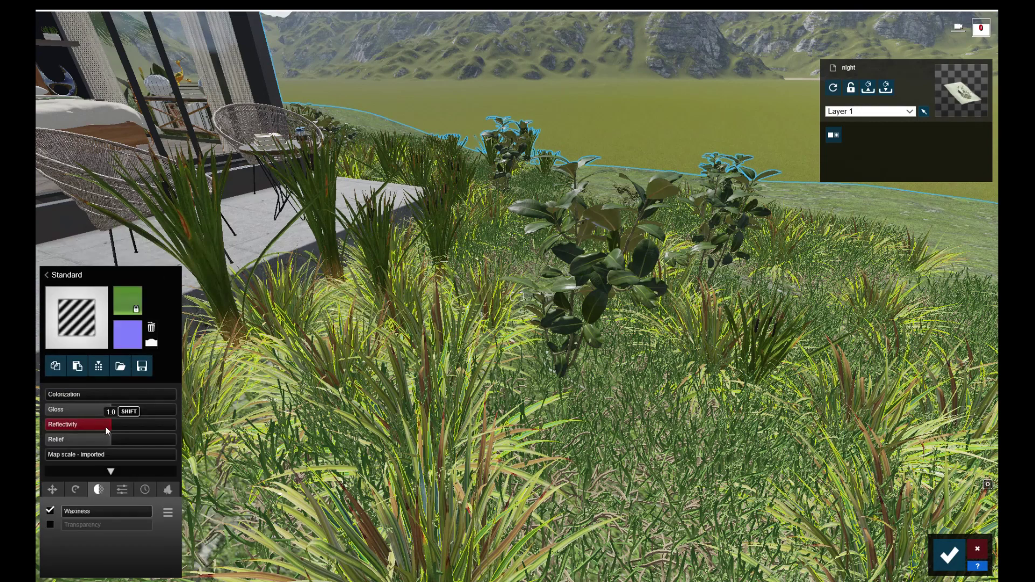
click(91, 428)
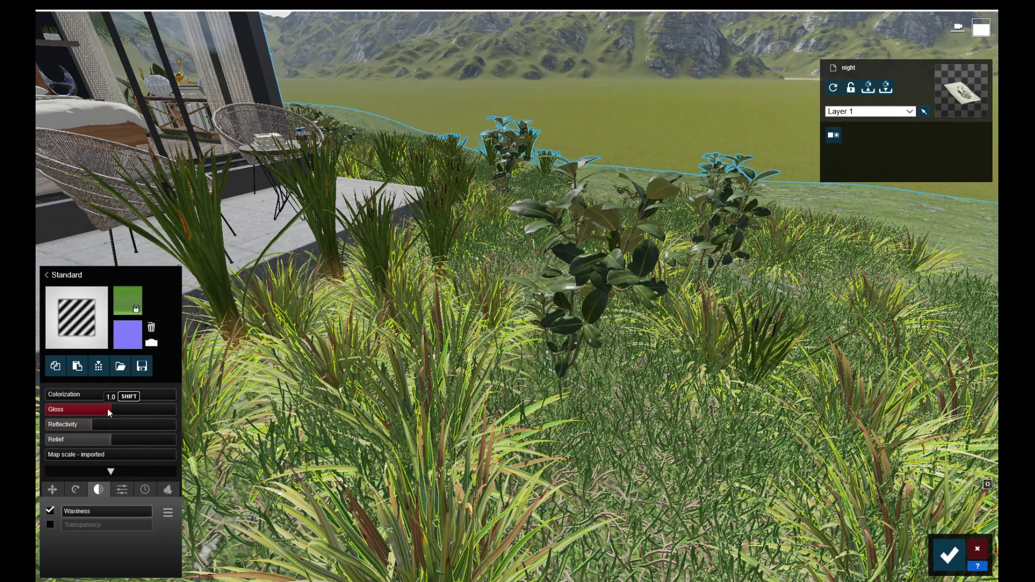
click(95, 412)
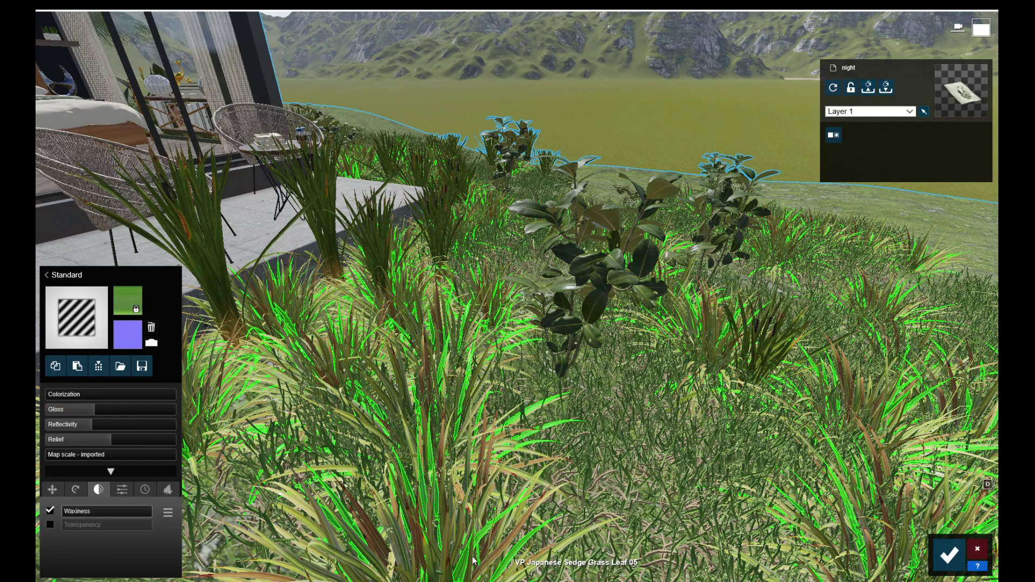
click(452, 558)
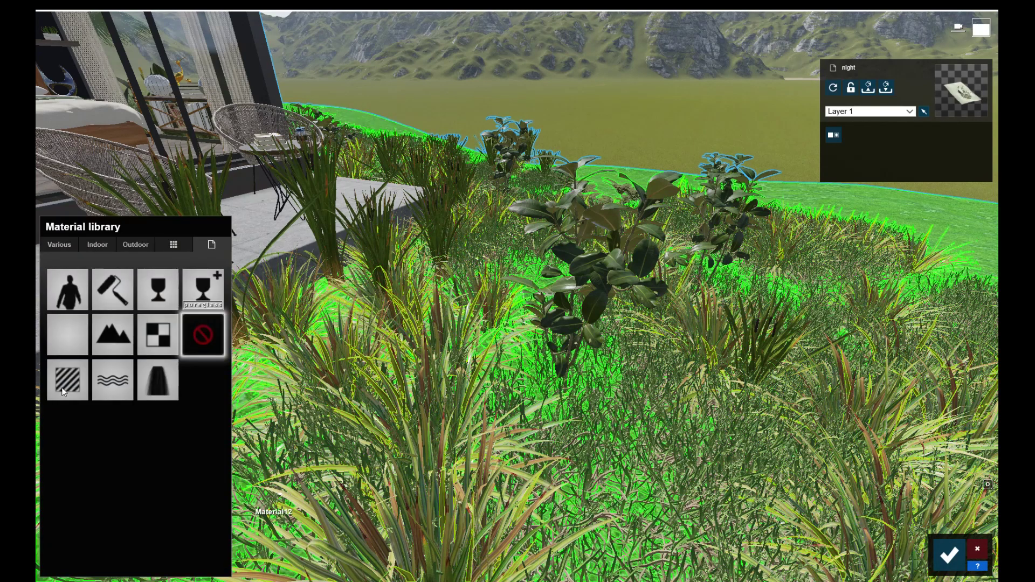
mouse_move(67, 378)
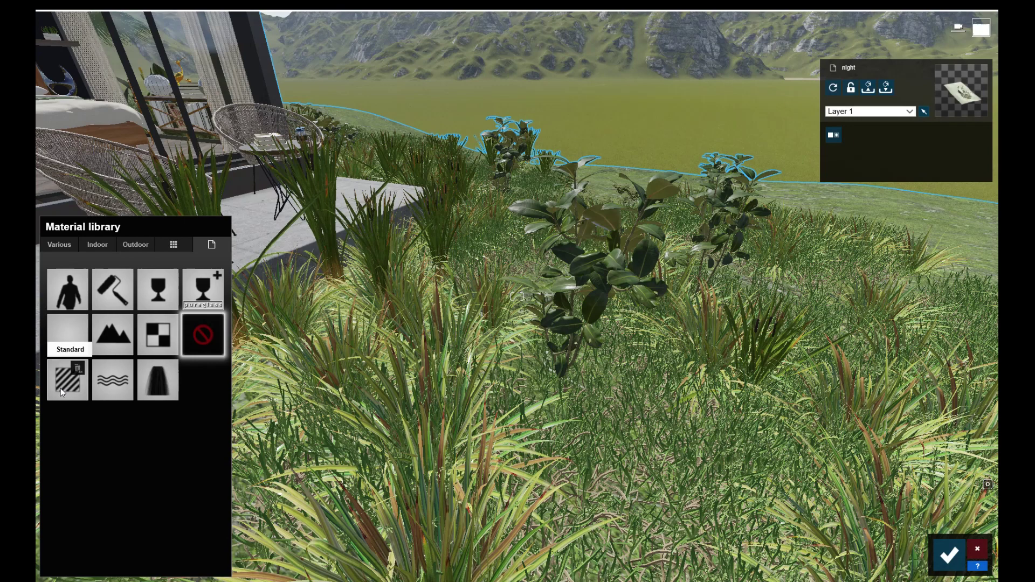
click(72, 384)
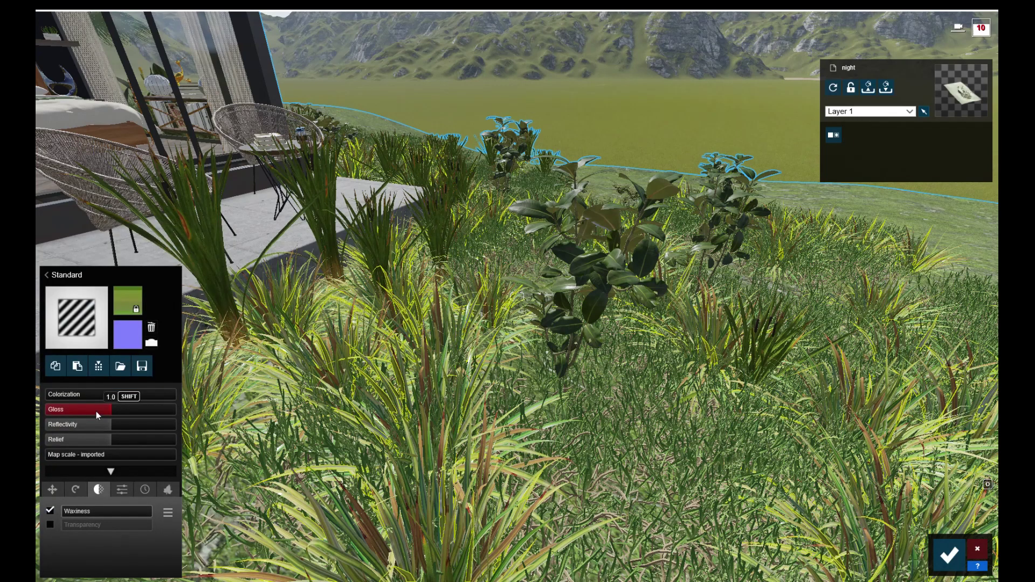
drag(98, 412, 91, 411)
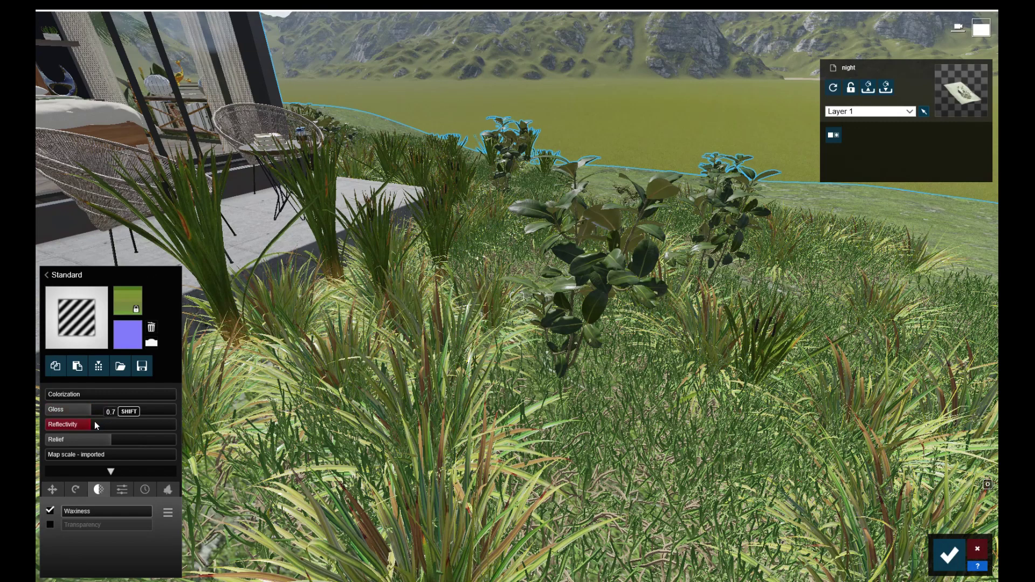
- Reduce the reflectivity of one more grass leaf material
click(121, 366)
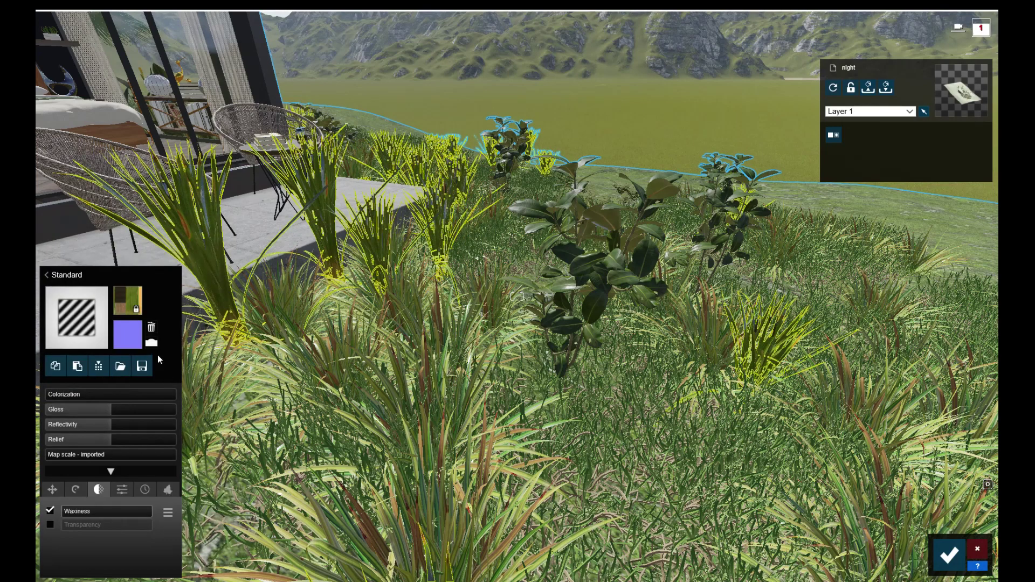
drag(107, 425, 92, 424)
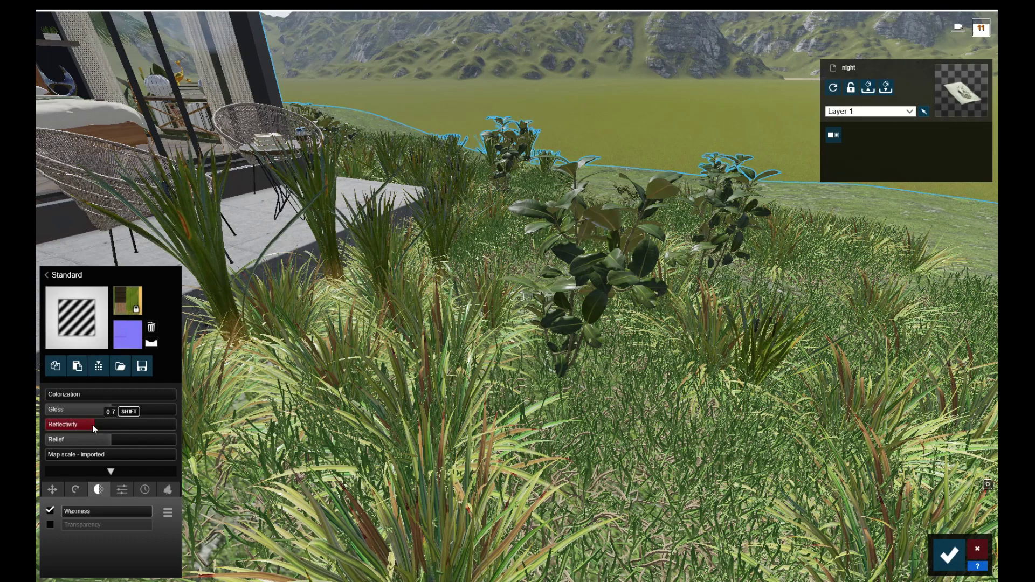
drag(92, 424, 92, 424)
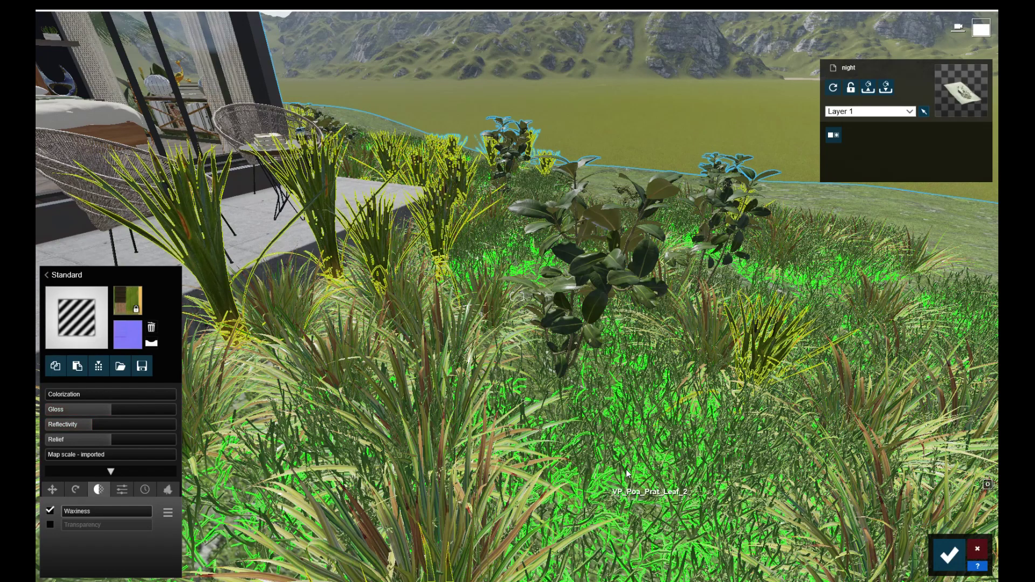
- Give the ground-cover grass Standard with lower reflectivity and gloss and 0.1 weathering
click(46, 274)
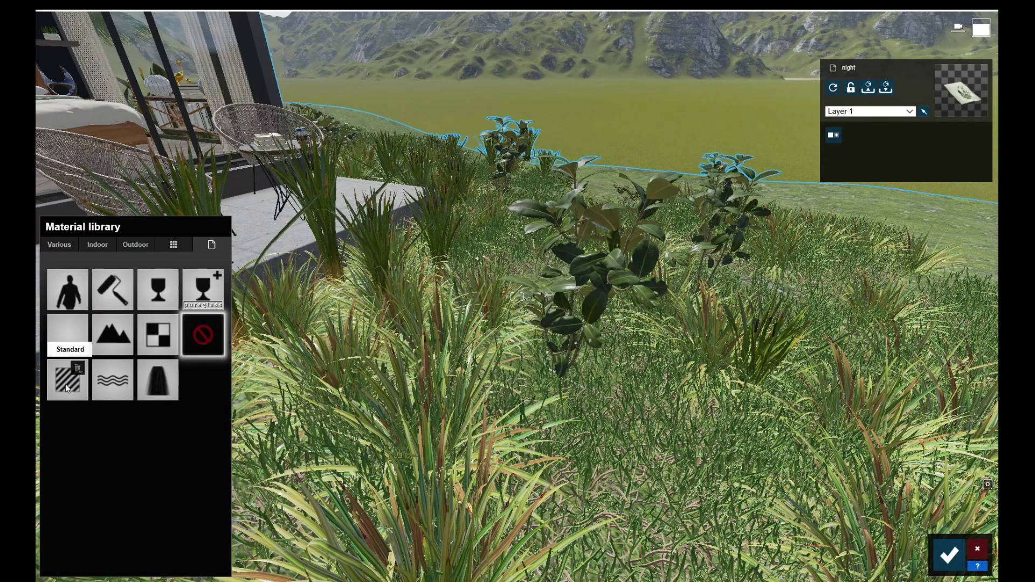
click(106, 374)
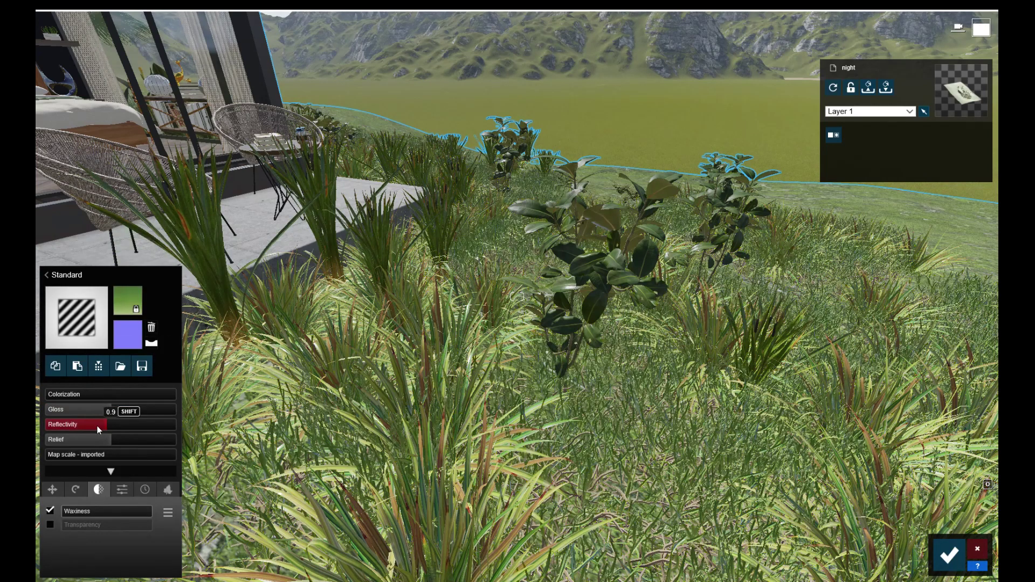
click(92, 427)
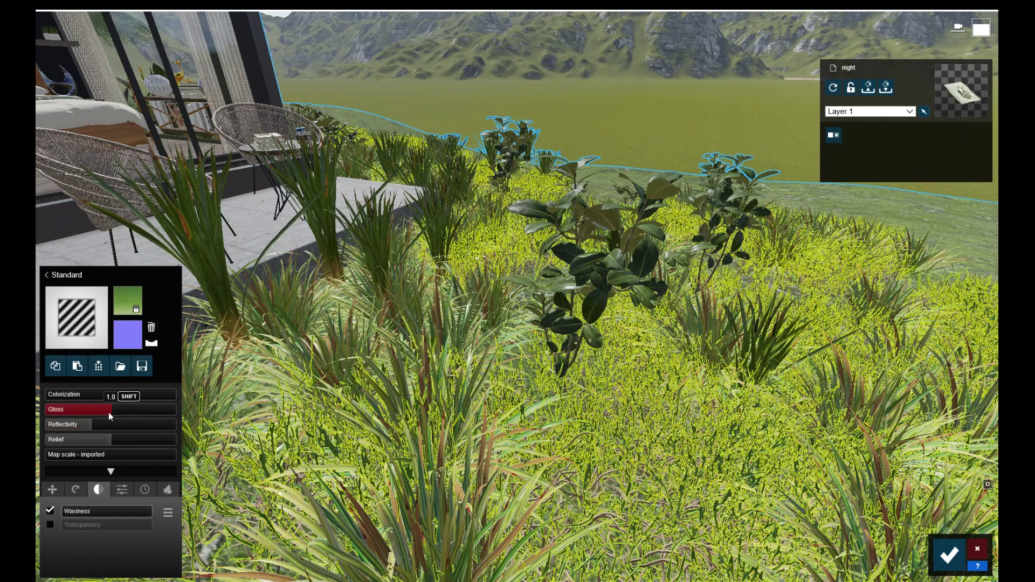
click(97, 412)
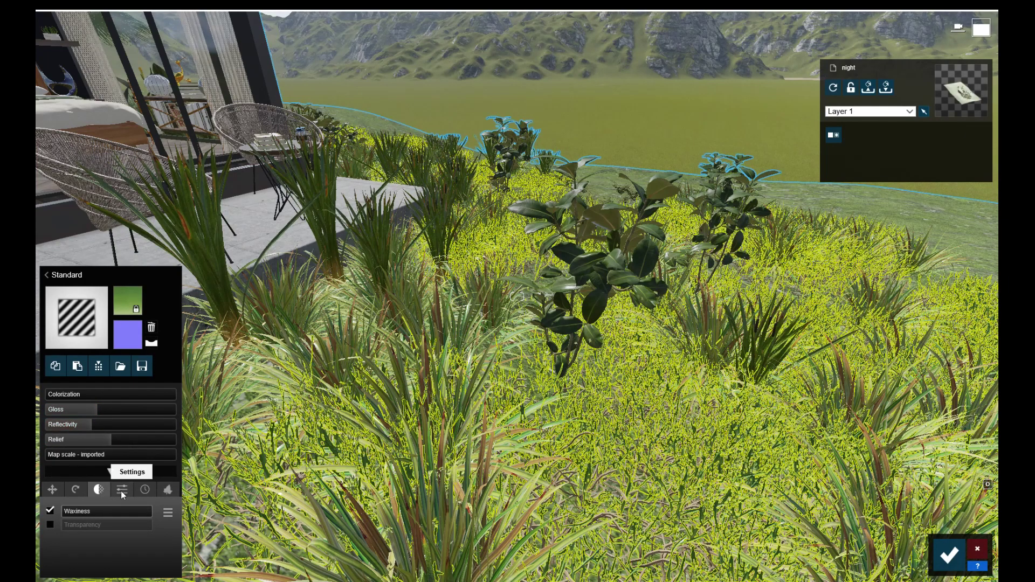
click(122, 490)
click(144, 489)
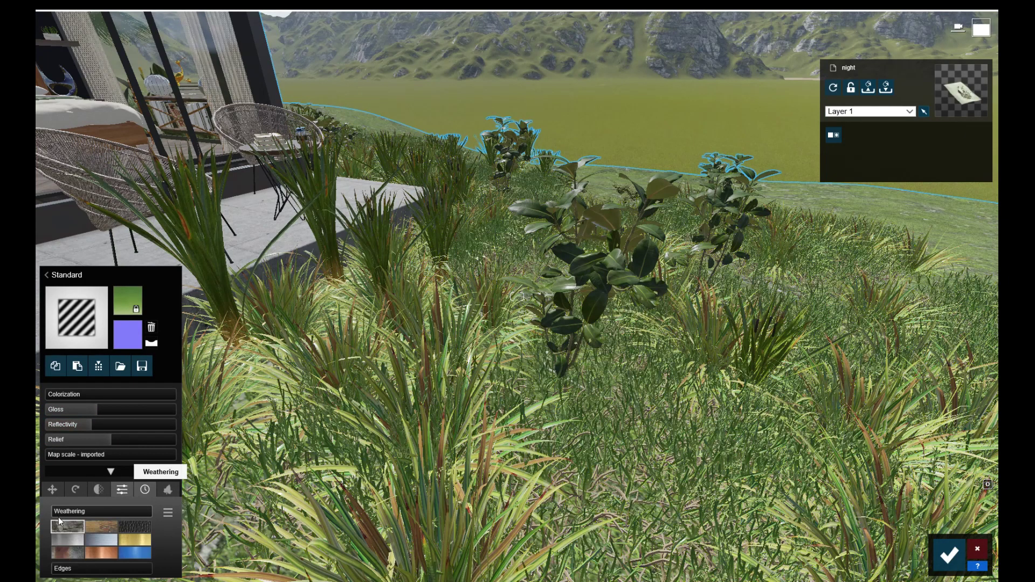
drag(56, 515, 67, 512)
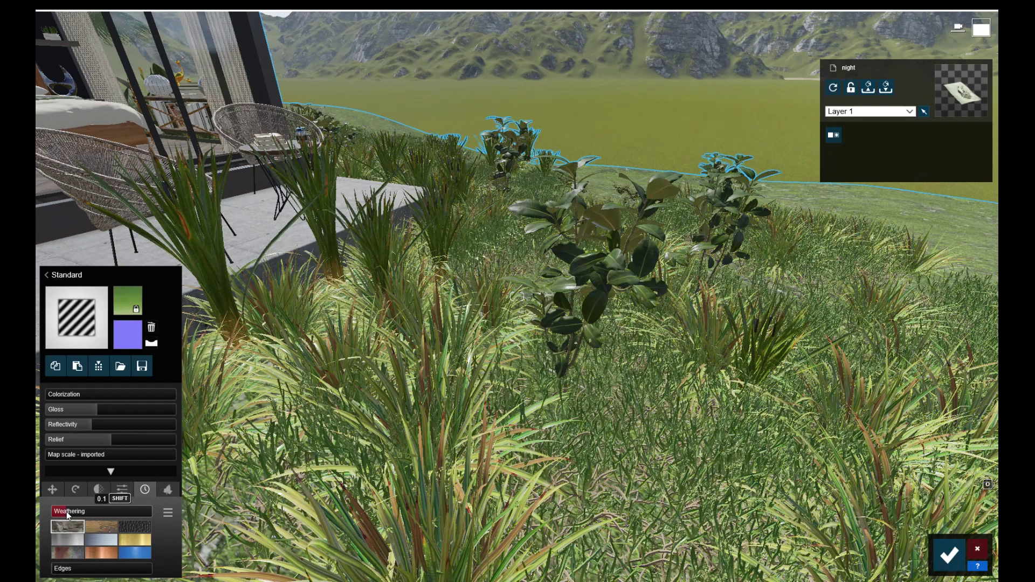
- Give the meadow grass plant Standard with lower reflectivity and about 0.3 weathering
click(604, 492)
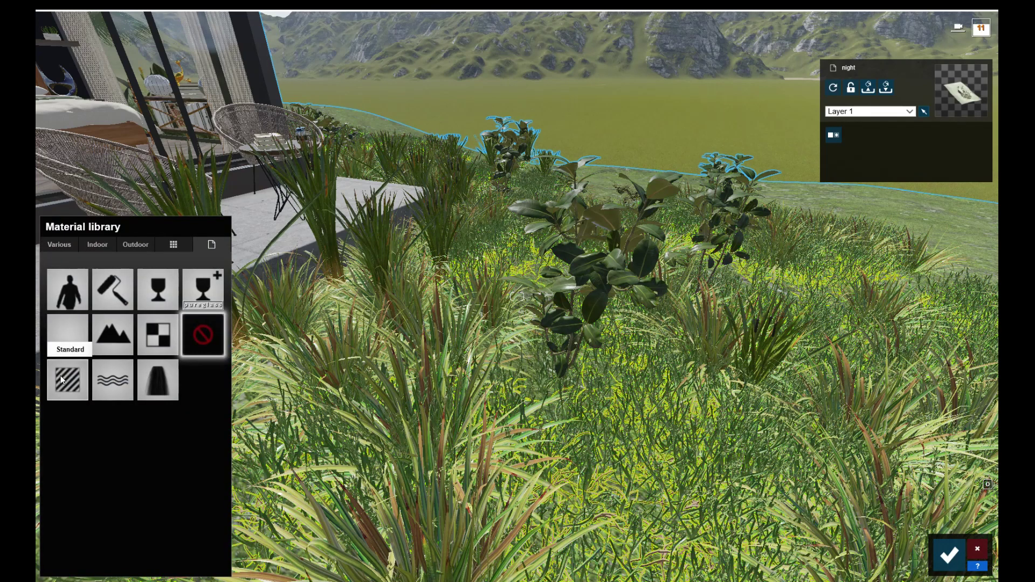
mouse_move(67, 377)
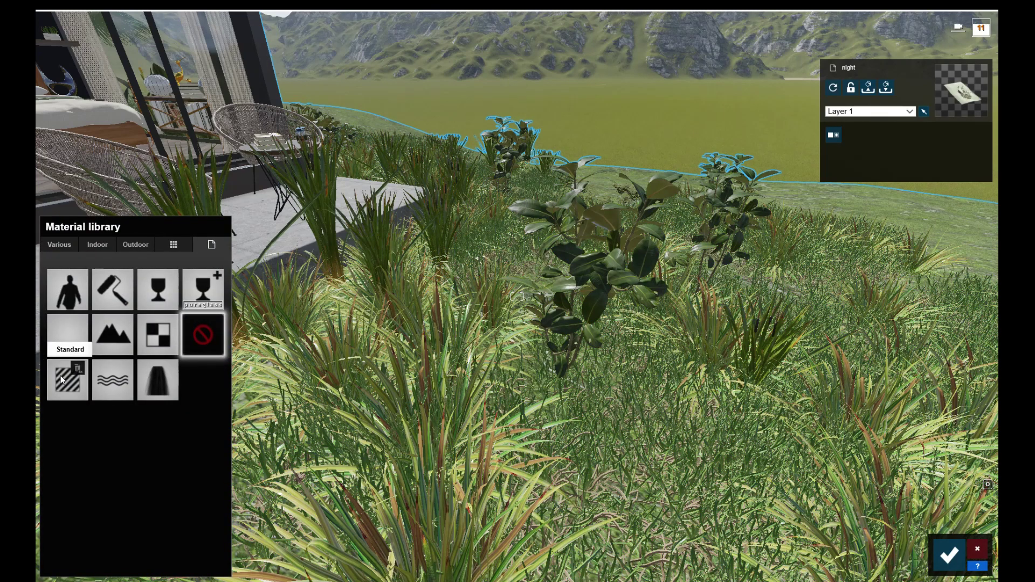
click(62, 379)
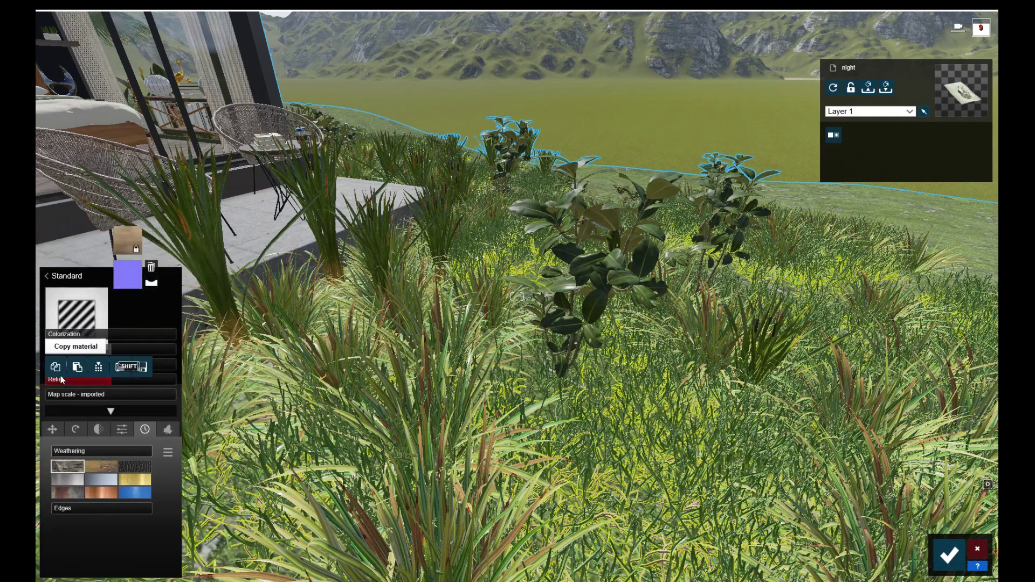
mouse_move(98, 428)
mouse_down()
mouse_move(85, 425)
mouse_move(95, 412)
mouse_up()
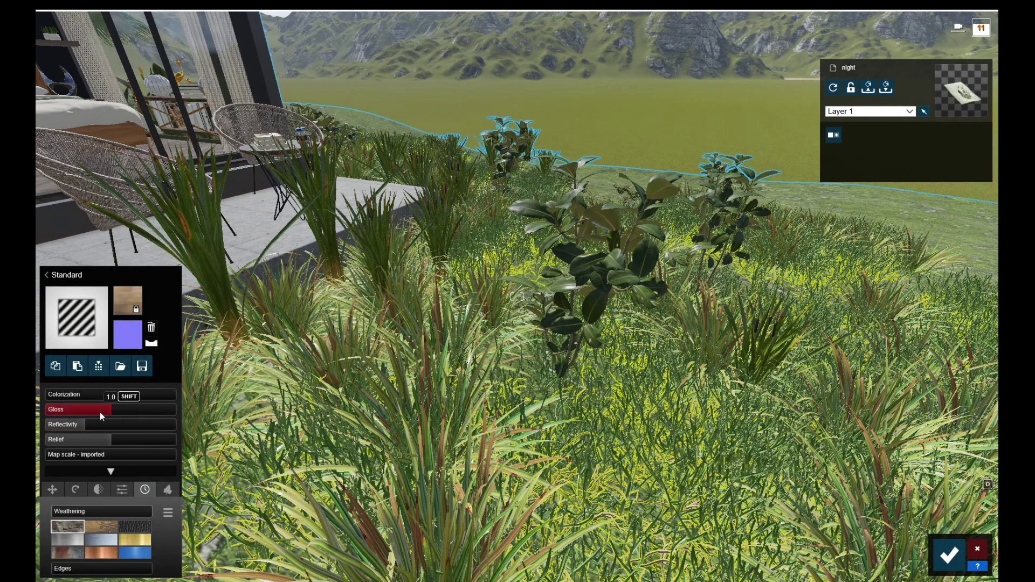
drag(70, 512, 85, 514)
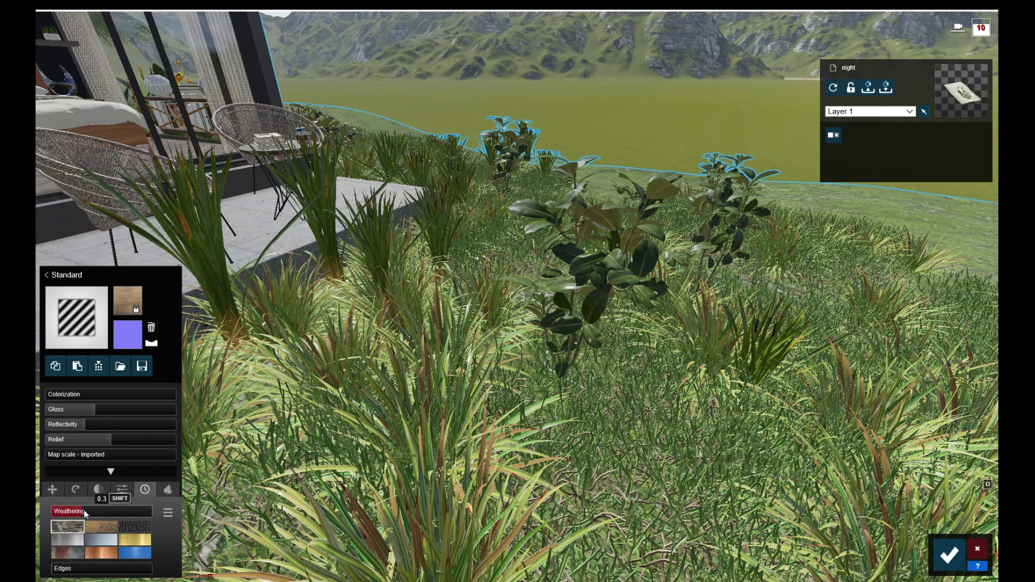
right_drag(561, 350, 570, 340)
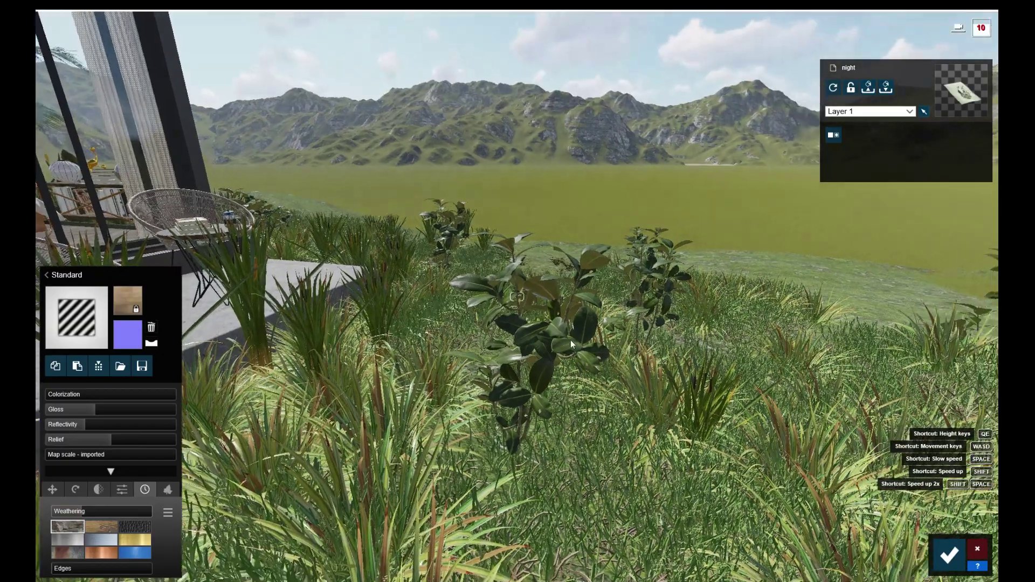
- Give the nearer palm a Standard material with lower reflectivity and wood-style weathering
key(s)
mouse_move(570, 340)
right_down()
mouse_move(551, 328)
mouse_move(582, 329)
mouse_move(557, 329)
mouse_move(487, 160)
right_up()
key(s)
key(s)
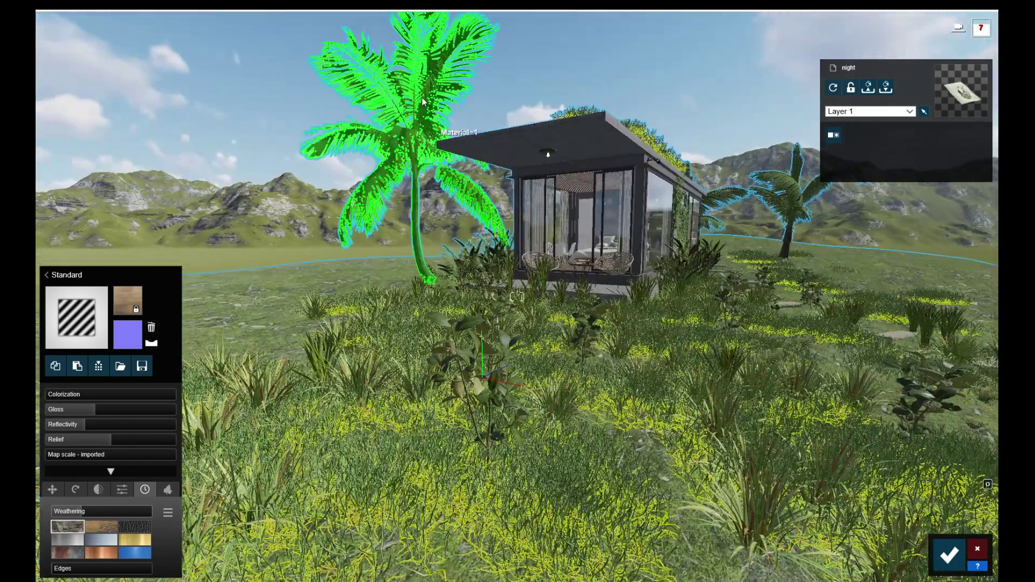
click(419, 109)
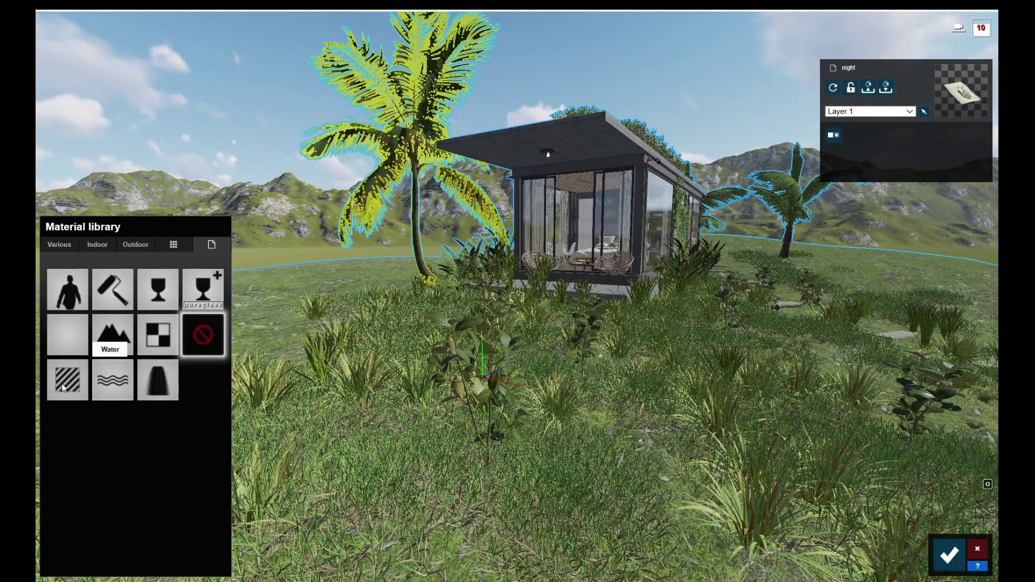
mouse_move(67, 378)
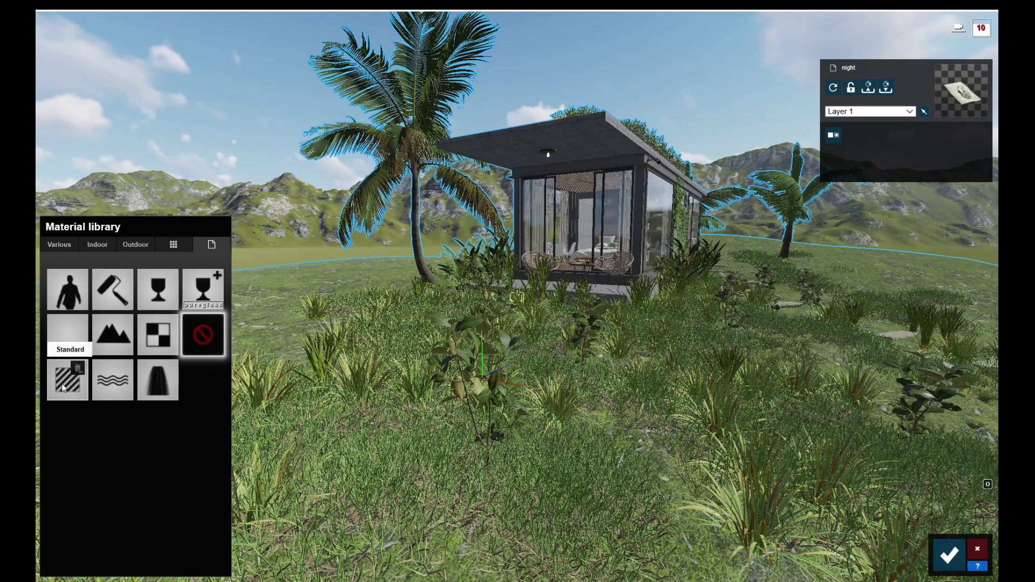
click(64, 384)
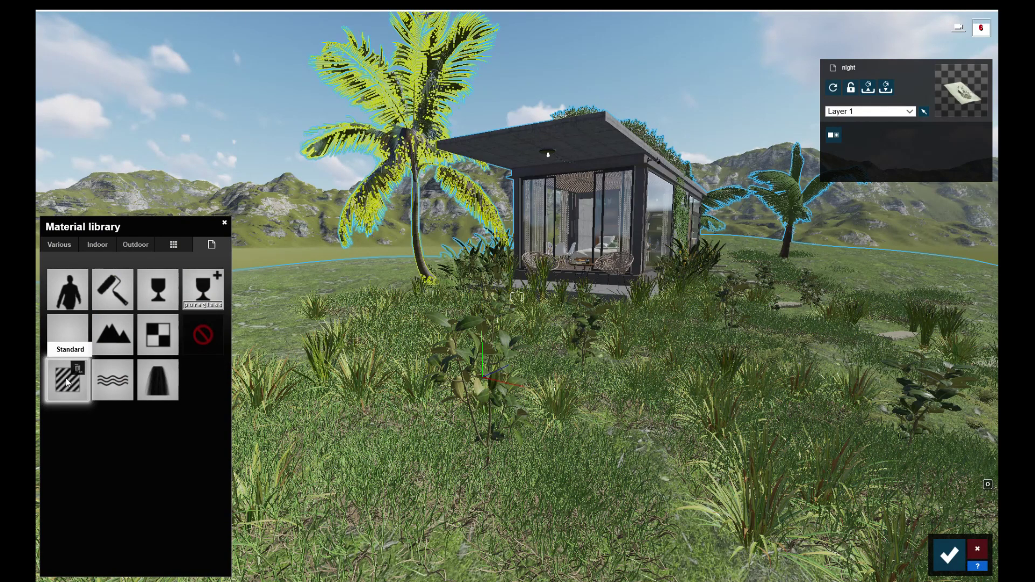
mouse_move(106, 423)
mouse_down()
mouse_move(91, 423)
mouse_move(99, 409)
mouse_up()
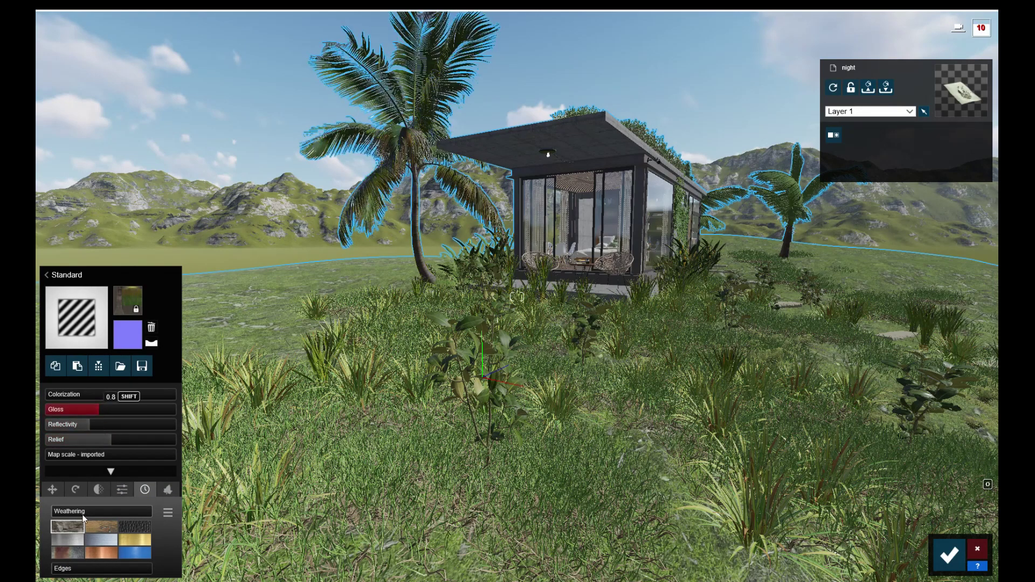
click(62, 512)
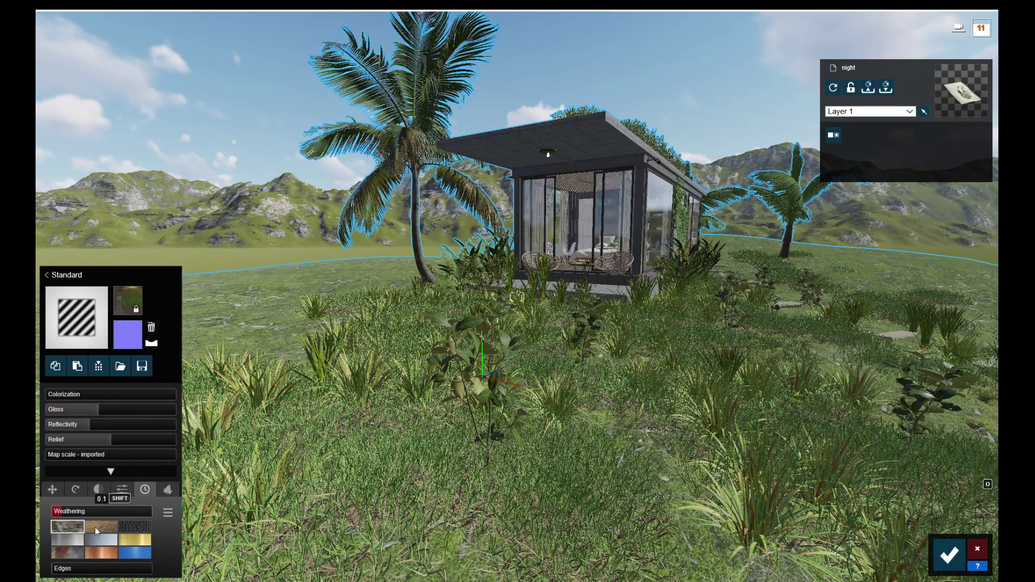
click(98, 531)
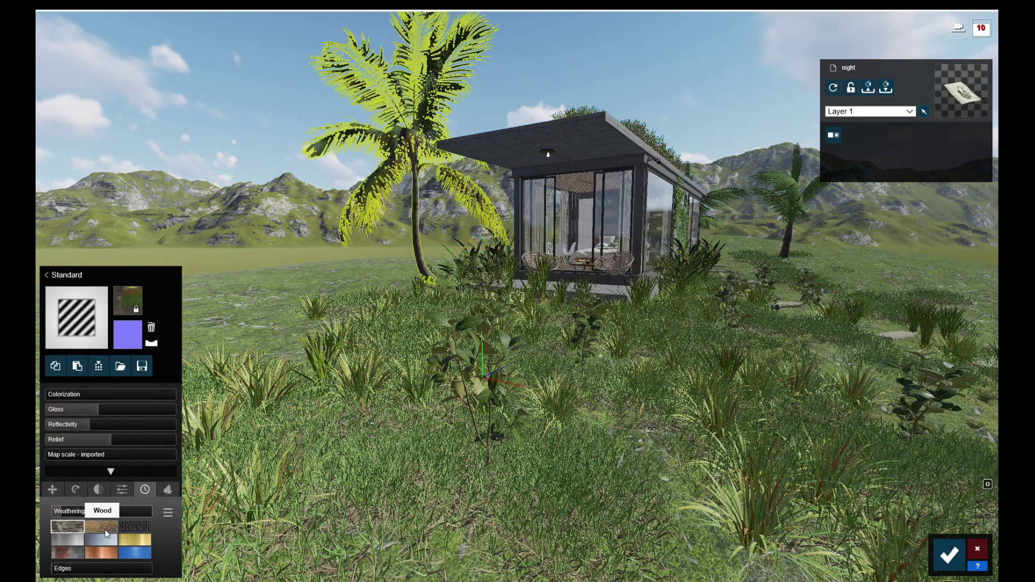
- Make the far palm's material Standard with reflectivity 0.7 and reduced gloss
click(788, 205)
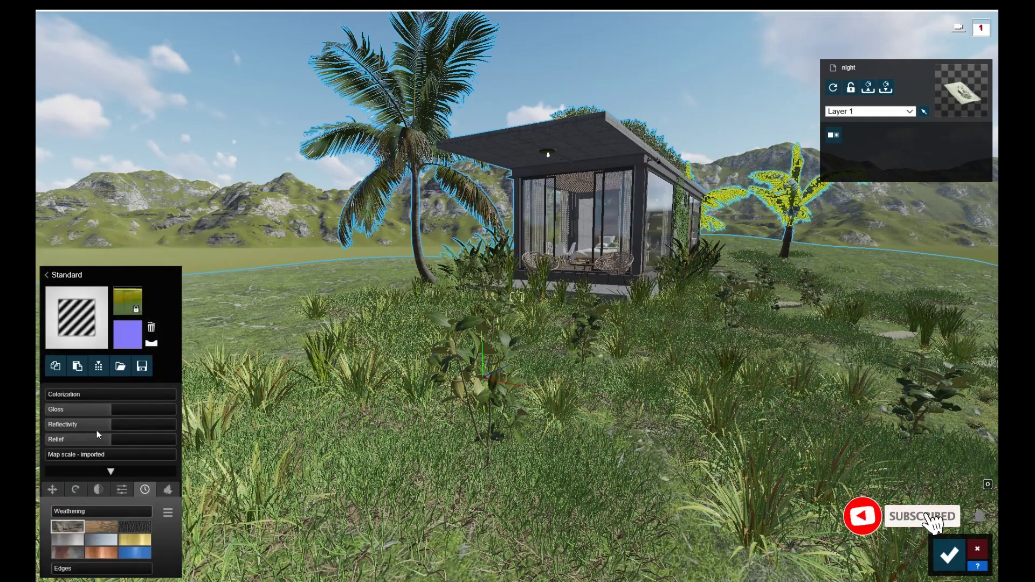
drag(108, 423, 87, 424)
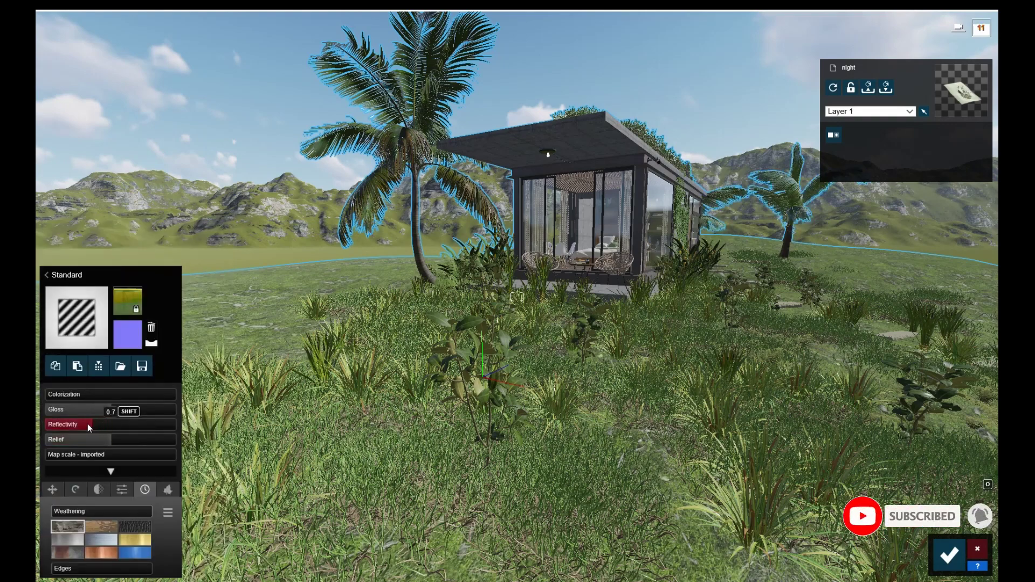
click(105, 409)
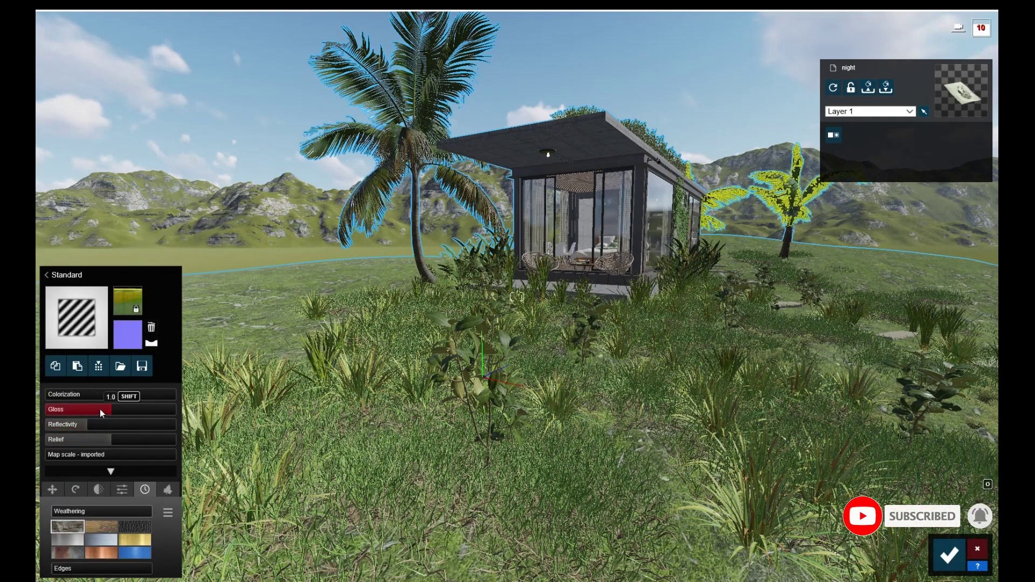
click(100, 411)
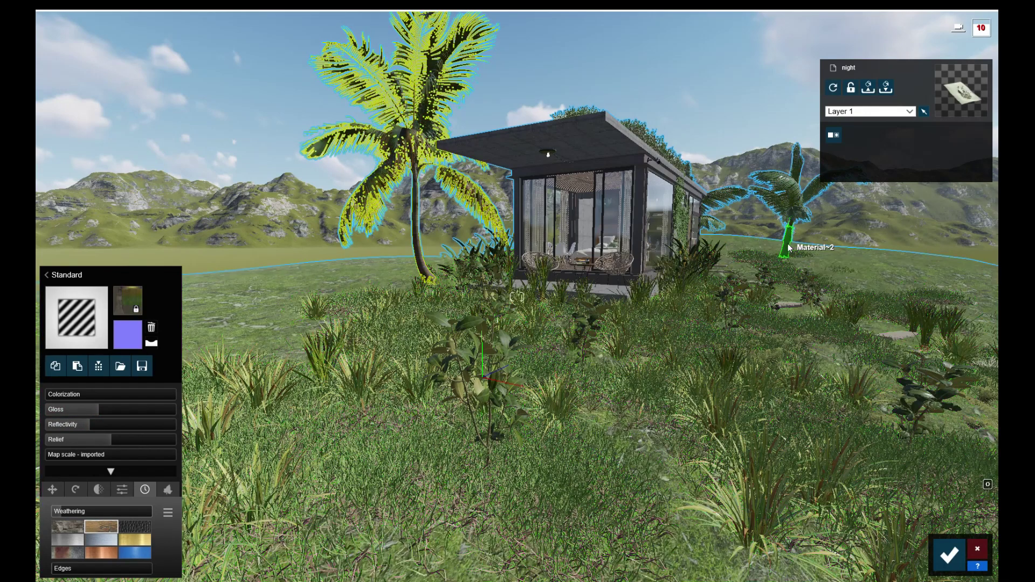
click(606, 290)
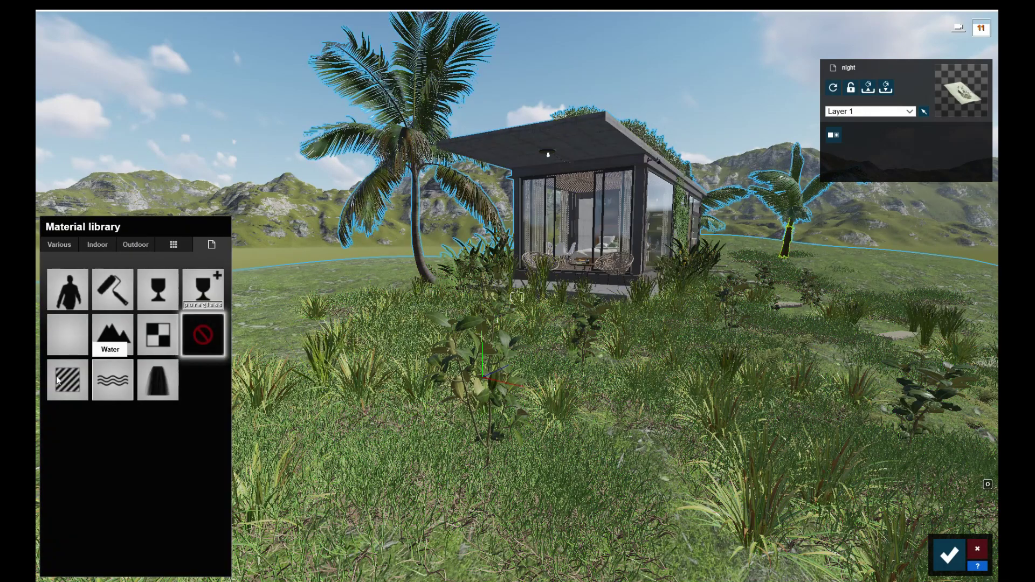
mouse_move(67, 377)
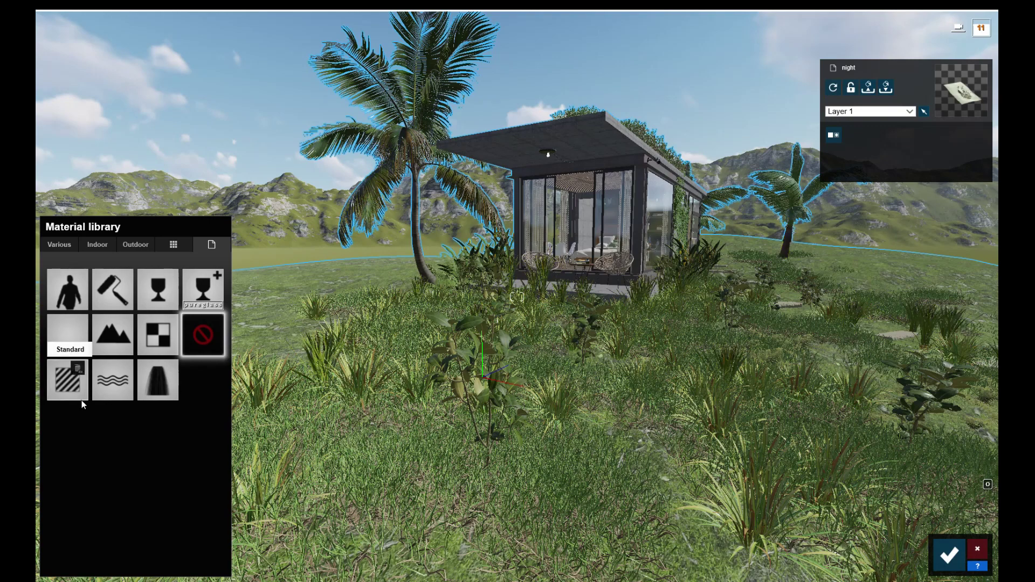
- Give the far palm's trunk a Standard material at reflectivity 0.8 and confirm the material edits
click(118, 383)
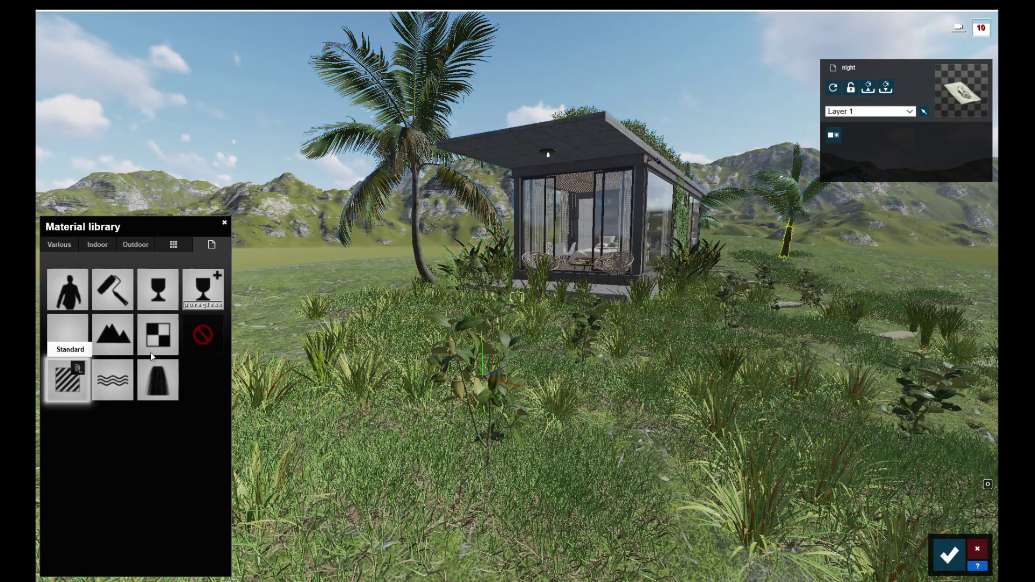
drag(96, 426, 93, 426)
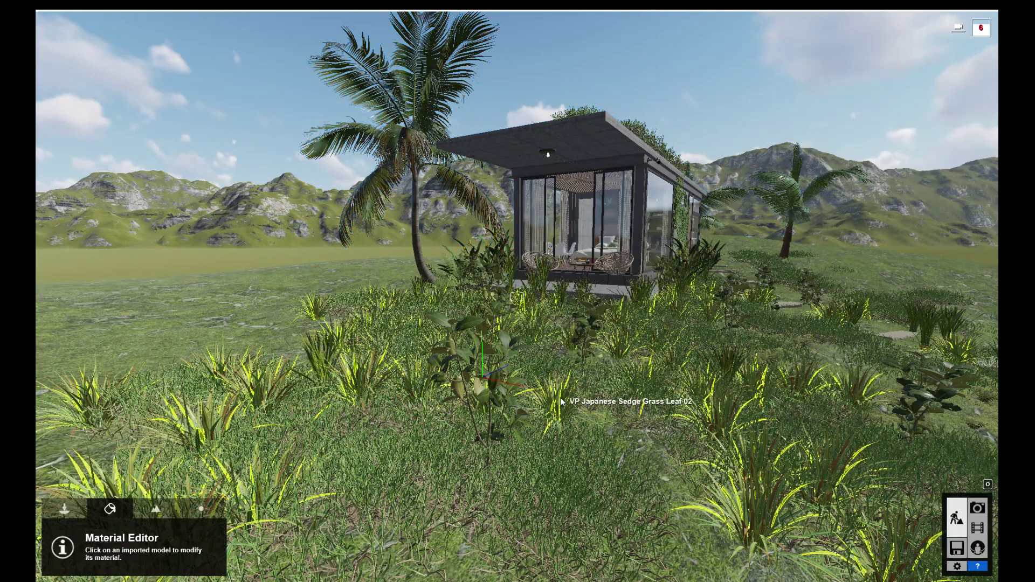
mouse_move(560, 396)
right_down()
mouse_move(560, 378)
mouse_move(569, 387)
right_up()
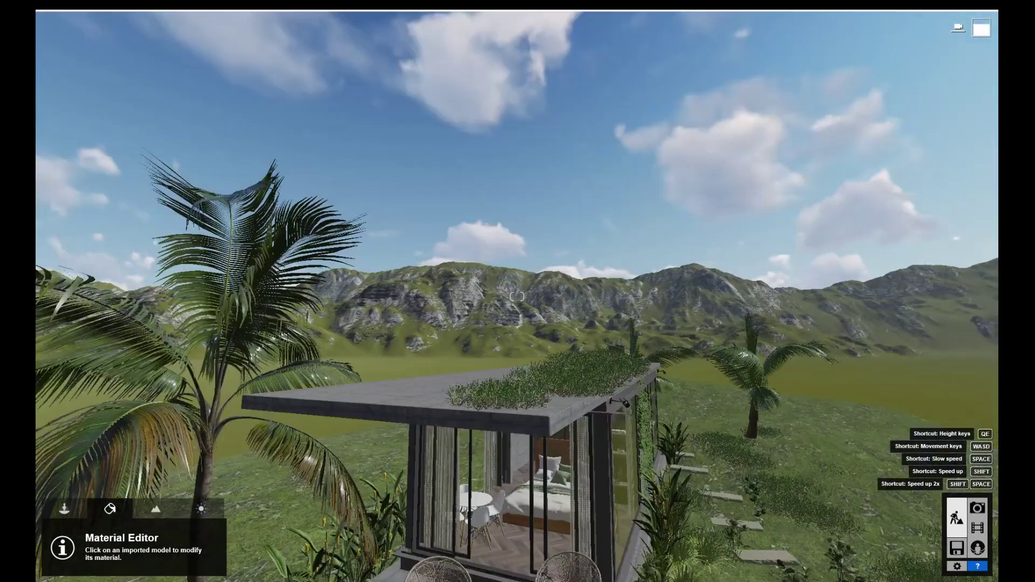
key(a)
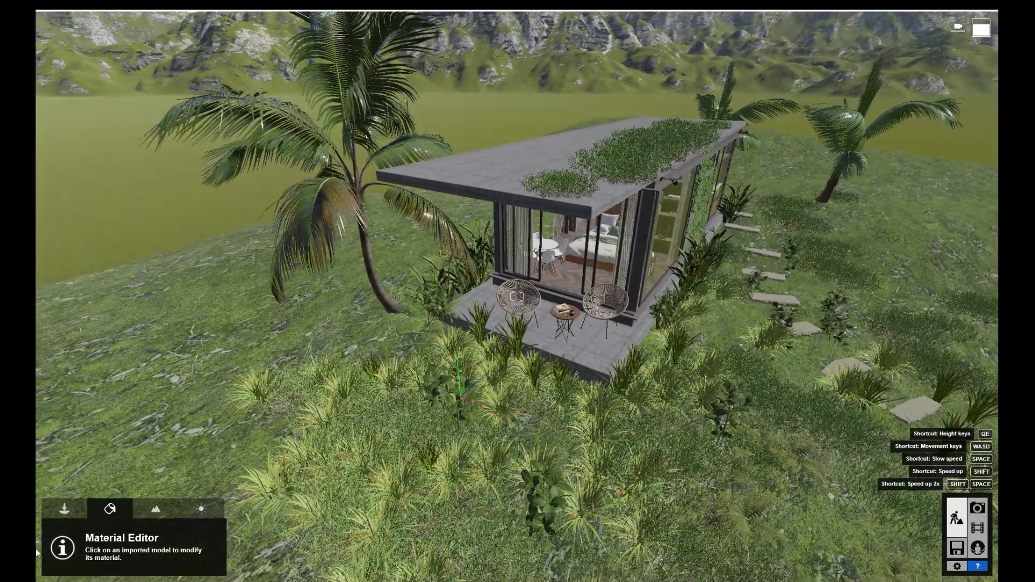
click(61, 512)
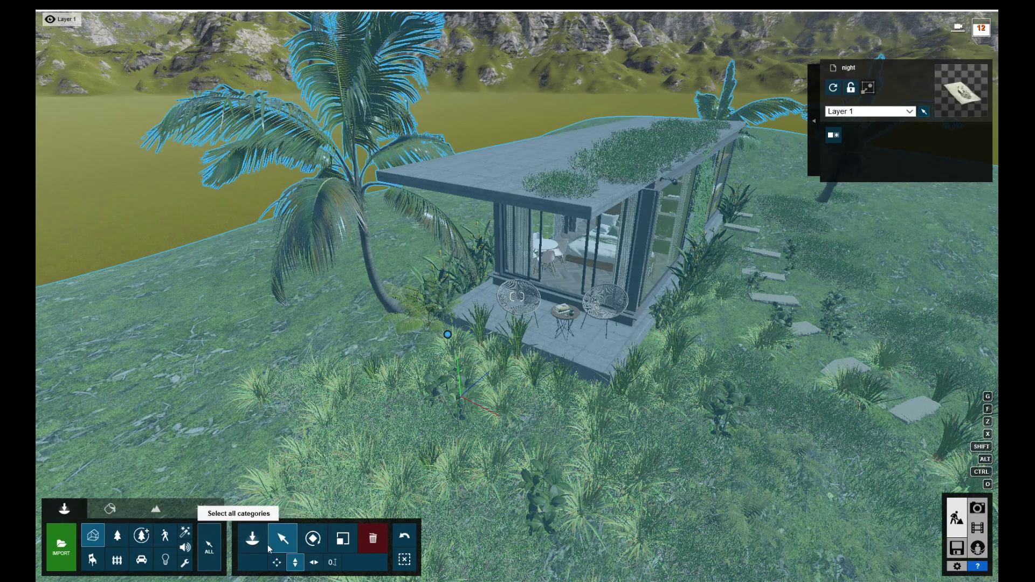
- Place the imported palm tree model on the slope beyond the house, then view the site from above
click(252, 538)
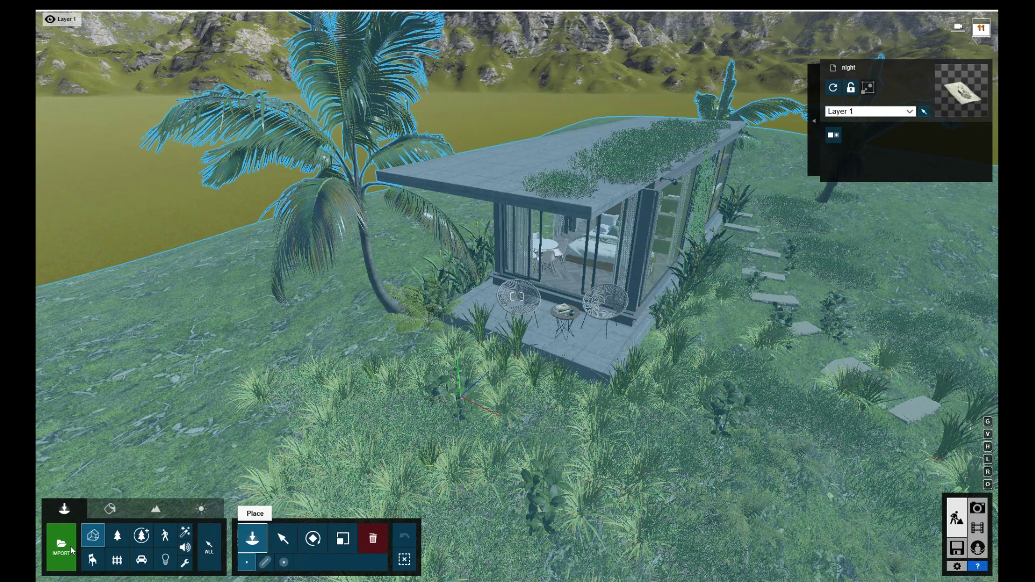
click(70, 549)
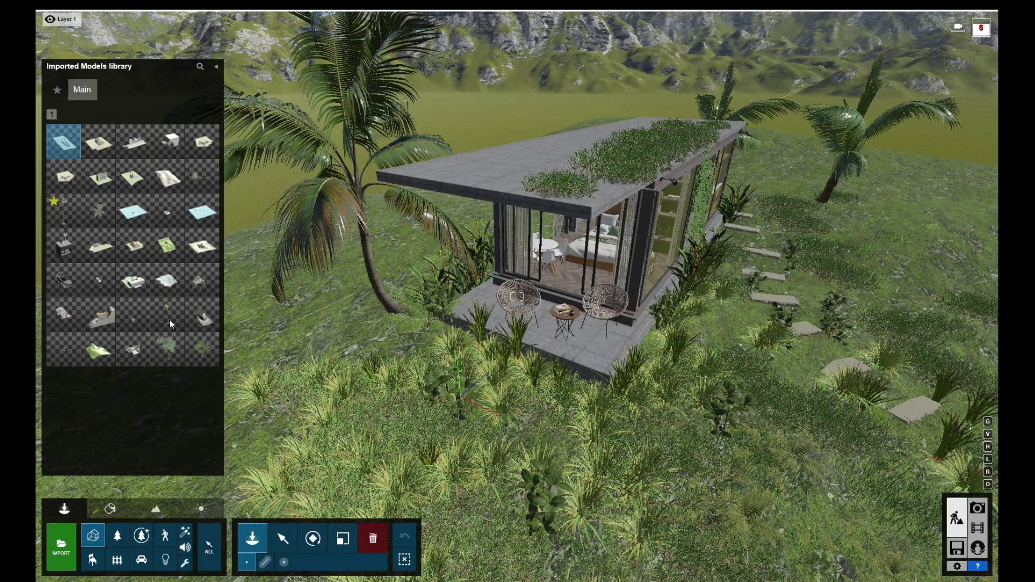
drag(170, 322, 417, 301)
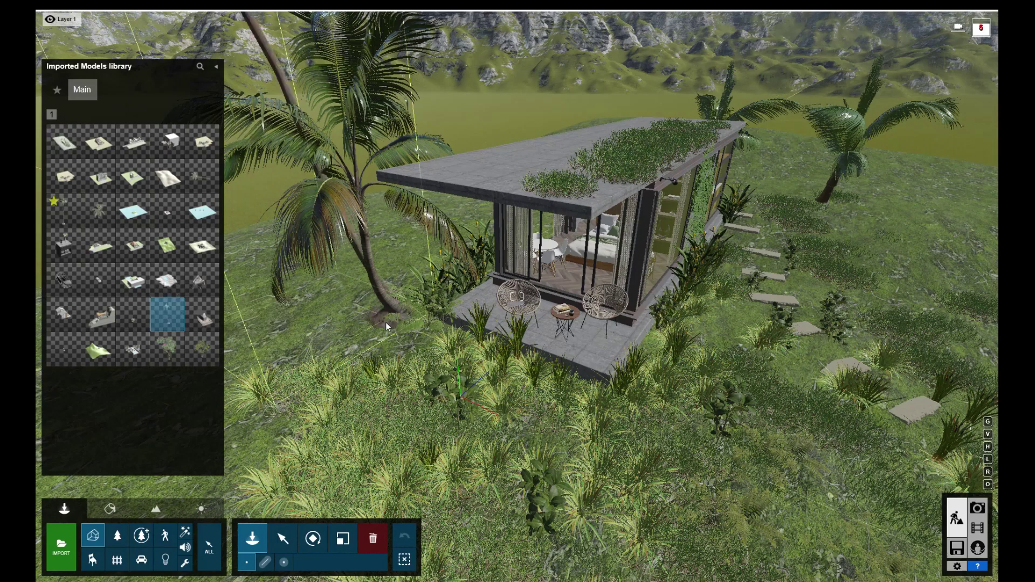
click(787, 171)
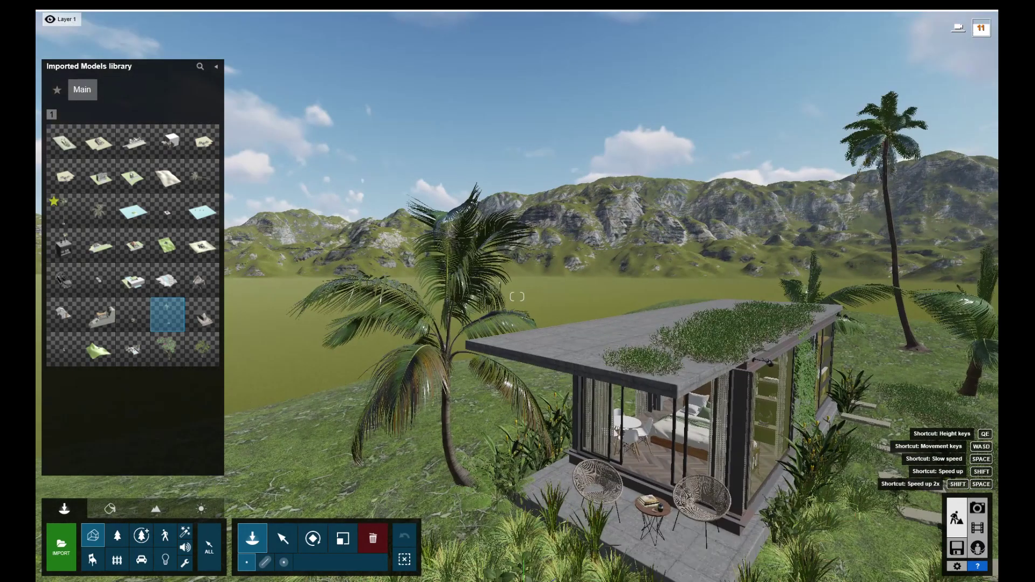
right_drag(516, 296, 516, 243)
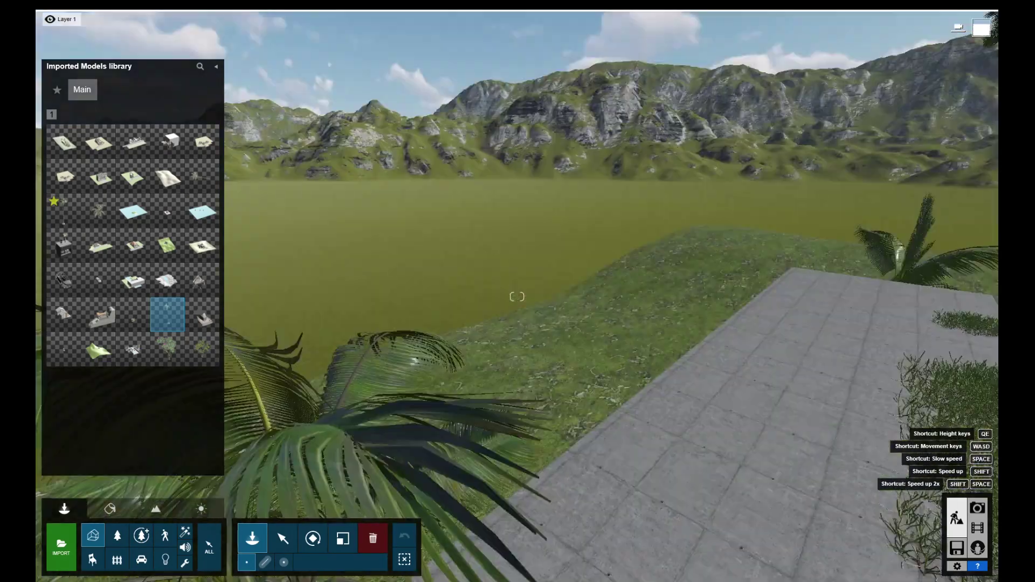
right_drag(516, 297, 516, 404)
scroll(916, 432, down, 5)
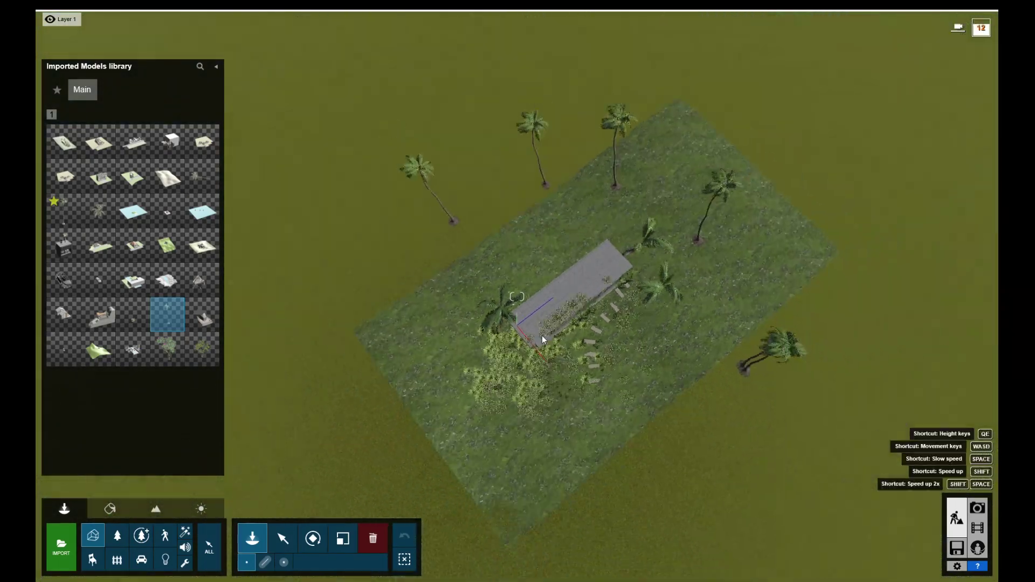
- Place the last imported bush model on the grassy hillside
click(196, 354)
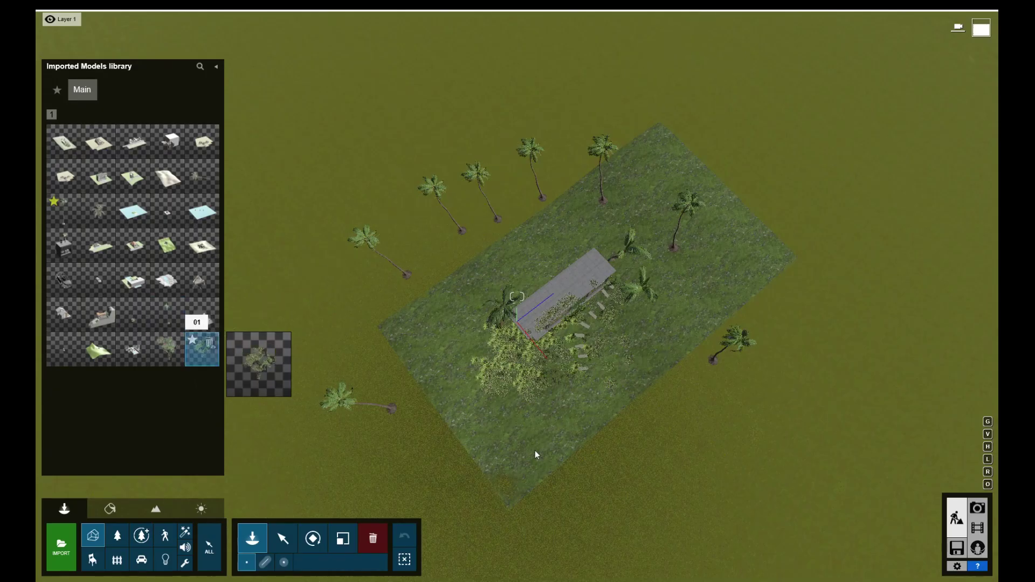
scroll(535, 451, up, 10)
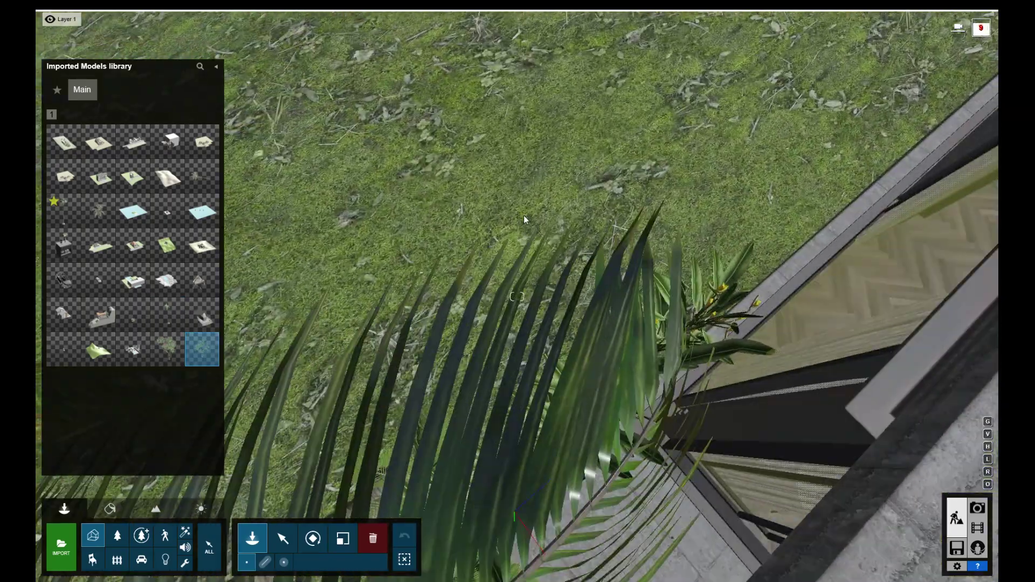
click(523, 218)
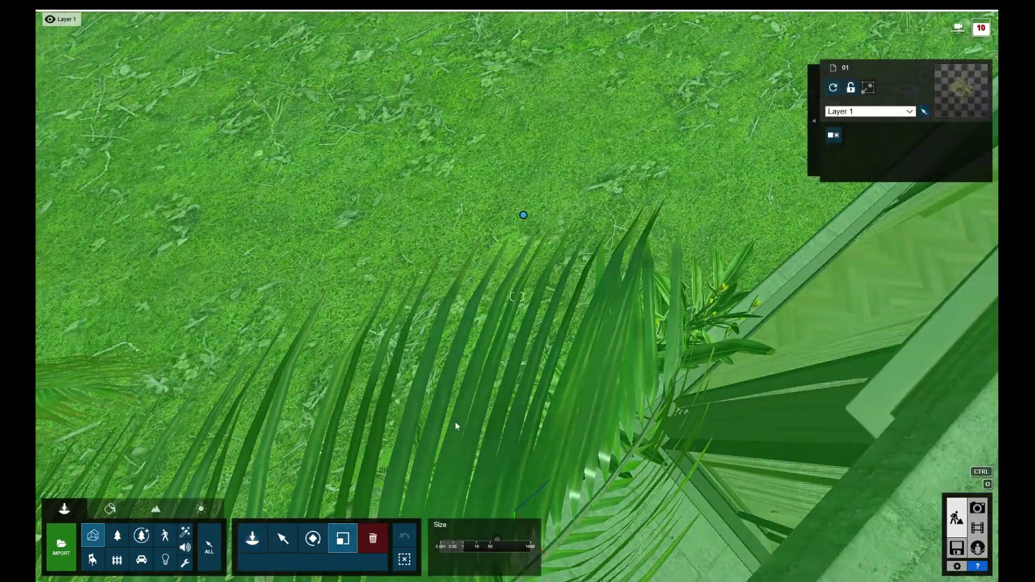
scroll(570, 190, down, 3)
scroll(569, 189, down, 5)
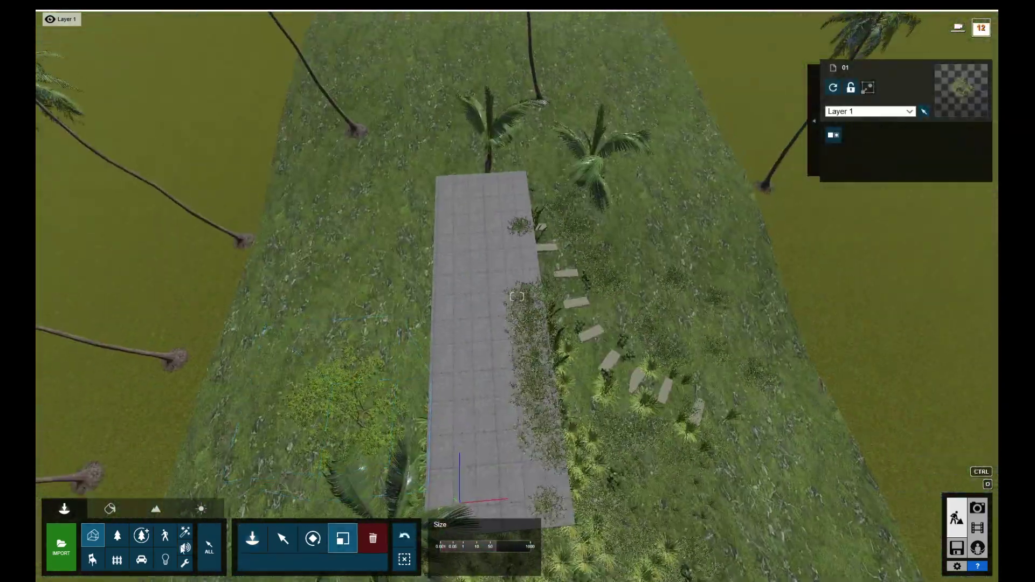
click(283, 538)
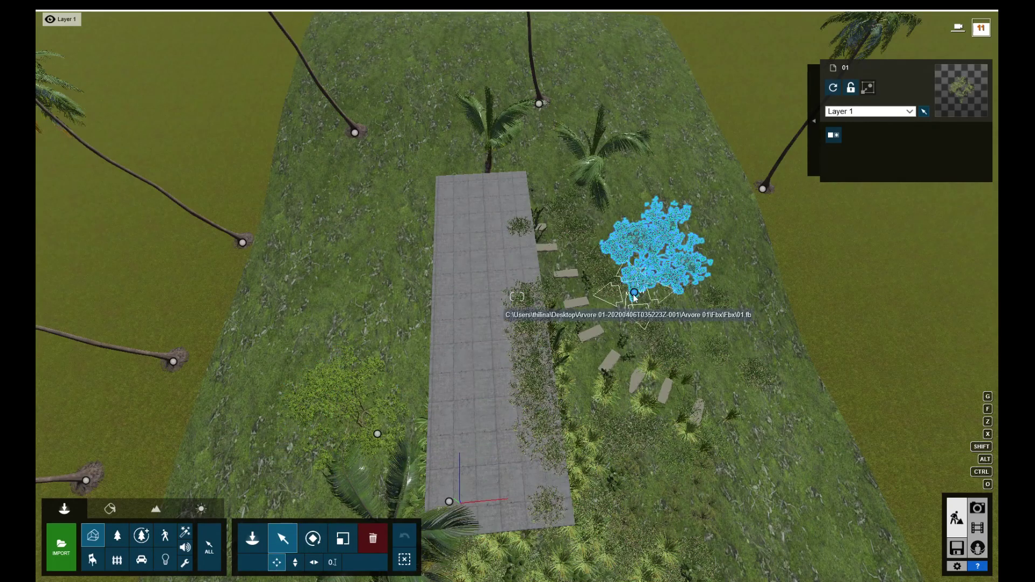
scroll(593, 377, down, 4)
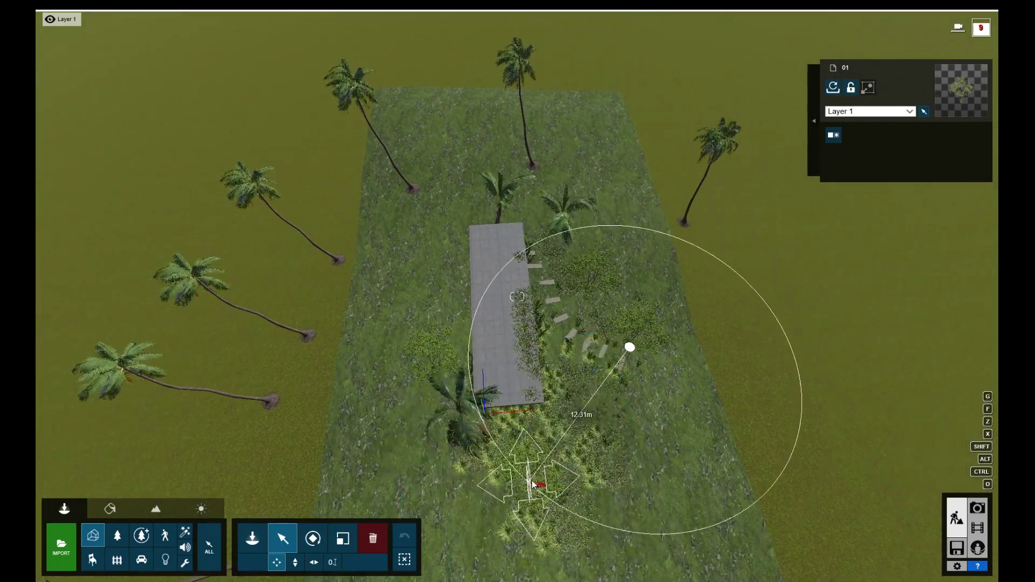
- Alt-drag a copy of the tree so the duplicate stands beside the container house
mouse_move(532, 485)
right_down()
mouse_move(593, 513)
mouse_move(571, 458)
right_up()
scroll(155, 415, up, 5)
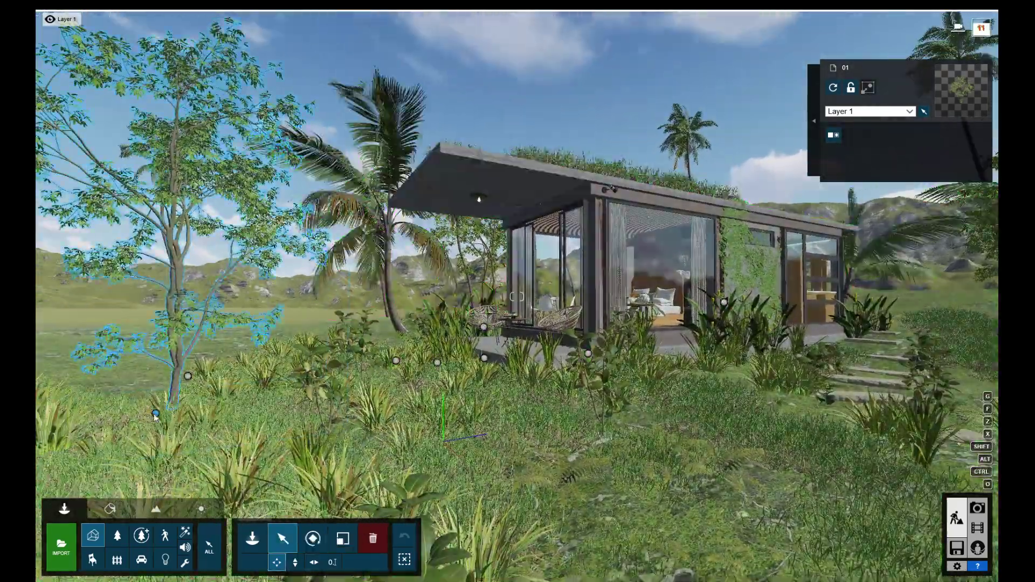
drag(155, 415, 356, 377)
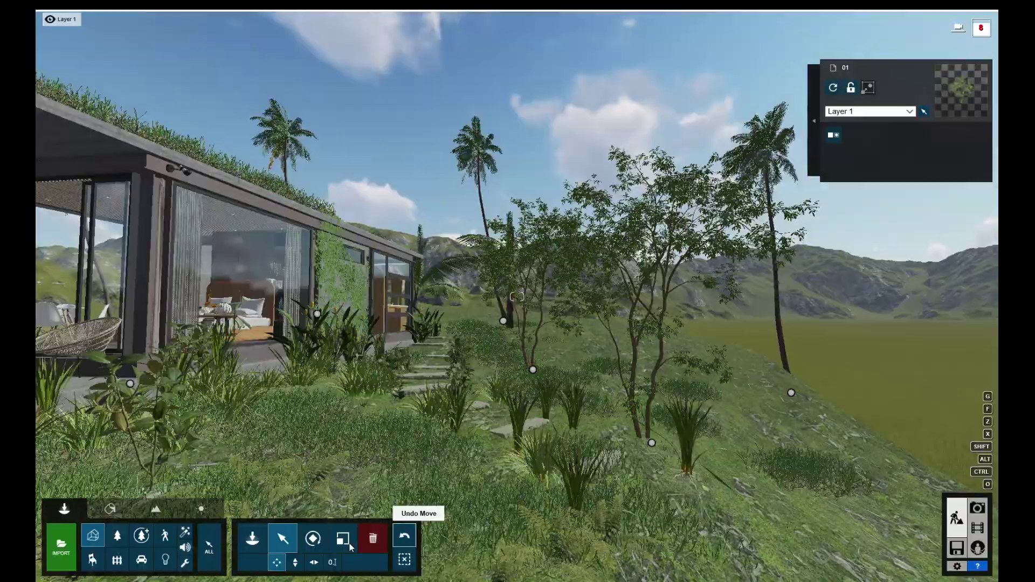
click(405, 535)
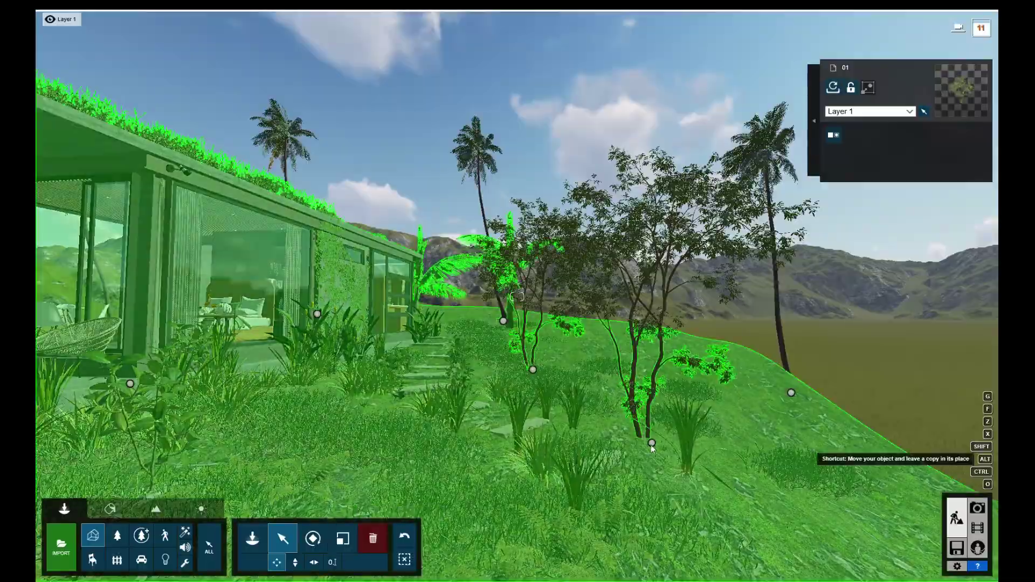
drag(450, 334, 337, 383)
right_drag(337, 384, 541, 439)
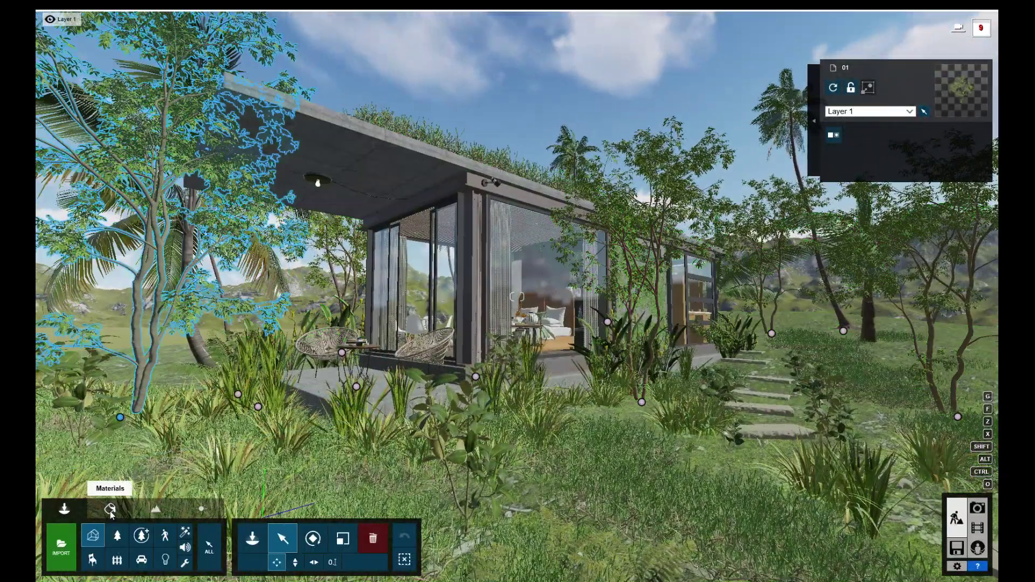
click(110, 509)
click(761, 436)
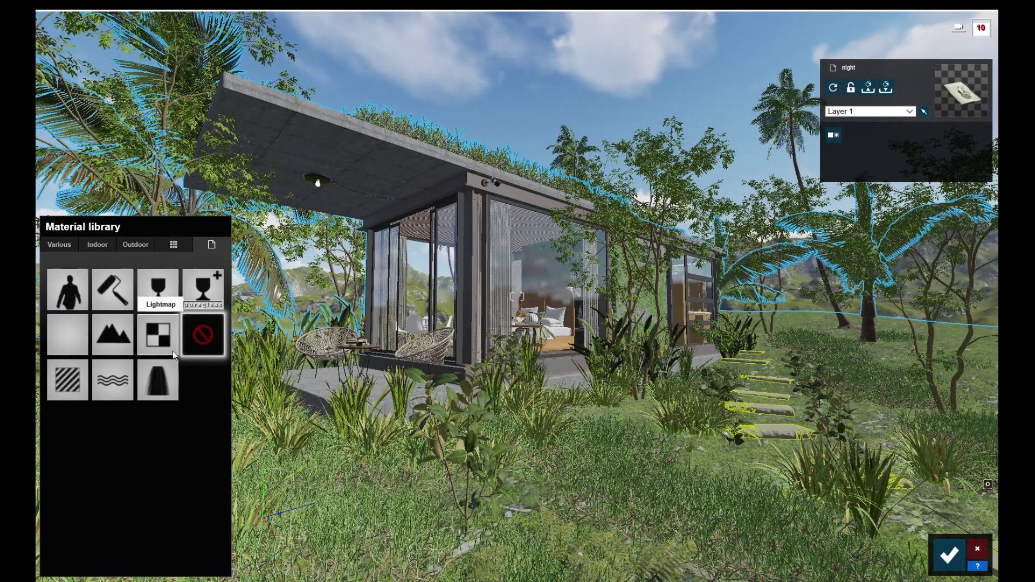
- Preview Various > Rock materials on the stepping stones, including Landscape 04 A, 08 E and Polii Rock Grey
click(64, 243)
click(138, 274)
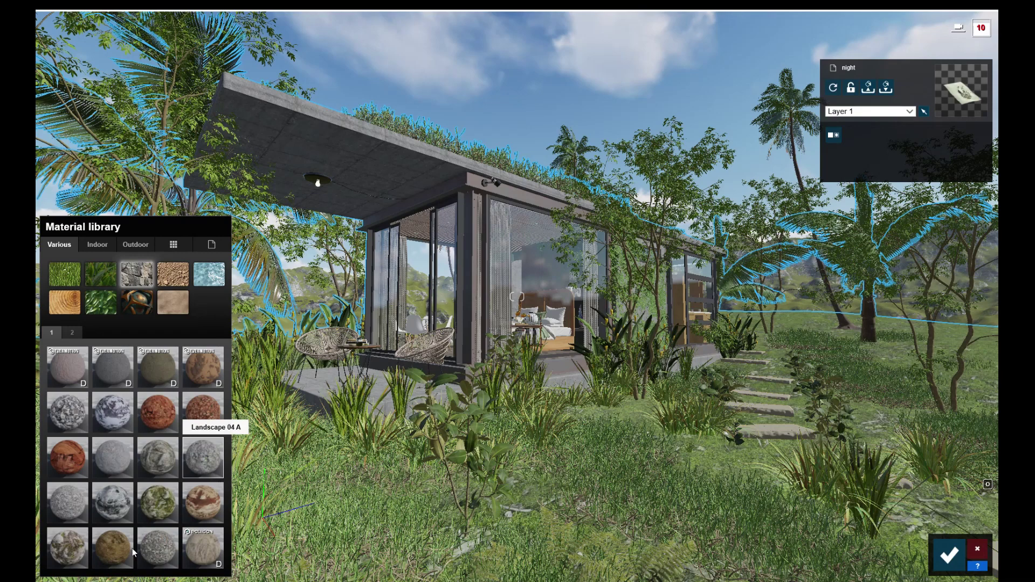
click(204, 458)
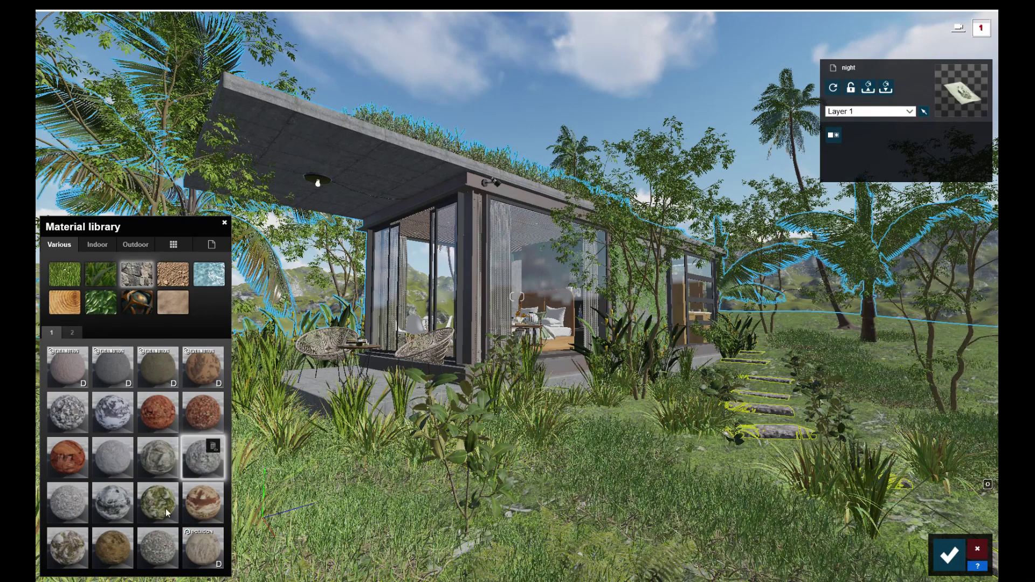
click(154, 503)
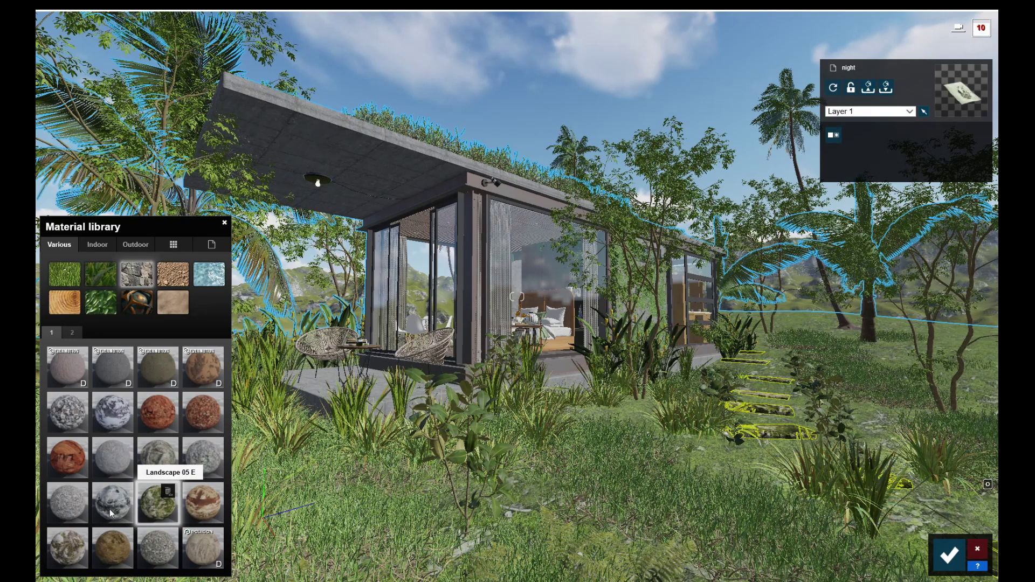
click(72, 553)
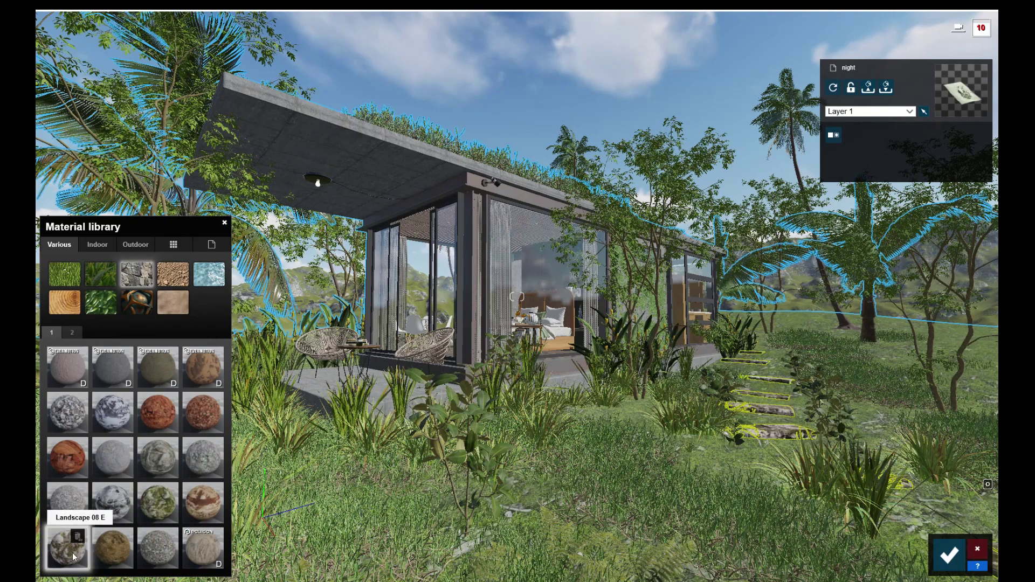
click(73, 332)
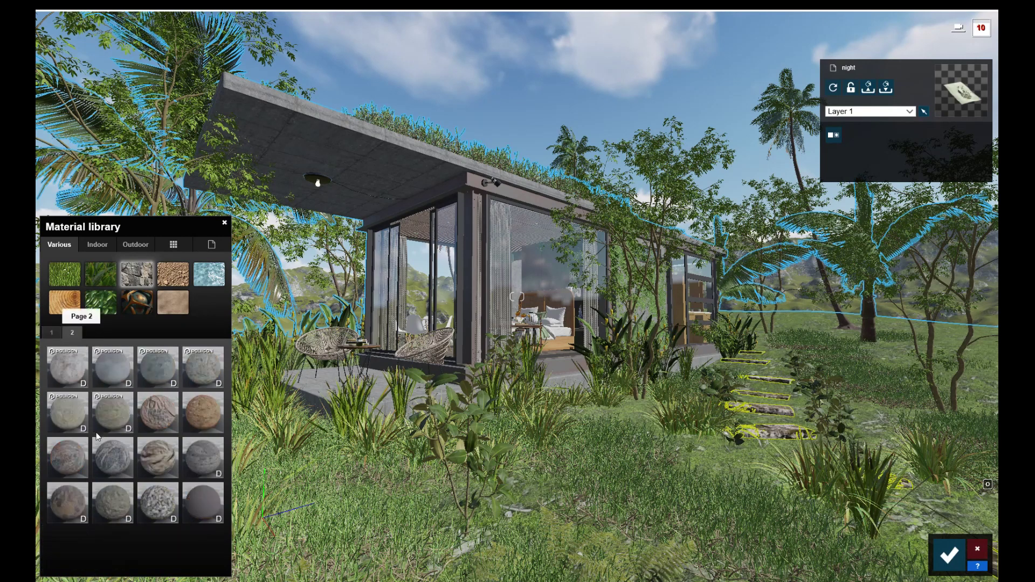
click(112, 457)
click(158, 461)
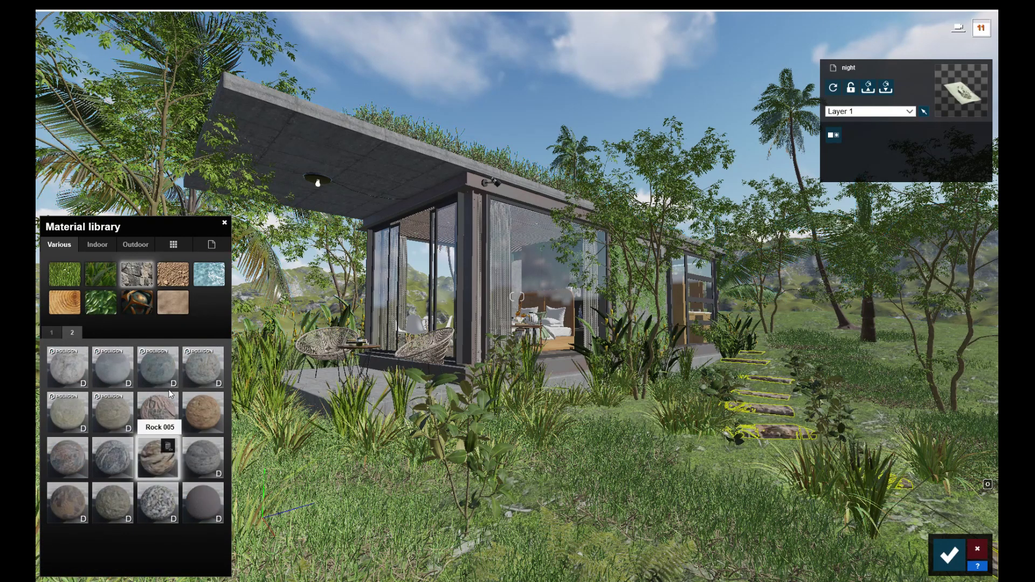
click(166, 372)
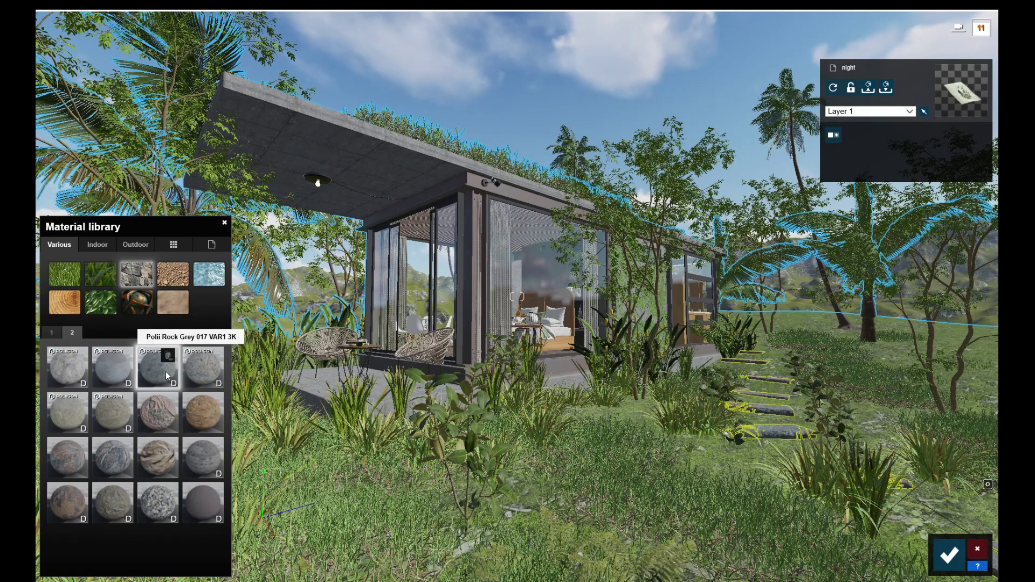
- Apply the mossy Landscape 05 E to the stepping stones with its normal map flipped, and confirm
click(50, 333)
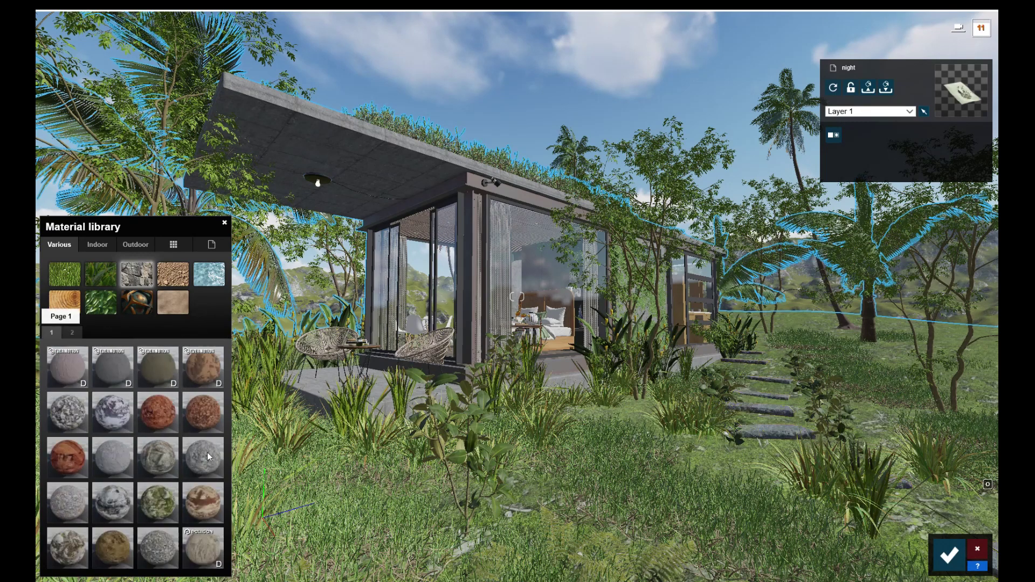
click(170, 497)
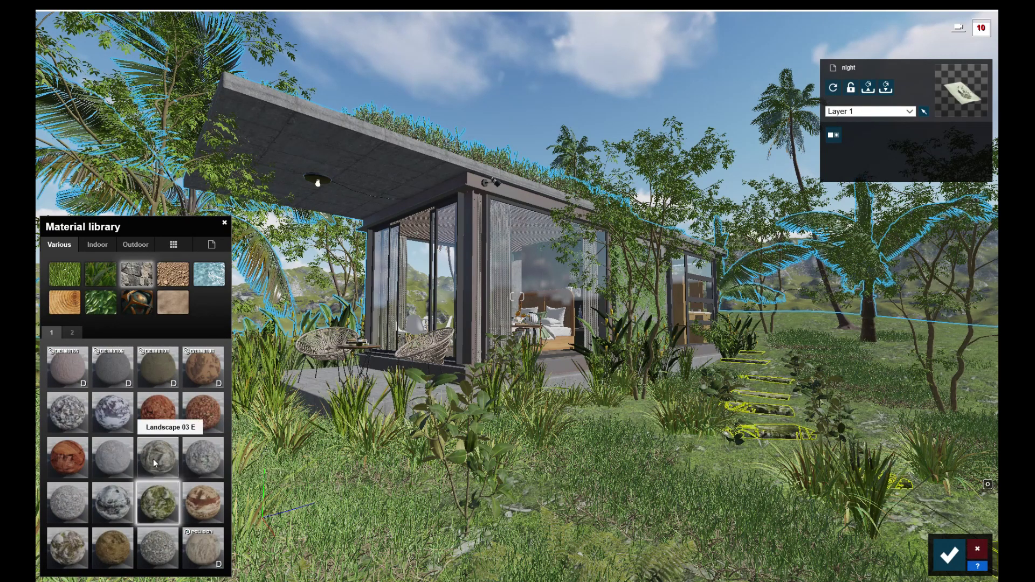
click(774, 433)
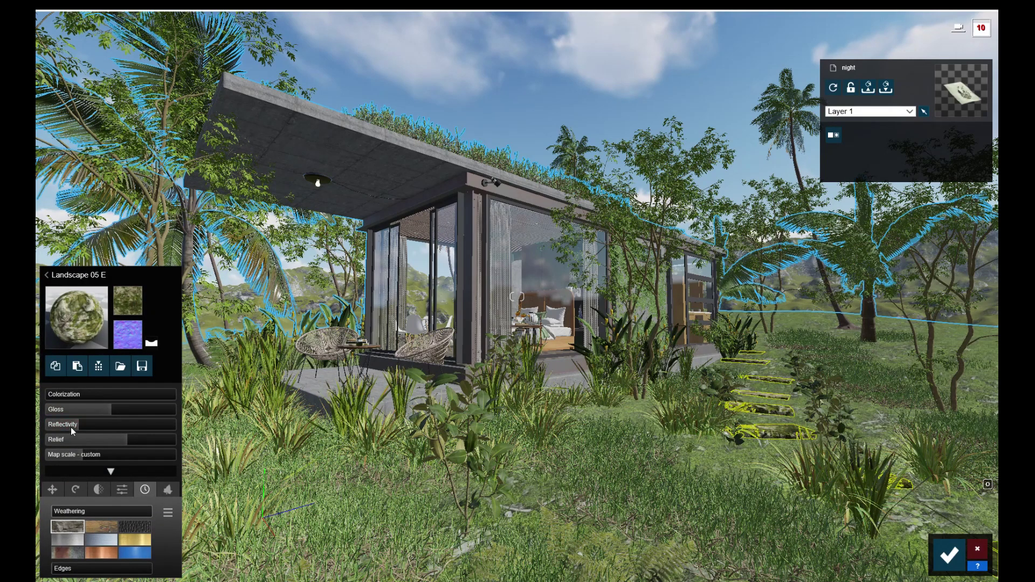
click(156, 347)
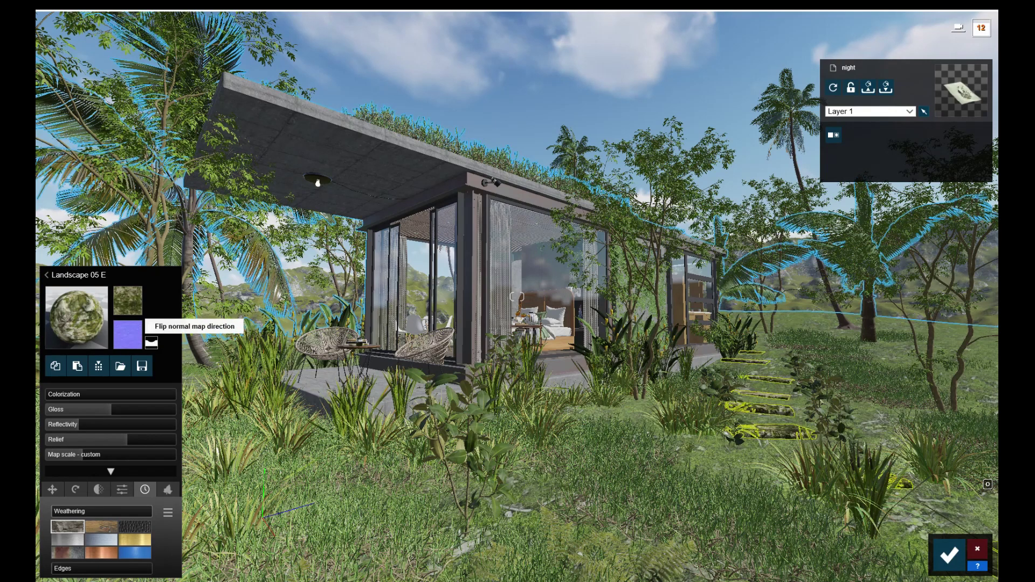
click(949, 554)
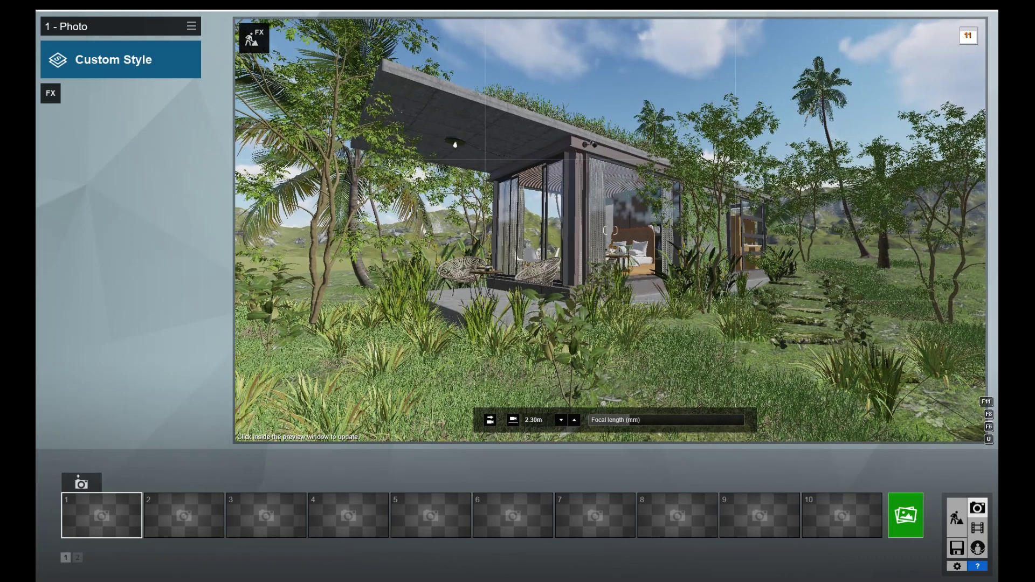
- Nudge the camera forward and save the view into photo slot 1
key(w)
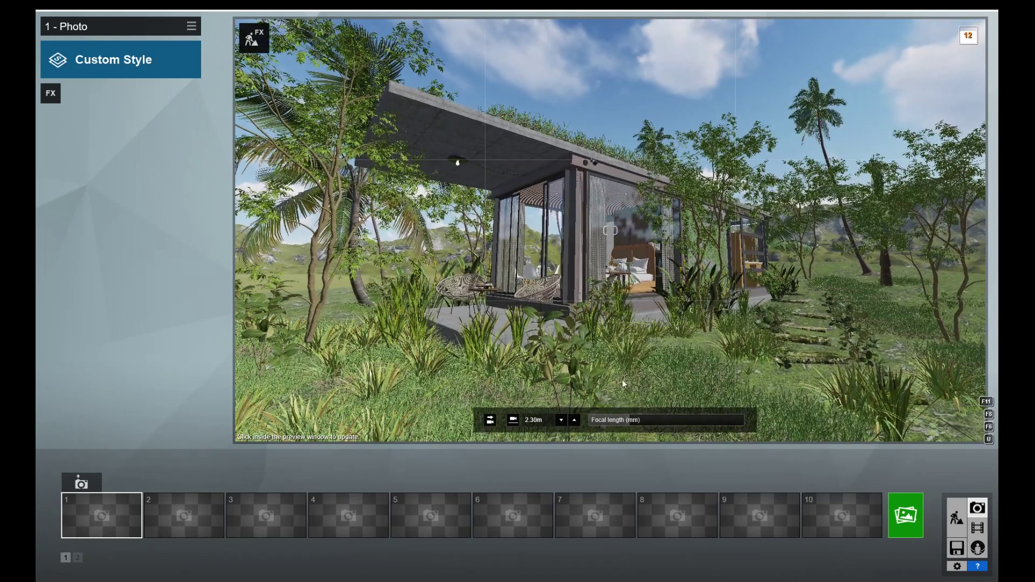
click(81, 484)
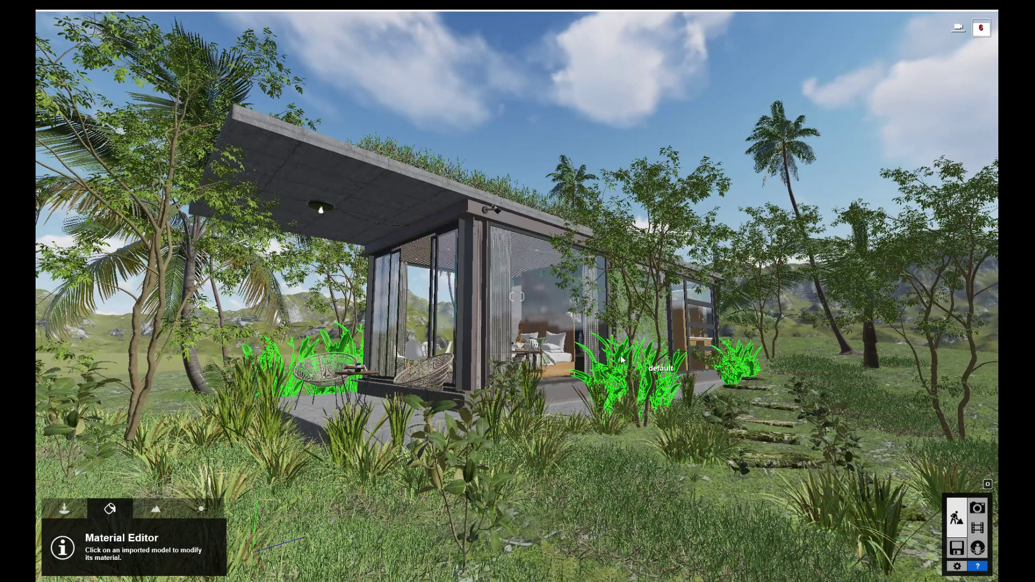
- Give the plants' leaves a Standard material with reflectivity 0.7 and a generated normal map
click(609, 320)
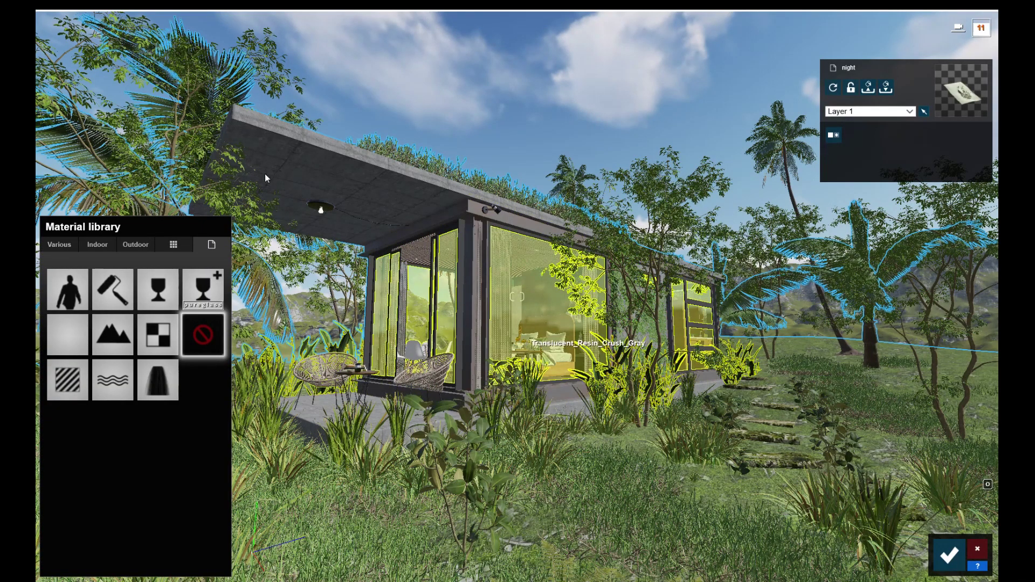
click(620, 358)
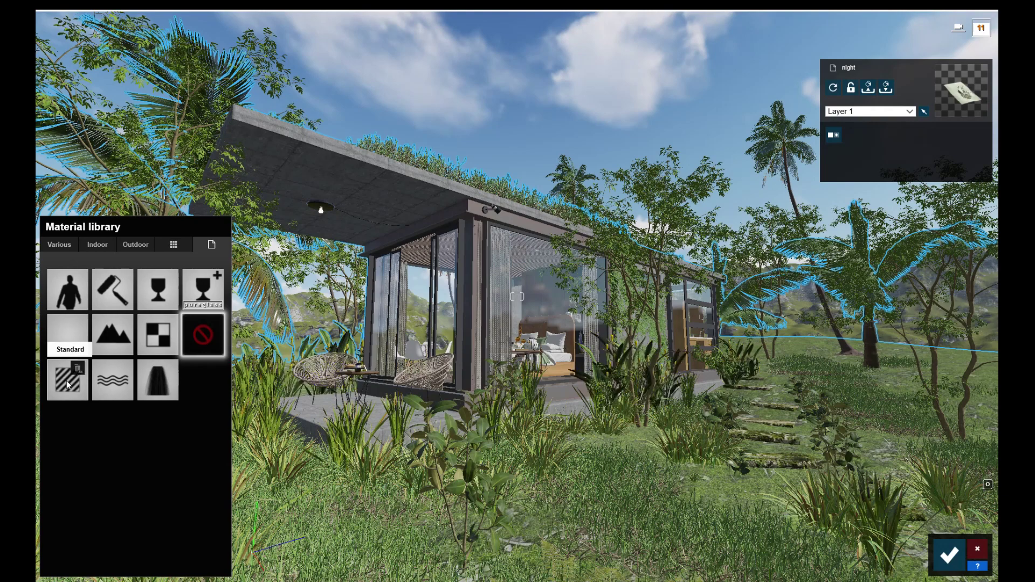
click(67, 380)
click(91, 426)
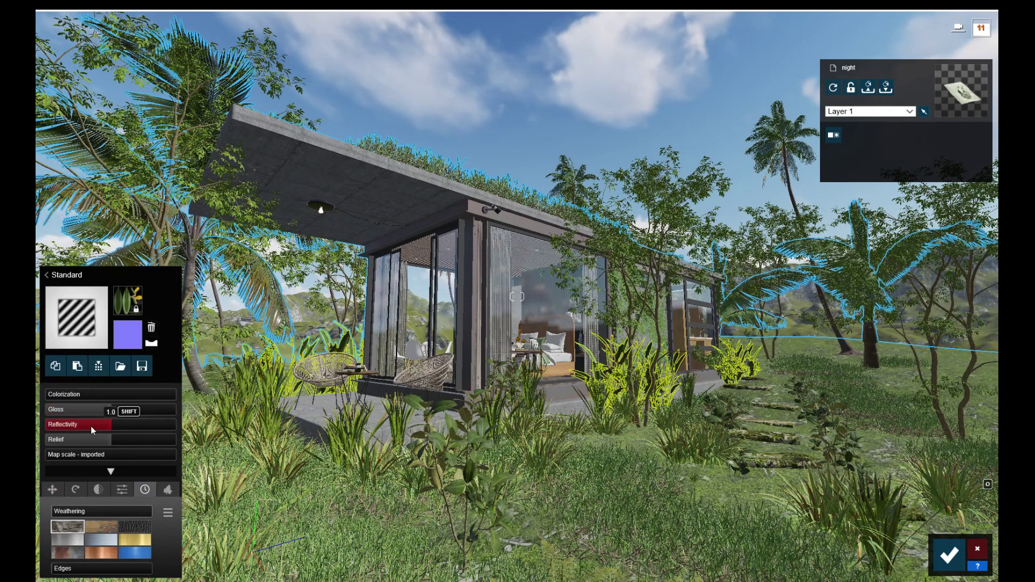
click(152, 343)
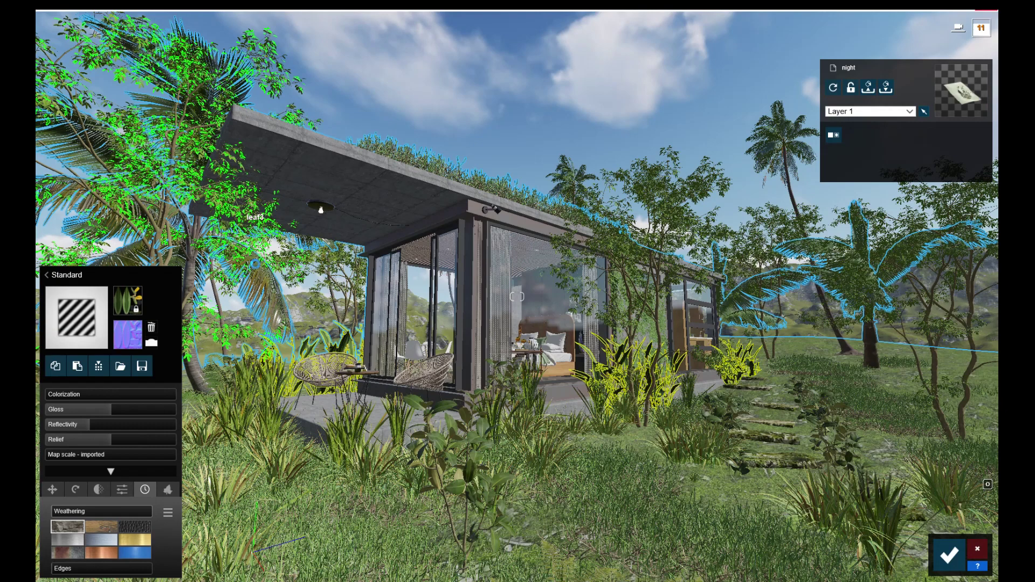
click(255, 263)
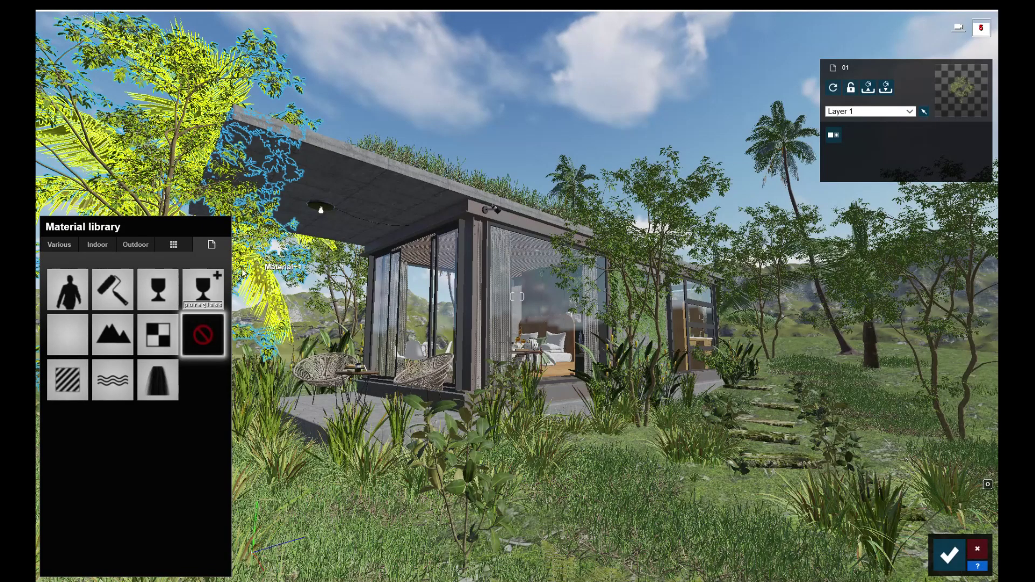
- Make the left tree's material 01 Standard with lower reflectivity, then reduce its leaf gloss
click(76, 384)
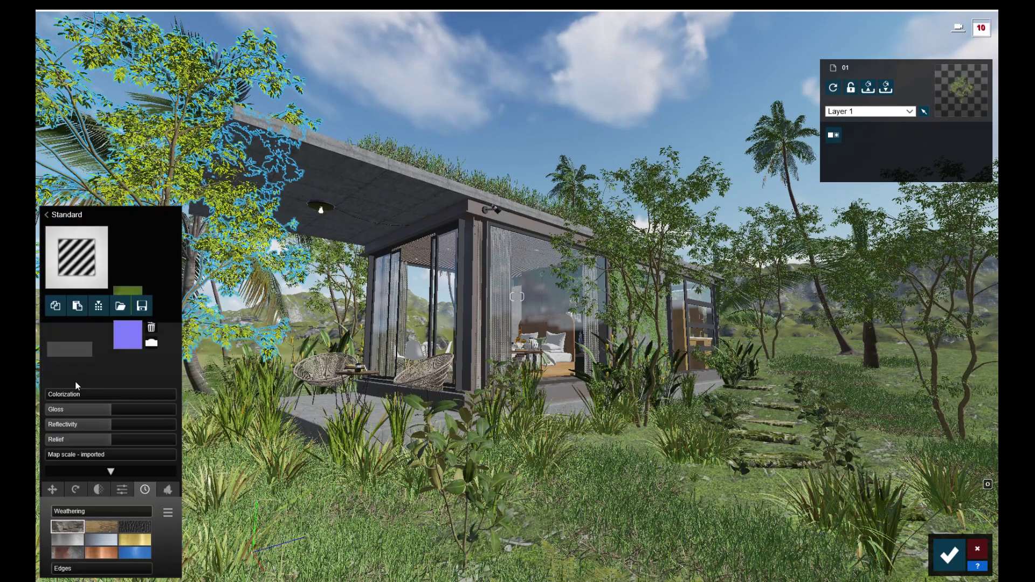
mouse_move(108, 426)
mouse_down()
mouse_move(90, 425)
mouse_move(97, 410)
mouse_up()
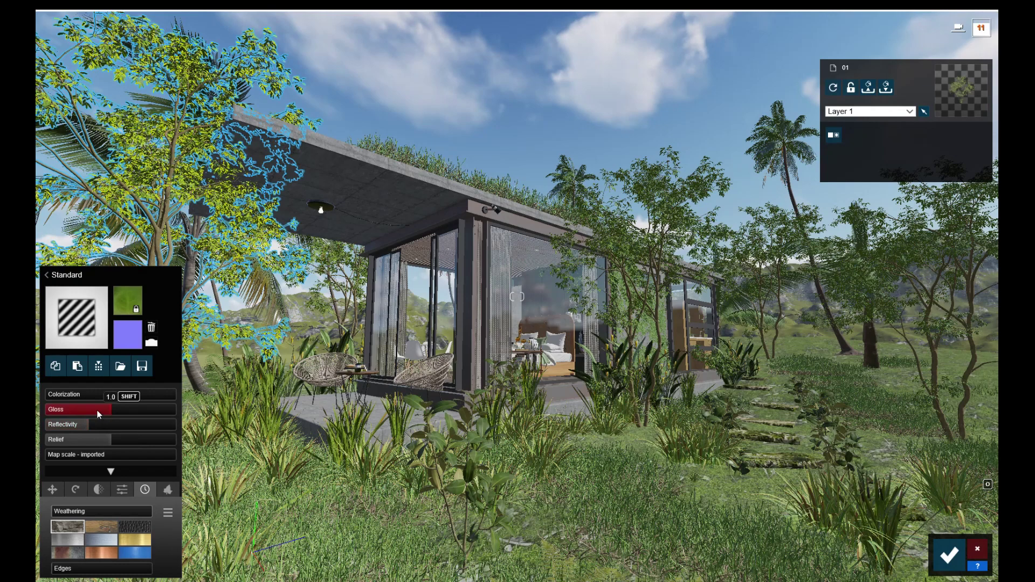
click(155, 344)
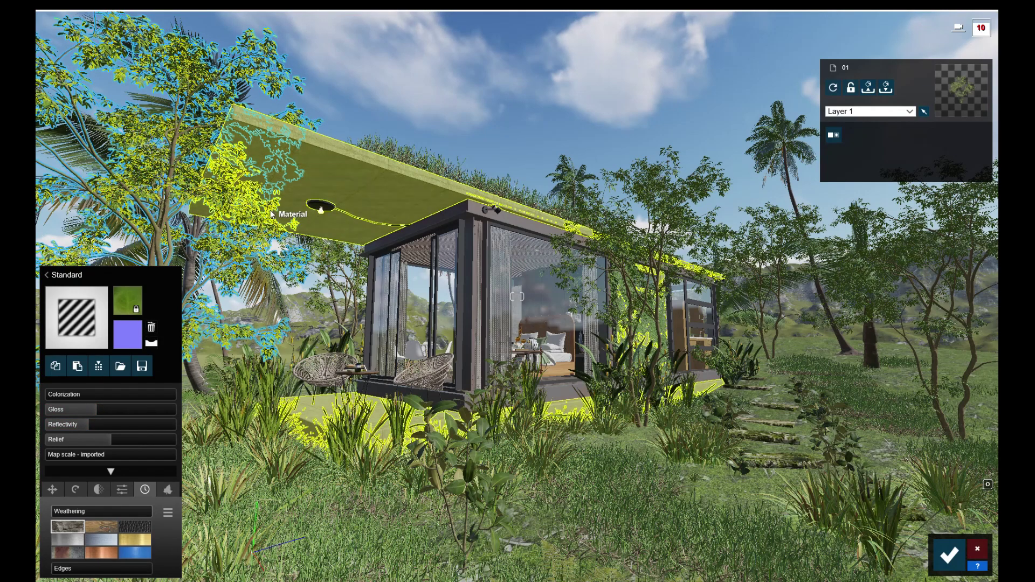
click(288, 98)
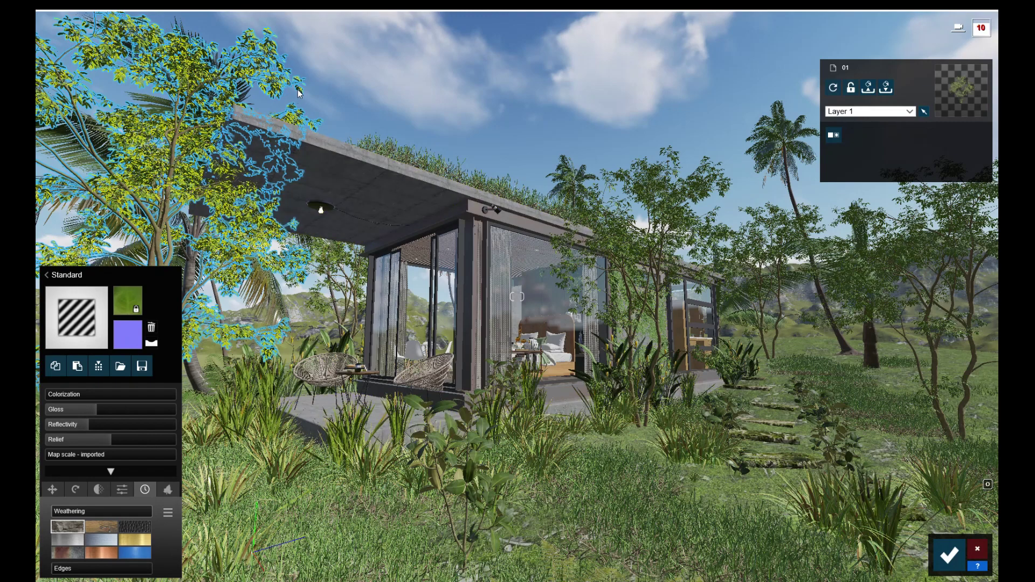
click(299, 93)
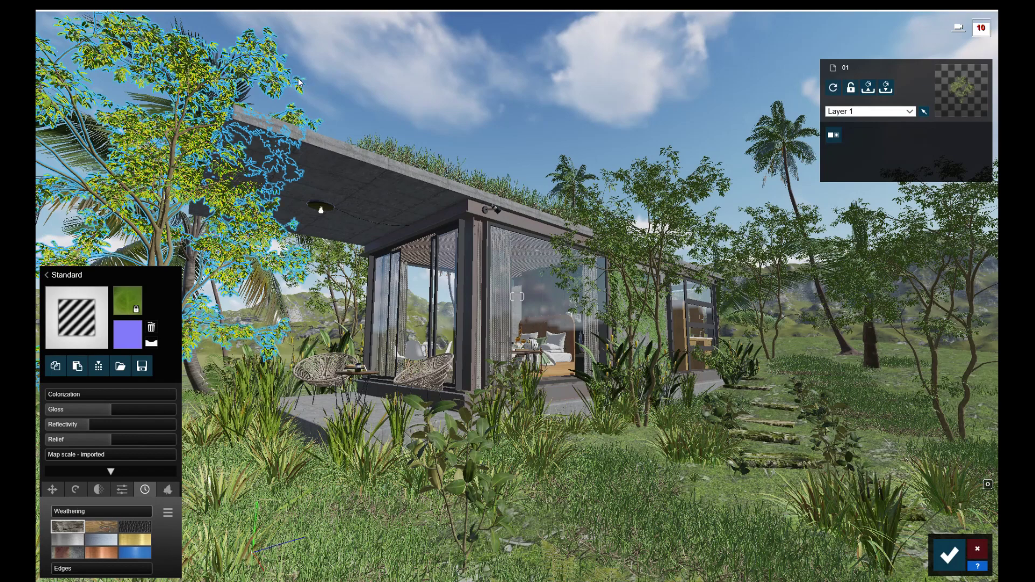
click(299, 82)
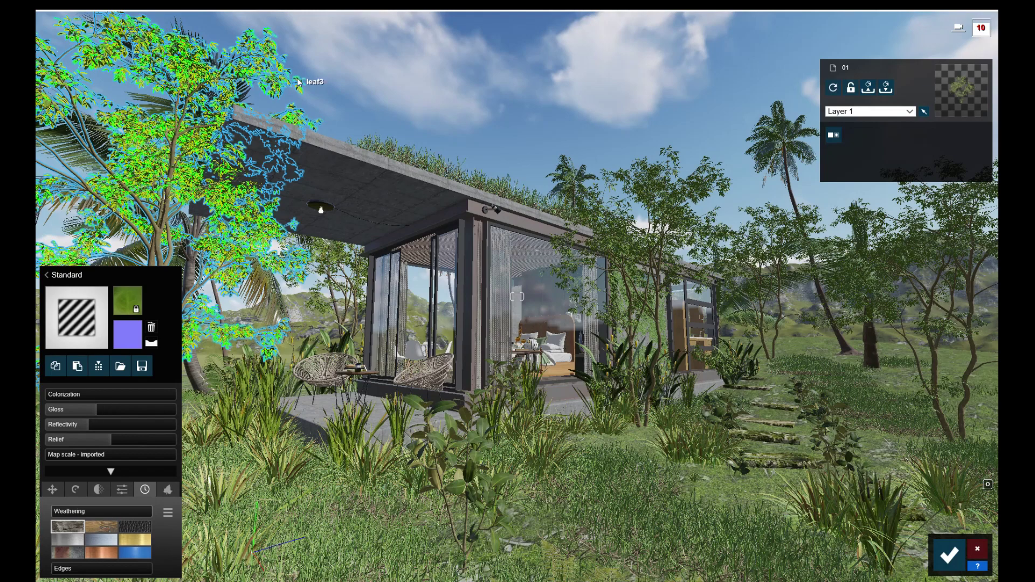
click(163, 218)
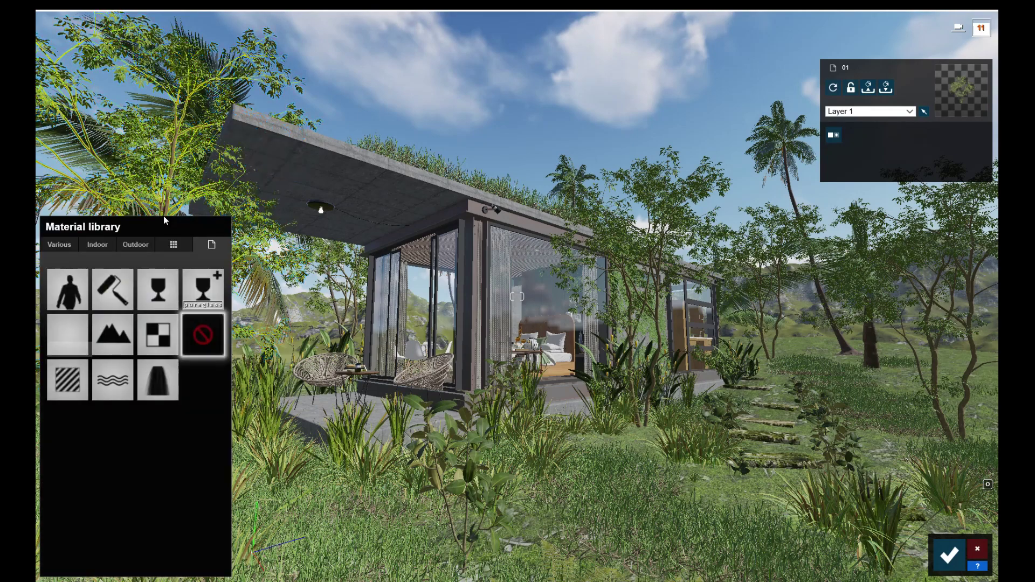
- Give the tree trunk a Standard material with gloss 0.7, lower reflectivity and 0.3 wood weathering
click(66, 395)
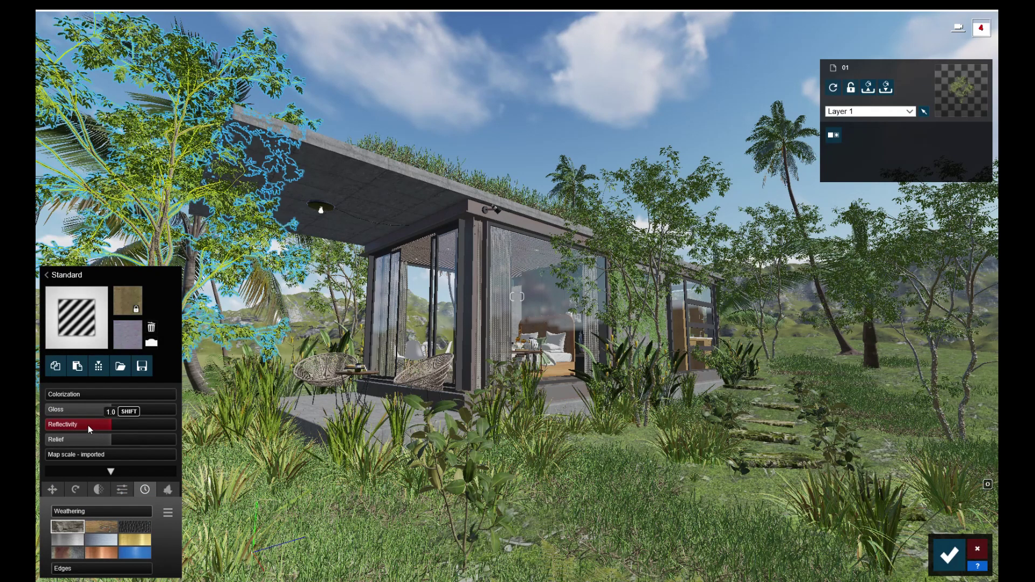
click(89, 425)
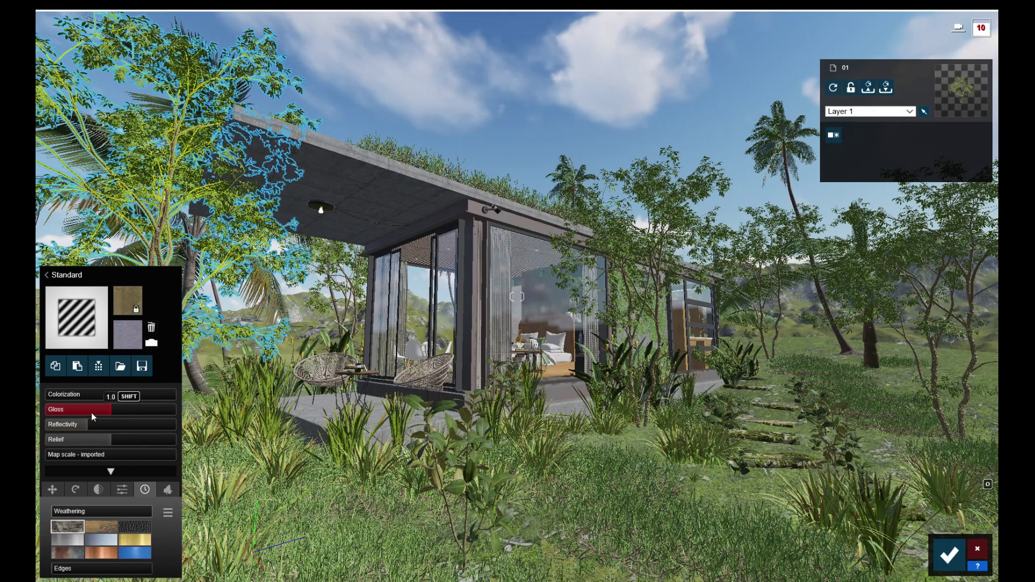
click(91, 412)
click(101, 525)
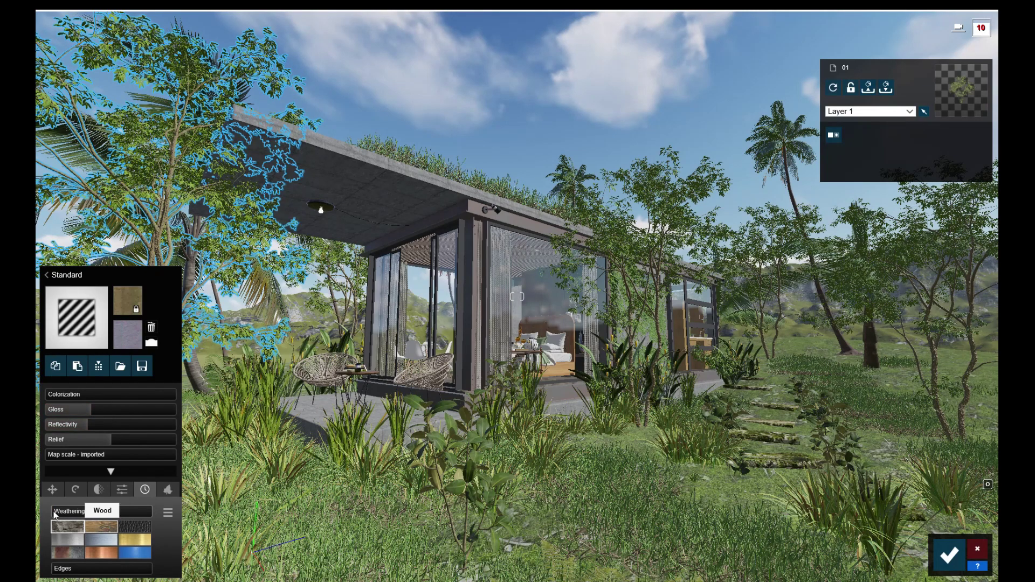
click(88, 511)
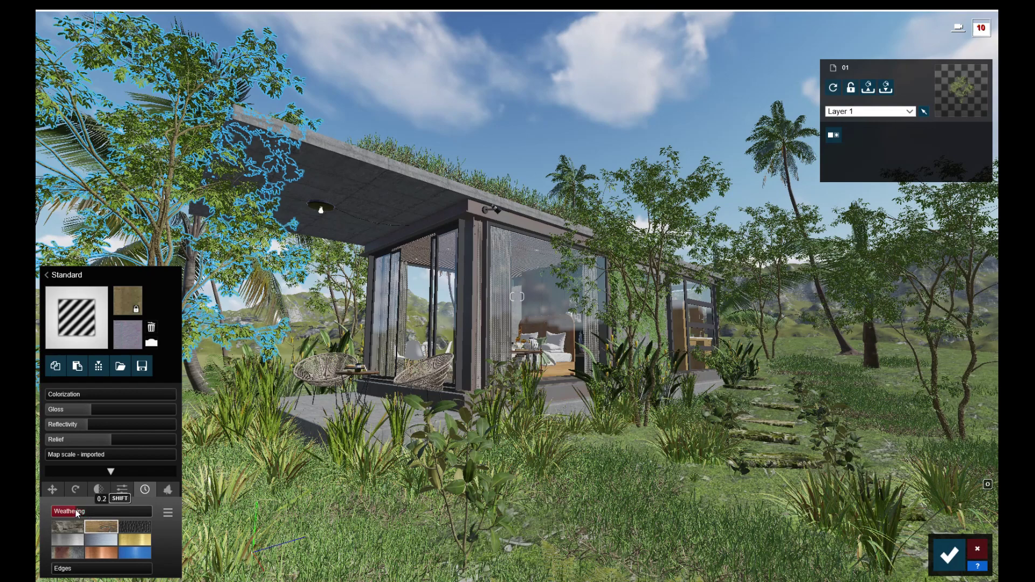
drag(77, 513, 80, 512)
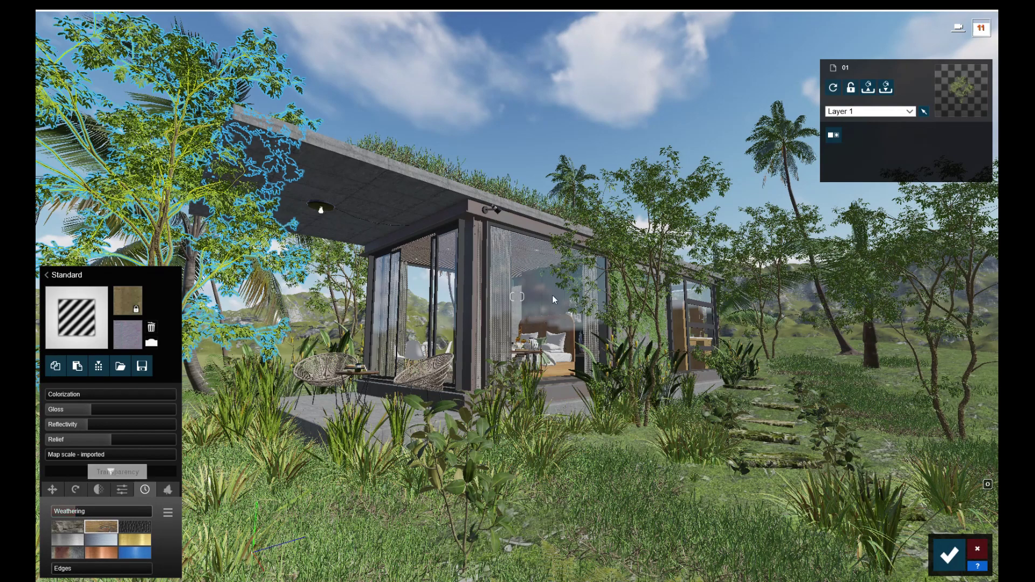
- Make the palm Standard with minimum reflectivity and the first weathering preset, then confirm
click(849, 354)
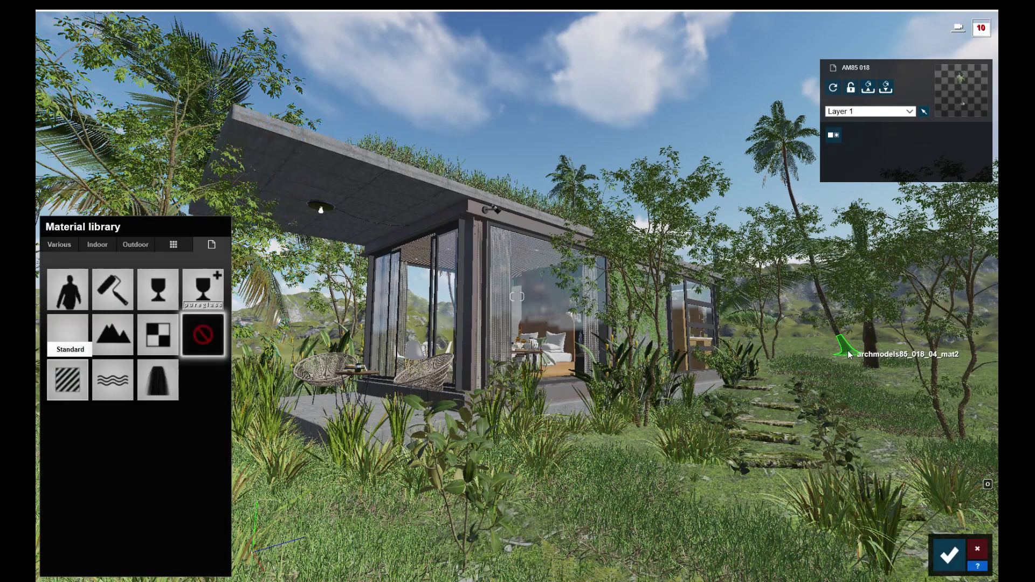
click(67, 388)
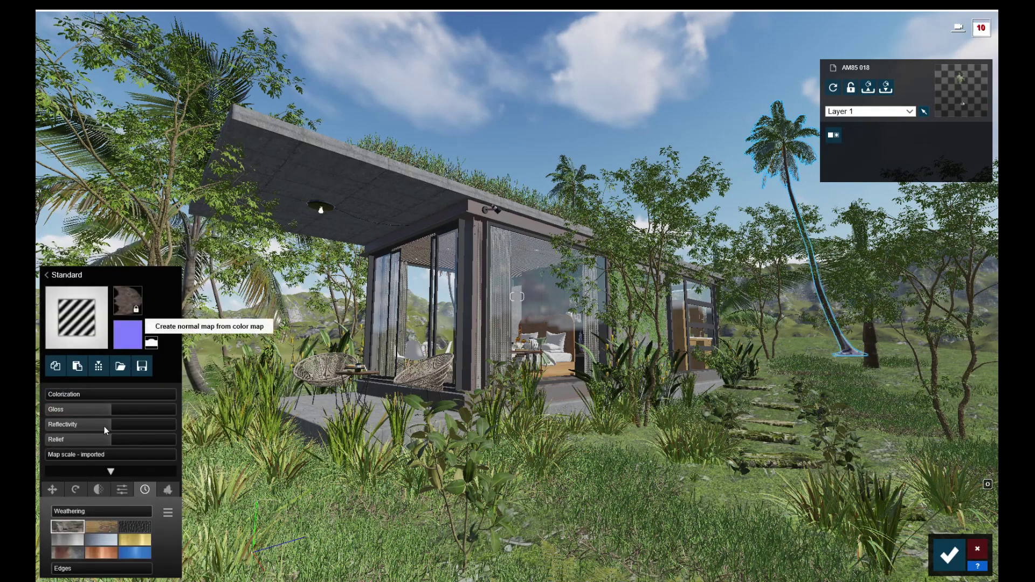
drag(104, 425, 80, 423)
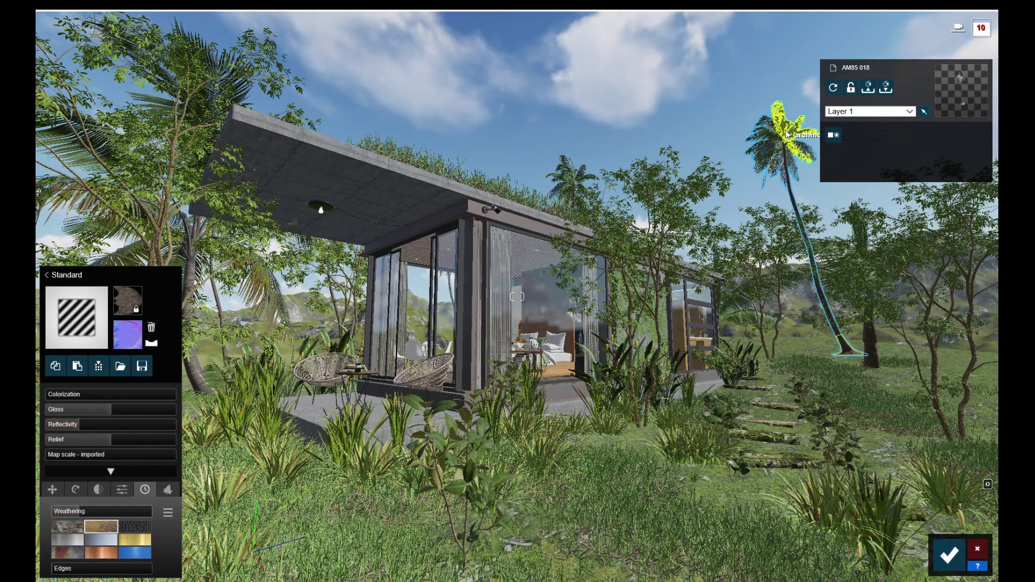
click(67, 526)
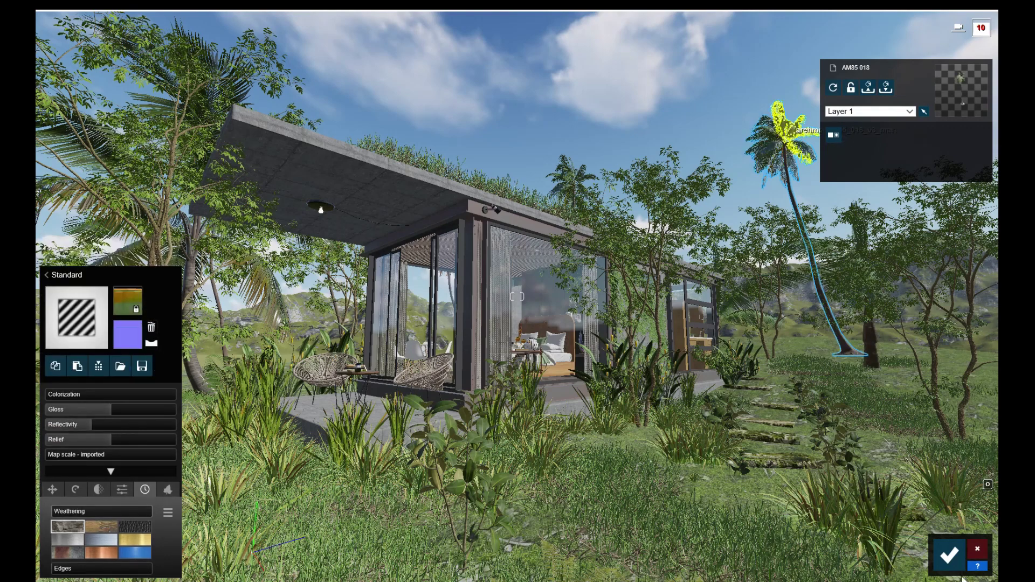
click(948, 555)
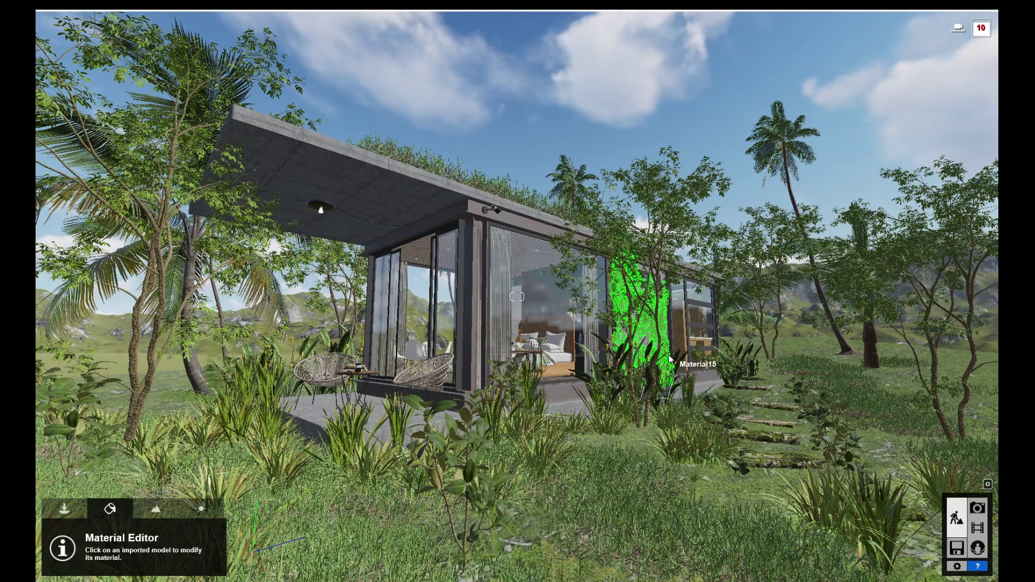
- From a top view, place a European beech from Nature library page 5 beside the house
right_drag(668, 347, 668, 348)
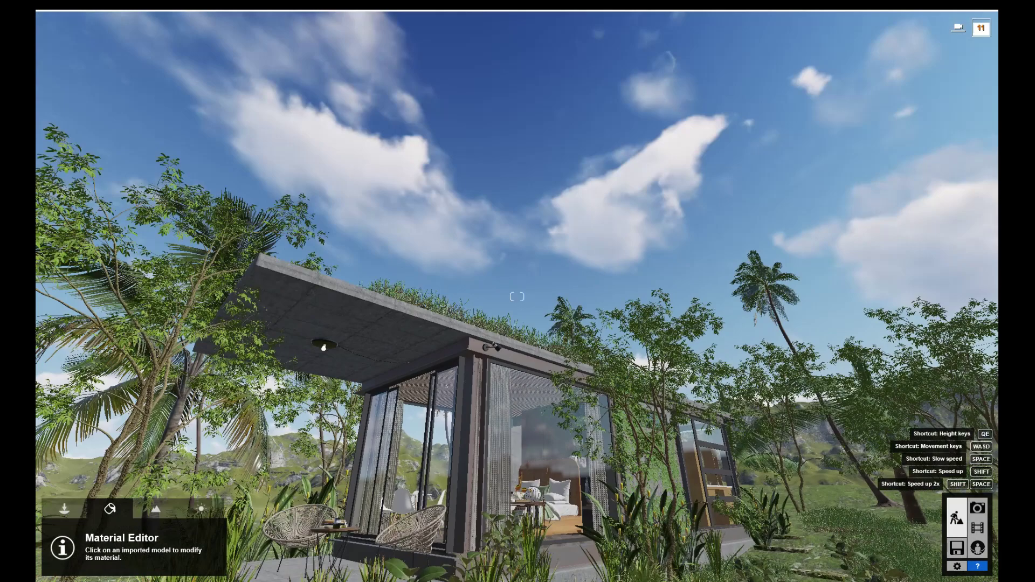
key(q)
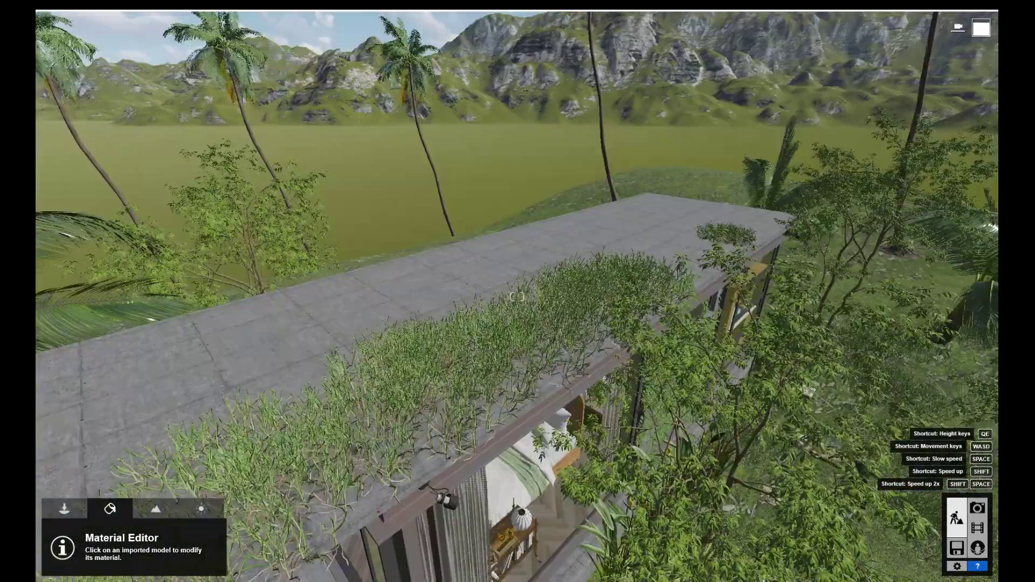
right_drag(668, 345, 616, 146)
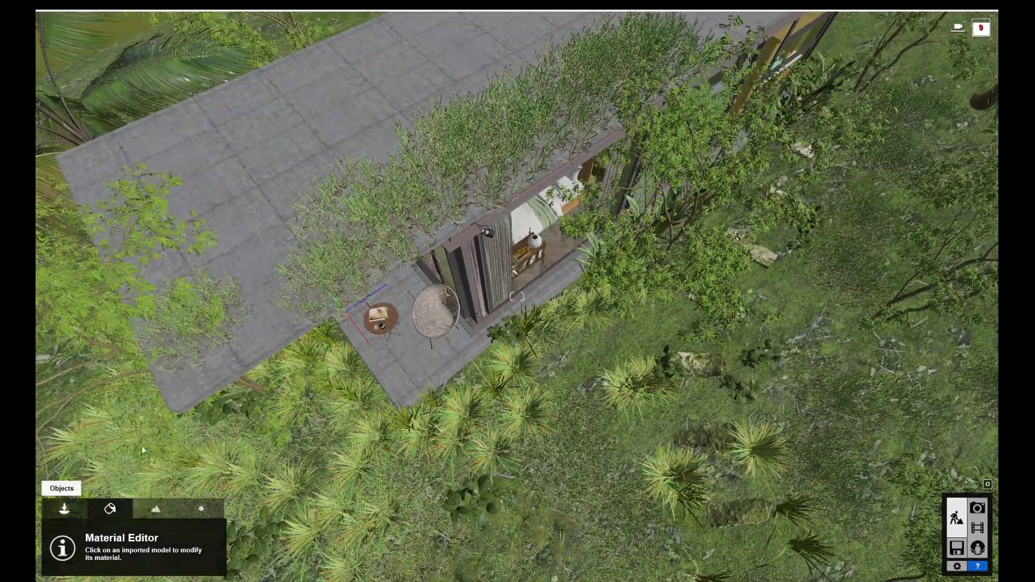
click(64, 508)
click(117, 535)
click(97, 137)
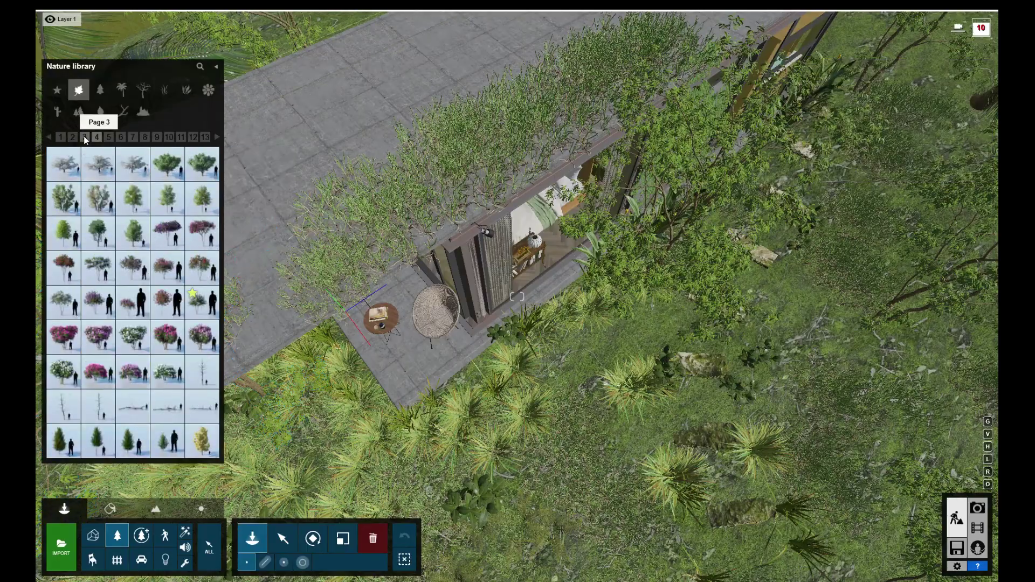
click(108, 137)
click(202, 268)
click(568, 433)
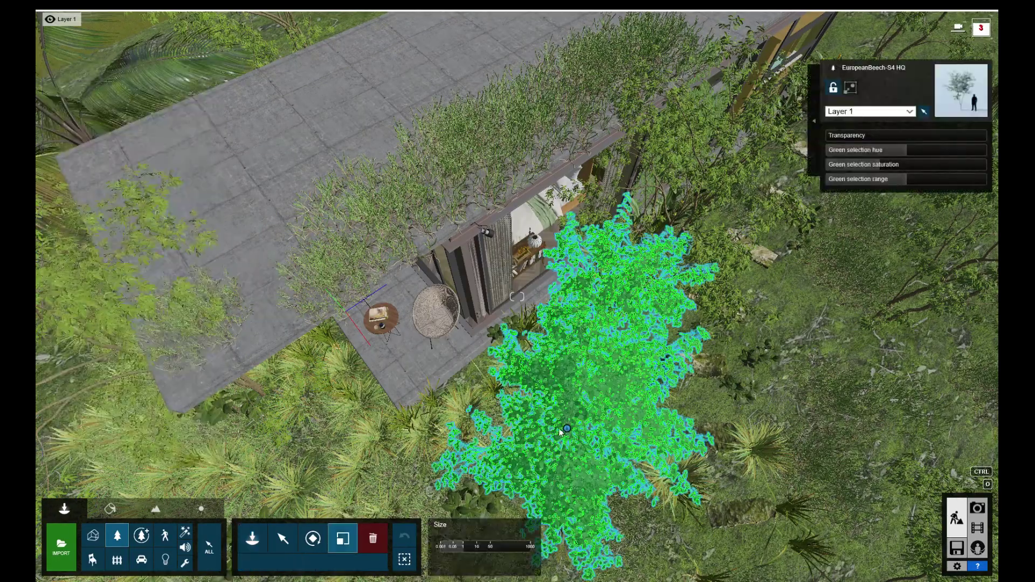
- Move and copy the beech, undo the copy, delete the tree, and reopen library page 7
key(shift+1)
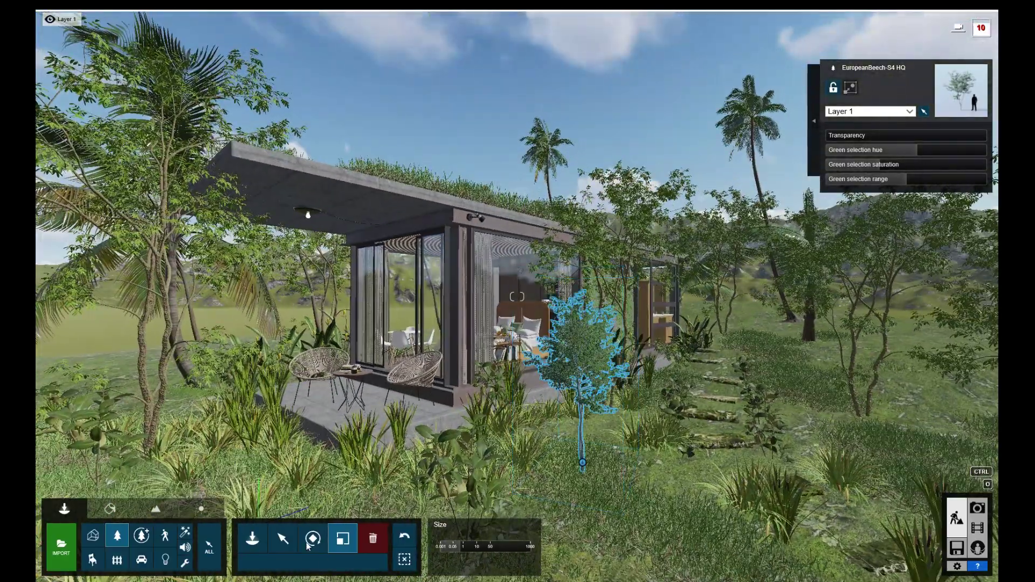
click(282, 538)
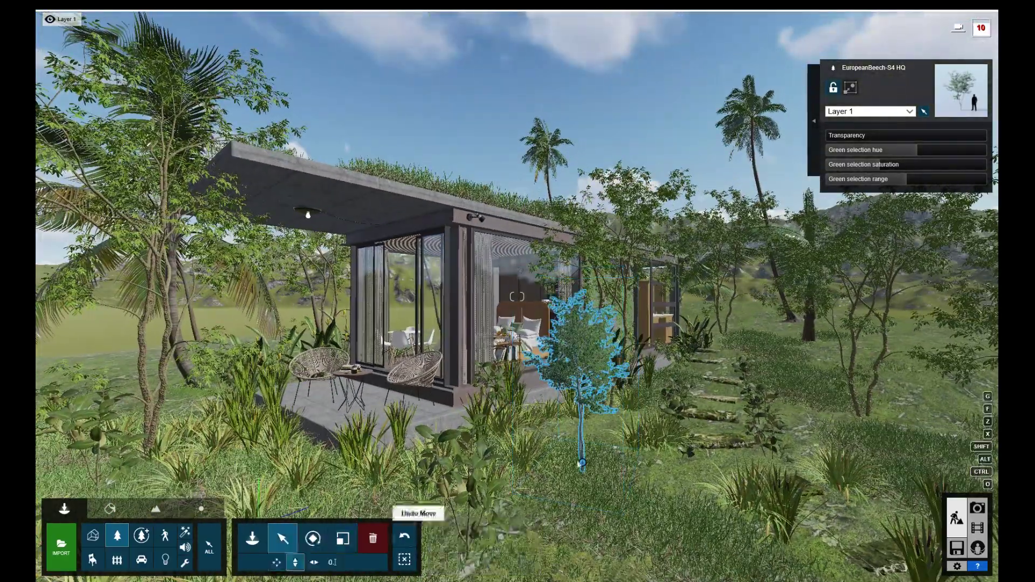
drag(582, 462, 590, 511)
alt+drag(840, 405, 690, 368)
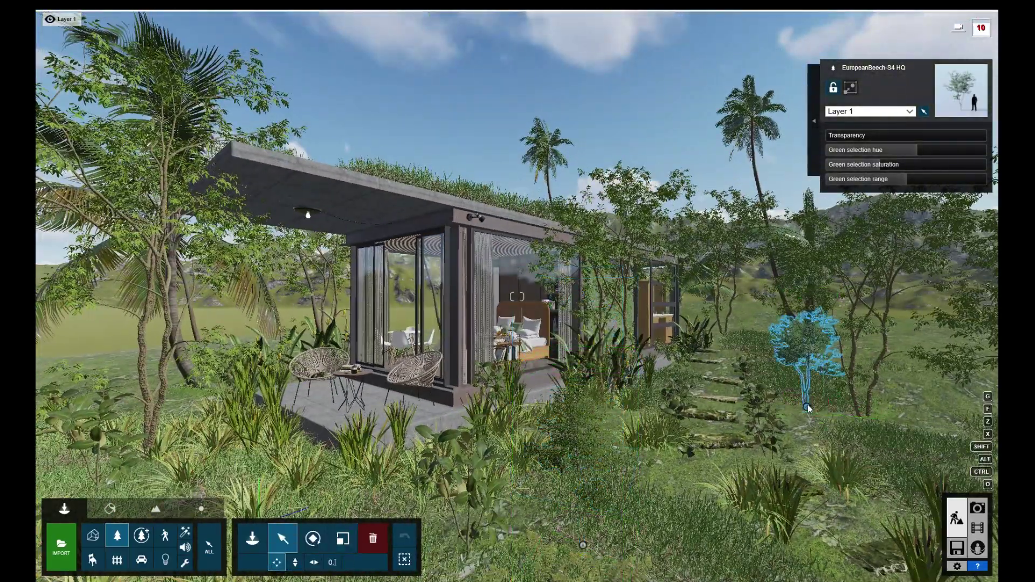
key(Escape)
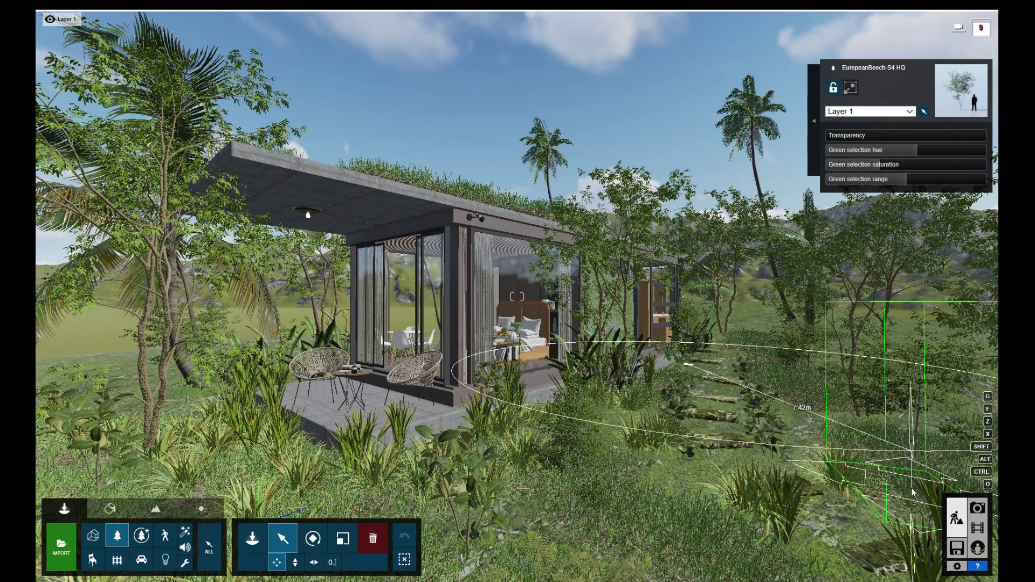
key(Delete)
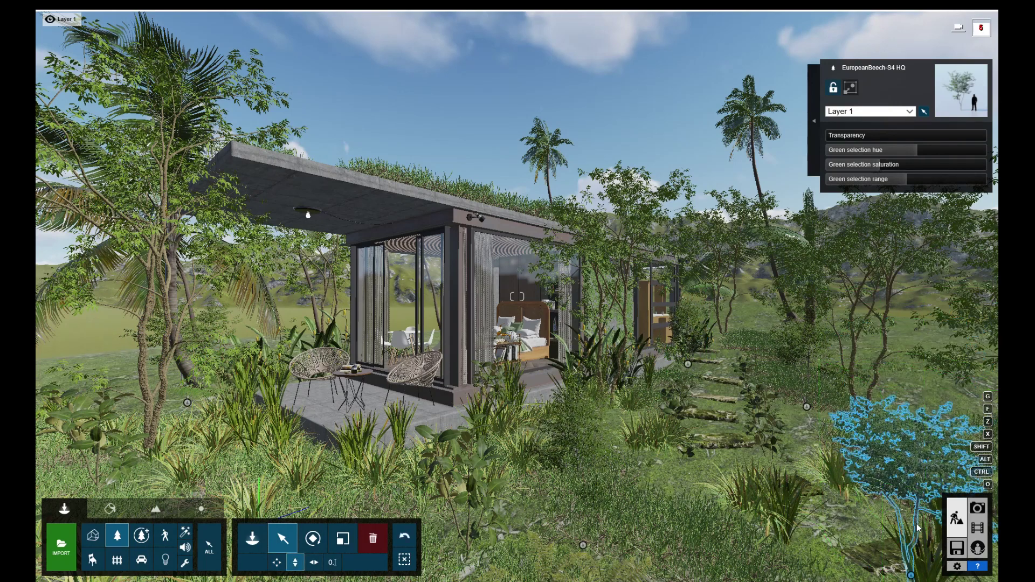
click(116, 535)
click(133, 137)
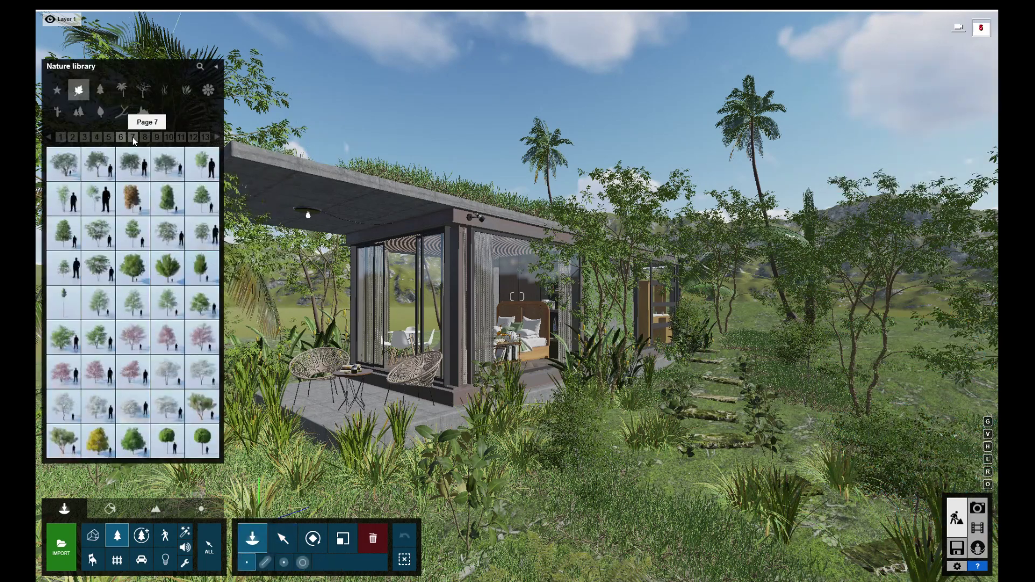
- Place a European beech from library page 5 beside the terrace and shrink it to a small tree
click(122, 138)
click(197, 266)
click(253, 470)
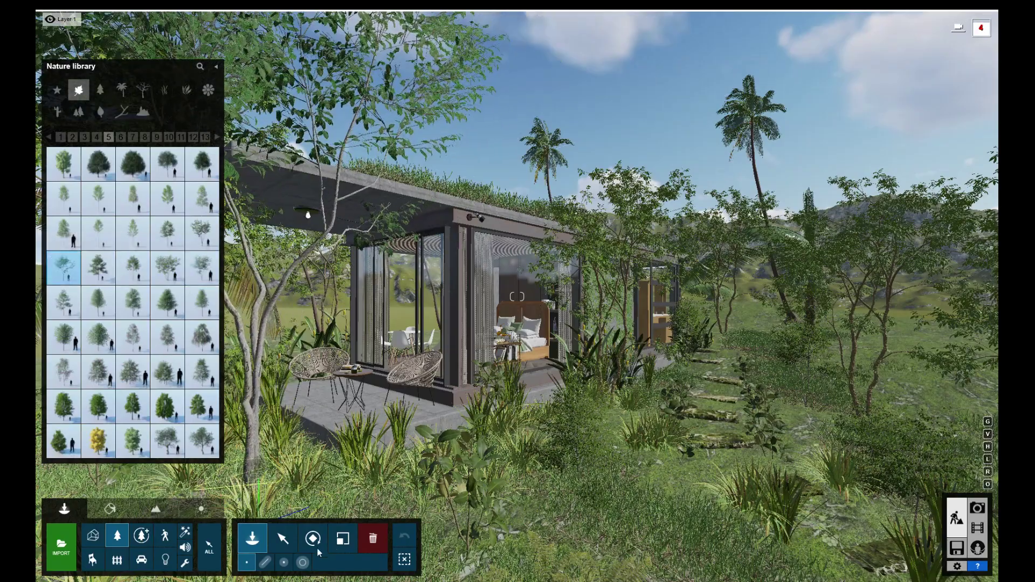
click(343, 539)
click(457, 548)
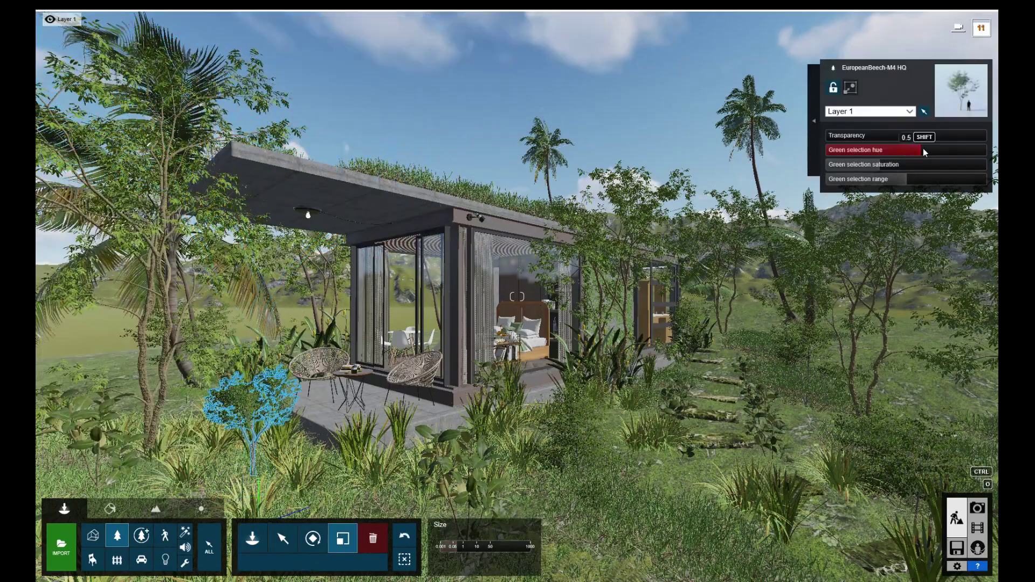
- Move the beech horizontally, then pick another tree type from the Nature library
click(283, 539)
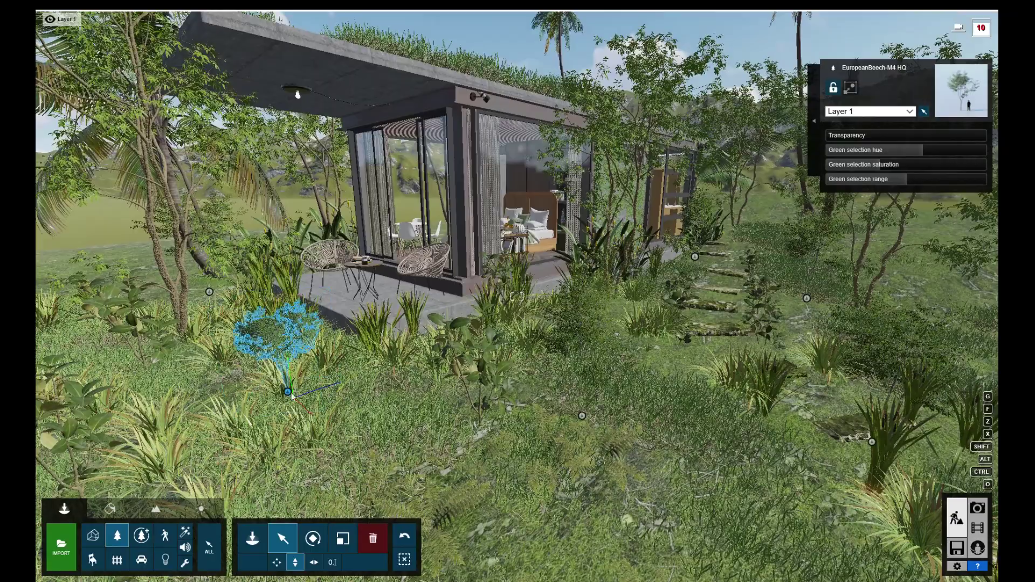
click(276, 563)
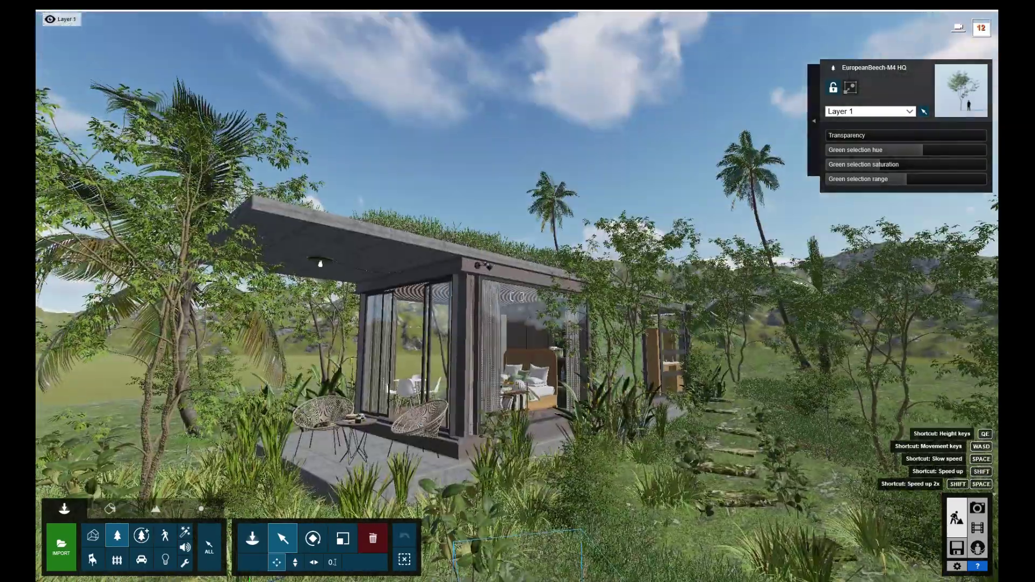
click(252, 538)
click(167, 268)
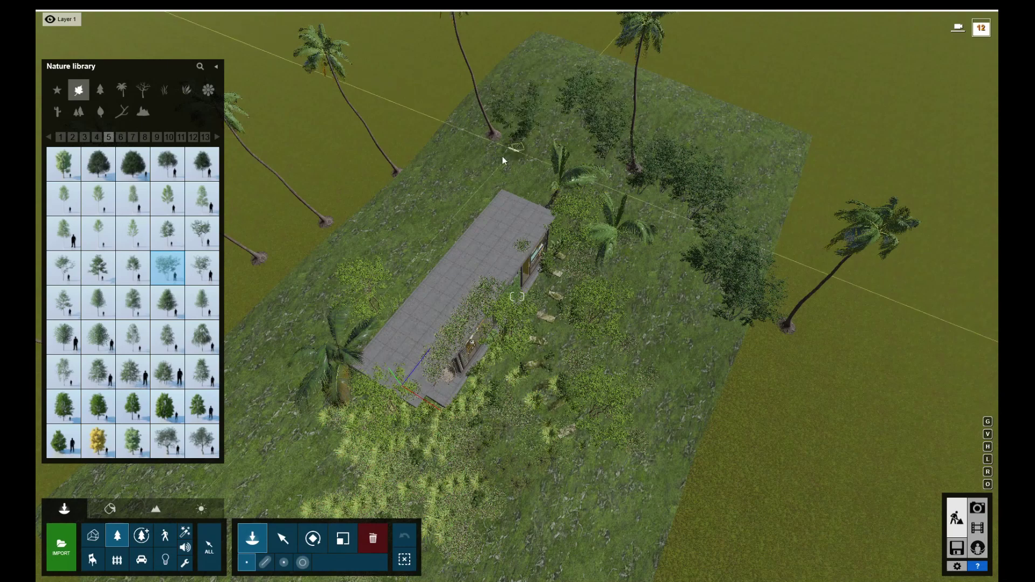
- Scatter trees along the site's lower edge and around its far side
right_drag(323, 254, 388, 287)
click(340, 321)
click(391, 388)
click(419, 445)
click(504, 462)
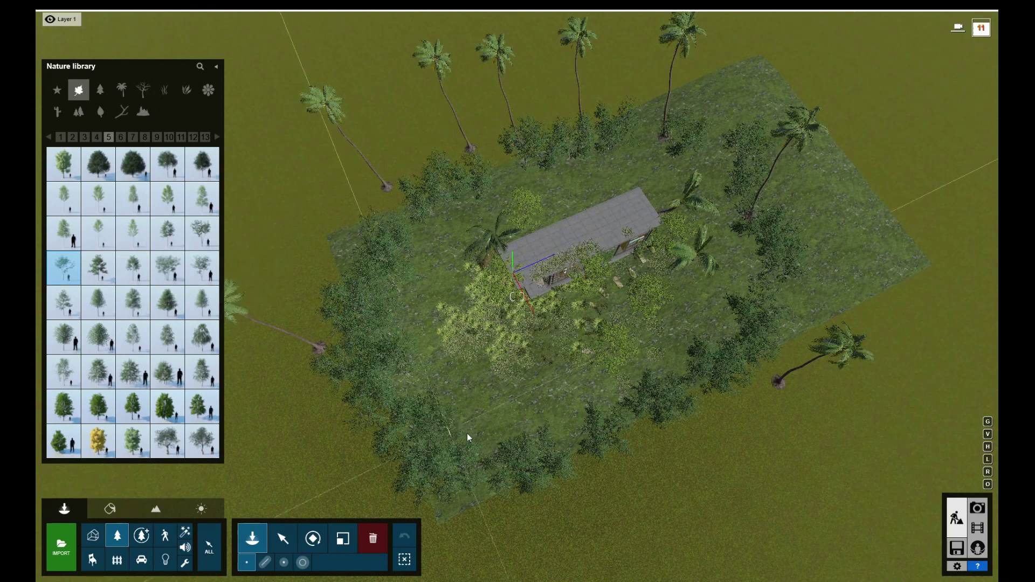
click(793, 213)
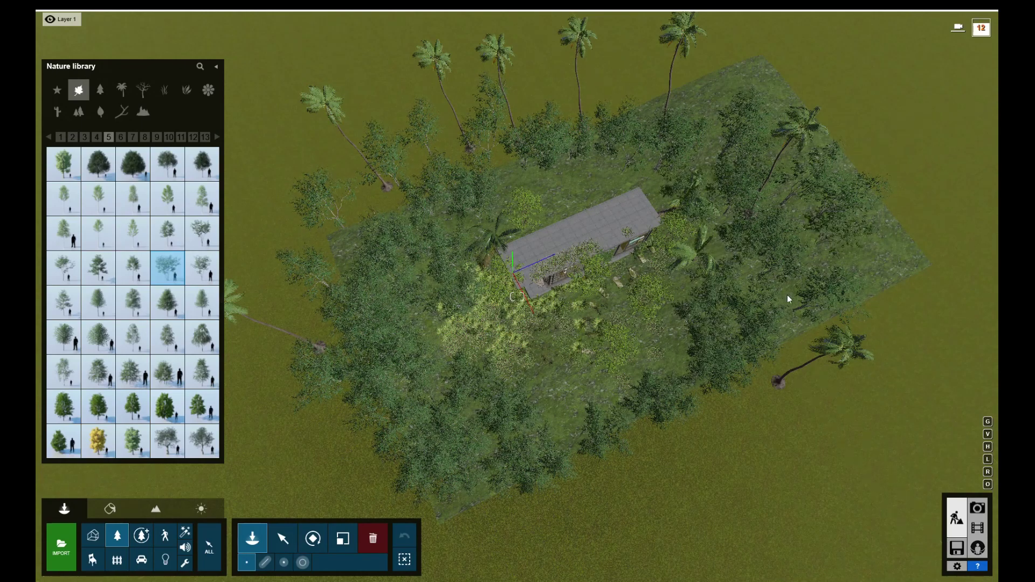
- Add flowering dogwood from library page 6, then choose the Sydney blue gum from Fine-detail Nature
click(121, 136)
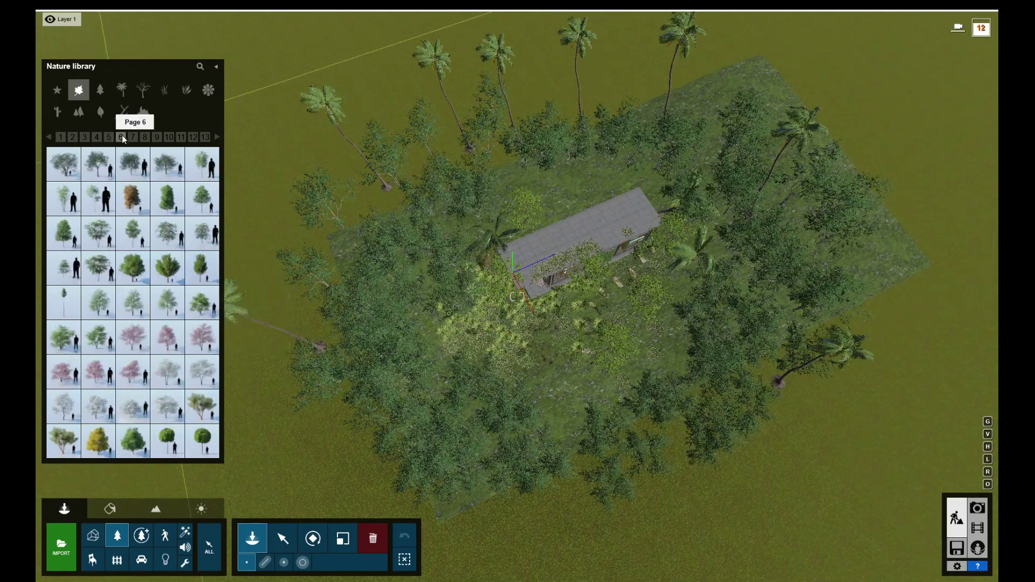
click(99, 233)
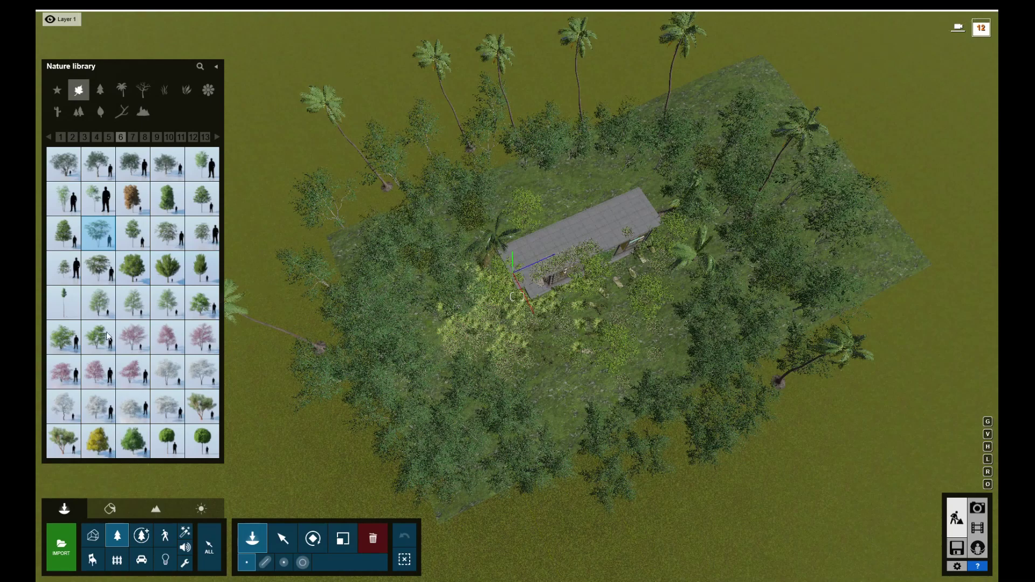
click(98, 337)
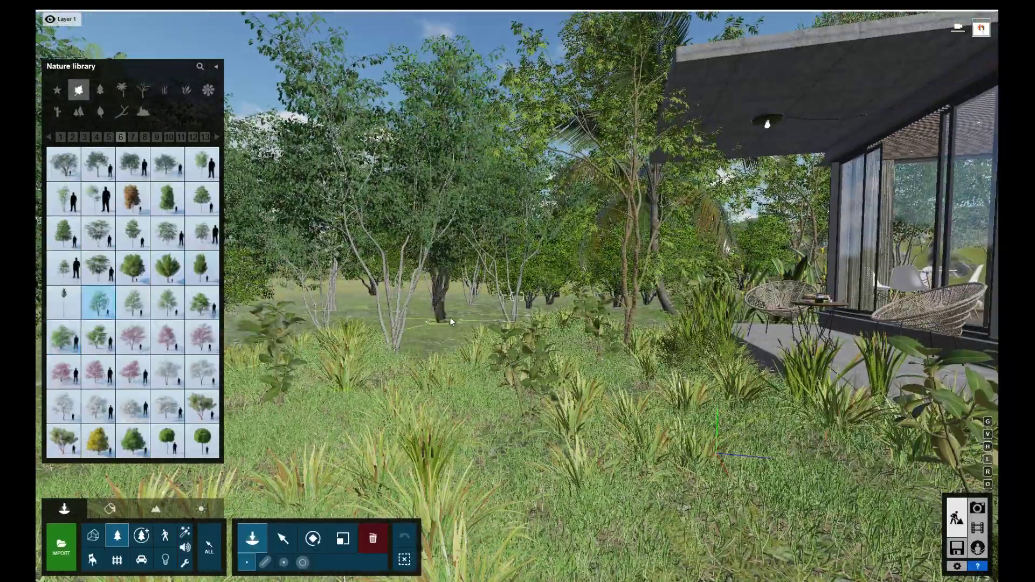
click(283, 537)
click(516, 296)
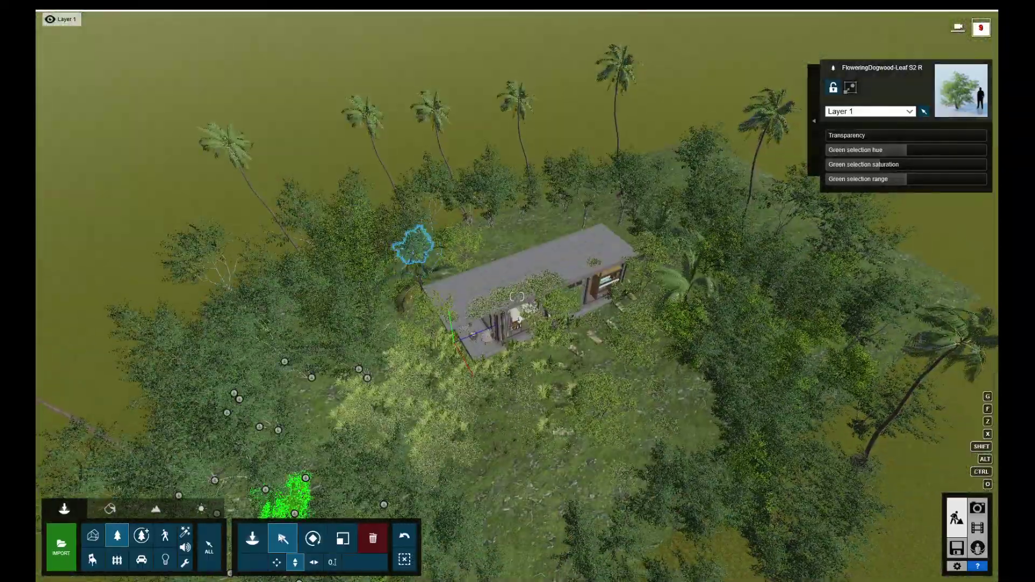
click(142, 535)
click(172, 357)
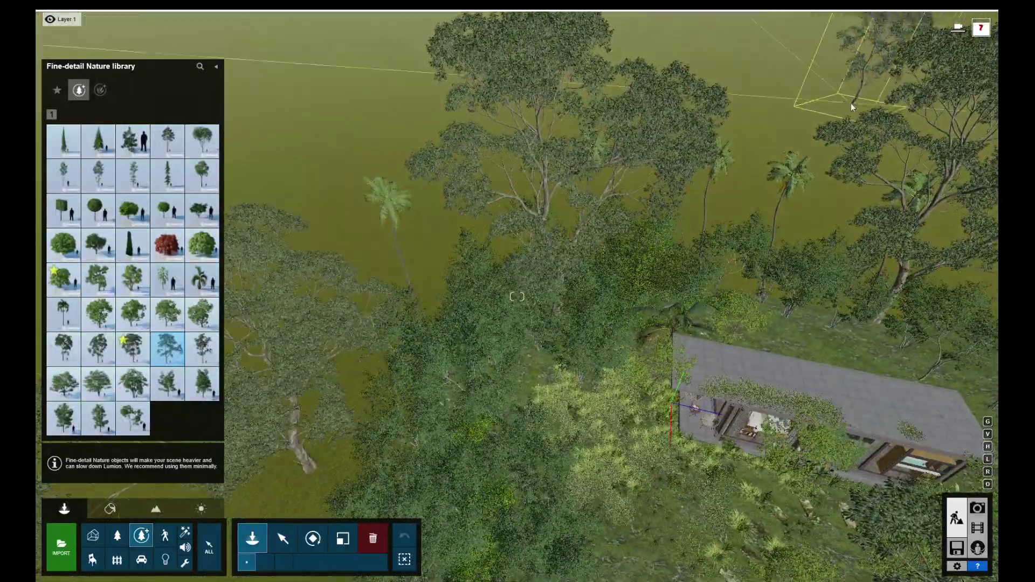
- Preview the scene from the saved photo view, then return to Build mode
scroll(810, 293, down, 5)
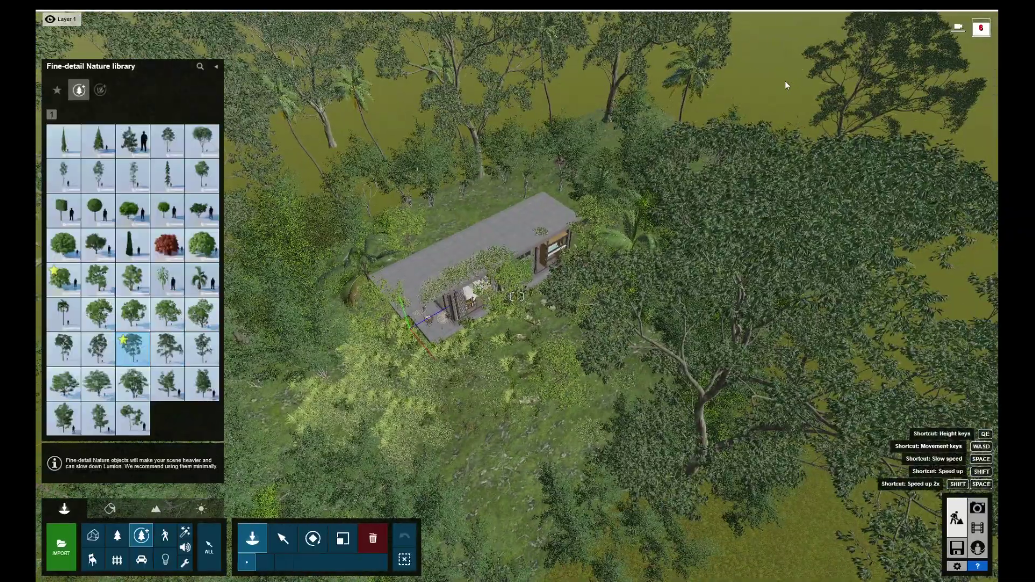
scroll(809, 294, up, 5)
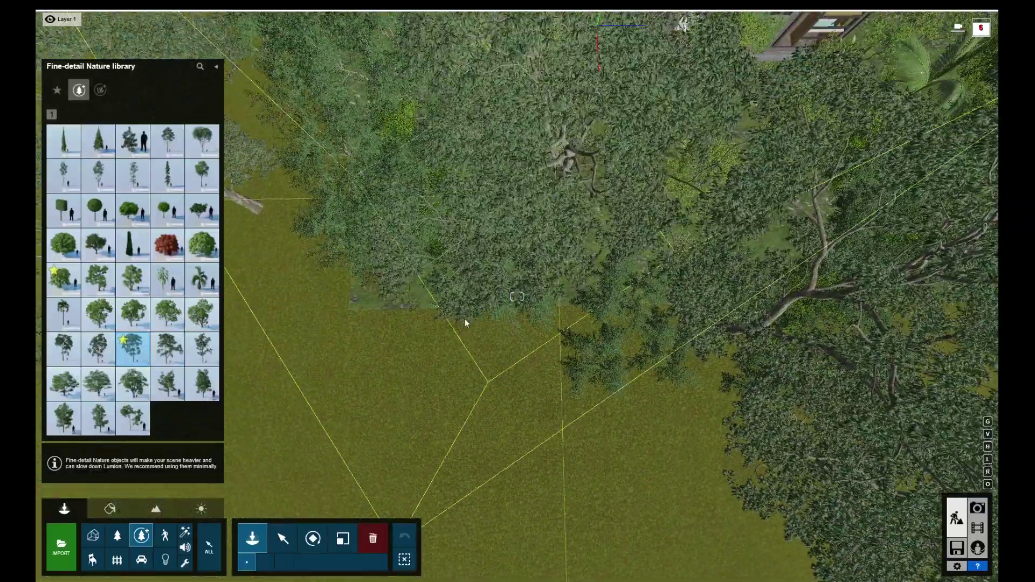
click(978, 509)
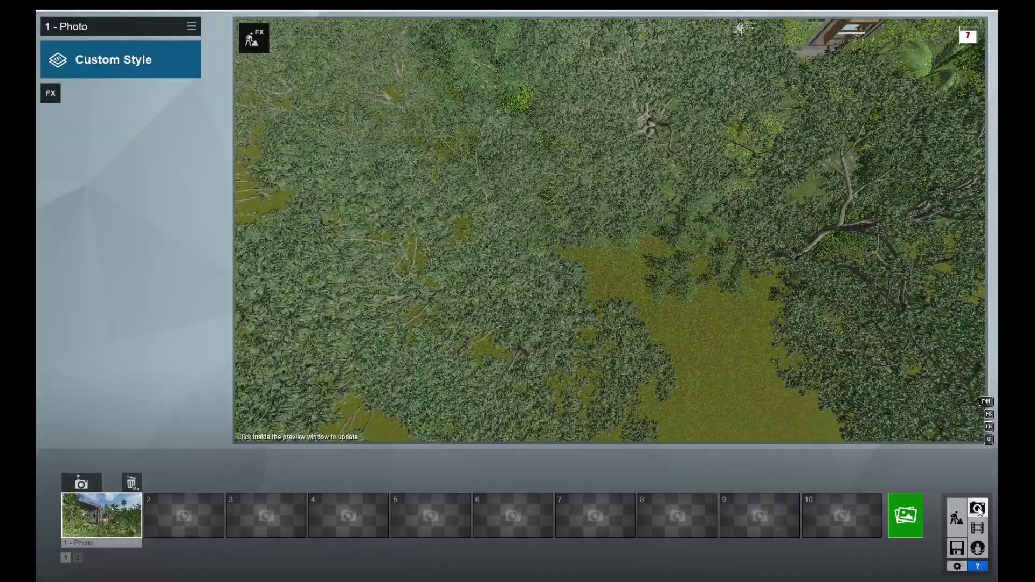
click(110, 507)
click(961, 525)
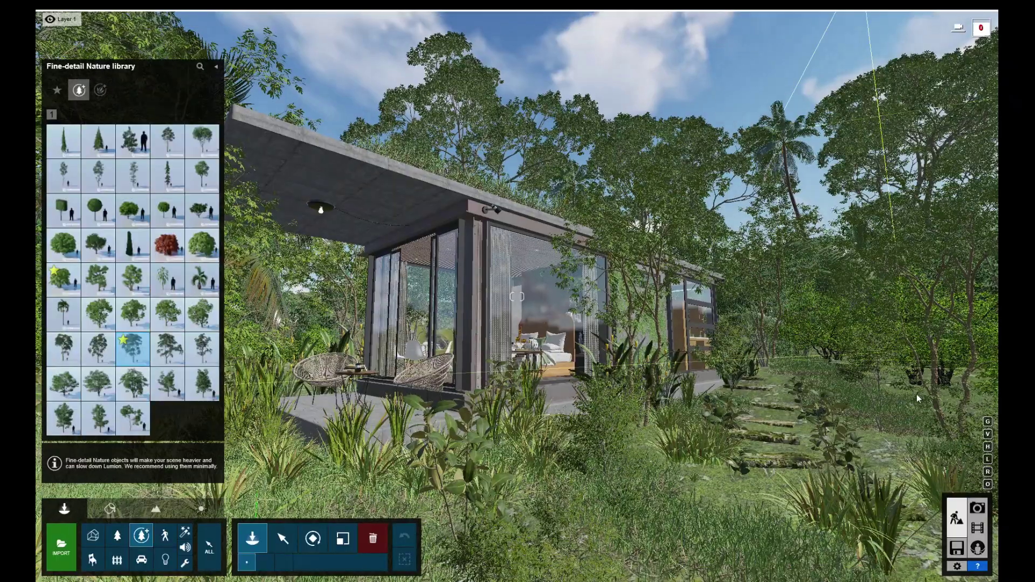
- Select the Sydney blue gum and recheck the house view in Photo mode
click(910, 388)
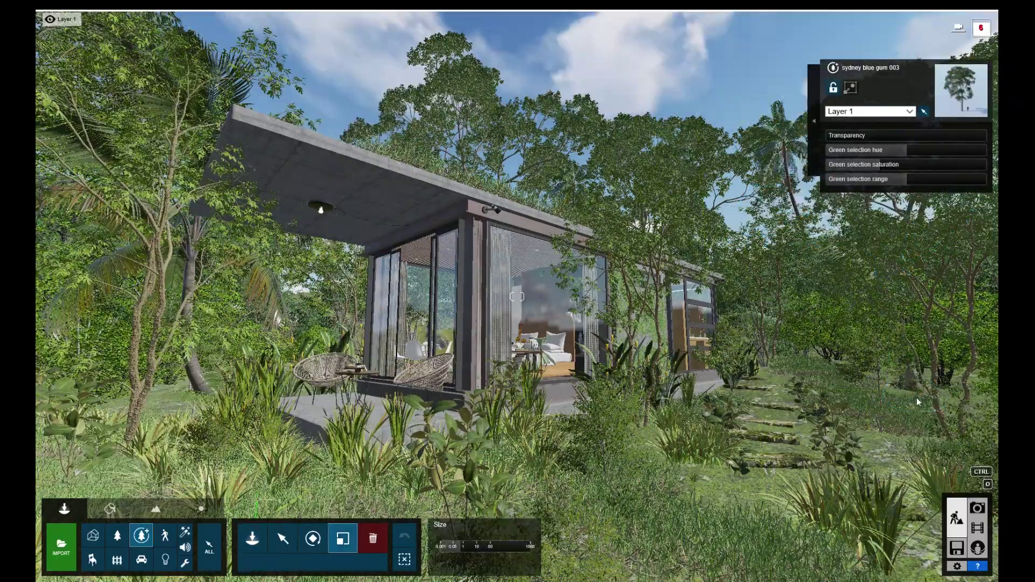
scroll(788, 350, up, 5)
click(252, 538)
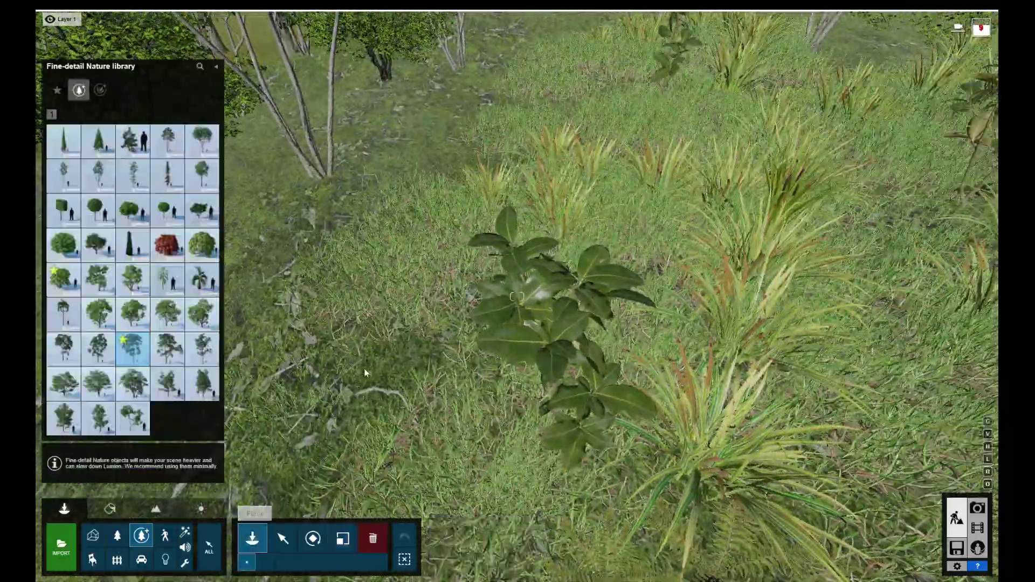
scroll(338, 513, down, 5)
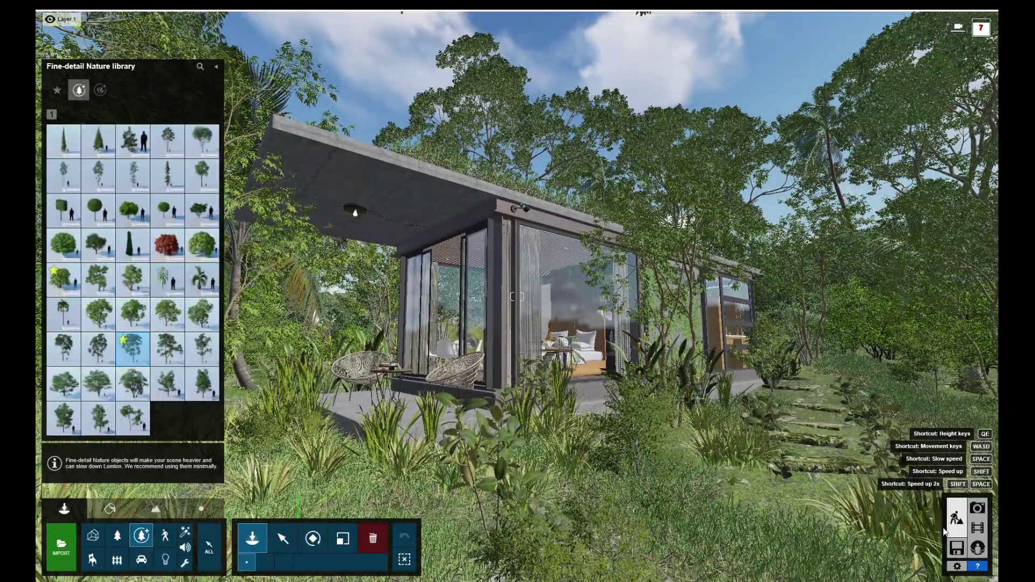
click(977, 507)
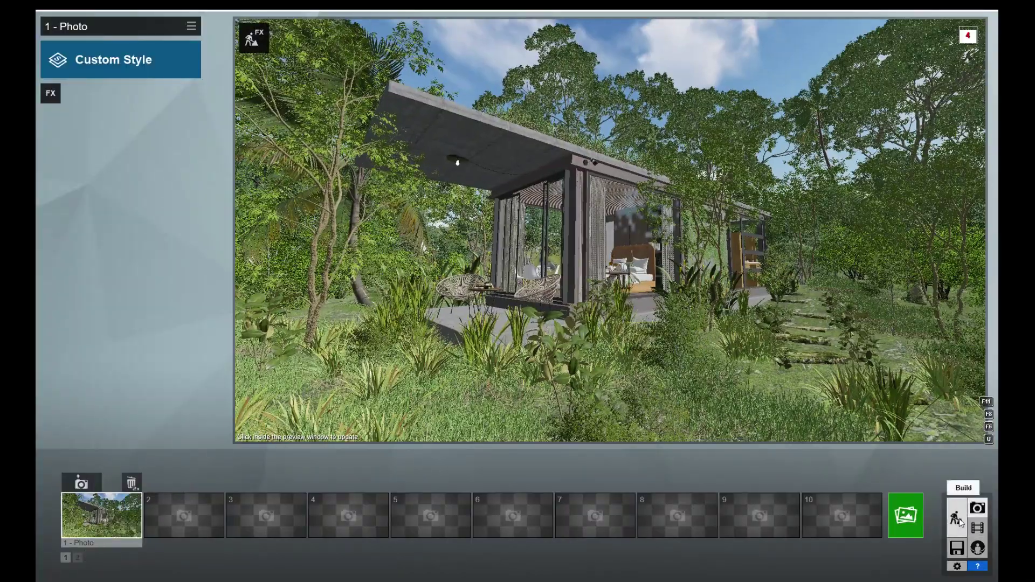
click(956, 518)
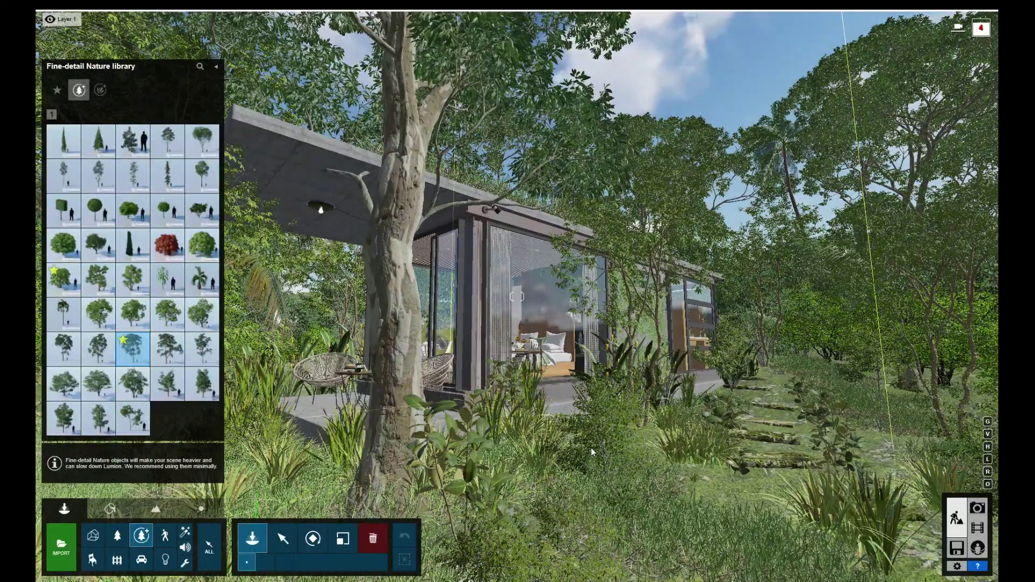
- Shift the blue gum onto the stepping-stone path, then select the site model for material editing
click(343, 539)
click(656, 439)
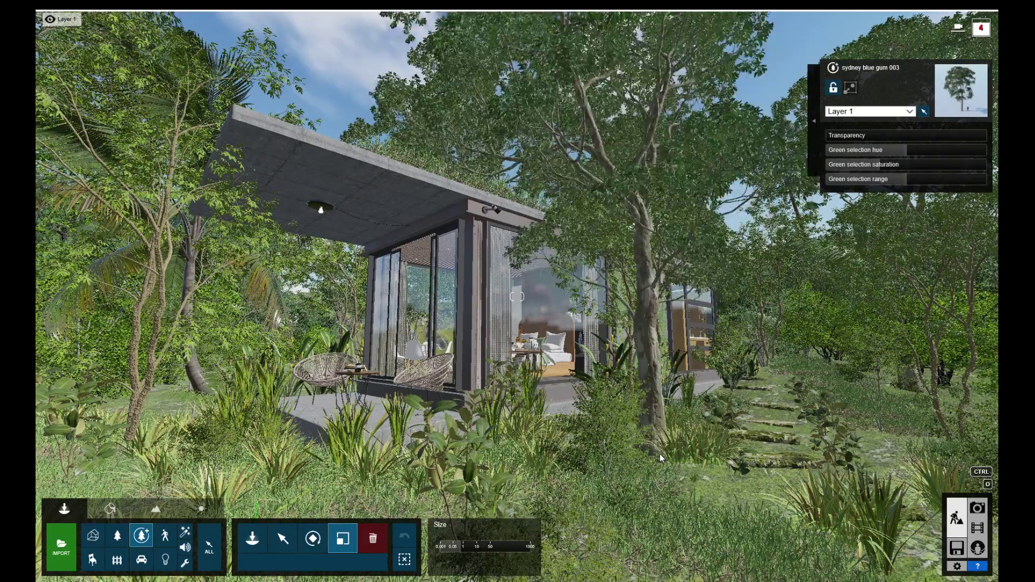
click(282, 538)
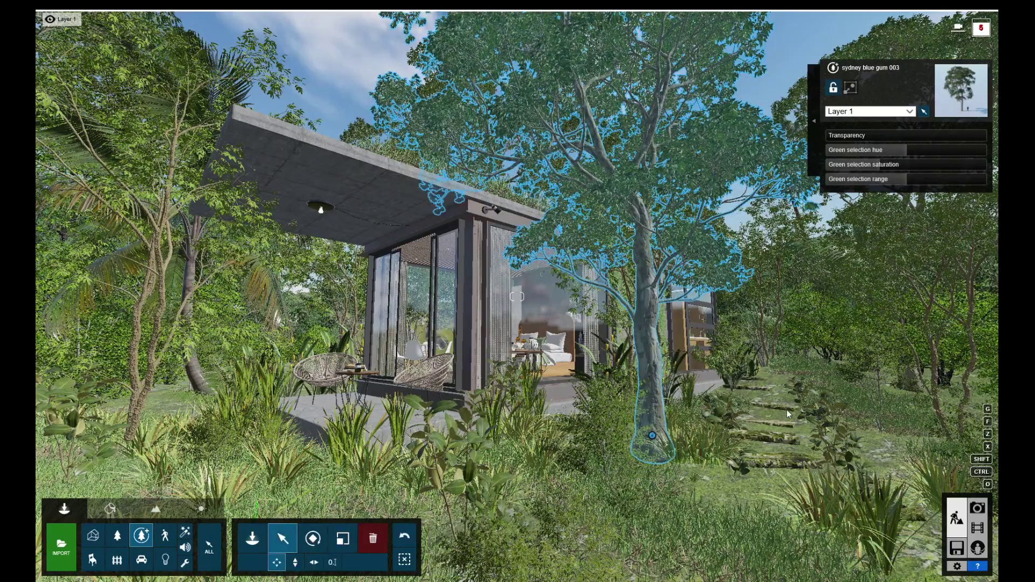
drag(654, 443, 872, 463)
mouse_move(871, 463)
right_down()
mouse_move(705, 454)
mouse_move(720, 453)
right_up()
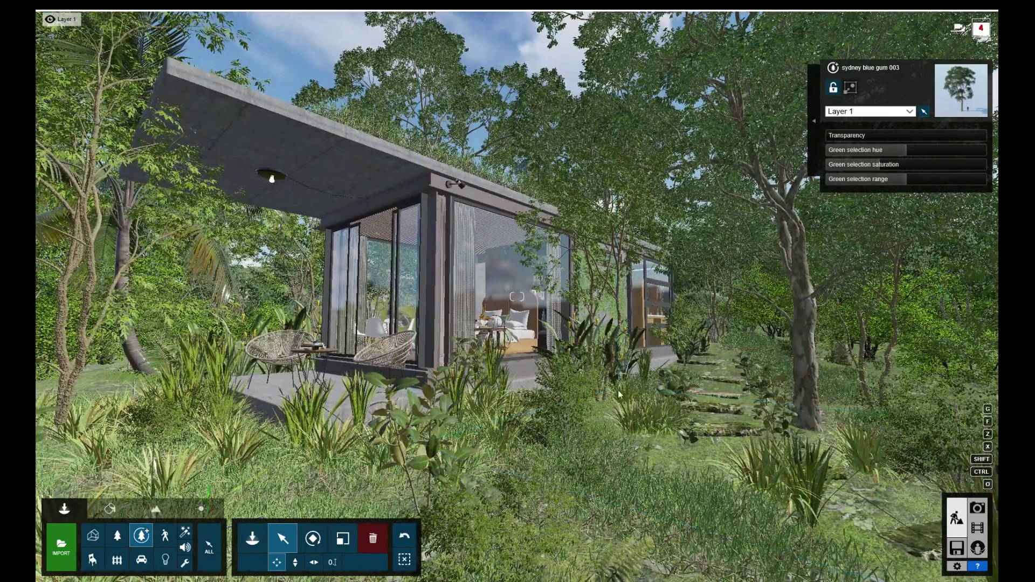
click(109, 508)
click(720, 453)
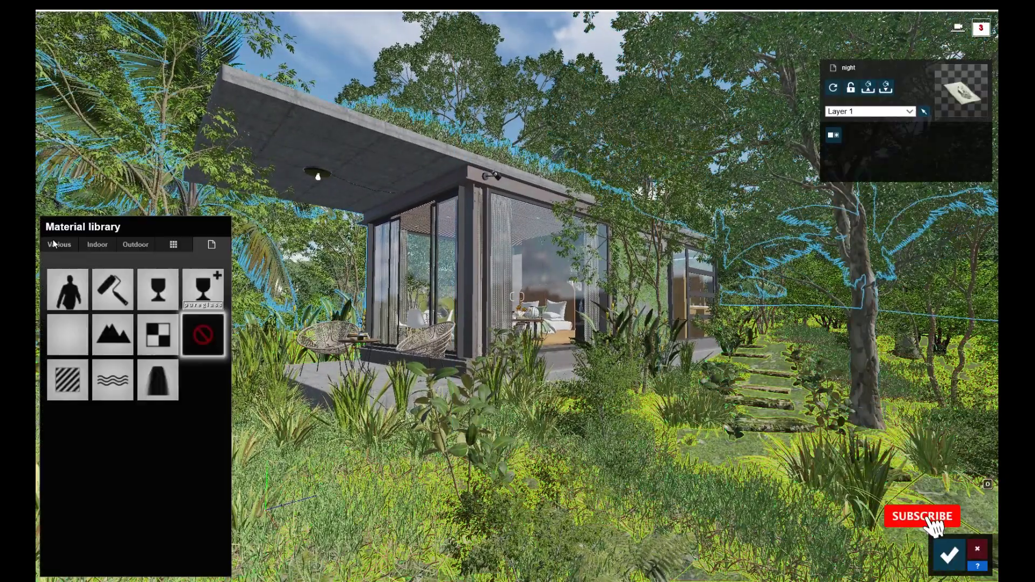
- Show the 3D Grass materials from the Various collection
click(60, 241)
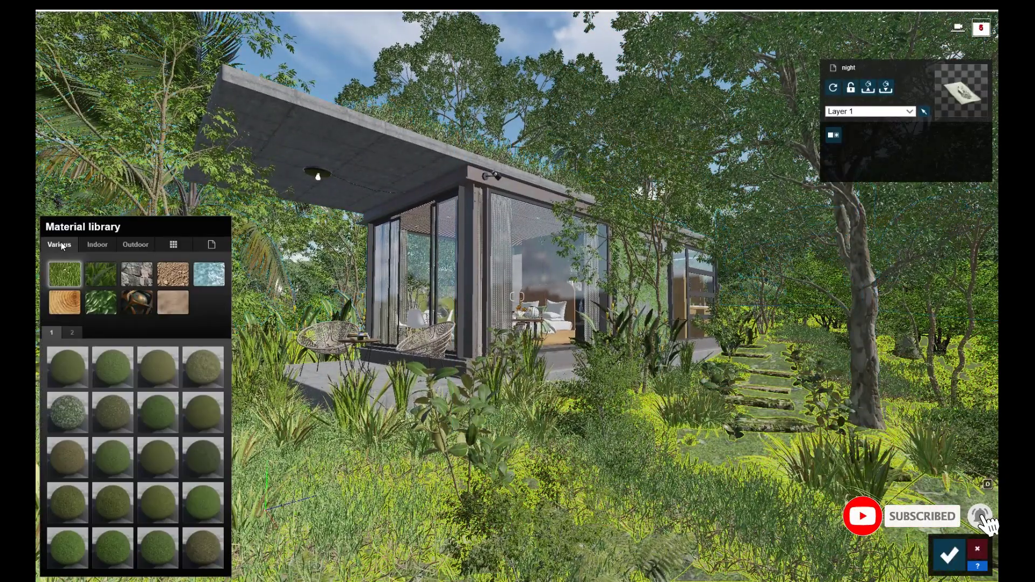
click(96, 277)
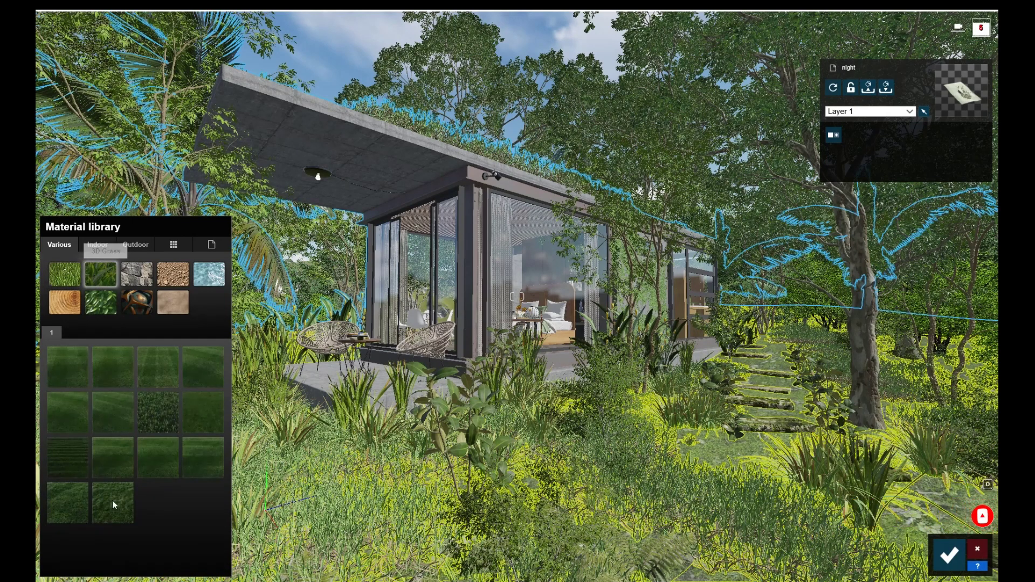
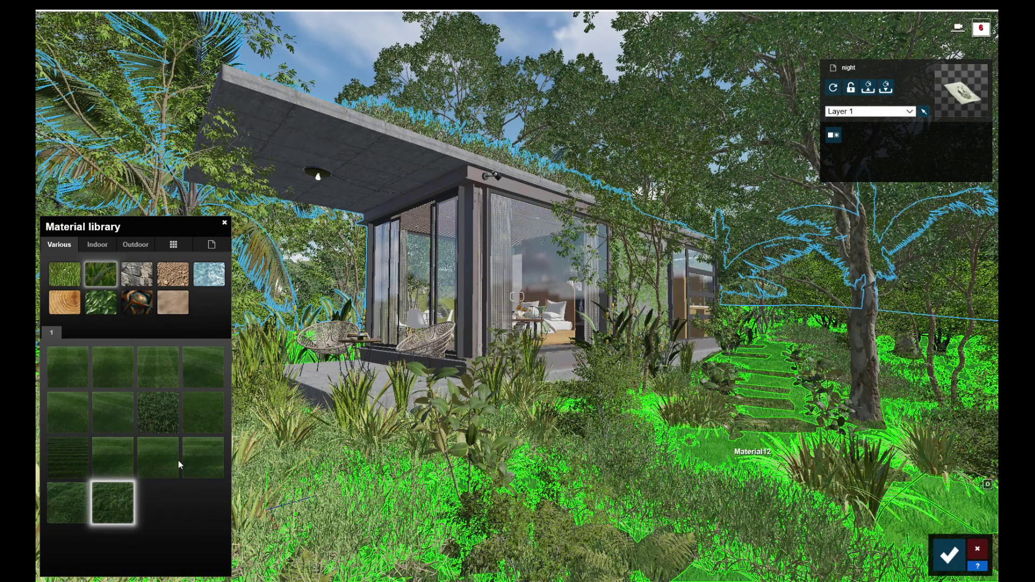
- Lower the Wild Grass 02 grass length to about 0.2 and shrink its grass size
click(178, 460)
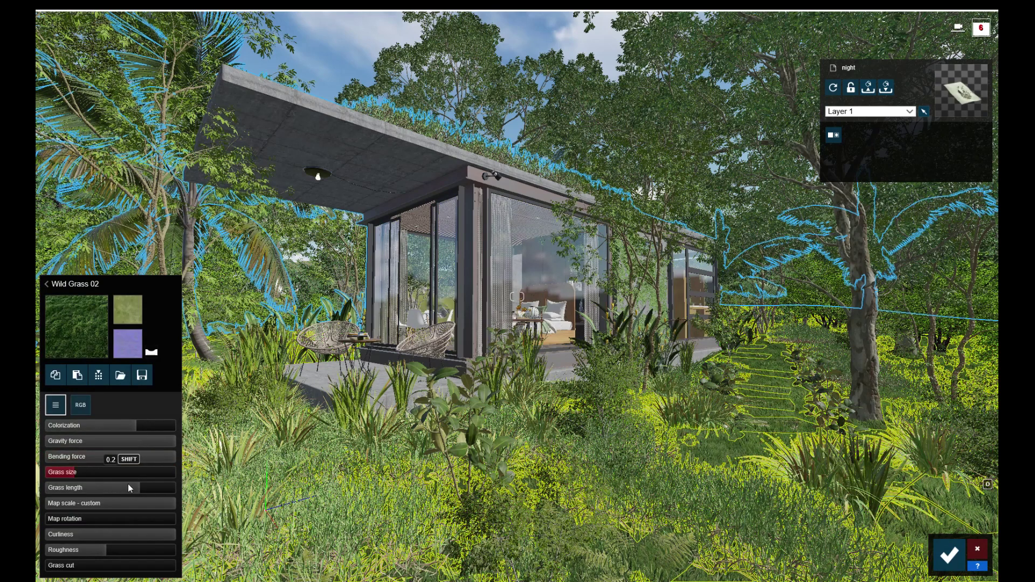
click(91, 488)
drag(80, 489, 67, 489)
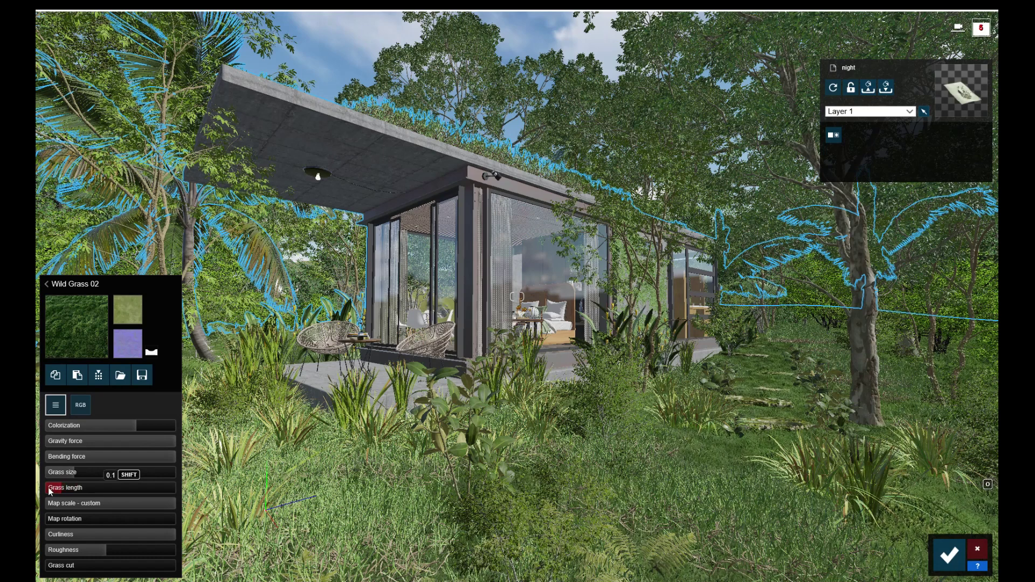
drag(71, 474, 59, 474)
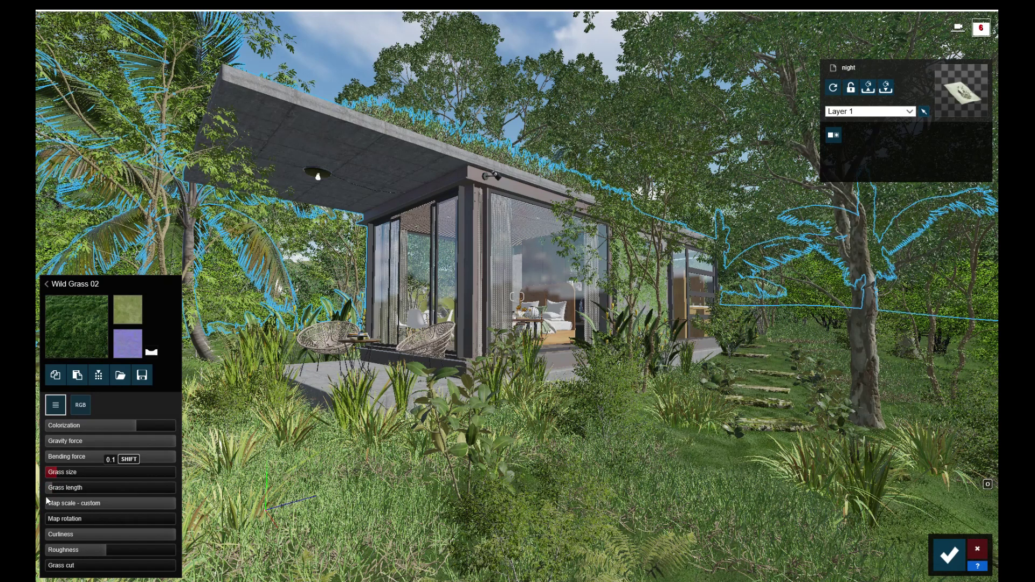
drag(53, 489, 61, 488)
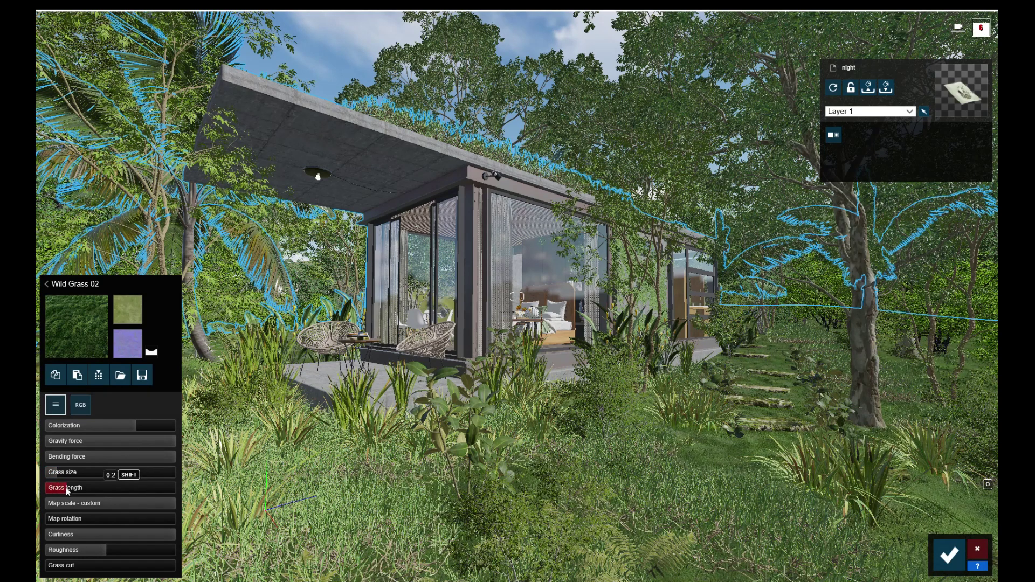
right_drag(517, 377, 485, 378)
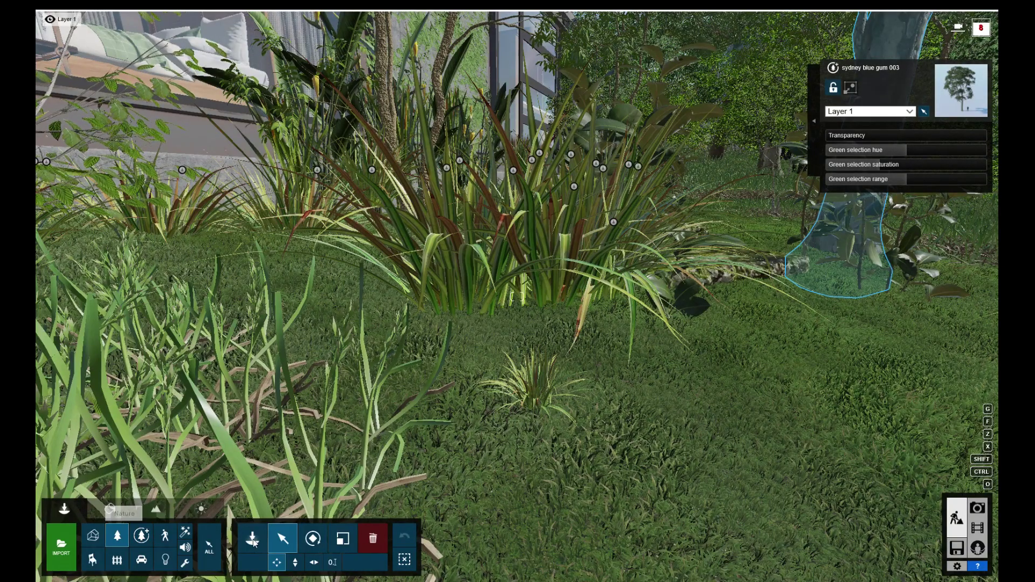
- Plant clumps of Grass Green 004 from the Nature library's grass category on the lawn
click(252, 539)
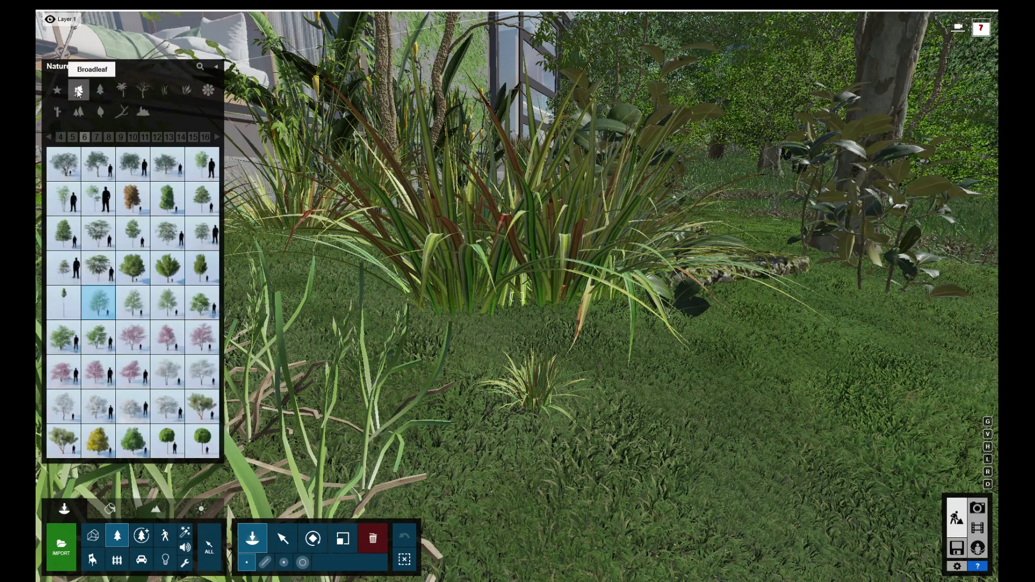
click(165, 91)
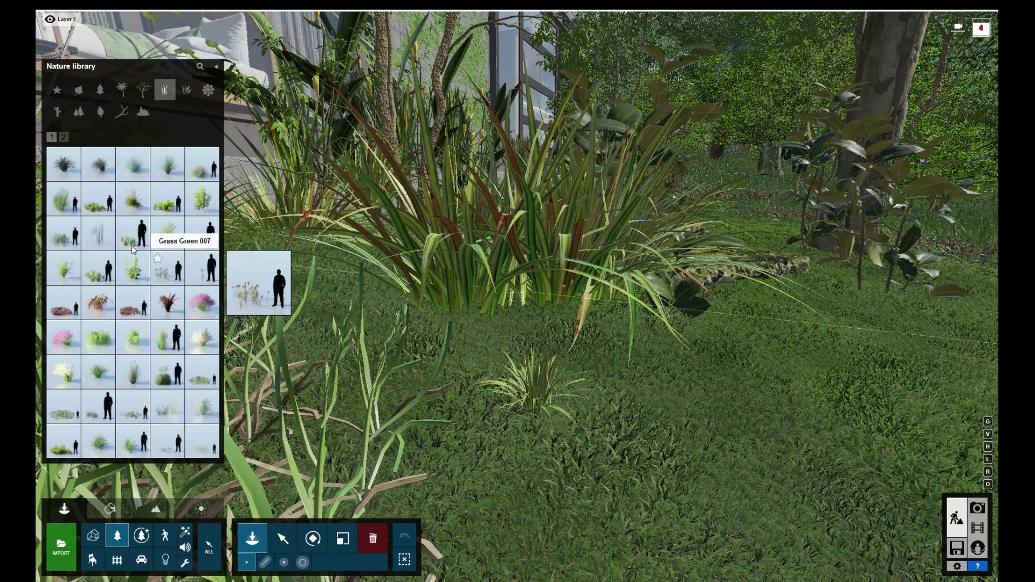
mouse_move(132, 235)
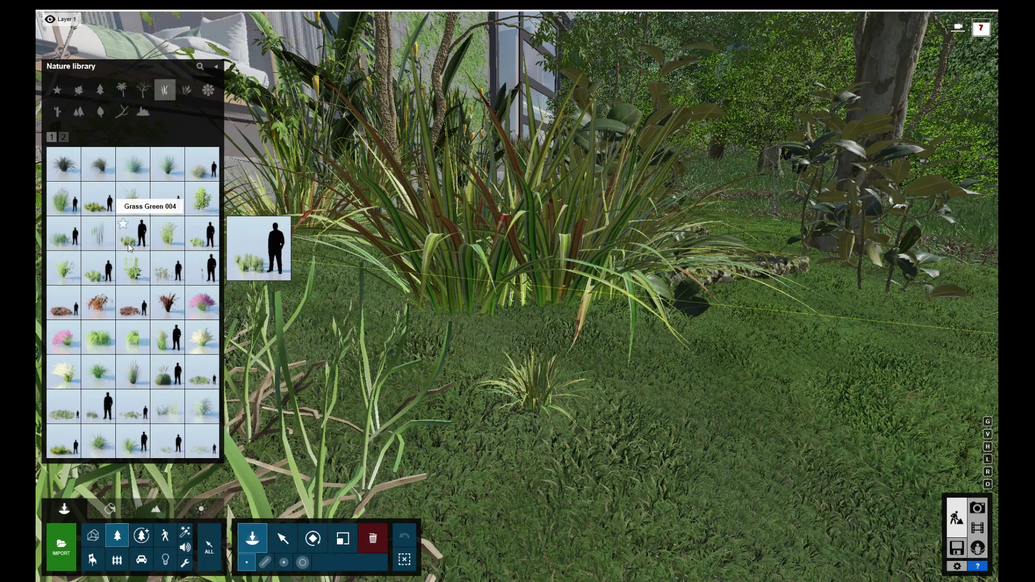
click(499, 358)
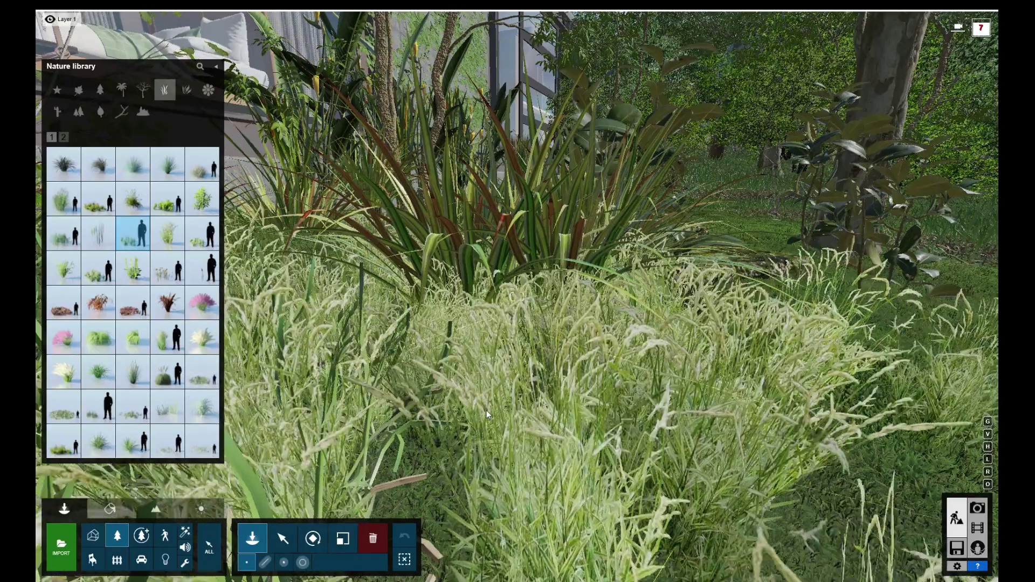
right_drag(486, 410, 843, 419)
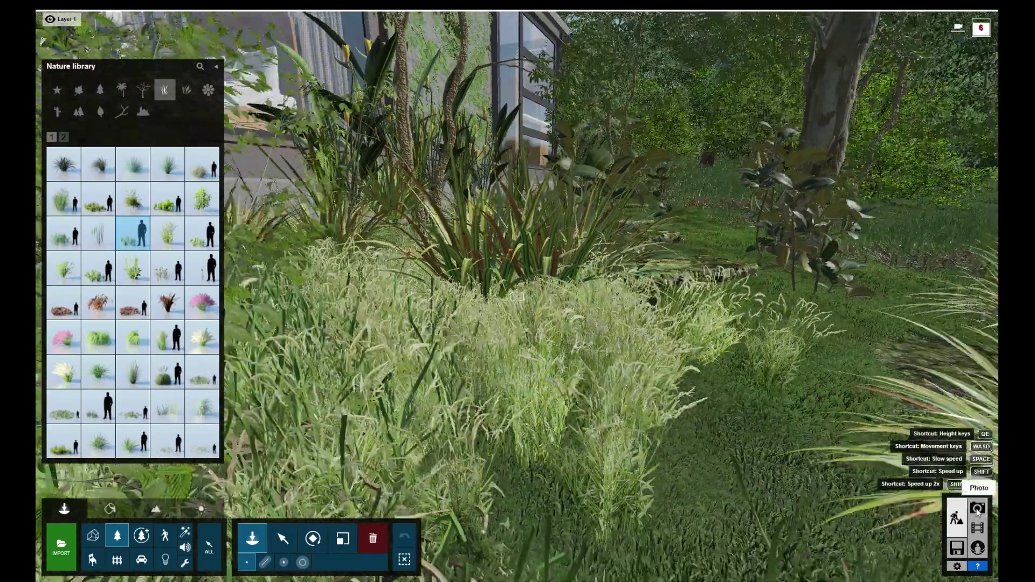
- Fly through the glass into the bedroom and tilt up to the blue pendant lamp
key(w)
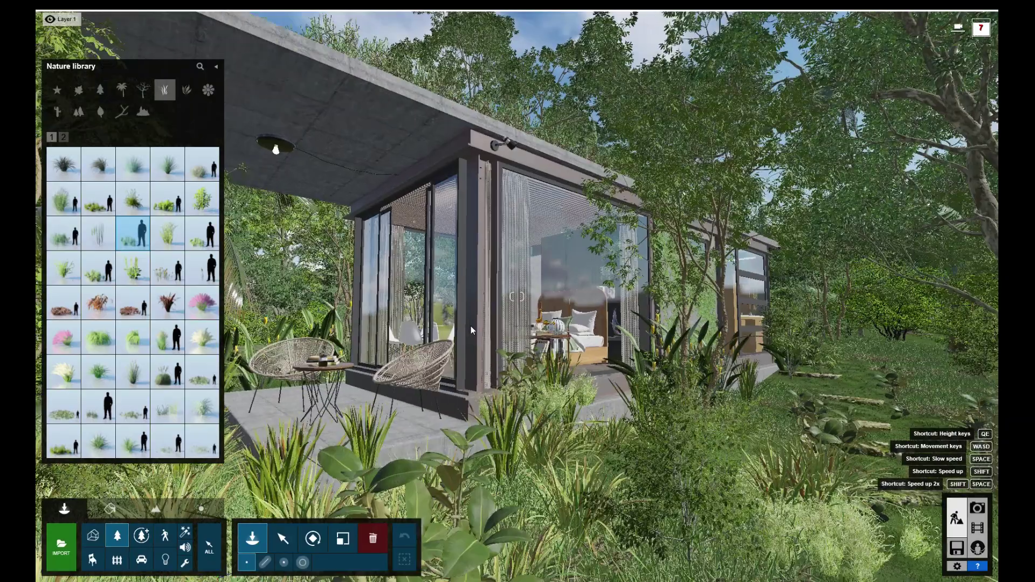
key(w)
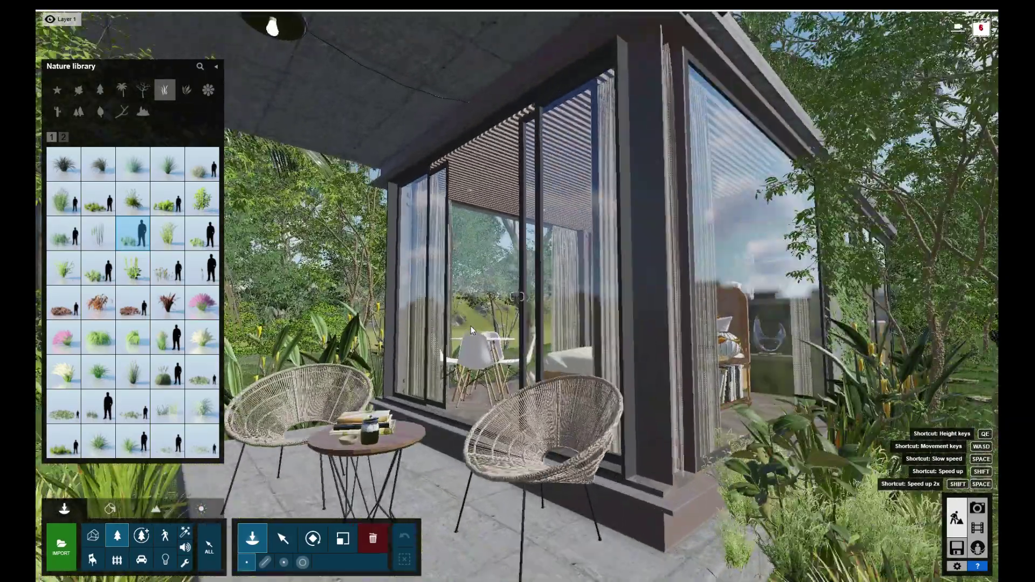
key(w)
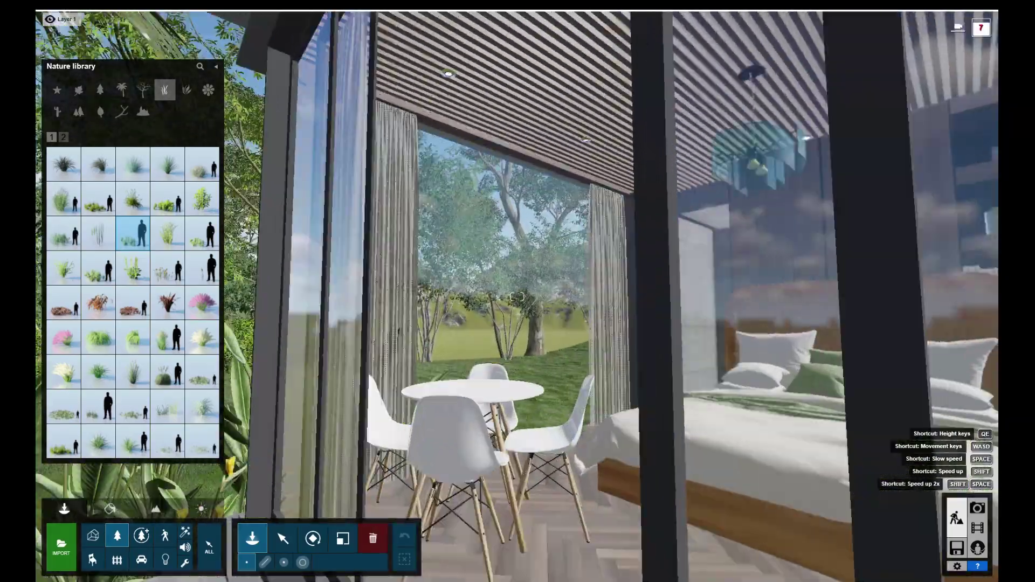
key(d)
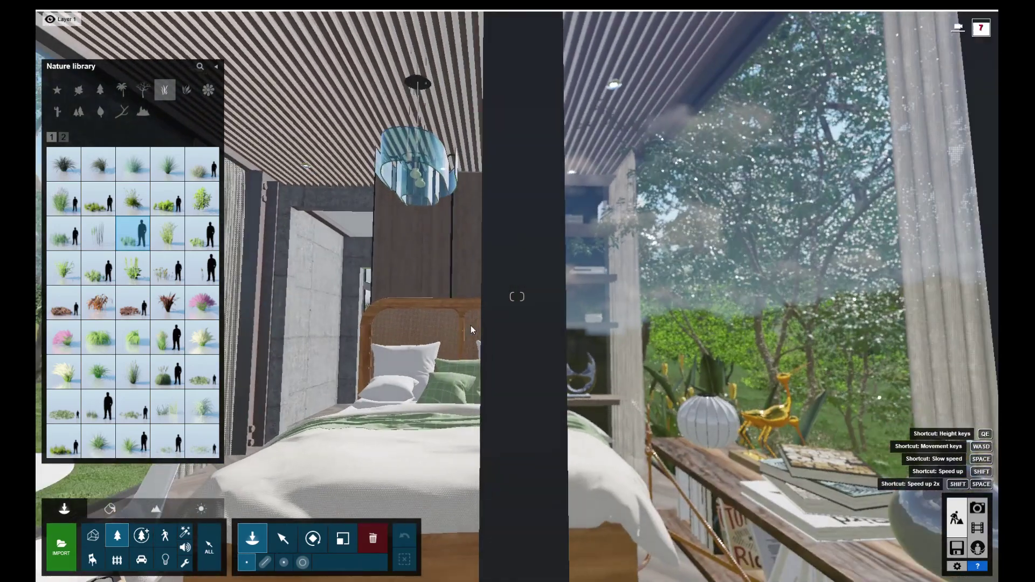
key(w)
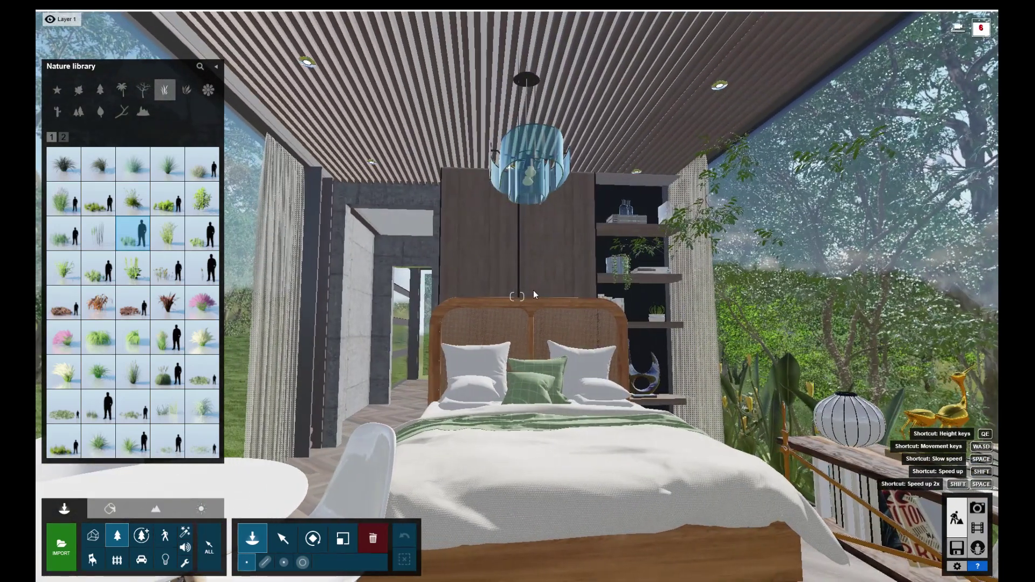
key(w)
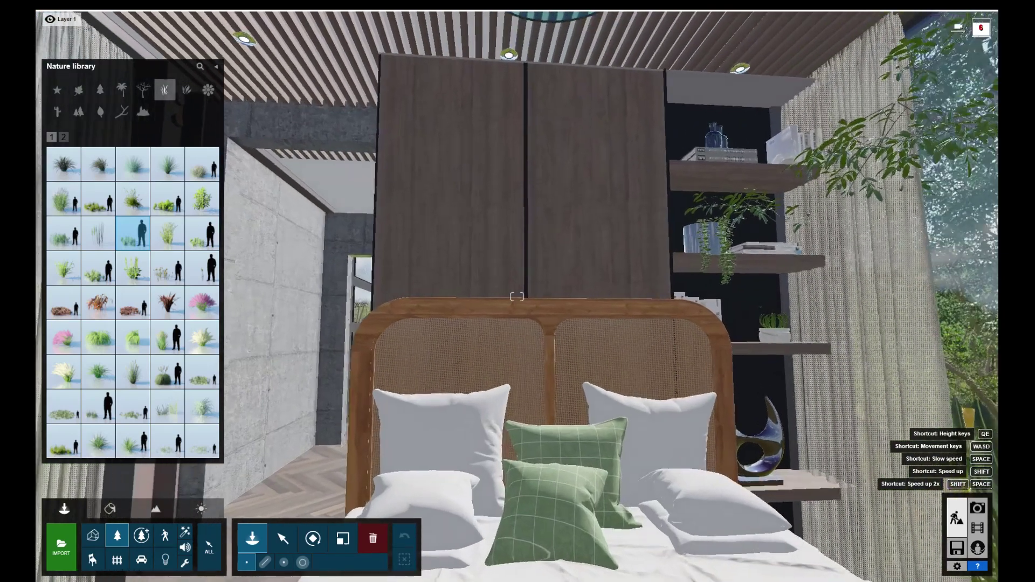
right_drag(535, 288, 232, 497)
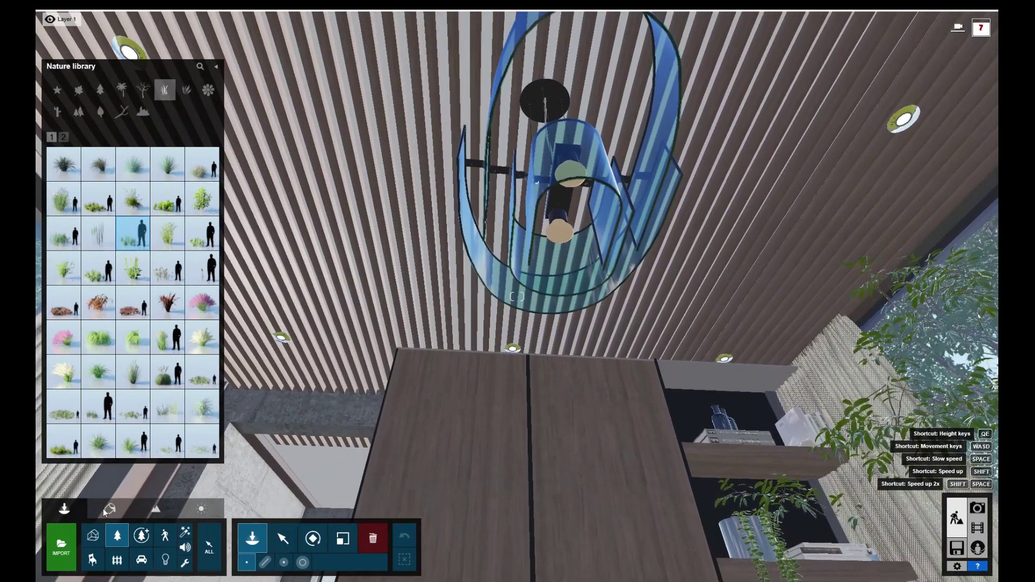
click(110, 508)
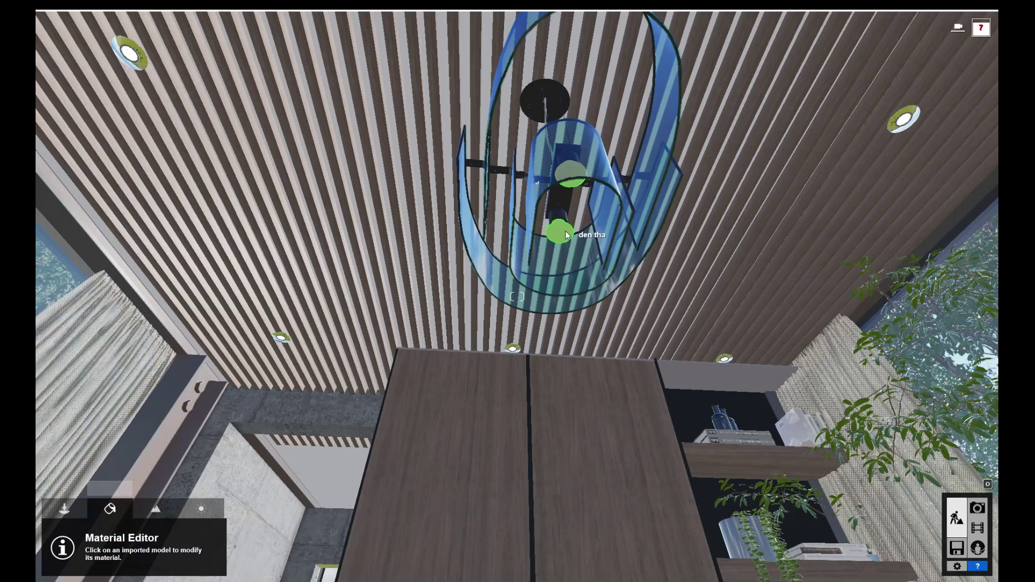
- Give the pendant lamp bulbs a Standard material with Emissive 19.5 and confirm it
click(482, 318)
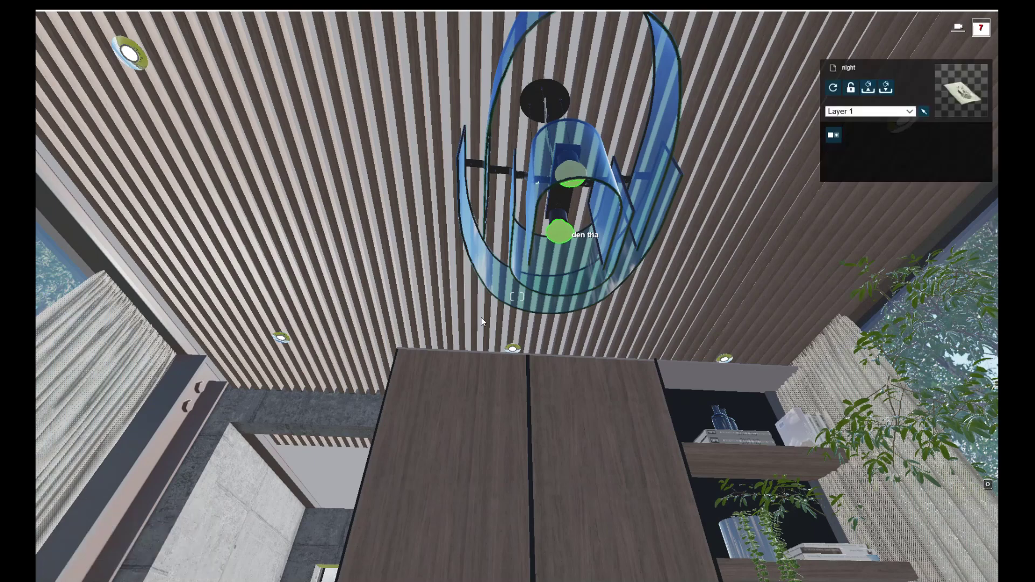
click(69, 389)
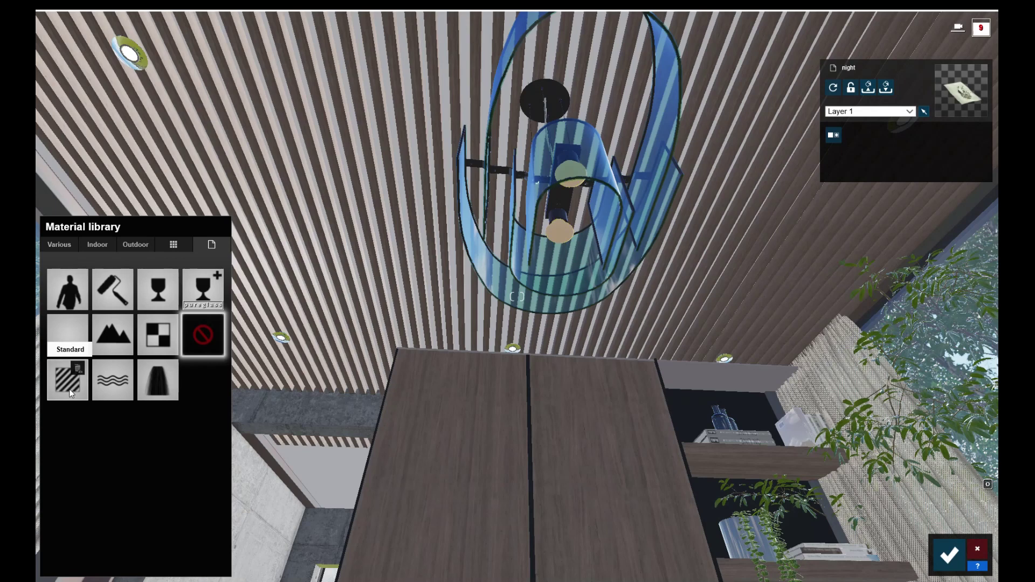
click(69, 389)
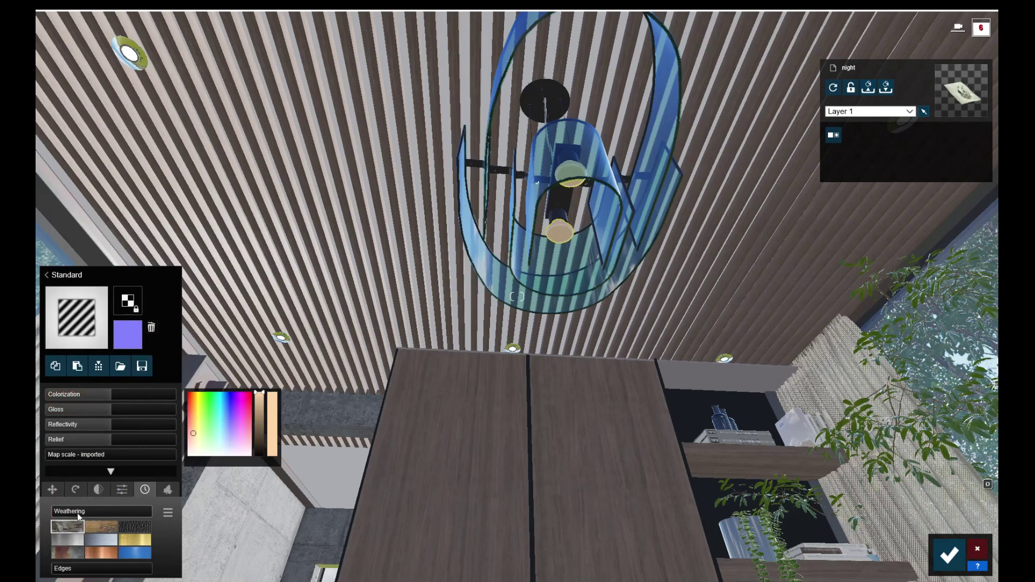
click(122, 489)
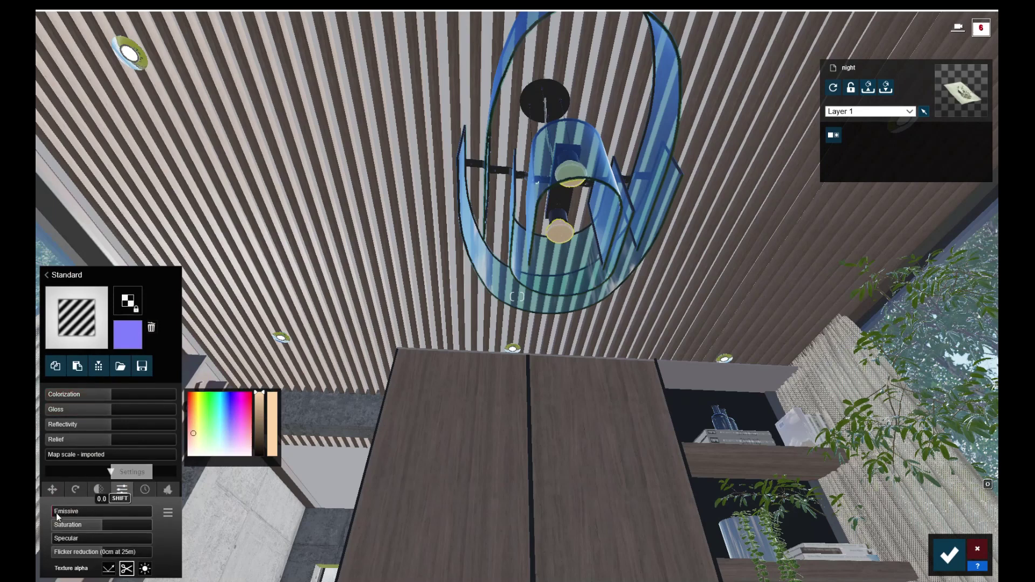
click(99, 516)
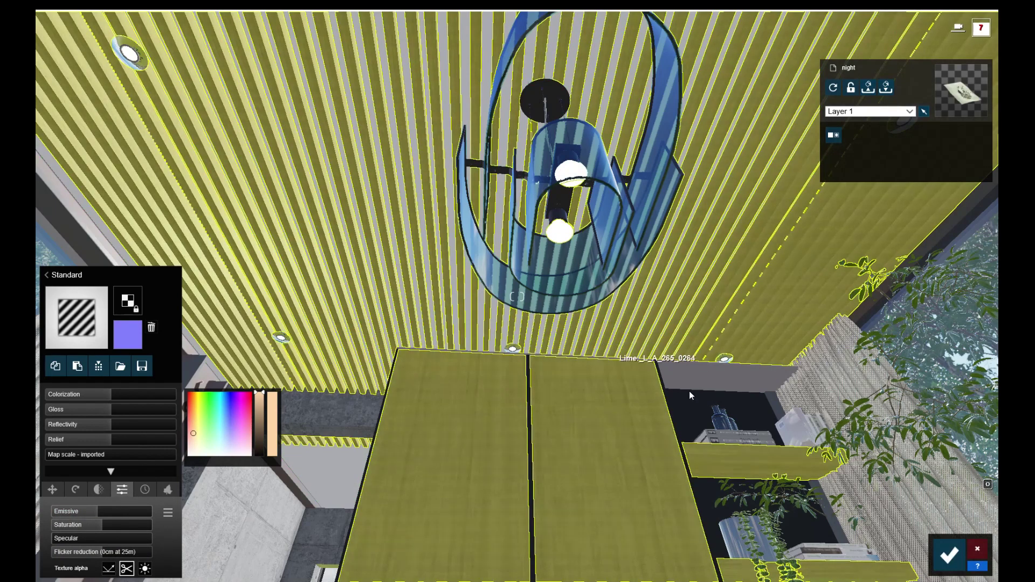
right_drag(689, 392, 674, 359)
click(949, 552)
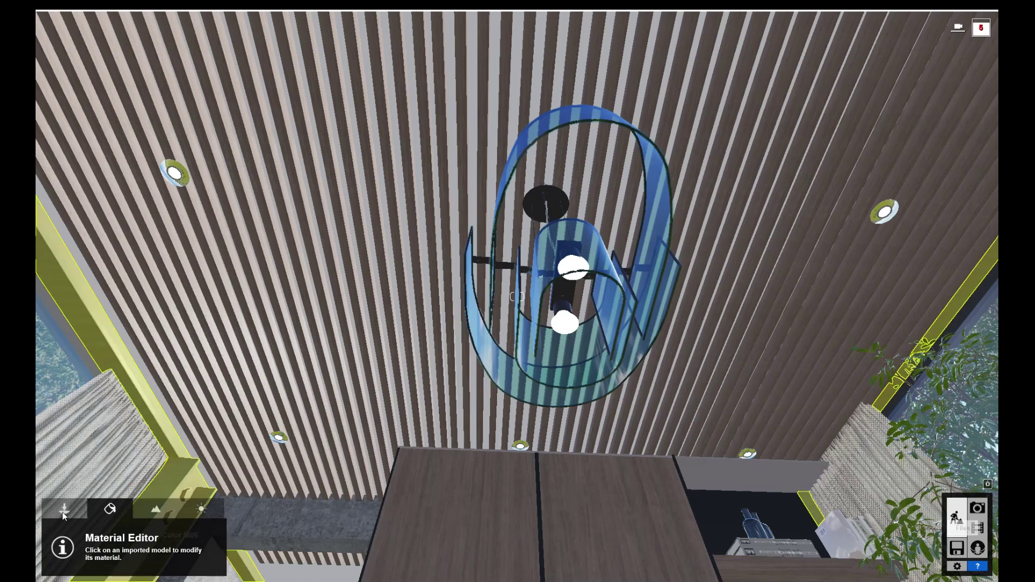
click(64, 509)
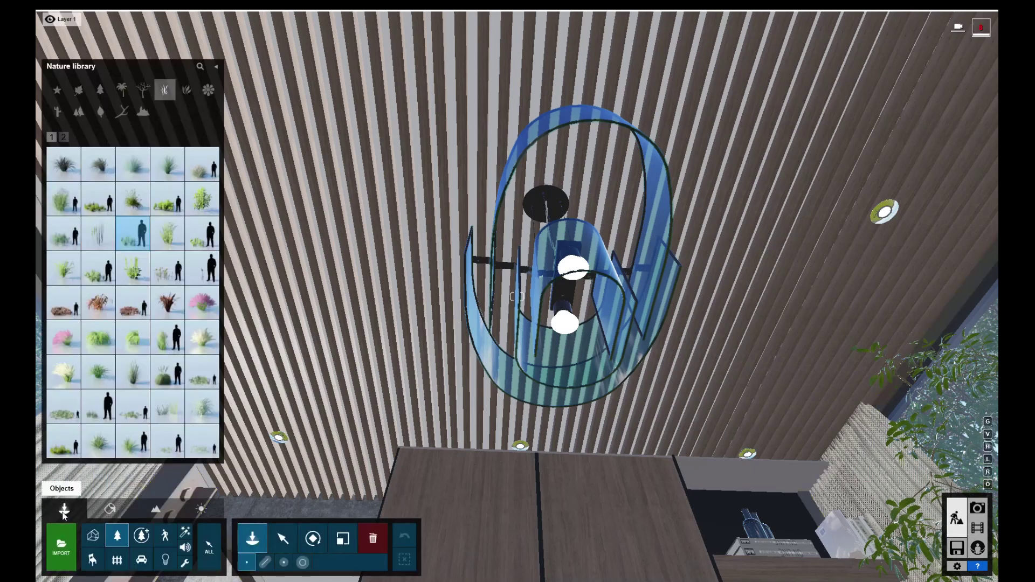
- Place a downward spotlight from the Lights library at the pendant's lower bulb
click(165, 561)
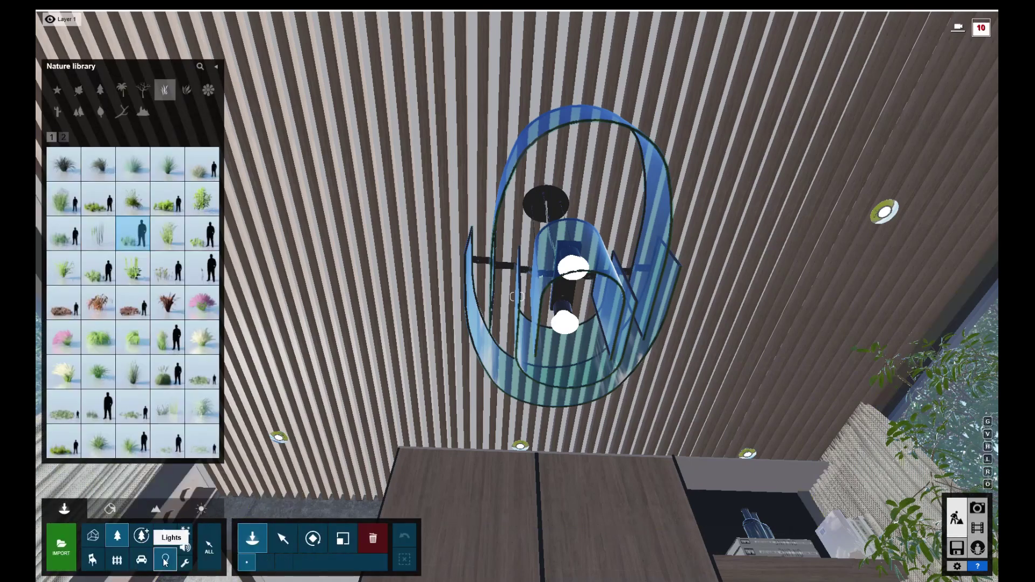
click(165, 561)
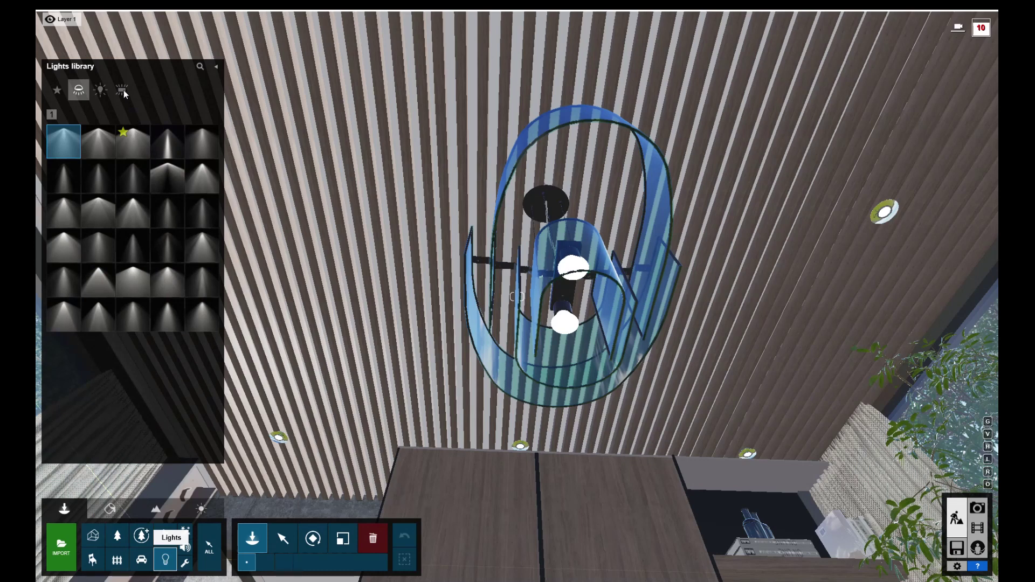
click(124, 90)
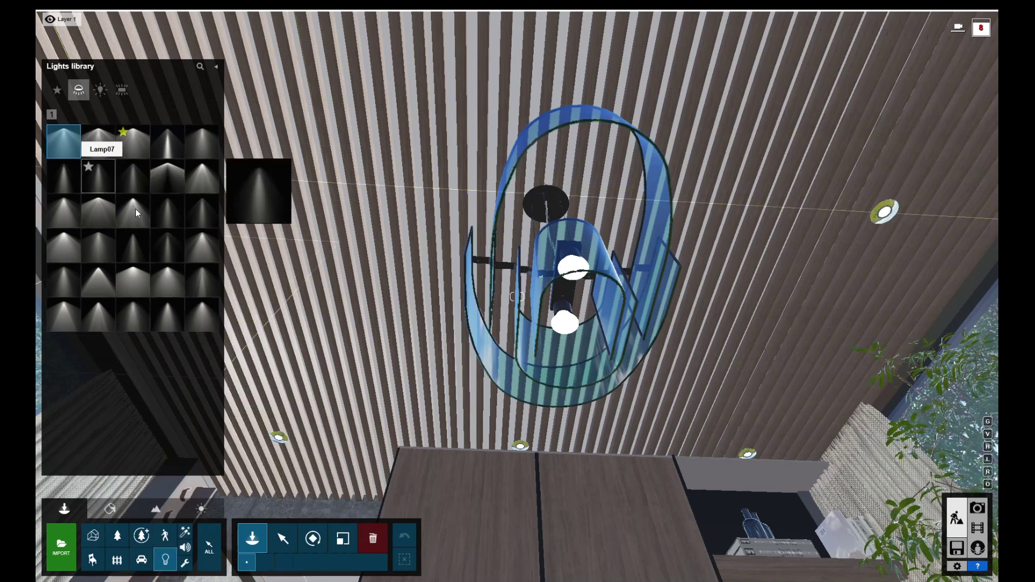
mouse_move(203, 144)
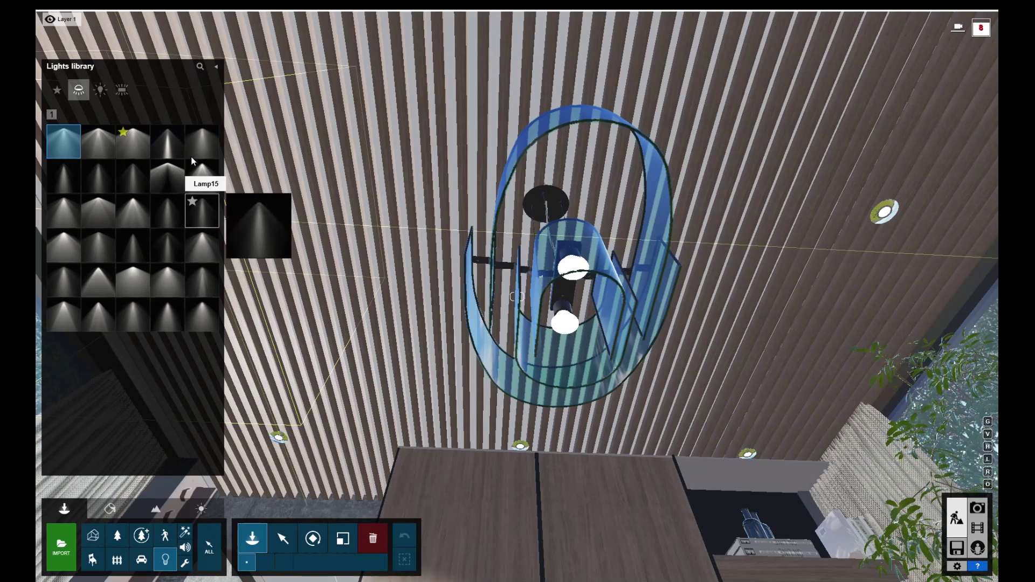
click(99, 243)
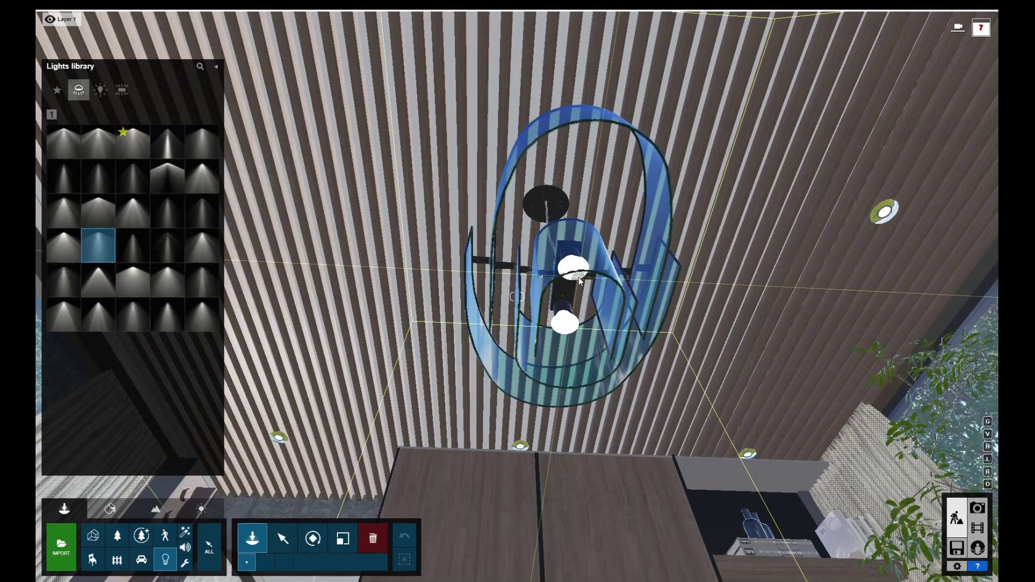
click(578, 277)
click(567, 328)
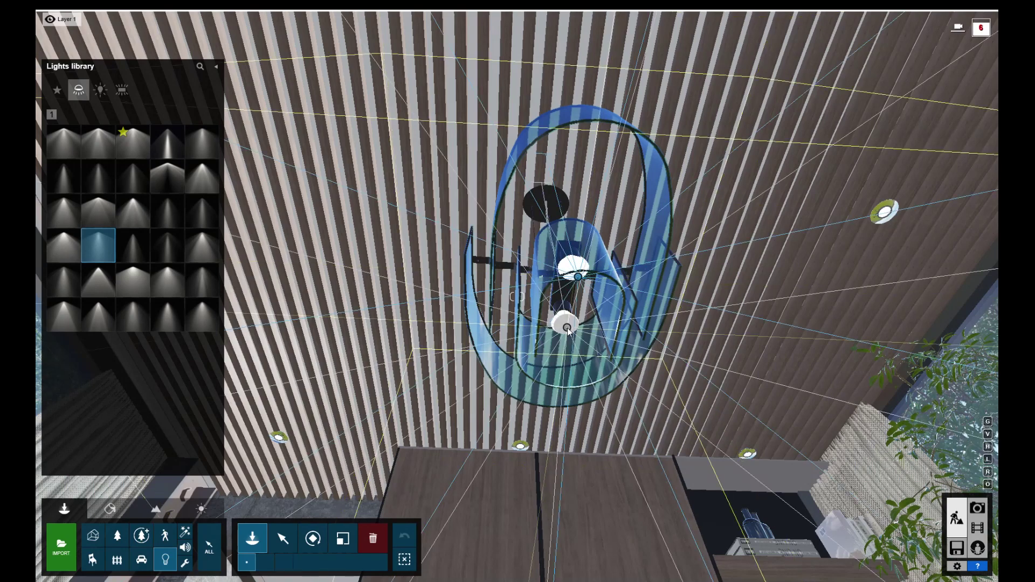
click(569, 330)
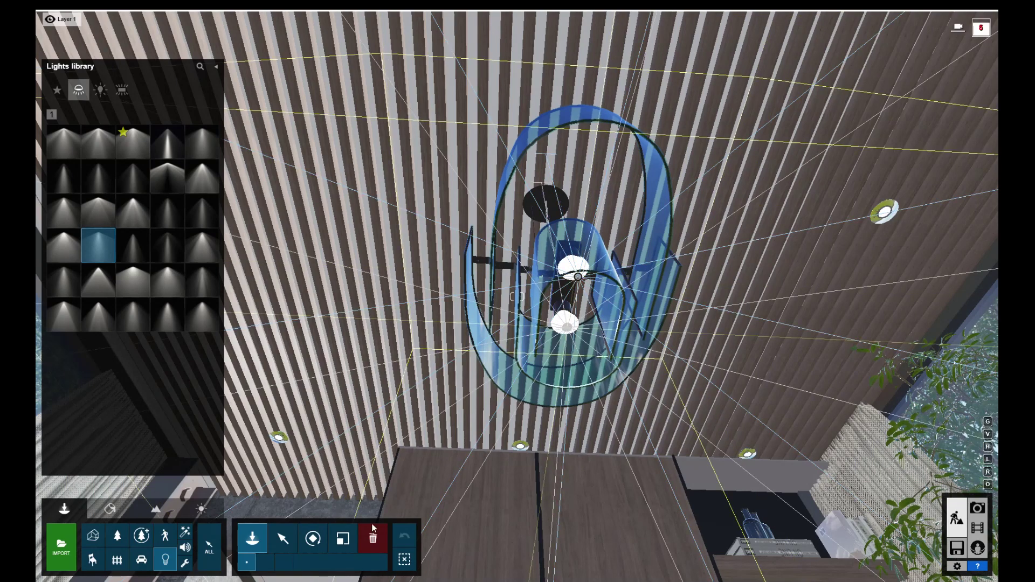
- Give the new Lamp17 spotlight a warm peach light colour
click(284, 538)
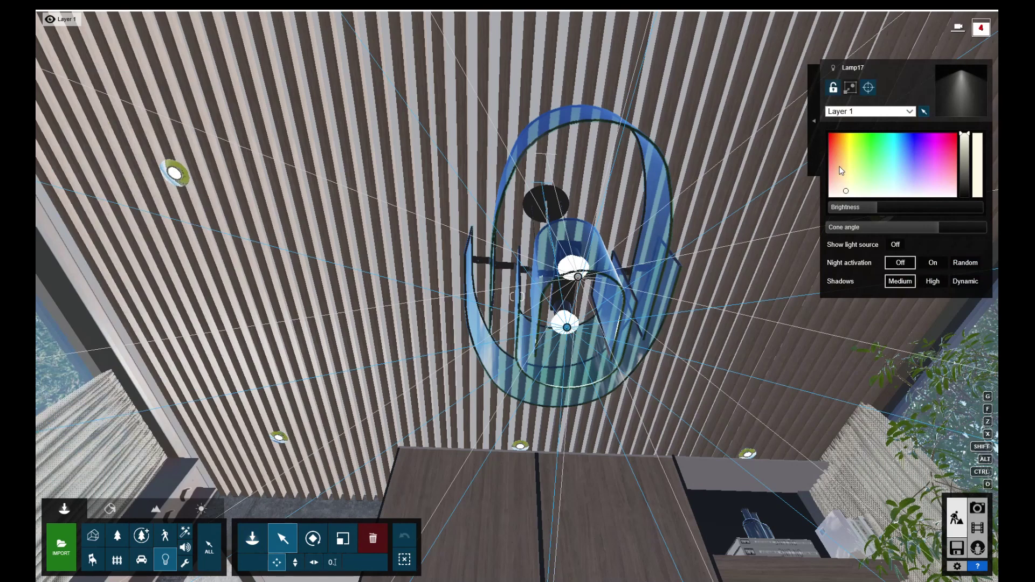
click(839, 168)
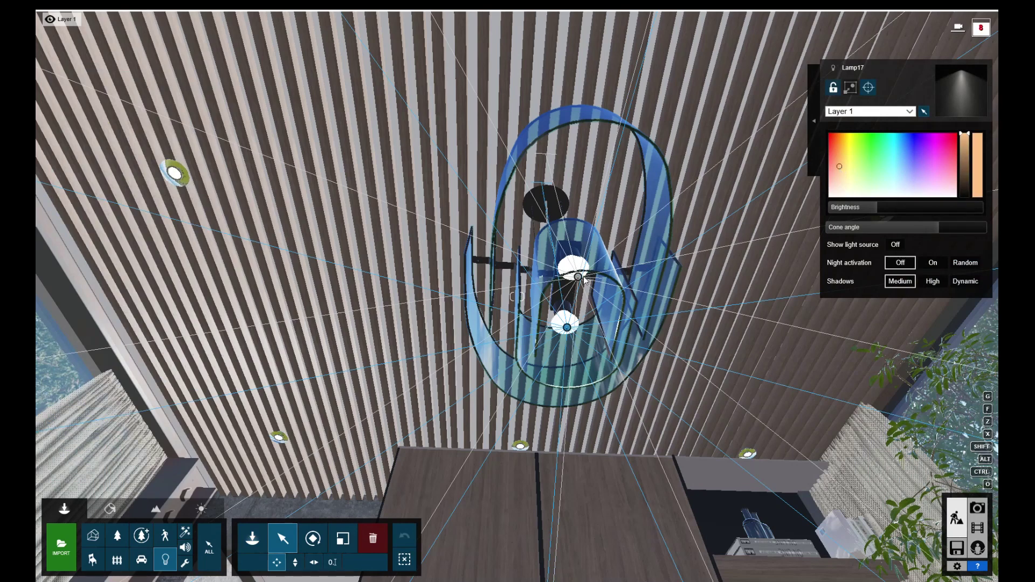
click(846, 191)
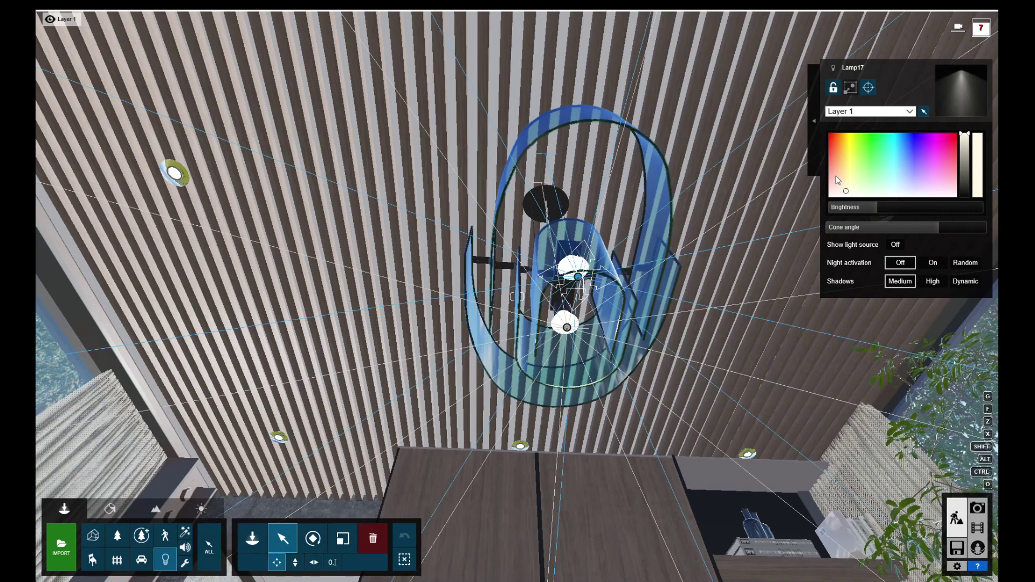
click(839, 175)
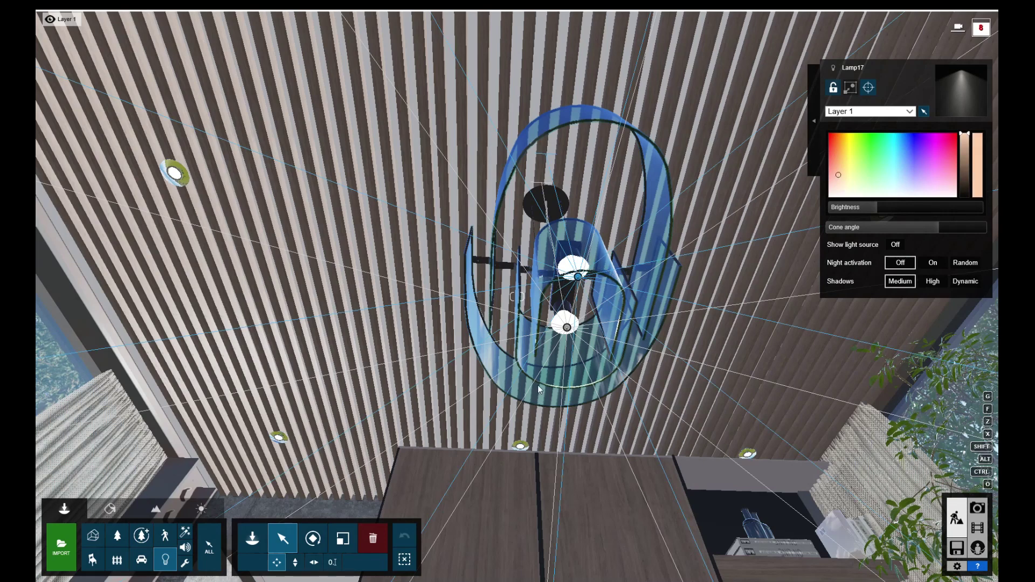
click(258, 539)
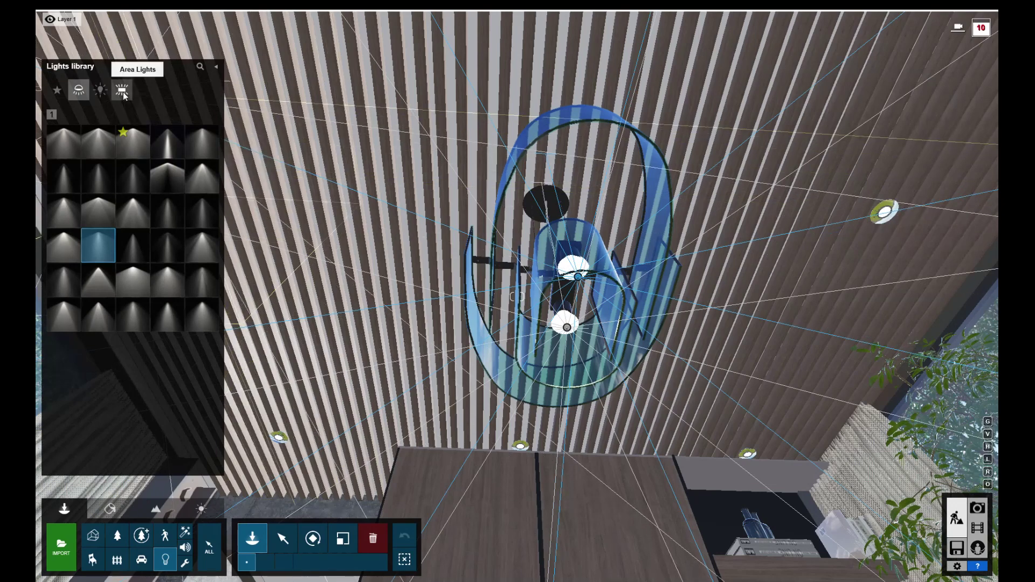
- Place an area light over the pendant, 2.3 m wide by 2.8 m long, tinted orange
click(122, 92)
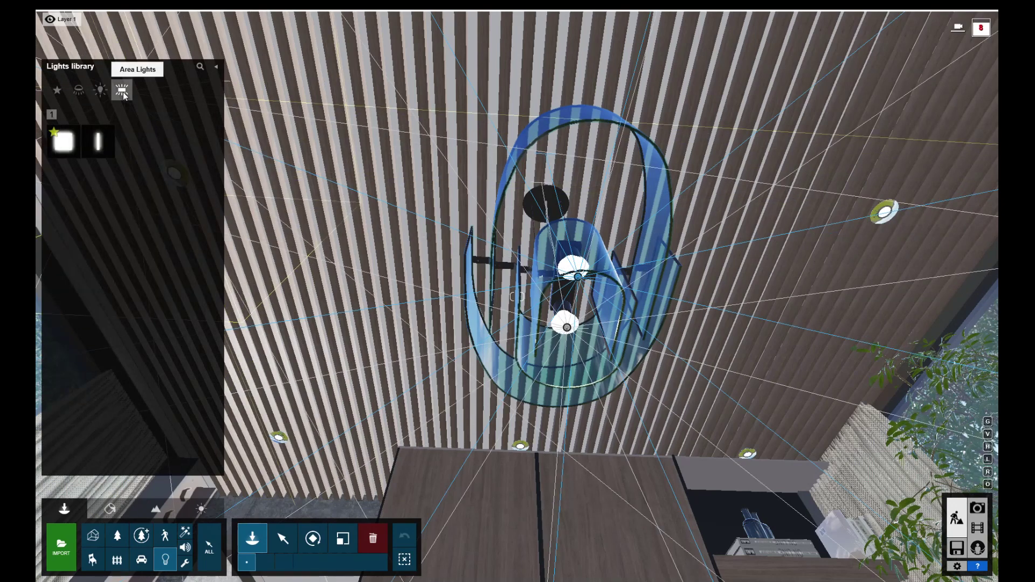
click(72, 146)
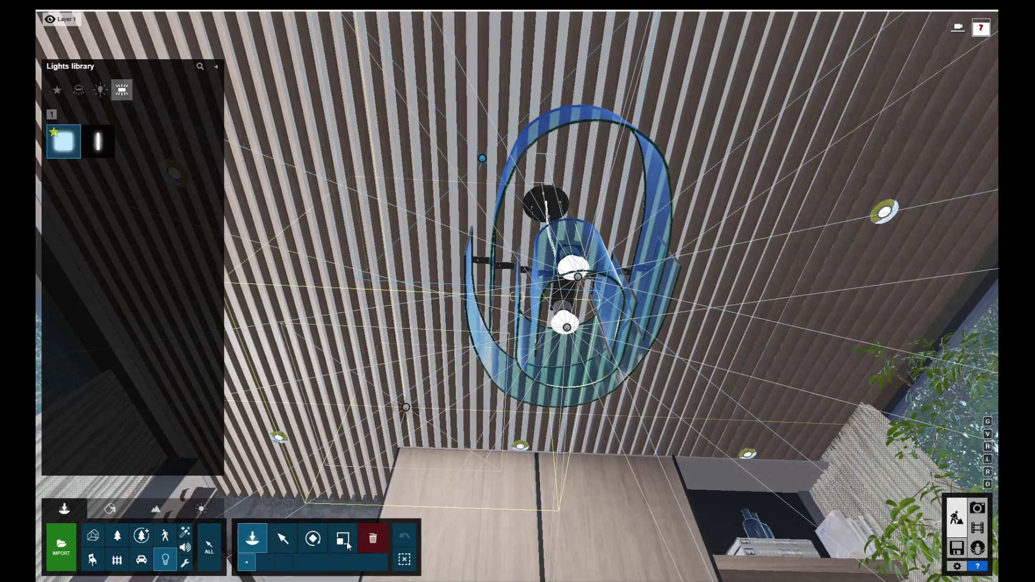
click(284, 539)
click(483, 159)
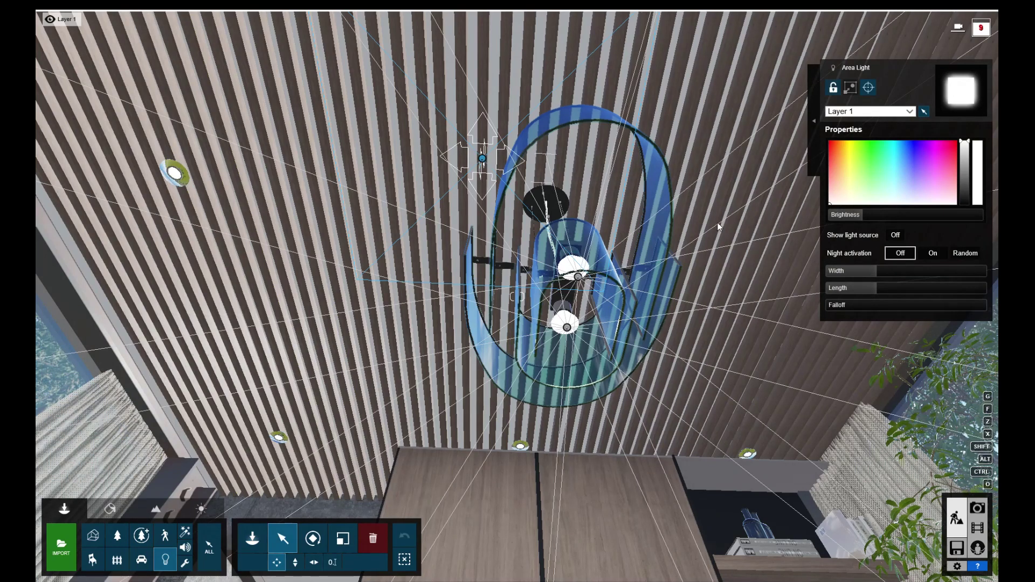
click(903, 270)
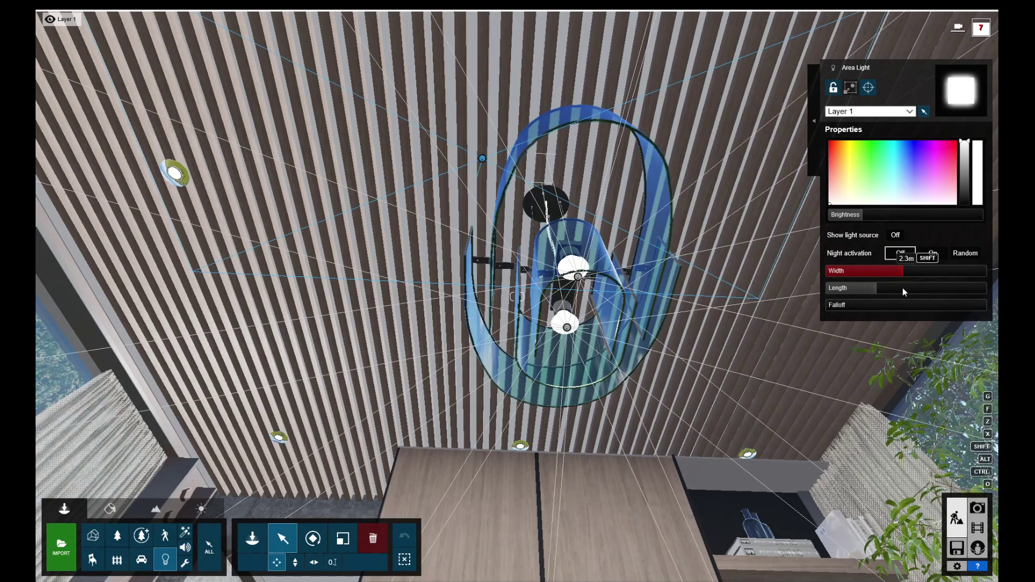
click(907, 288)
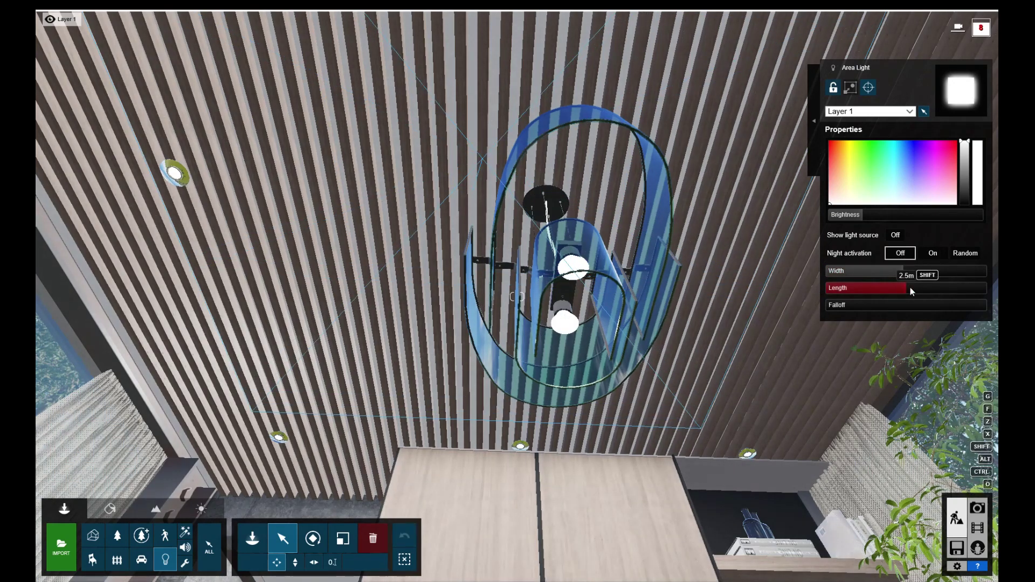
click(911, 288)
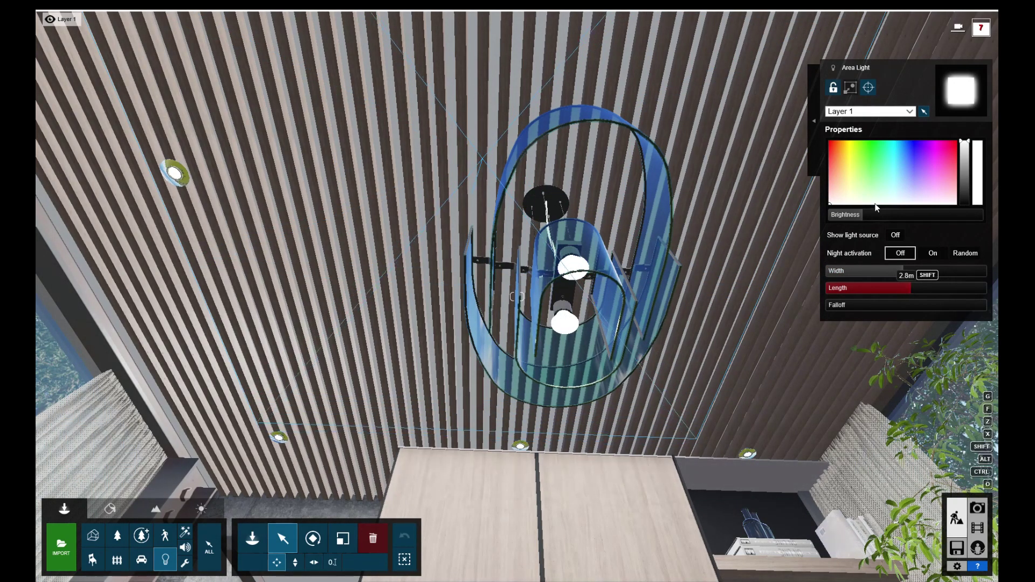
click(839, 175)
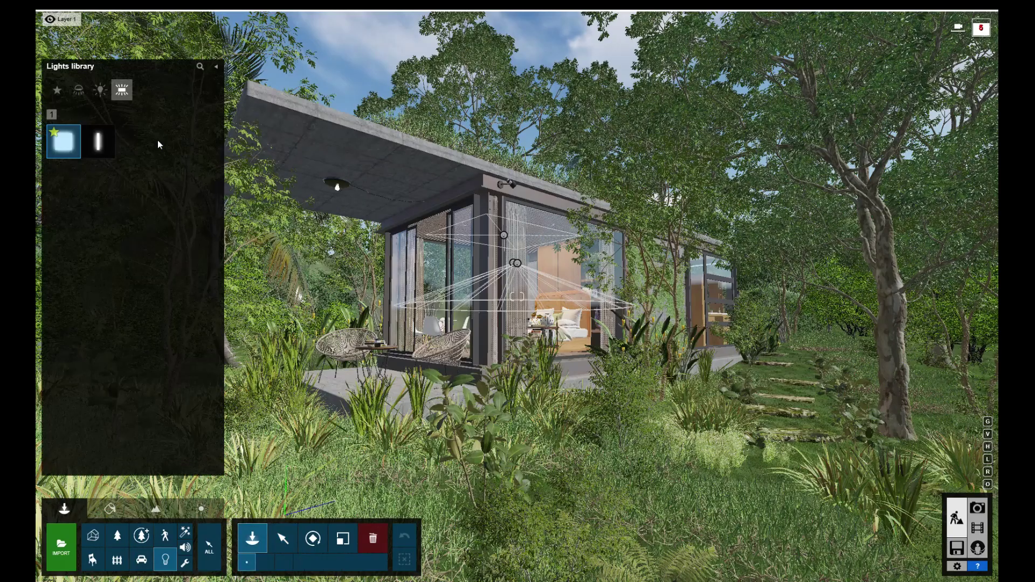
- Choose a spotlight model from the Spotlights category of the Lights library
click(100, 91)
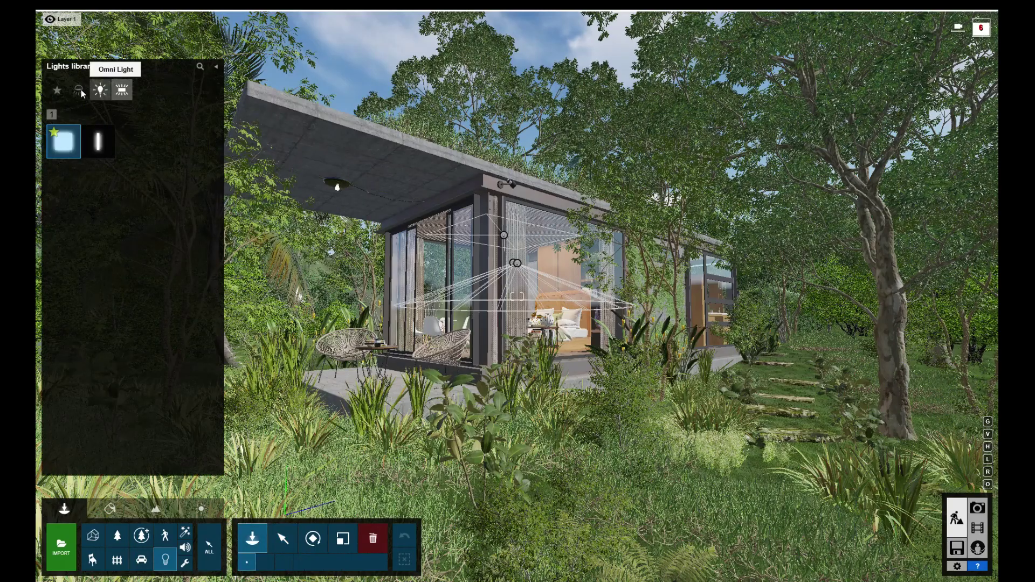
click(80, 91)
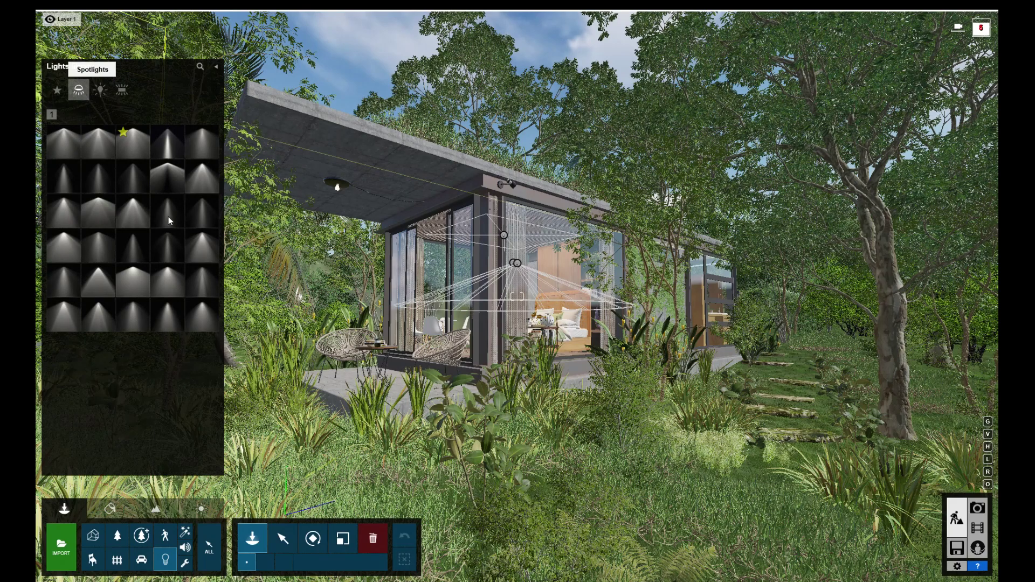
mouse_move(202, 213)
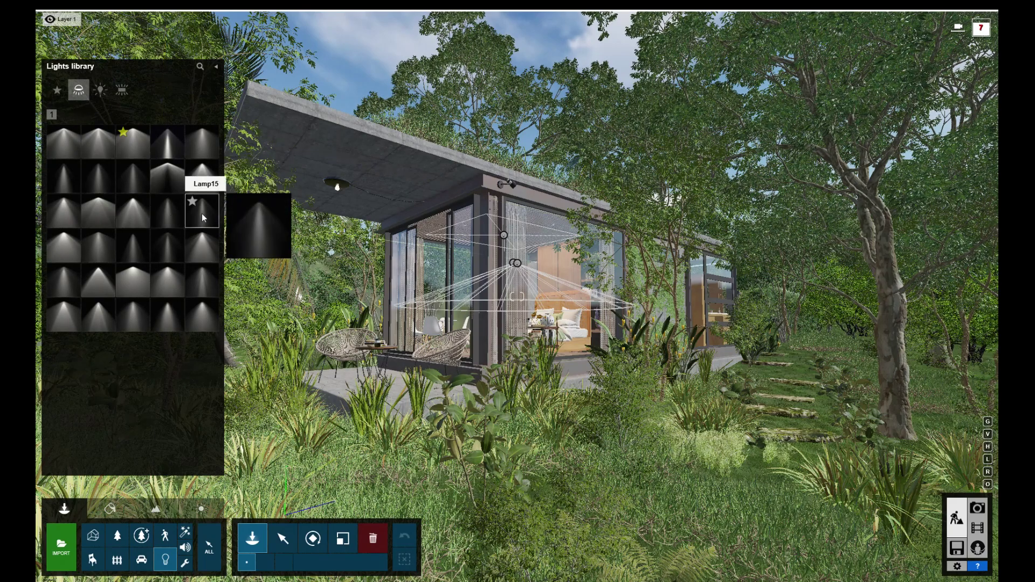
click(101, 244)
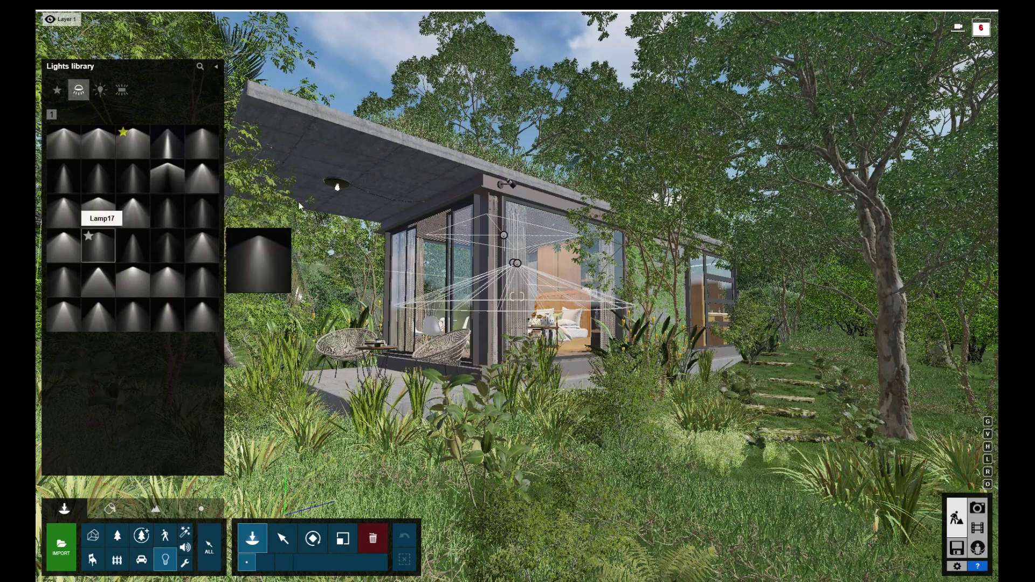
- Place a spotlight at the porch ceiling lamp with a peach tint and 2.1 rad cone angle
click(337, 193)
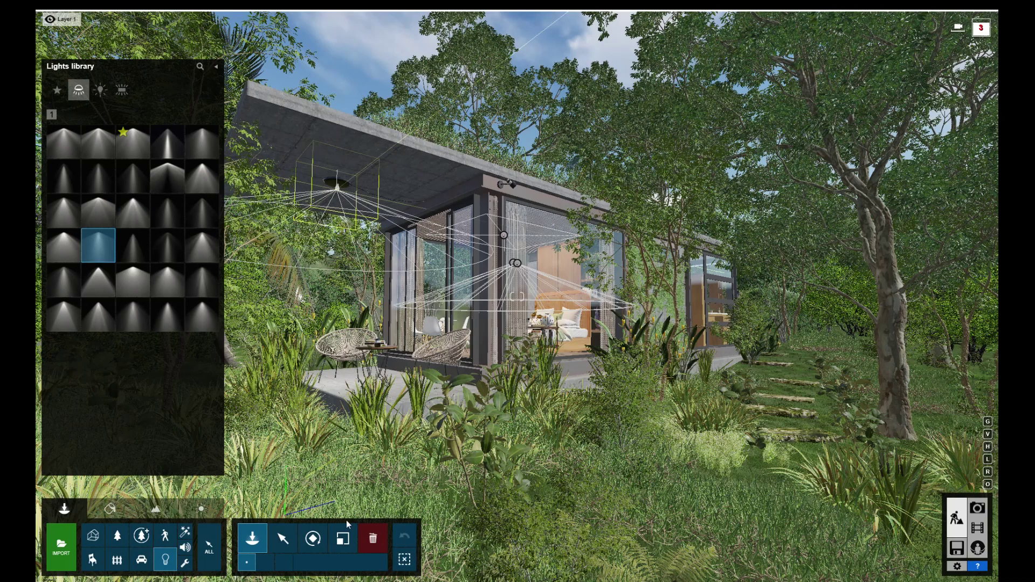
click(282, 538)
click(337, 190)
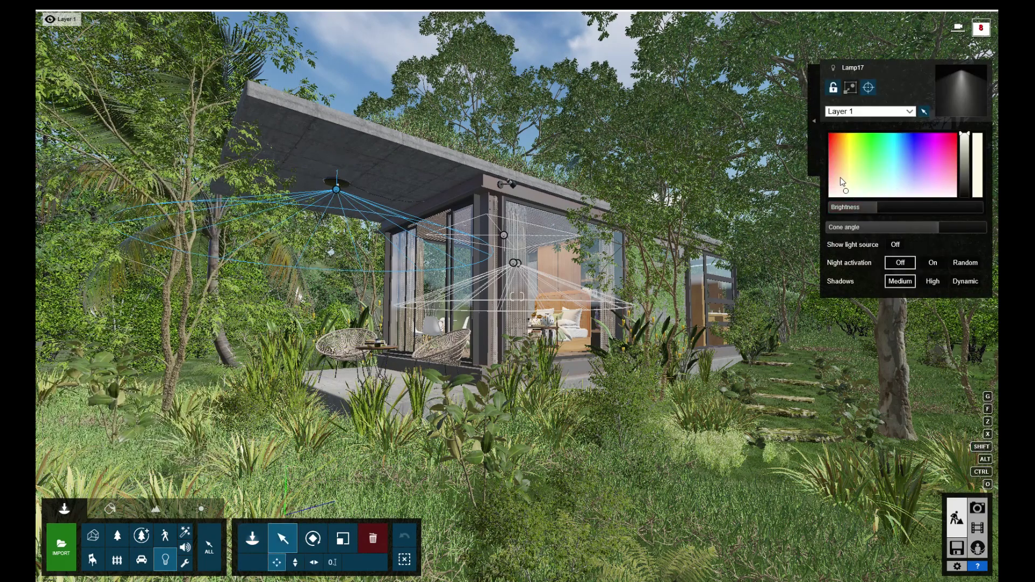
click(840, 177)
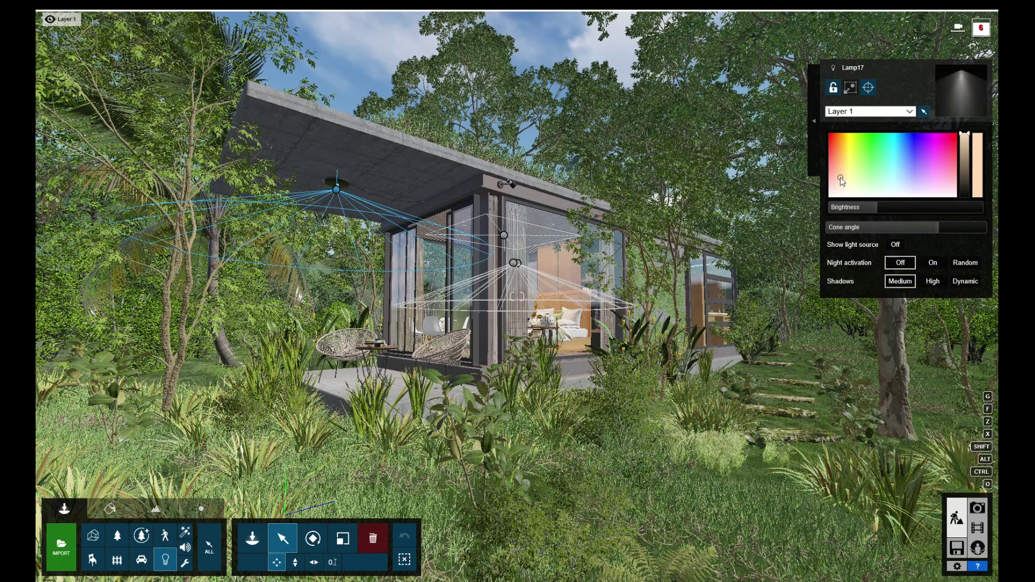
drag(923, 230, 910, 232)
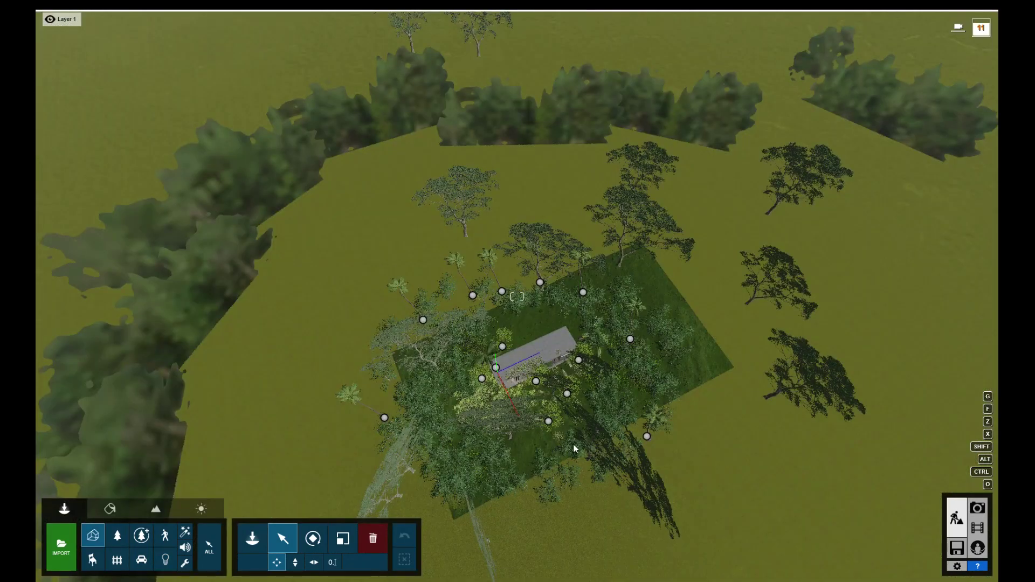
- Swing and zoom the camera down to a low view of the cabin from the grass
mouse_move(574, 448)
right_down()
mouse_move(574, 323)
mouse_move(574, 431)
right_up()
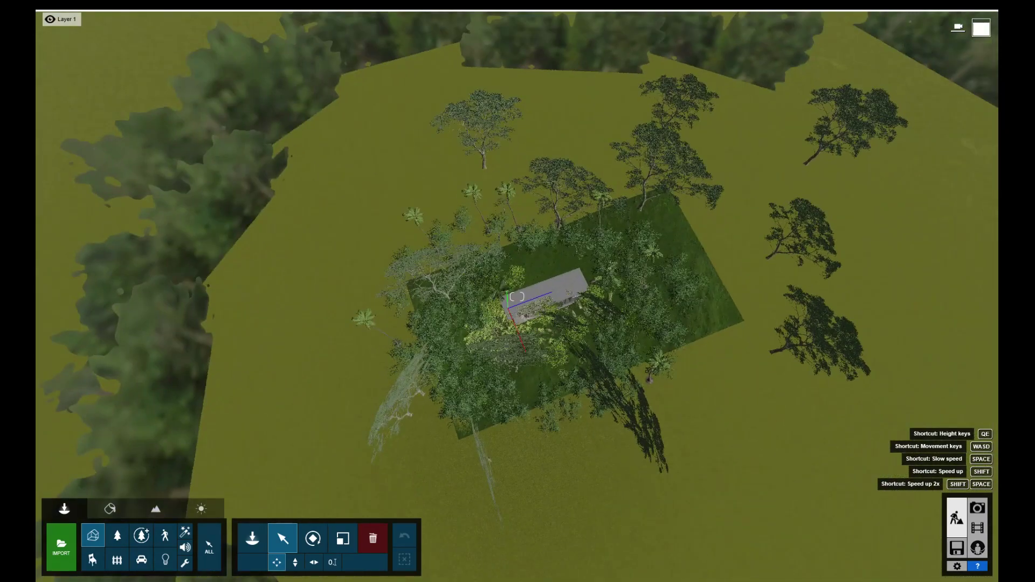
right_drag(530, 280, 529, 324)
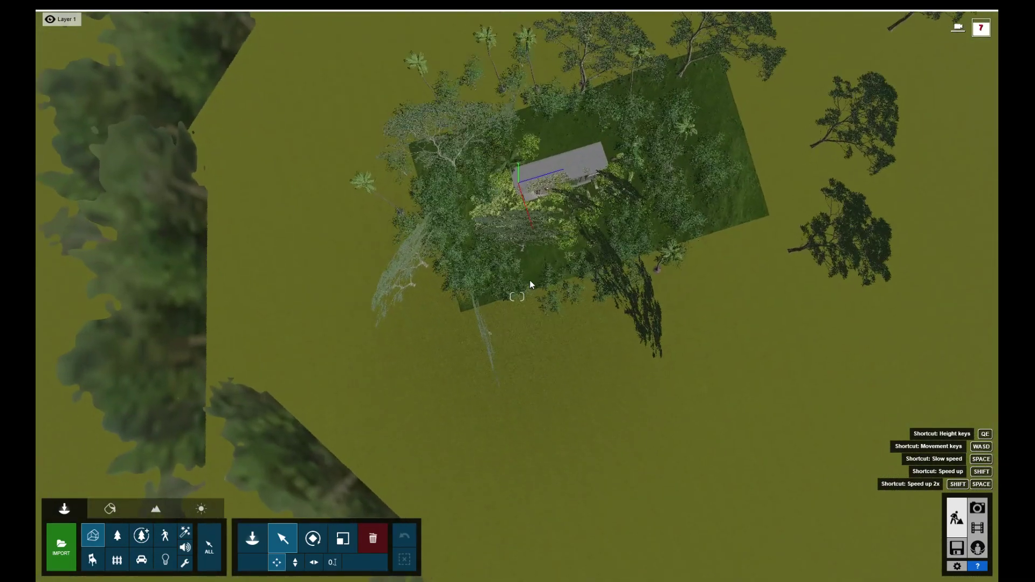
scroll(529, 280, up, 2)
scroll(530, 280, up, 2)
scroll(529, 280, up, 2)
scroll(530, 280, up, 2)
scroll(534, 275, up, 2)
scroll(540, 269, up, 2)
scroll(541, 268, up, 2)
scroll(541, 269, up, 2)
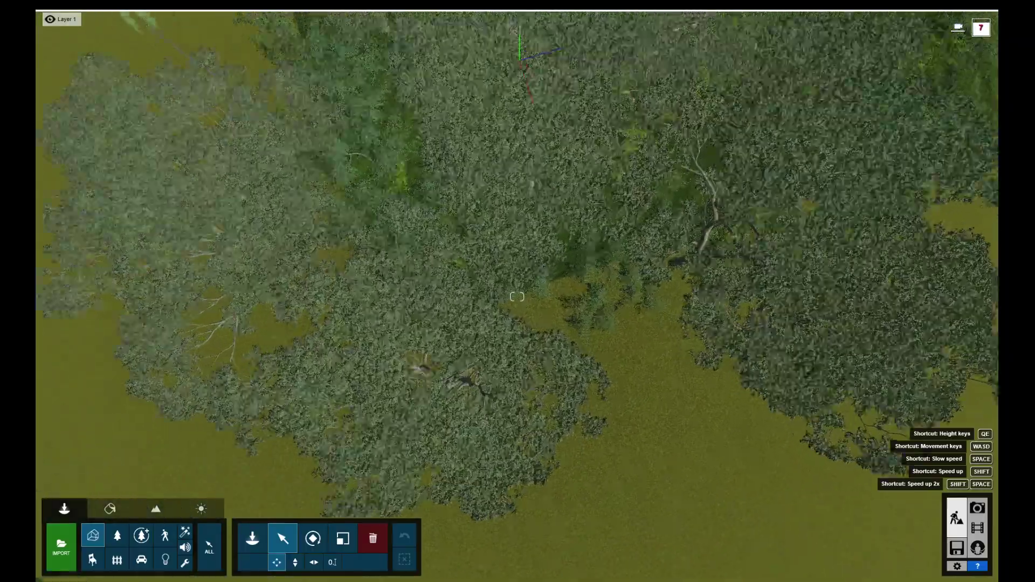
scroll(541, 269, up, 2)
scroll(542, 269, up, 2)
scroll(543, 271, up, 2)
scroll(544, 272, up, 2)
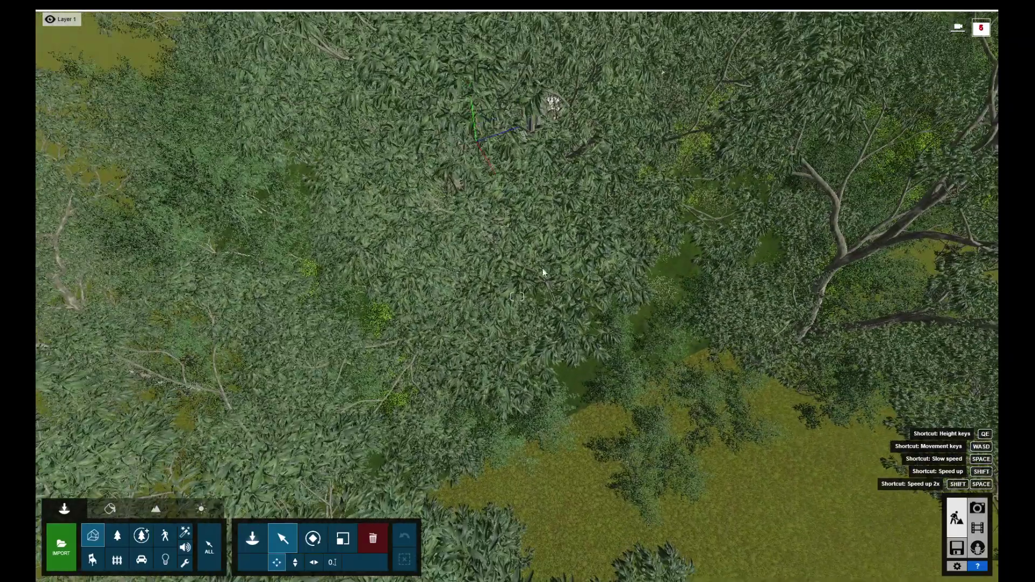
scroll(542, 270, up, 2)
scroll(543, 267, up, 2)
scroll(541, 302, up, 2)
scroll(541, 331, up, 2)
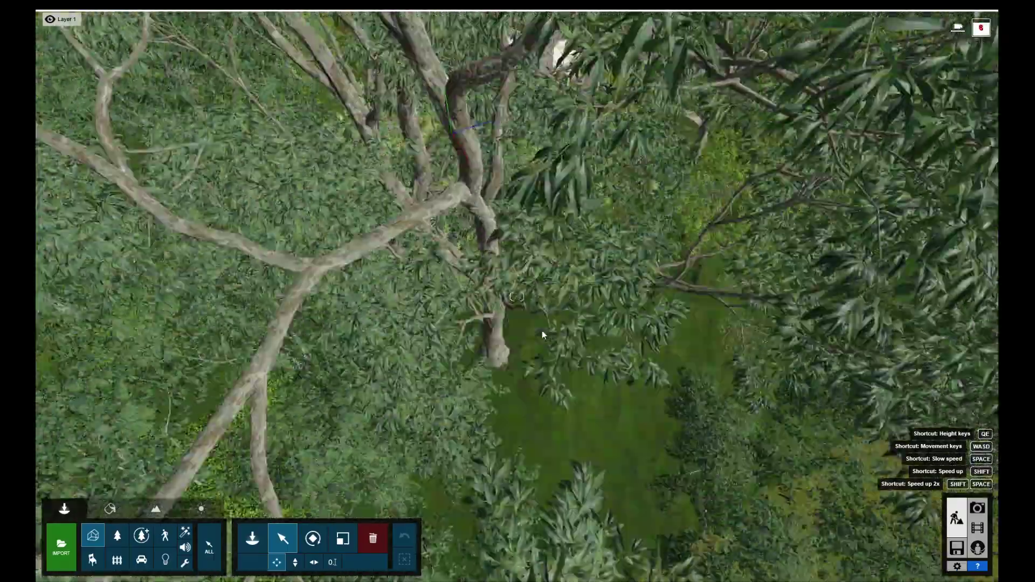
scroll(542, 333, up, 2)
scroll(542, 333, up, 2)
scroll(542, 333, up, 2)
scroll(543, 334, up, 2)
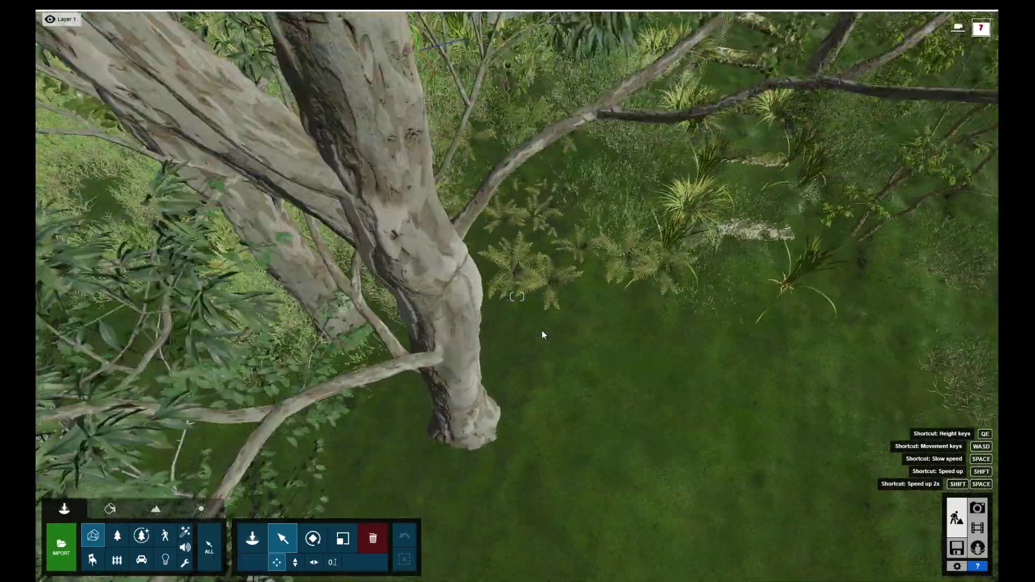
scroll(542, 331, up, 2)
scroll(541, 331, up, 2)
right_drag(542, 330, 554, 276)
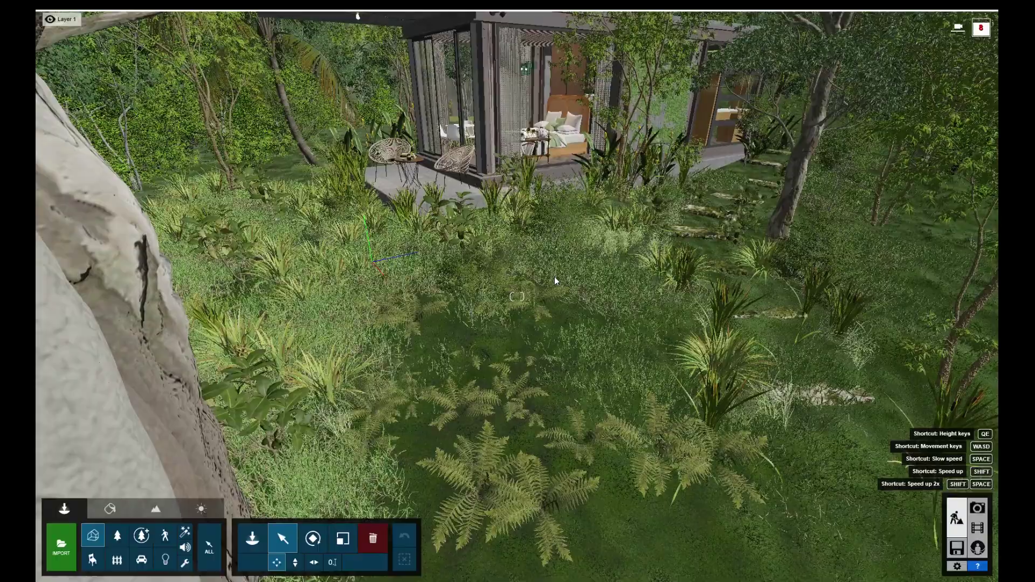
scroll(554, 280, up, 2)
scroll(554, 334, up, 2)
scroll(554, 335, up, 2)
scroll(554, 335, up, 2)
mouse_move(517, 296)
right_down()
mouse_move(516, 281)
mouse_move(517, 291)
right_up()
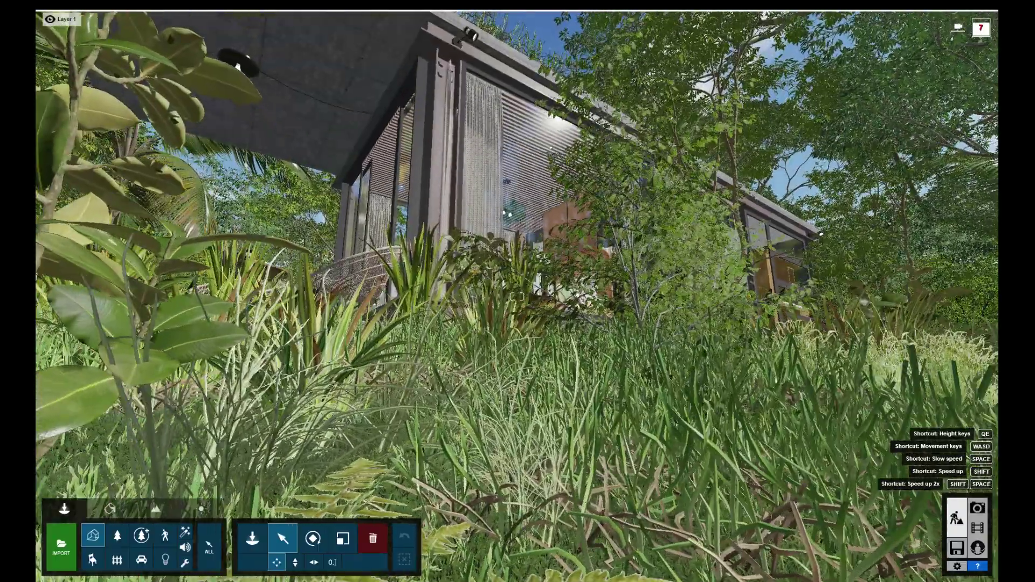
- Adjust the camera distance and sideways position to frame the whole cabin between the trees
scroll(554, 190, down, 2)
scroll(554, 190, down, 2)
scroll(554, 189, down, 2)
scroll(554, 189, down, 1)
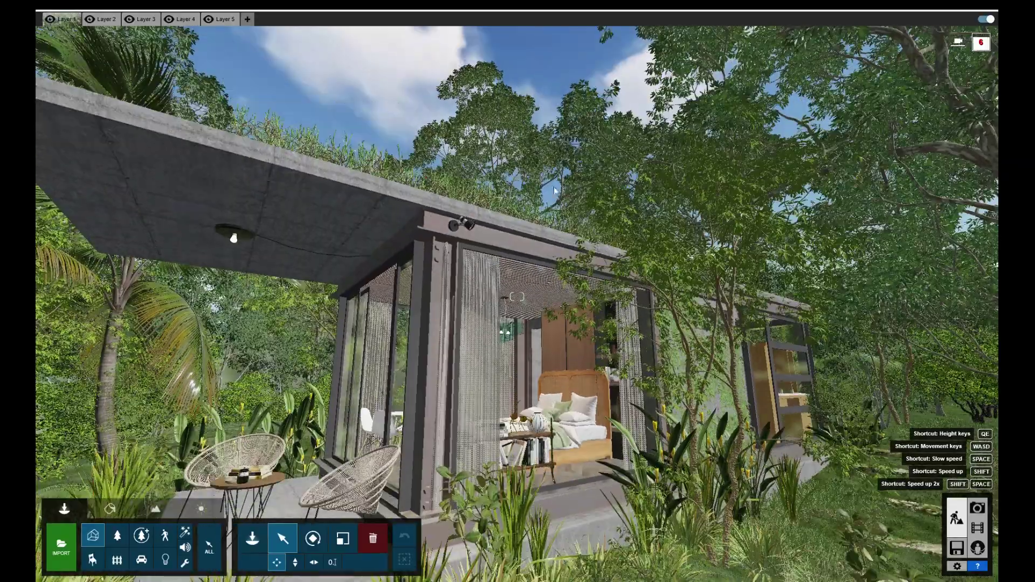
scroll(554, 190, up, 2)
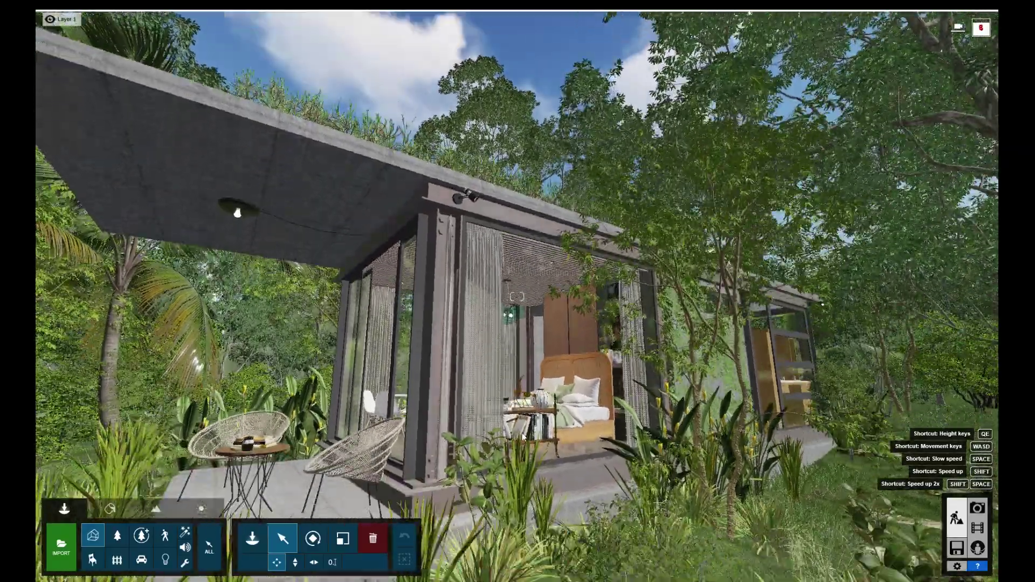
scroll(520, 387, down, 2)
scroll(519, 387, down, 3)
scroll(519, 387, down, 2)
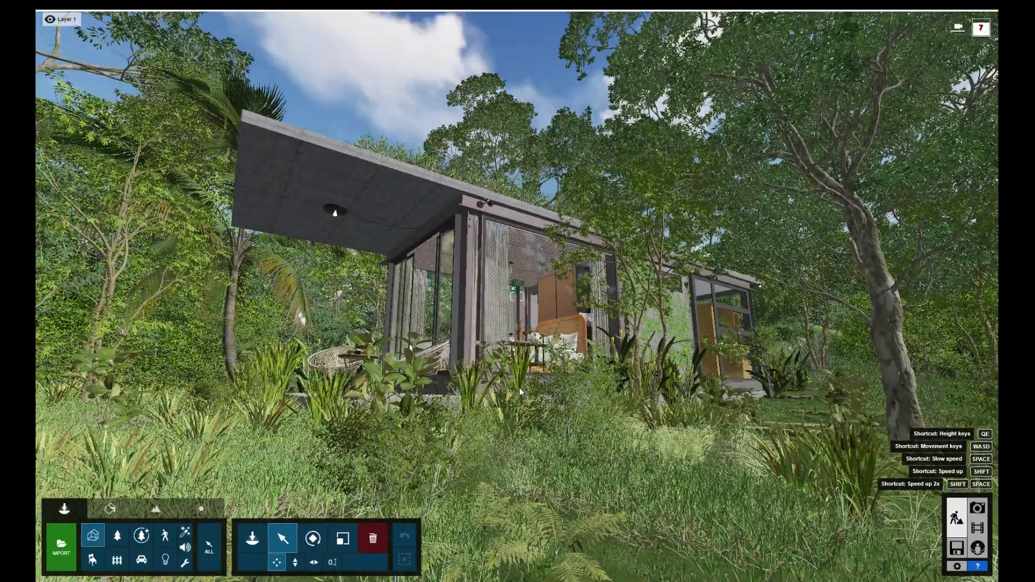
scroll(519, 387, down, 3)
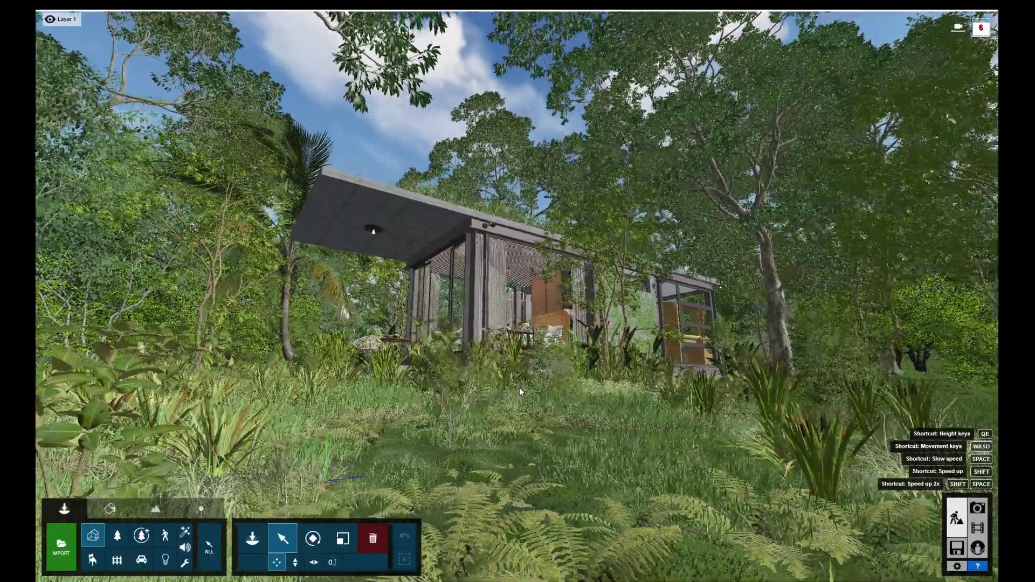
key(d)
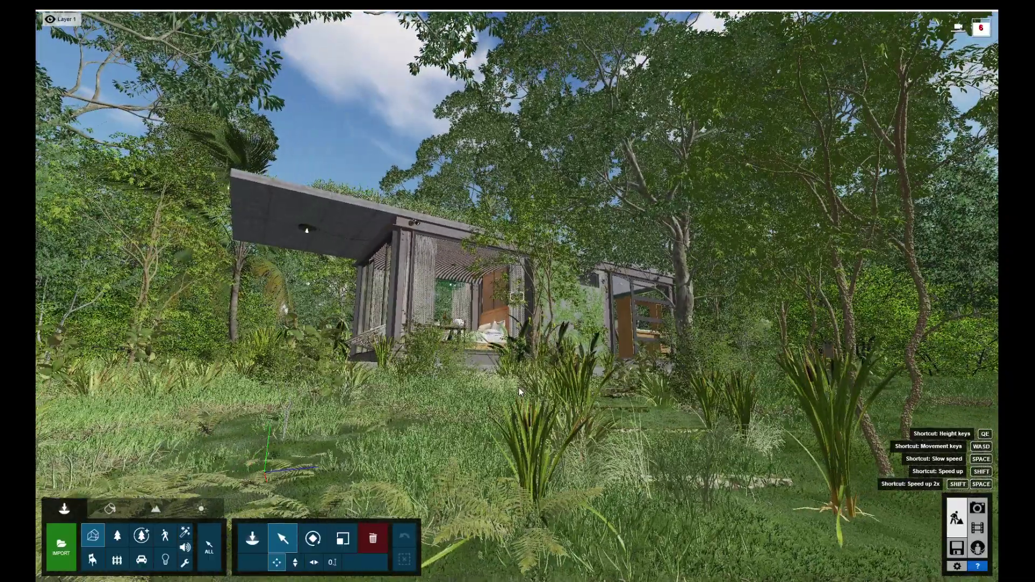
key(d)
key(w)
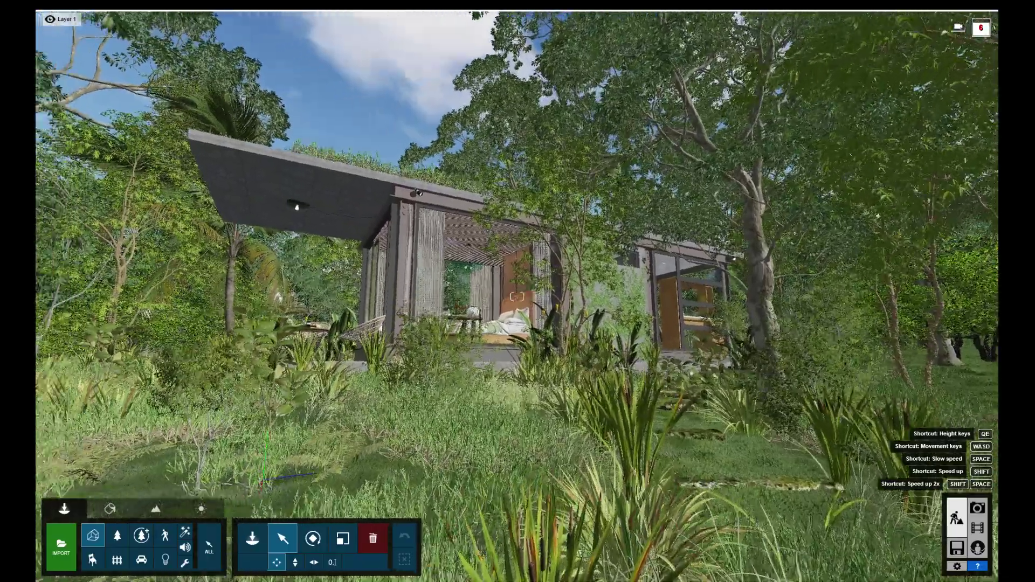
key(a)
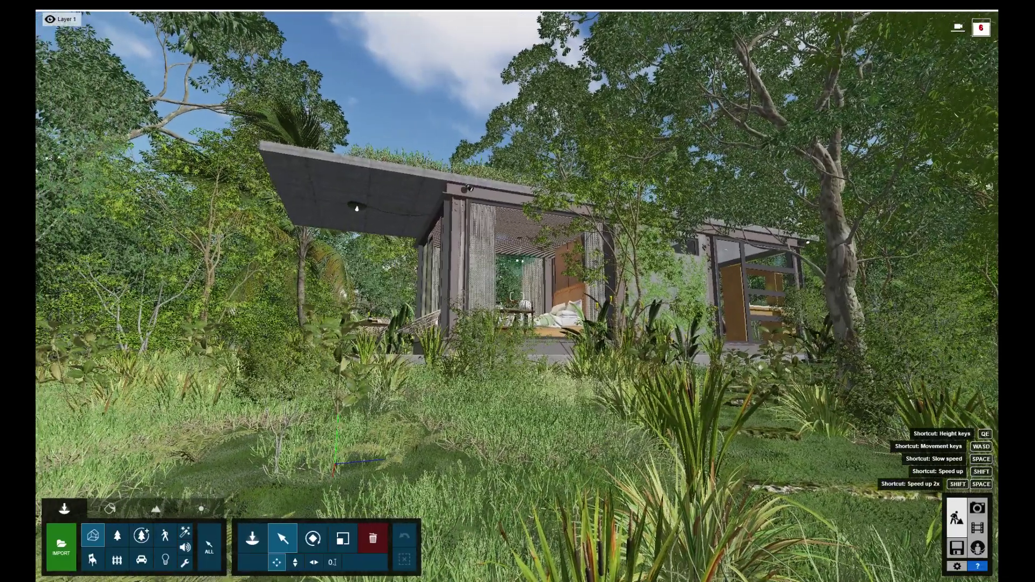
key(a)
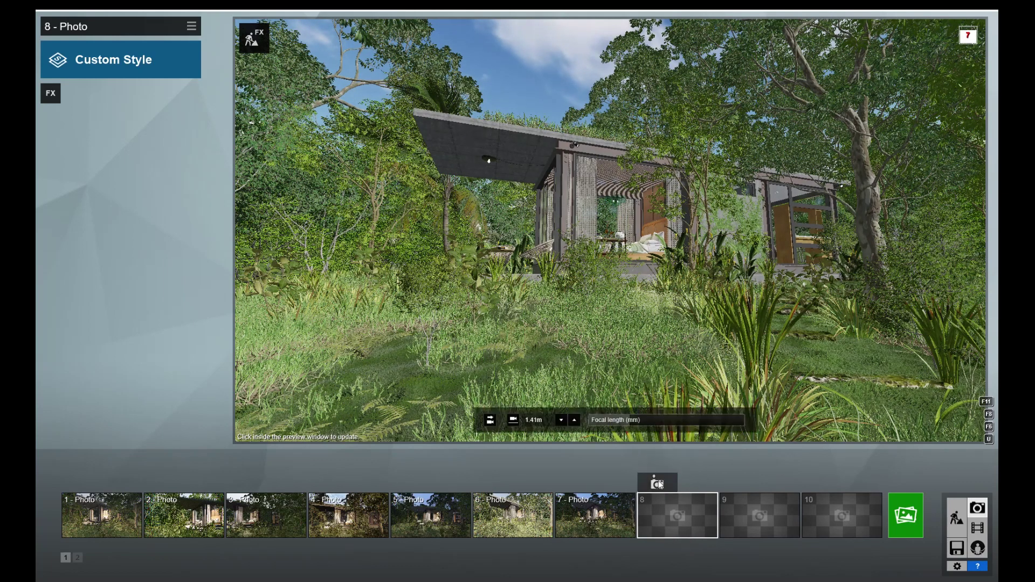
- Store the low jungle view of the cabin as photo 8 in Photo mode
click(657, 483)
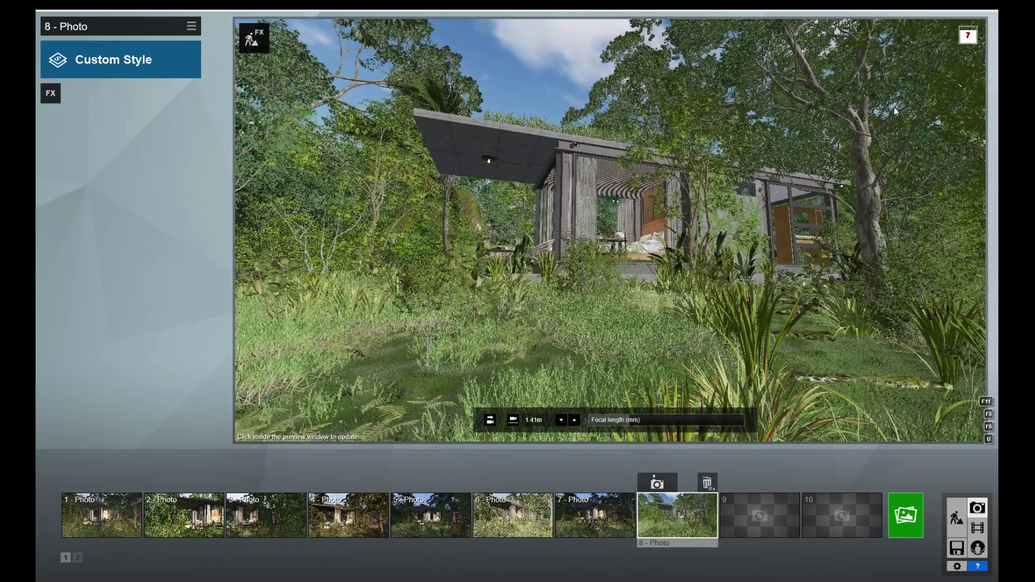
- Load the forest cabin evening .lme effects file through File > Load effects
click(192, 28)
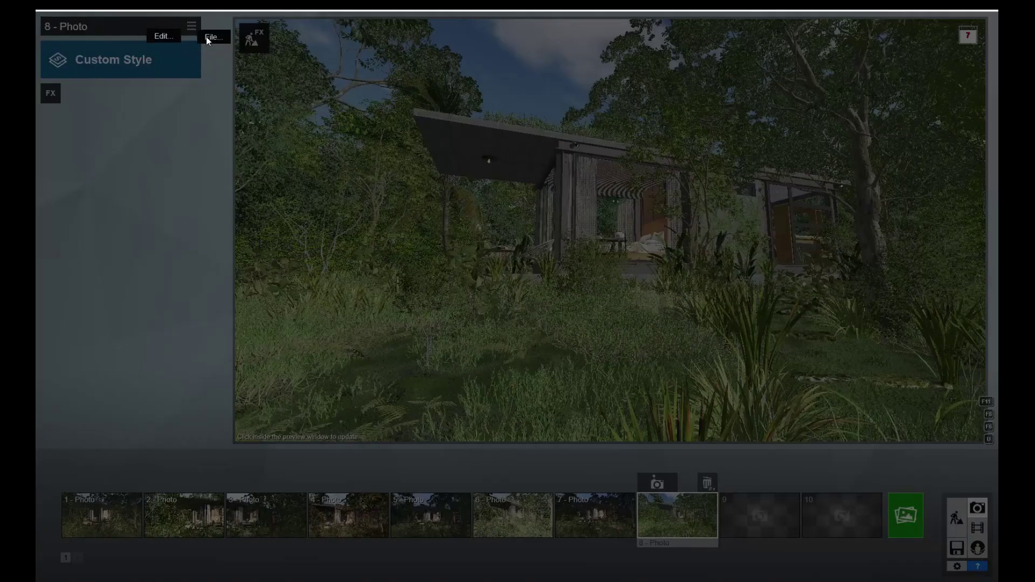
click(206, 37)
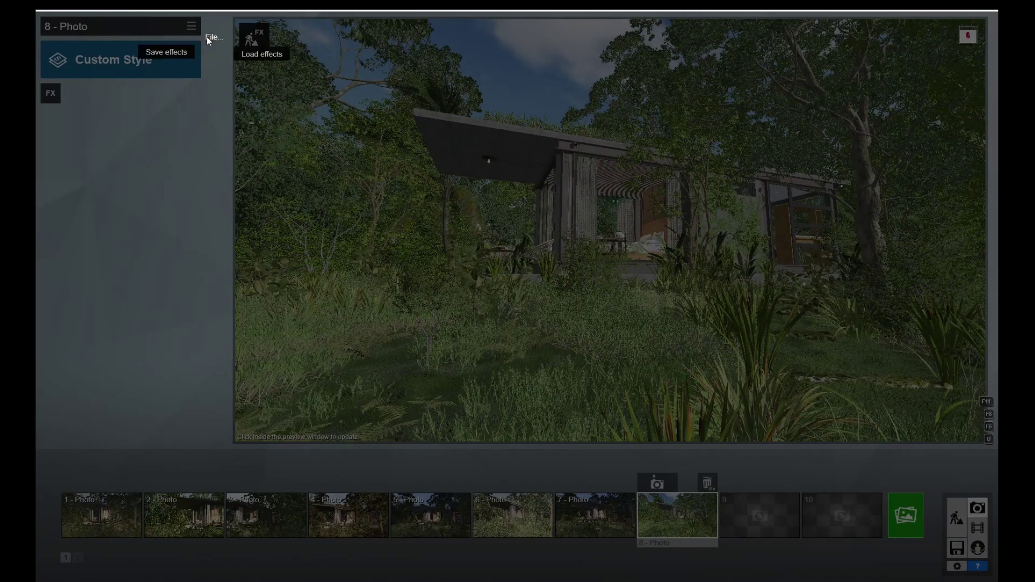
click(247, 54)
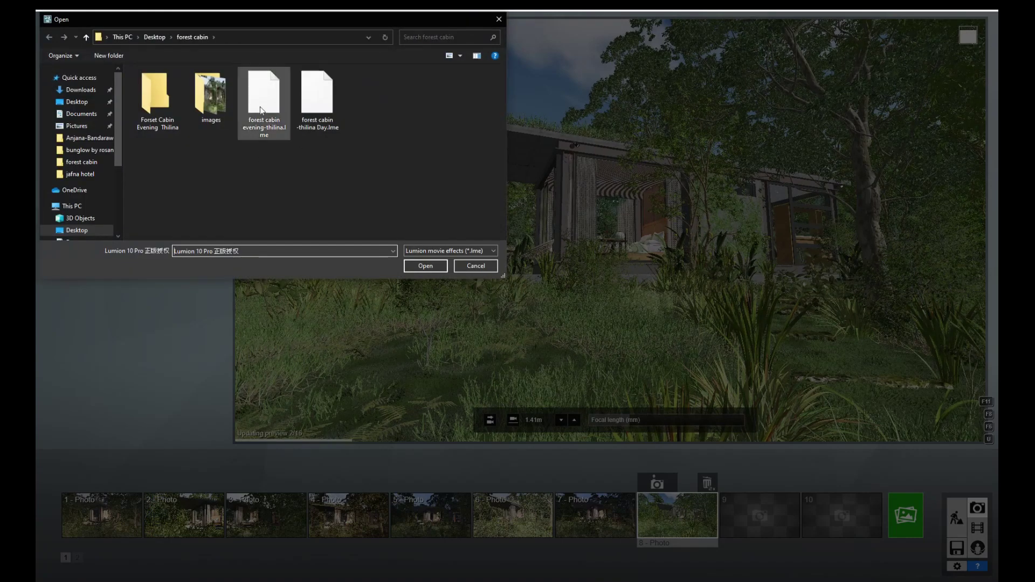
click(263, 105)
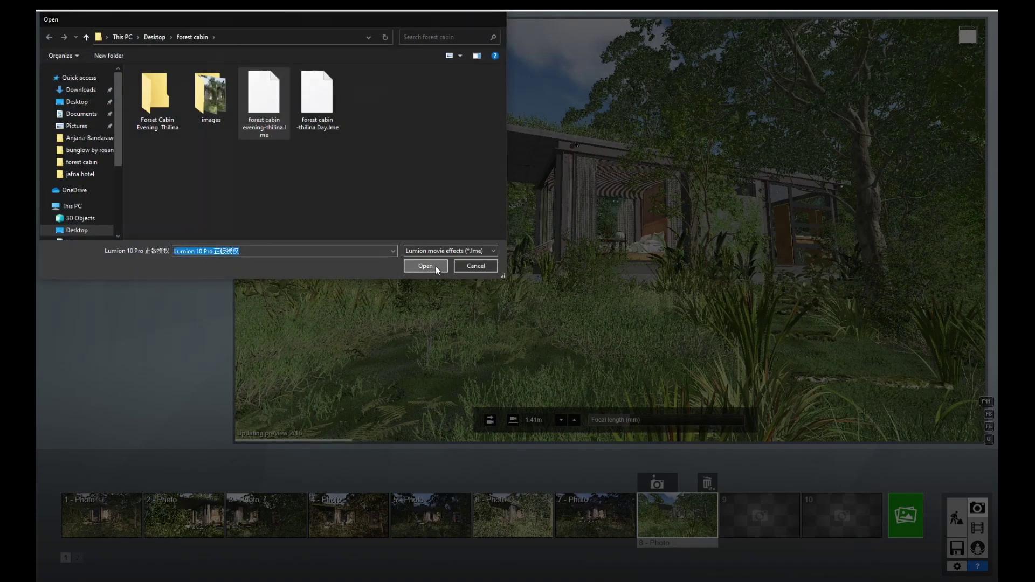
click(436, 267)
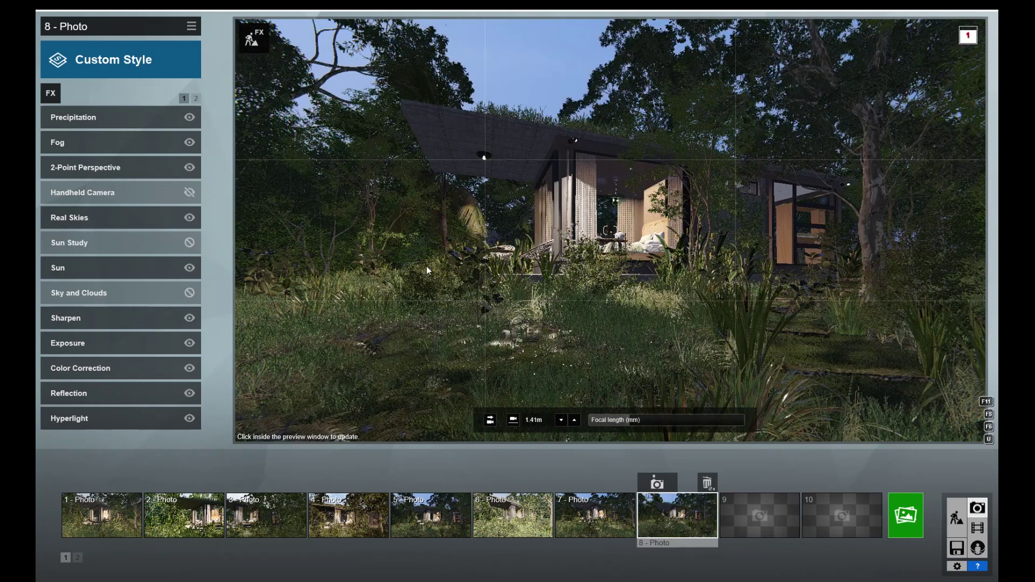
- Refresh photo 8's preview to the dusky evening look and browse FX pages 1 and 2
click(425, 267)
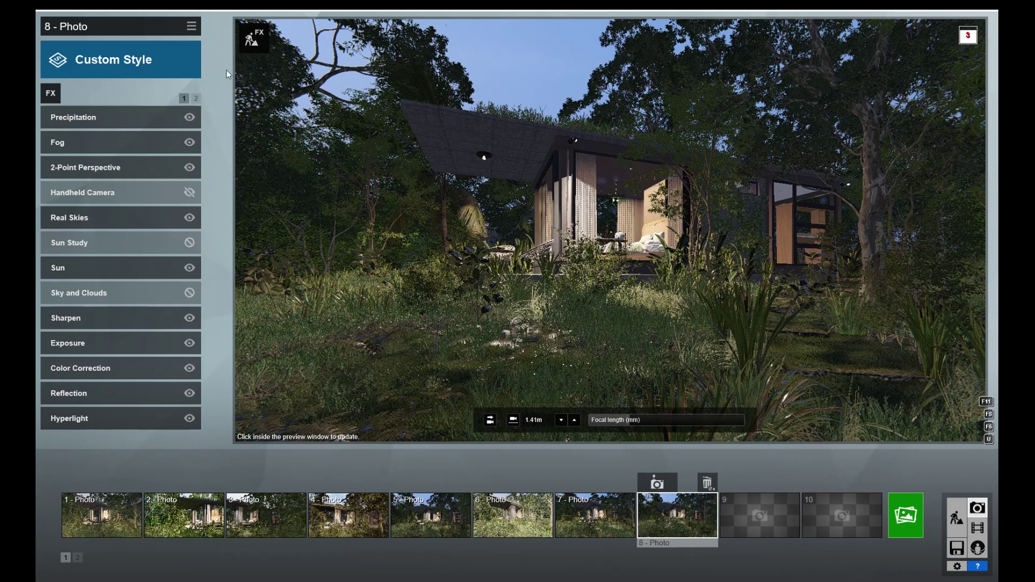
click(195, 98)
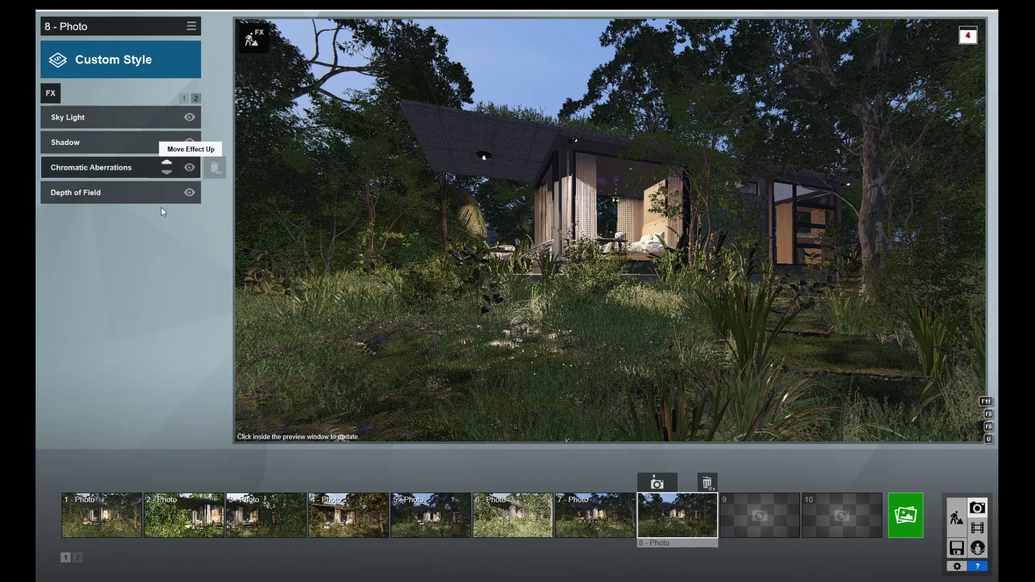
click(182, 99)
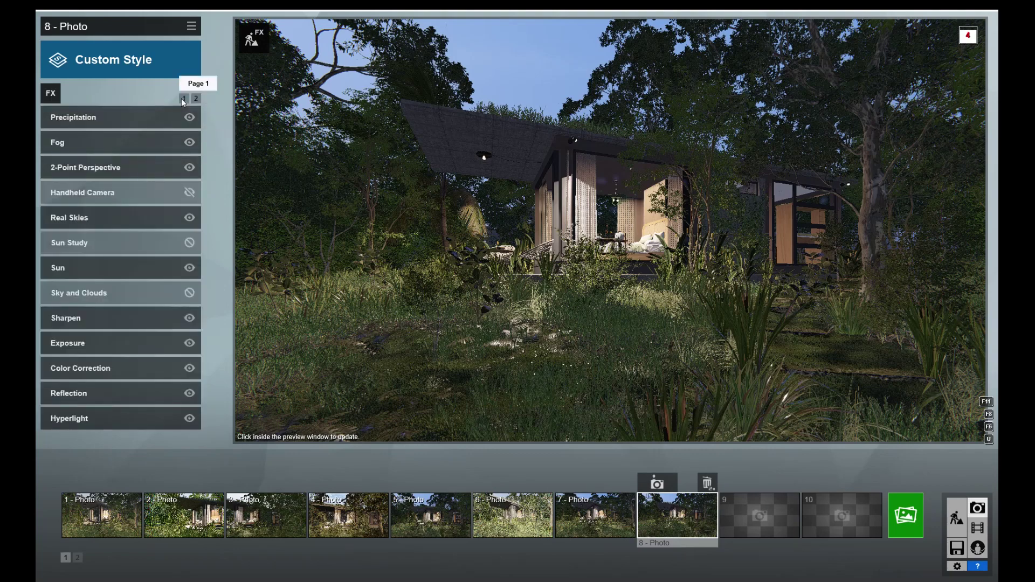
- Review the Precipitation, Fog and 2-Point Perspective effect settings
click(87, 121)
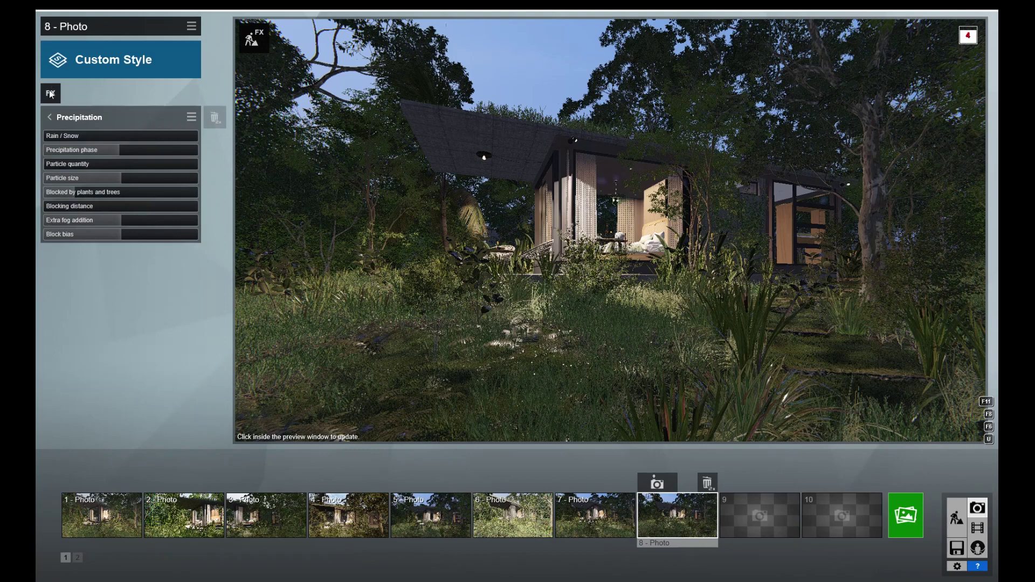
click(50, 117)
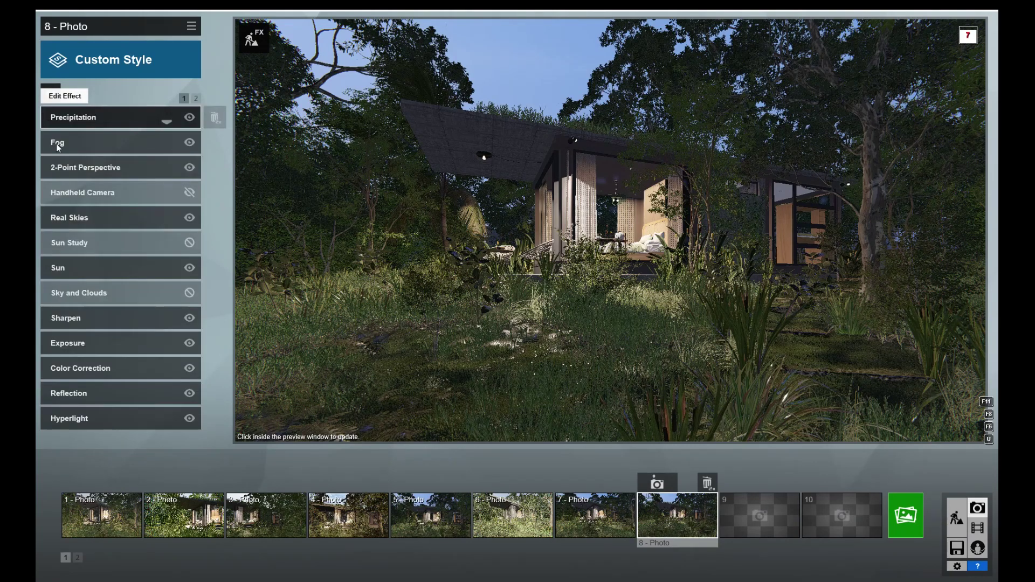
click(56, 143)
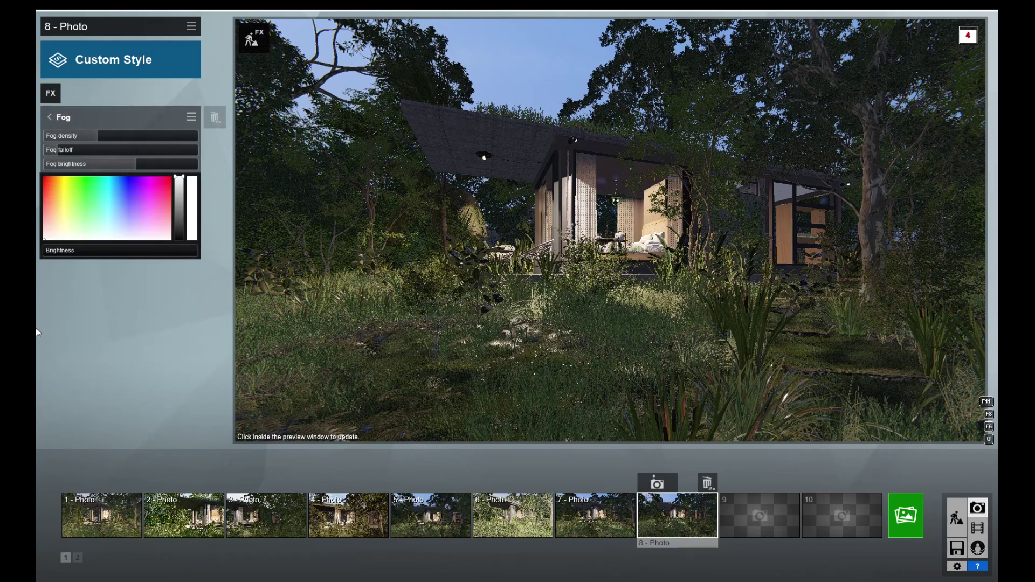
click(49, 118)
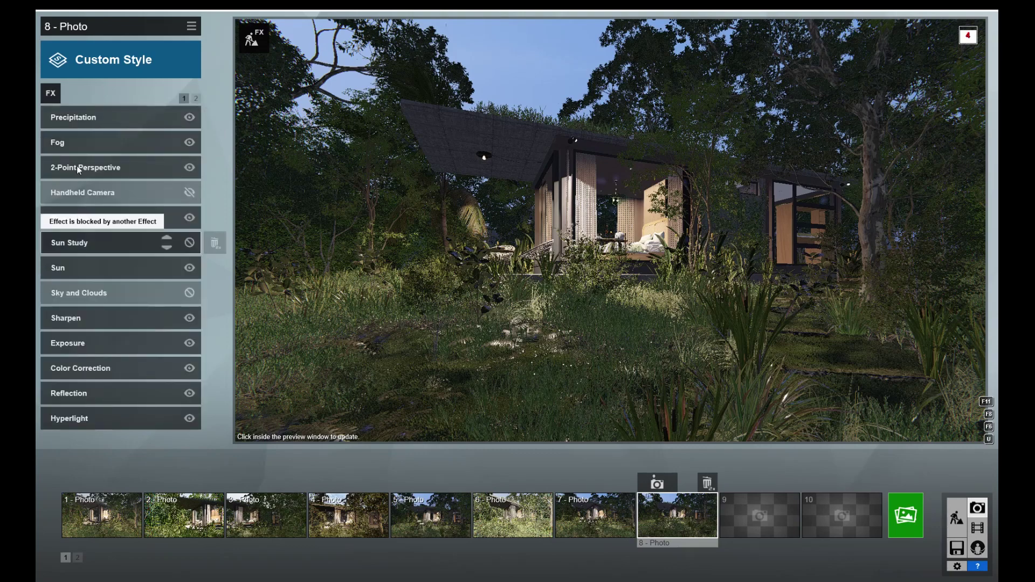
click(76, 166)
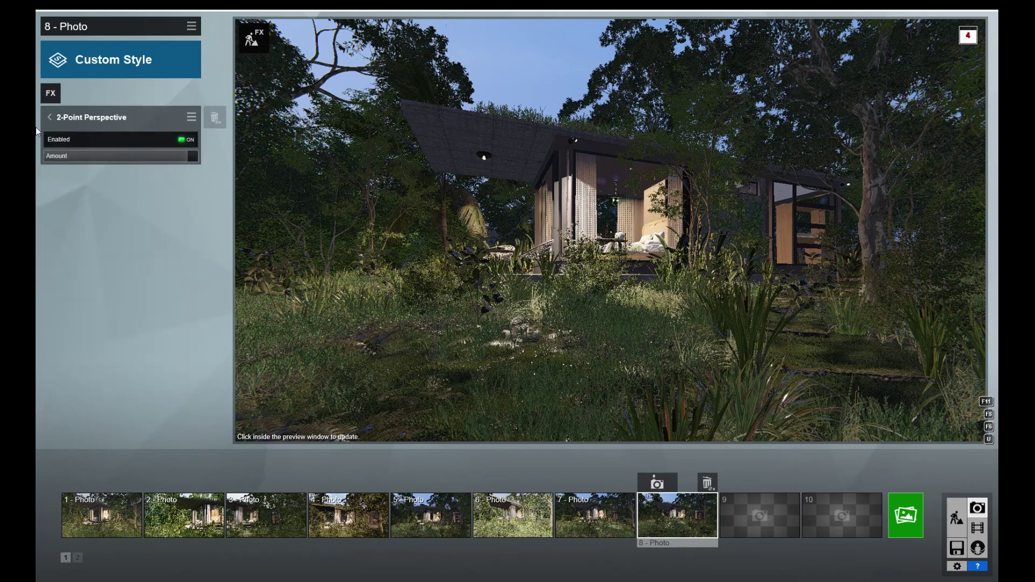
key(Escape)
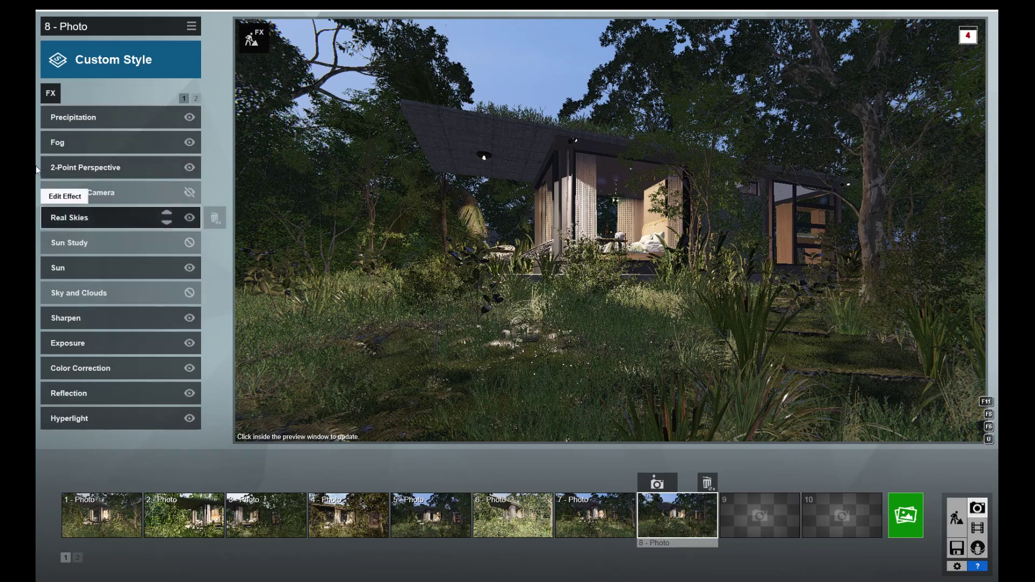
- Set photo 8's Real Skies effect to a blue Evening sky from the sky library
key(Return)
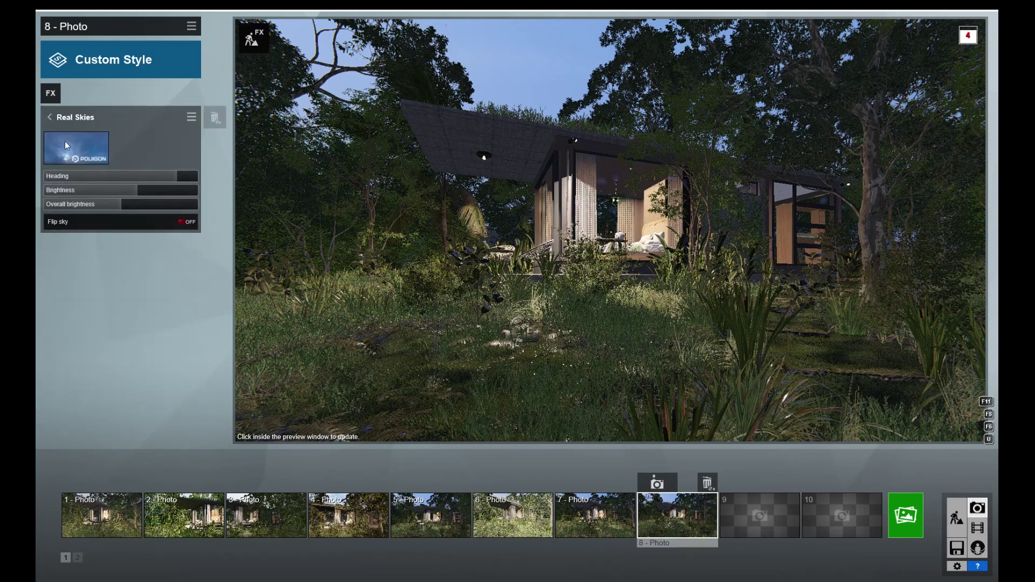
click(69, 143)
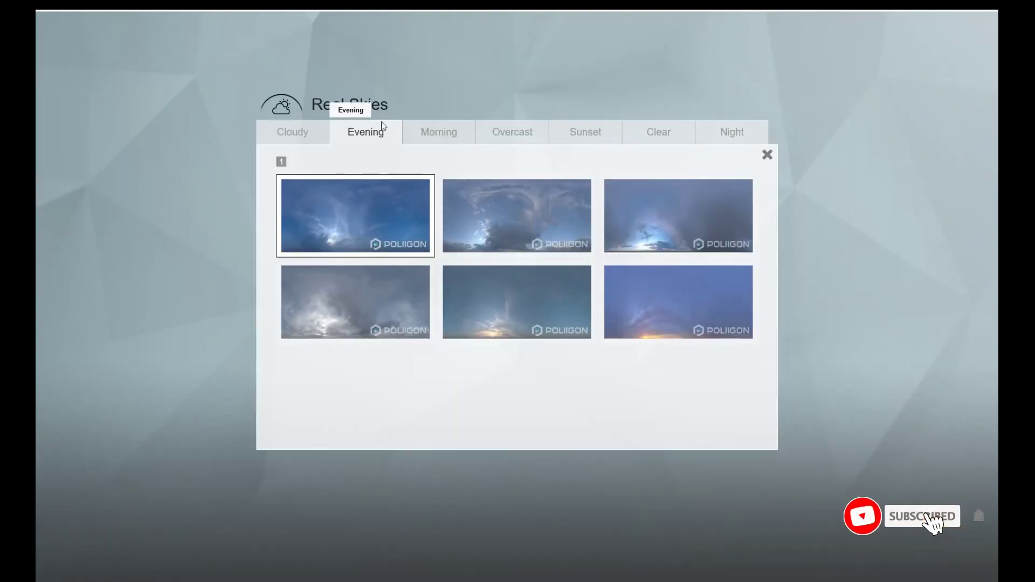
click(766, 156)
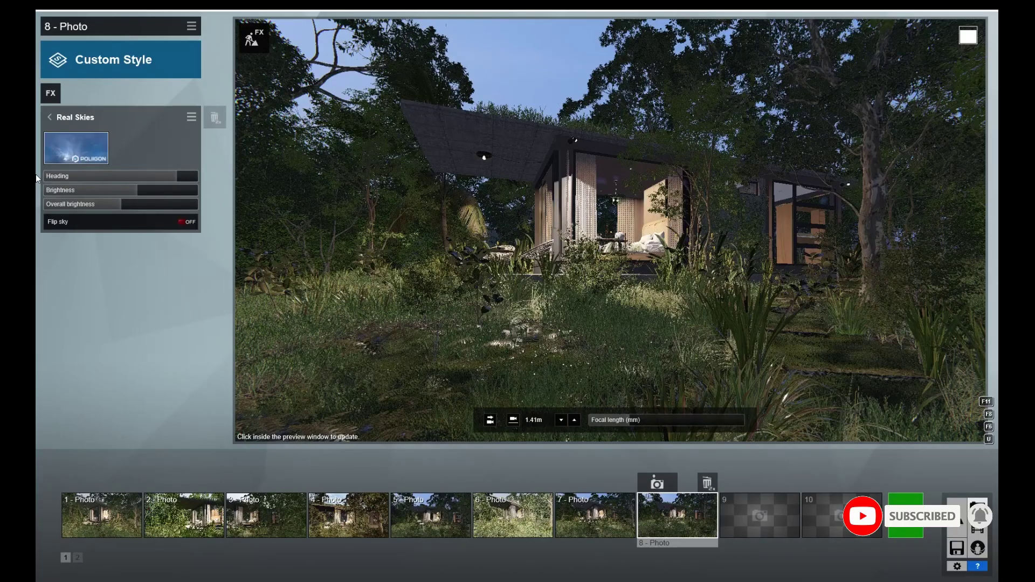
click(49, 119)
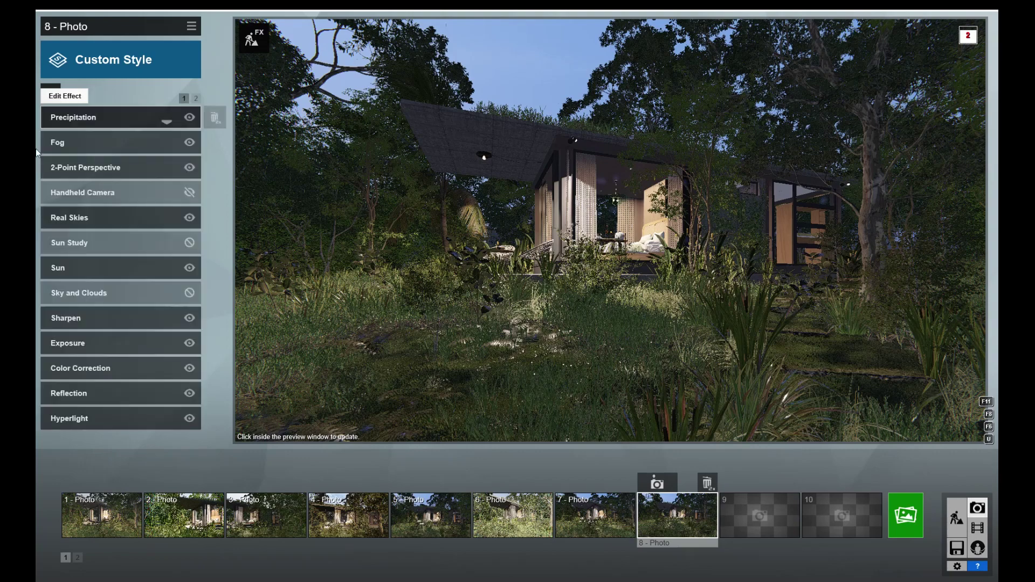
- Inspect photo 8's Sun, Sharpen and Exposure settings, ending on Color Correction
click(60, 269)
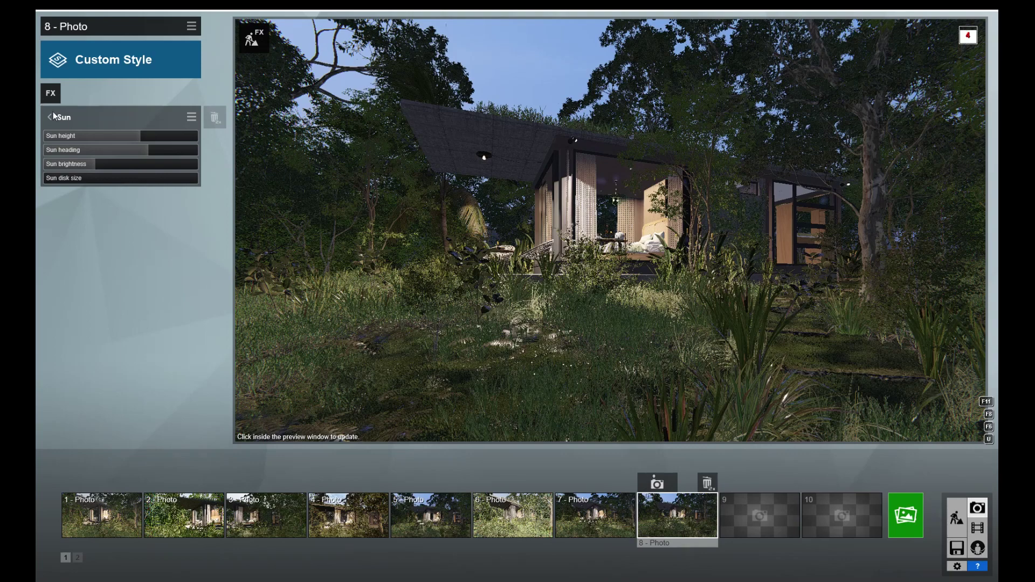
click(40, 186)
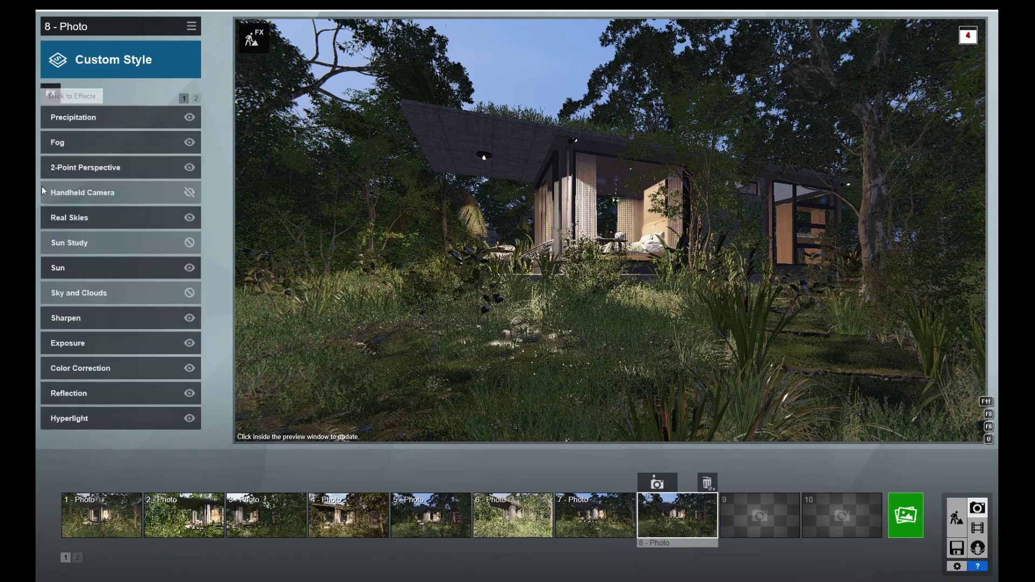
click(59, 322)
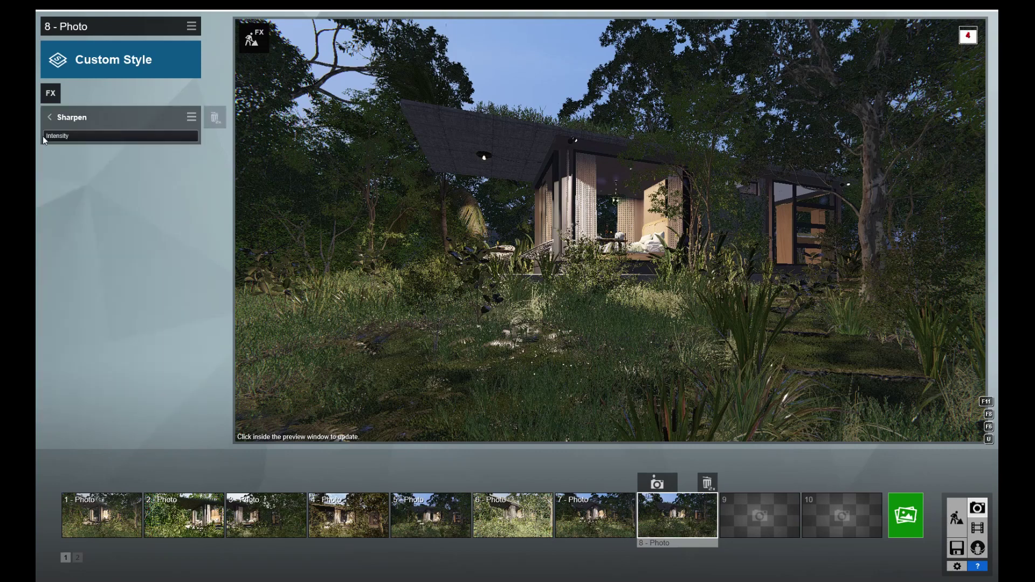
mouse_move(119, 135)
click(49, 117)
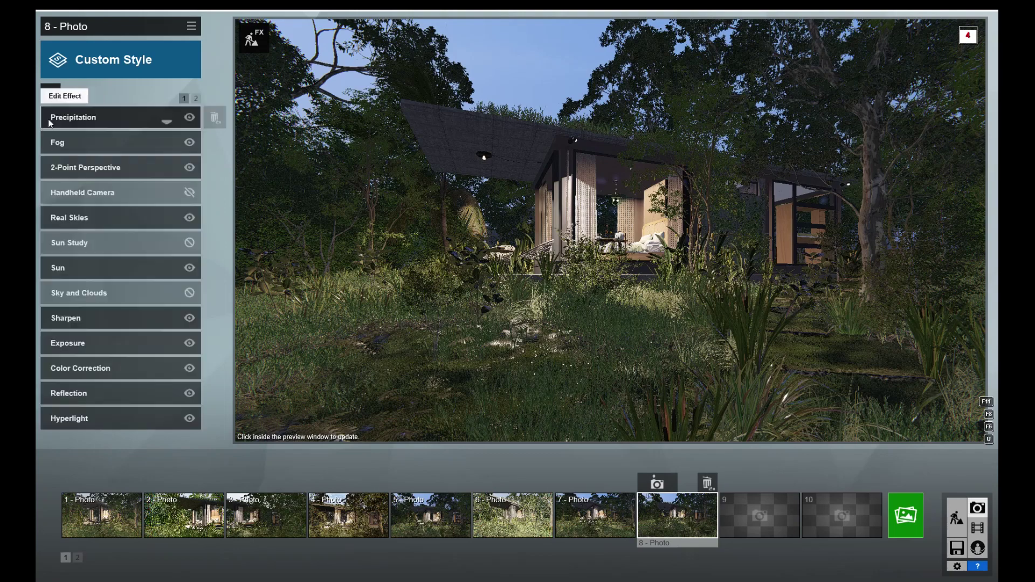
click(68, 344)
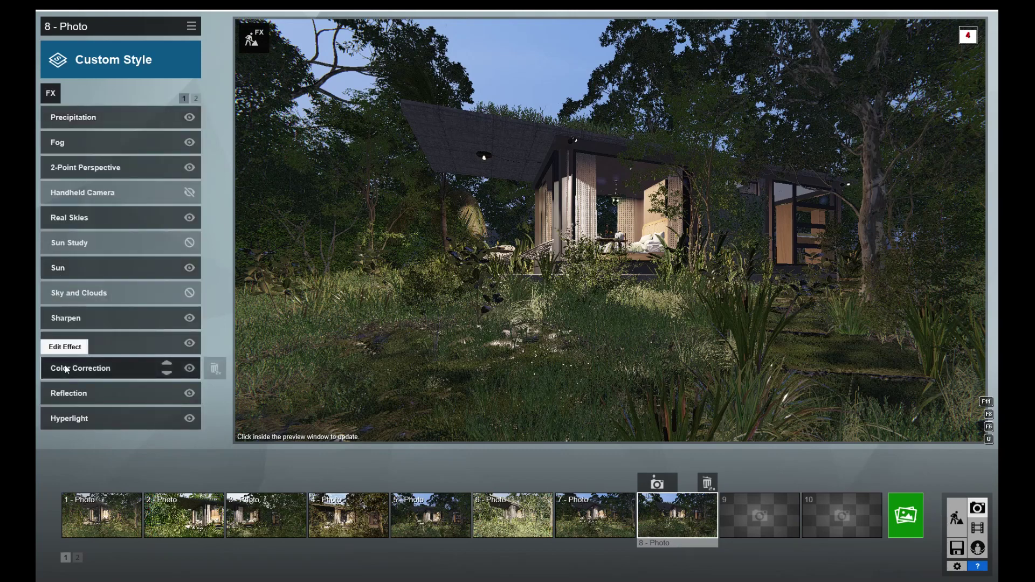
click(66, 368)
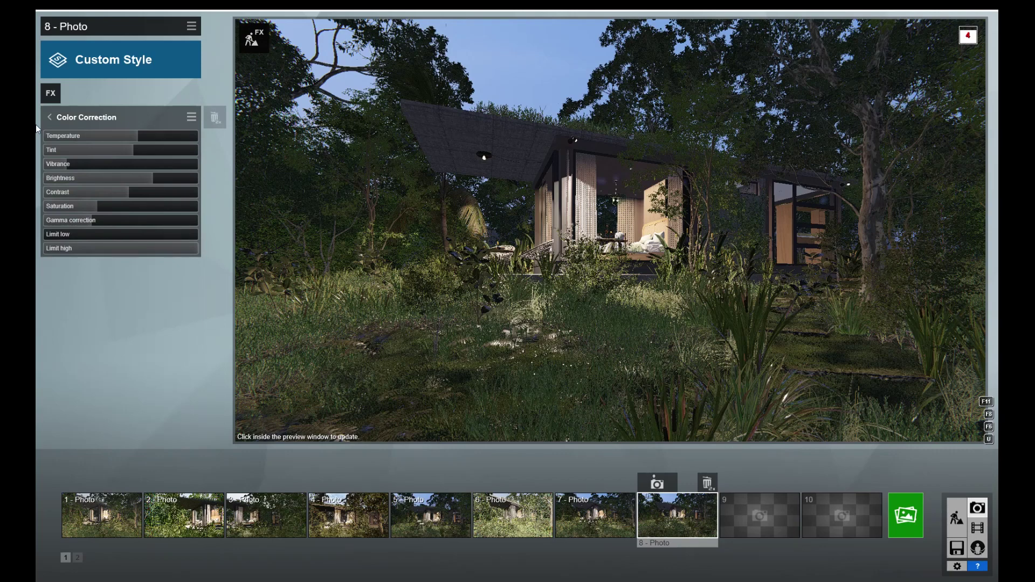
- Go back to the FX list and show photo 8's Reflection effect settings
click(49, 116)
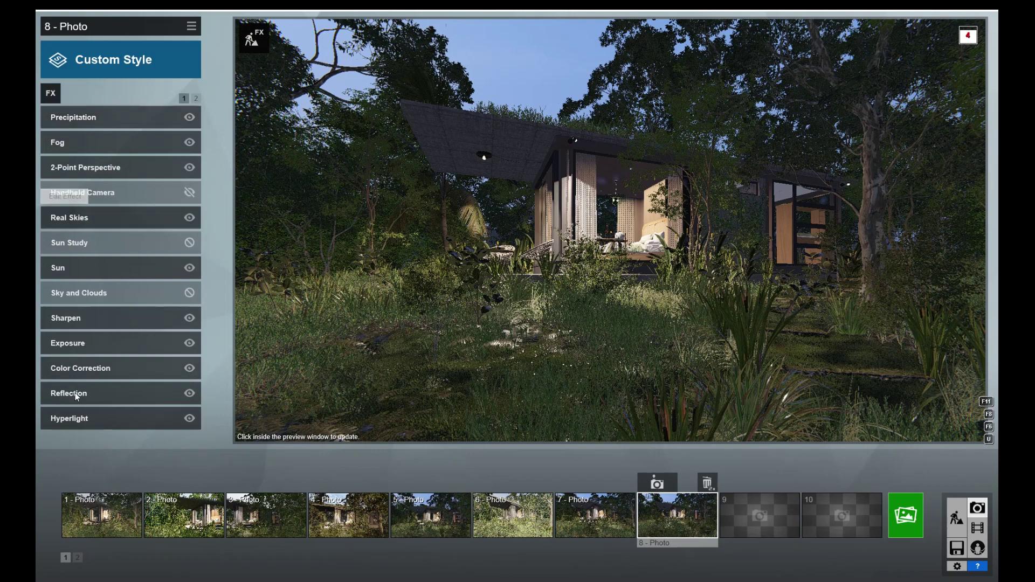
click(77, 394)
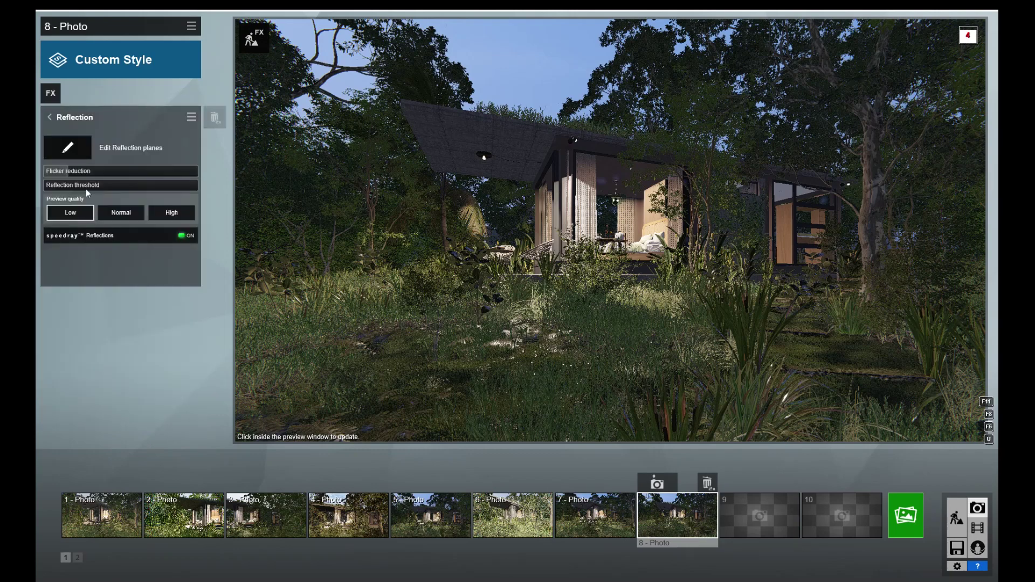
- Delete reflection planes 9, 8, 7 and 6 in the reflection plane editor
click(69, 151)
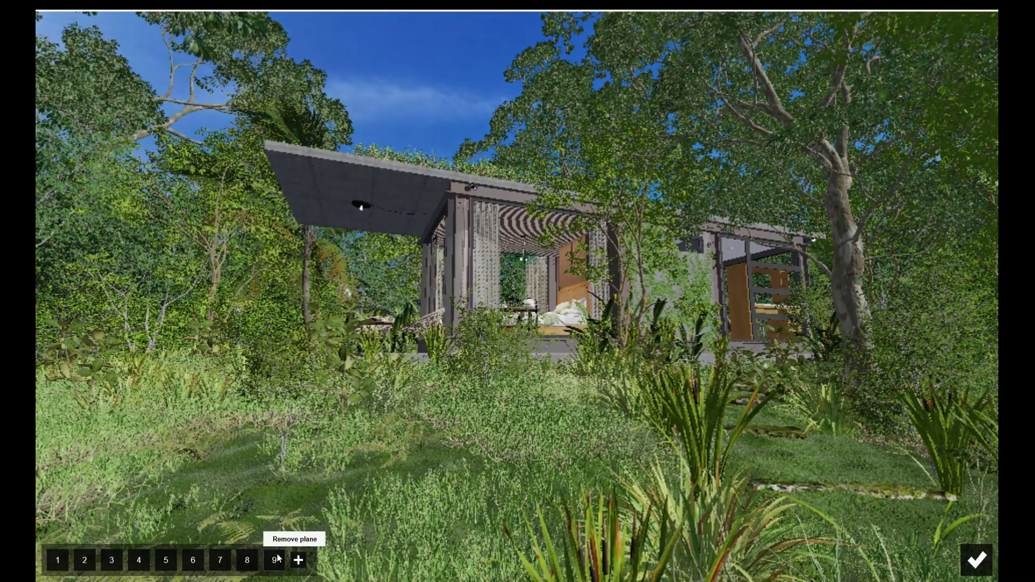
click(245, 563)
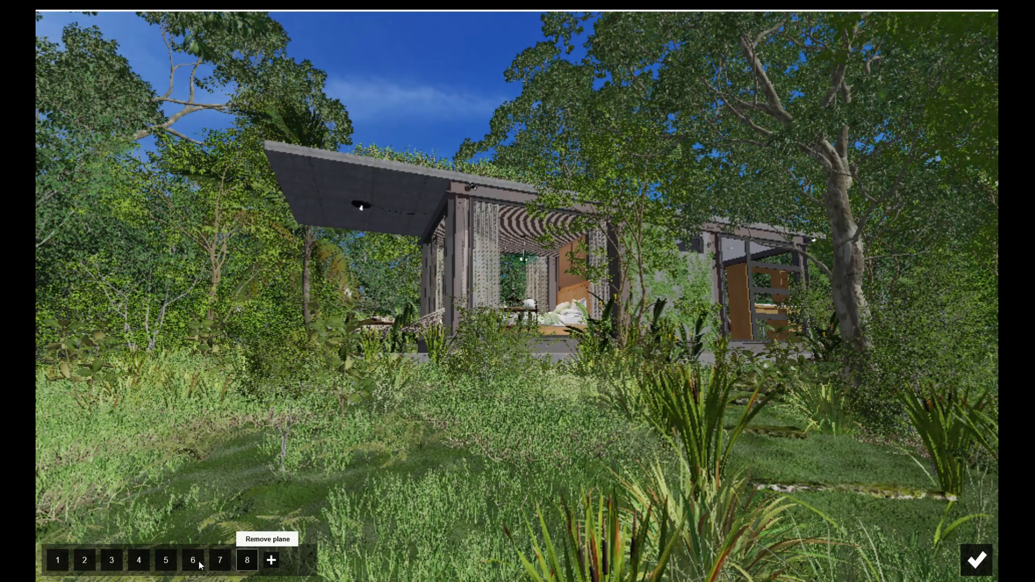
click(218, 564)
click(187, 565)
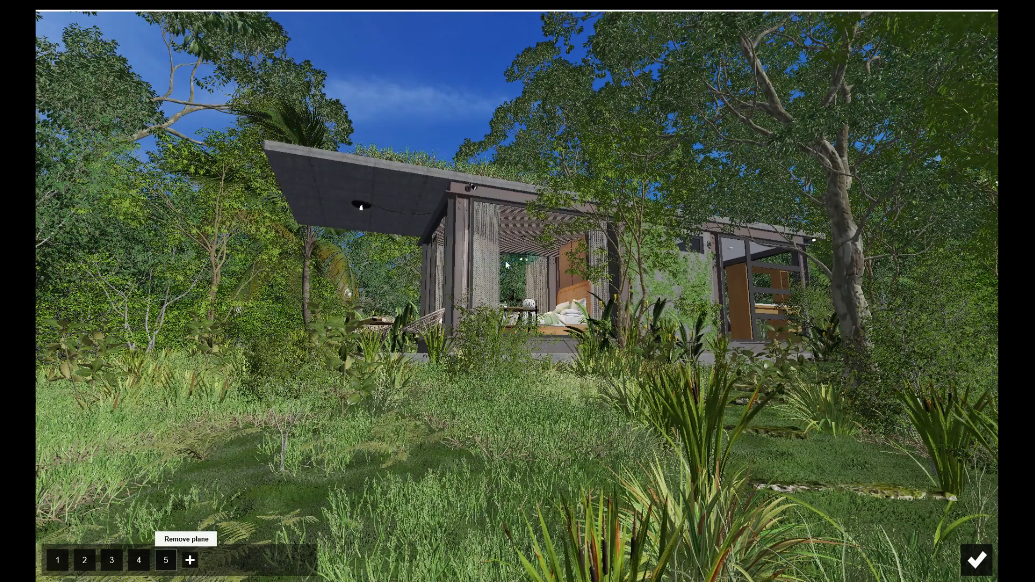
- Add new reflection planes on the cabin glass, roof, front glass and right glass wall
click(434, 264)
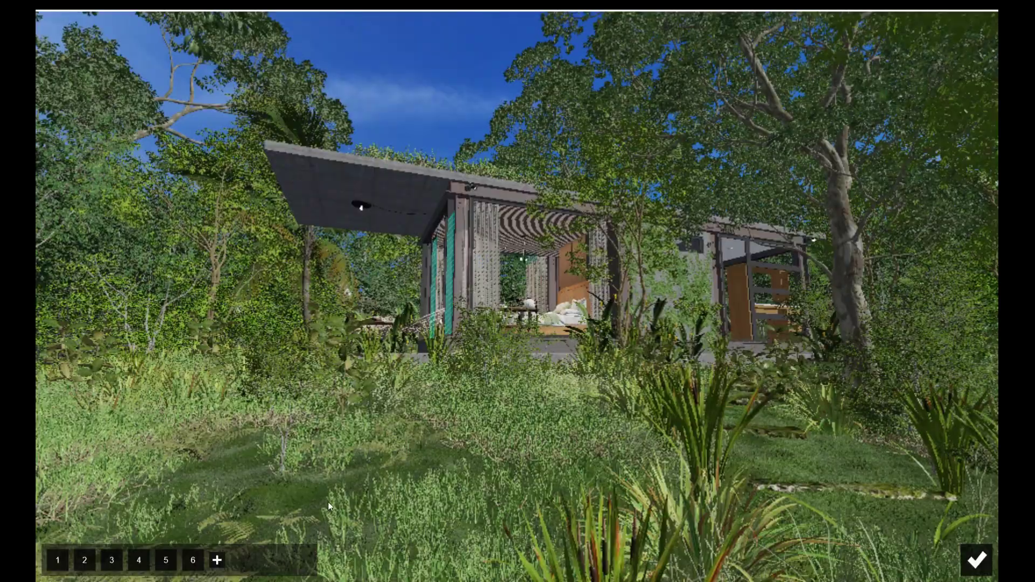
click(217, 560)
click(408, 206)
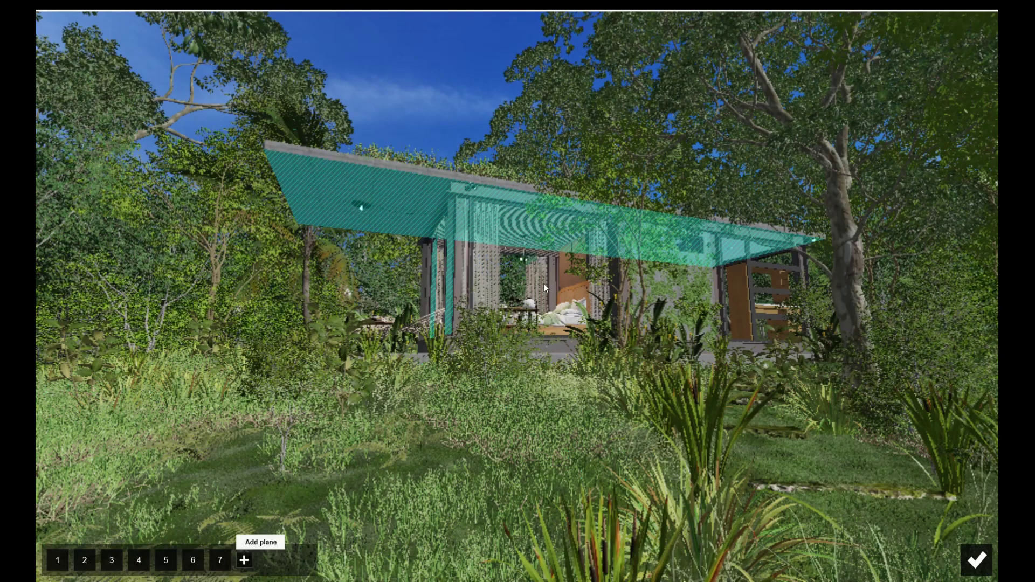
click(244, 560)
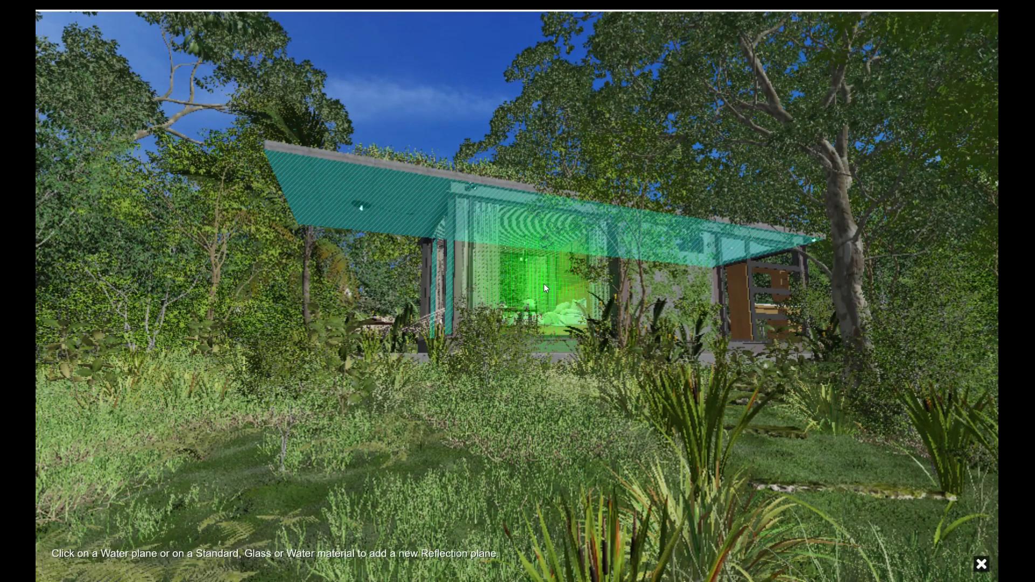
click(545, 284)
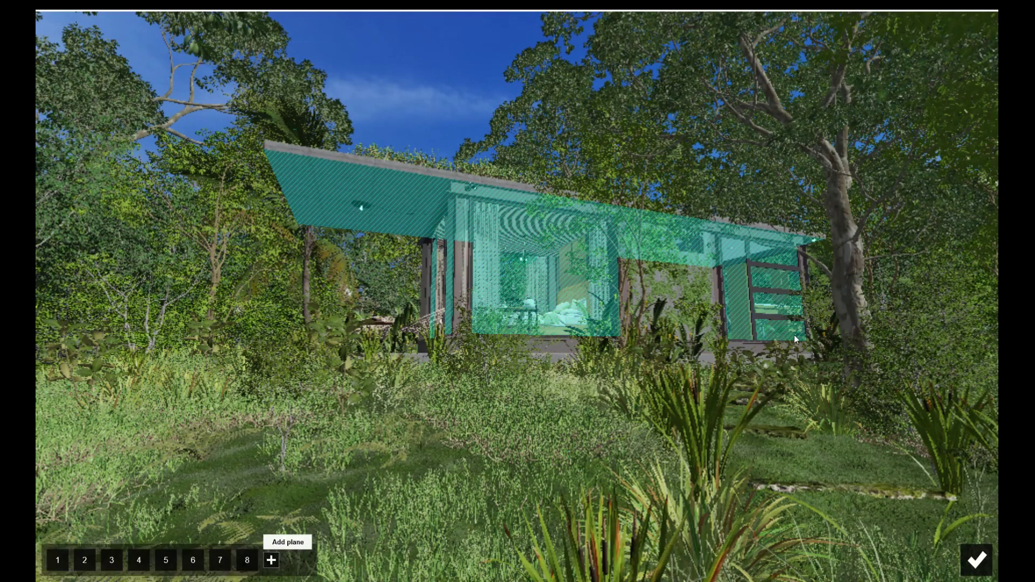
click(271, 560)
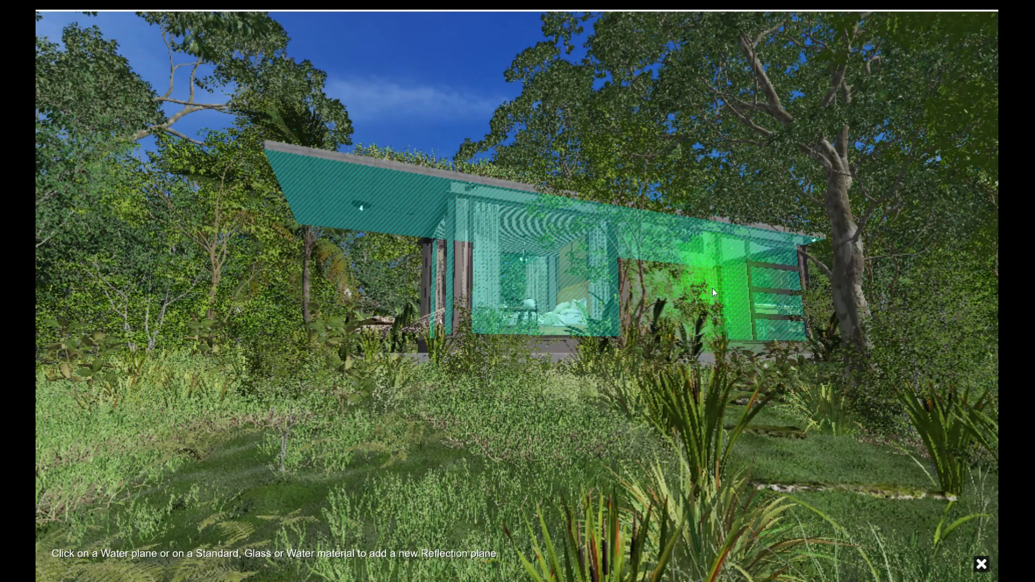
click(712, 291)
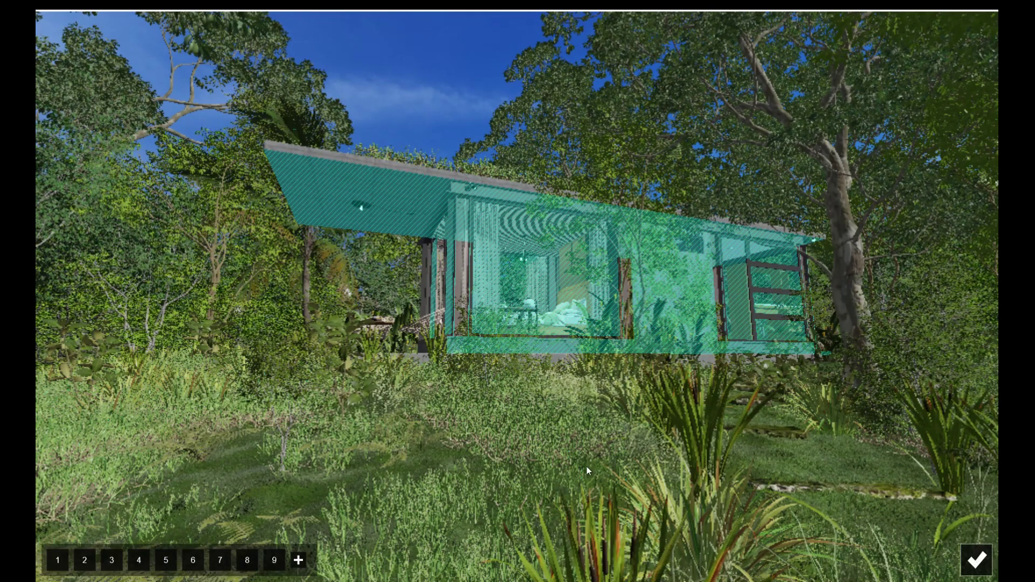
key(Return)
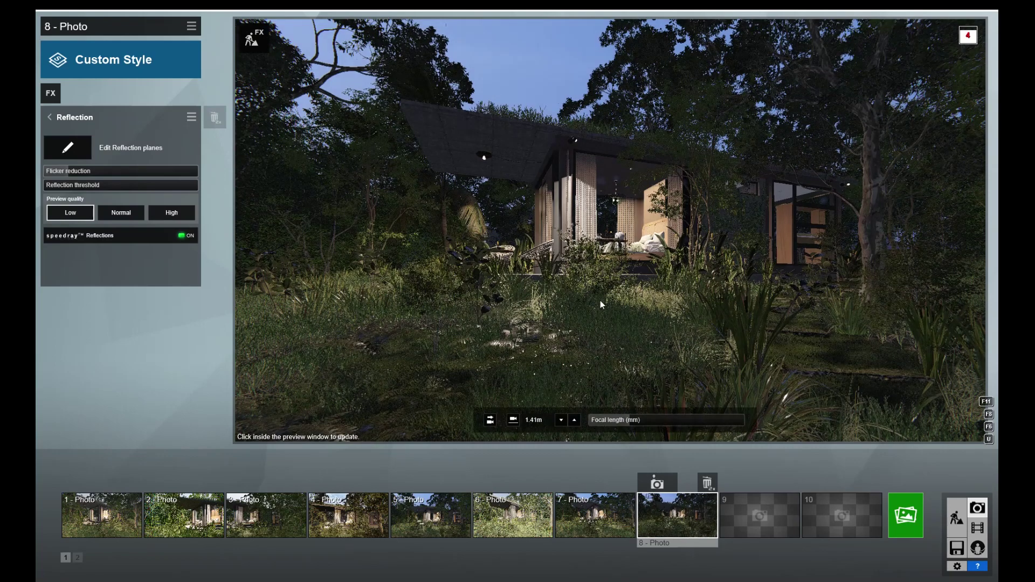
- Check Hyperlight, then show effects page 2: Sky Light, Shadow, Chromatic Aberrations, Depth of Field
click(48, 118)
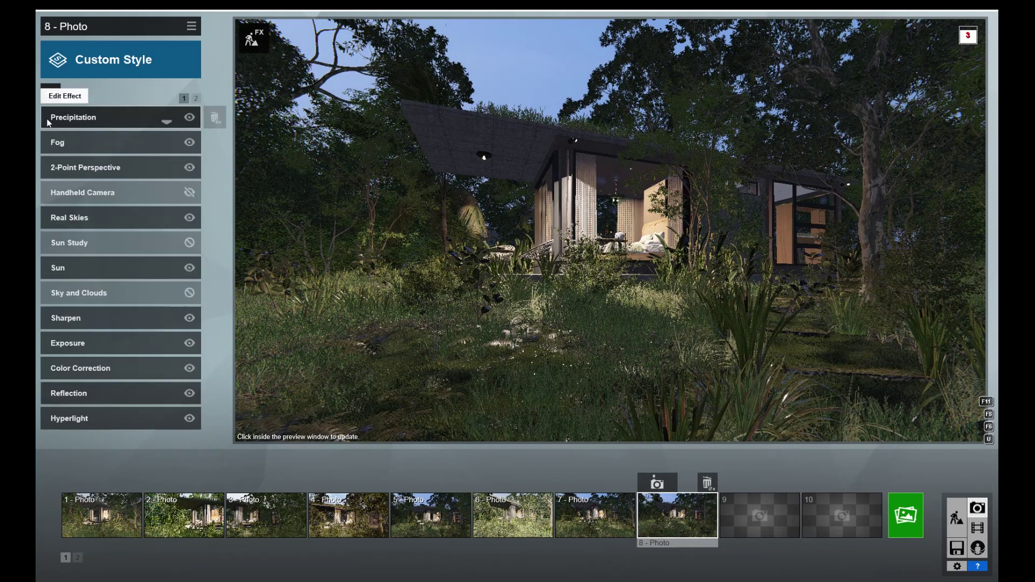
click(64, 418)
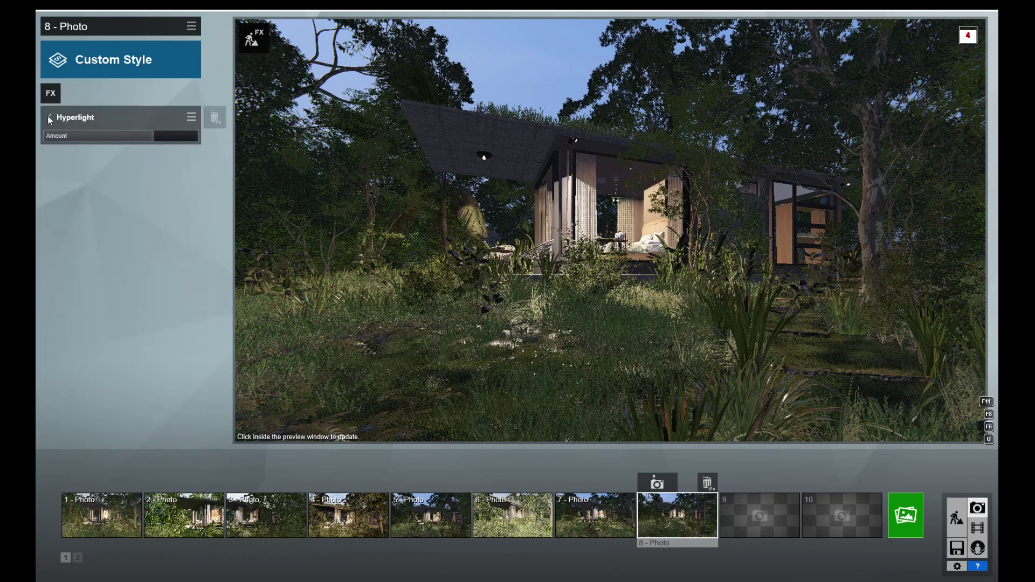
key(Escape)
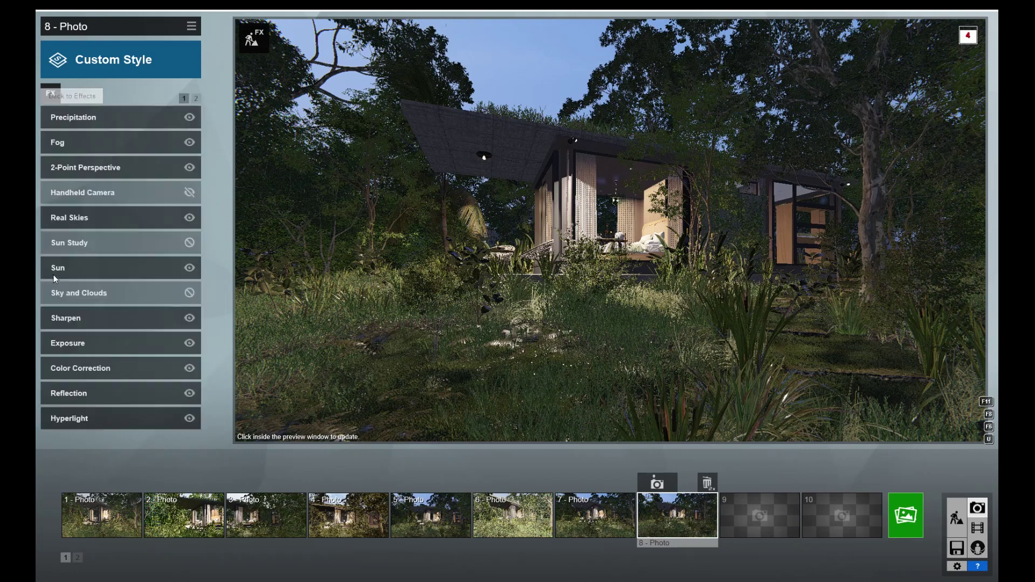
click(196, 99)
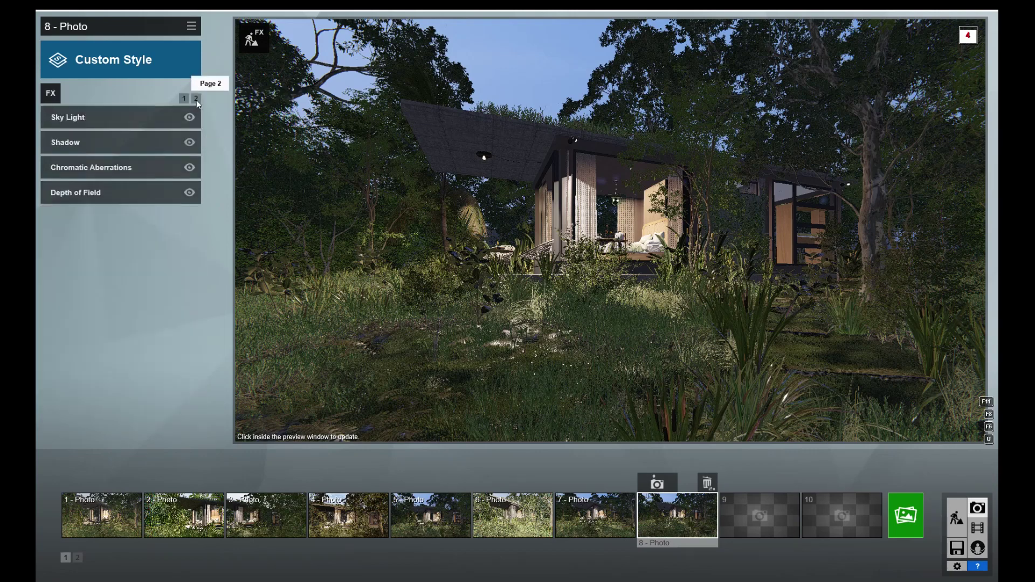
click(66, 119)
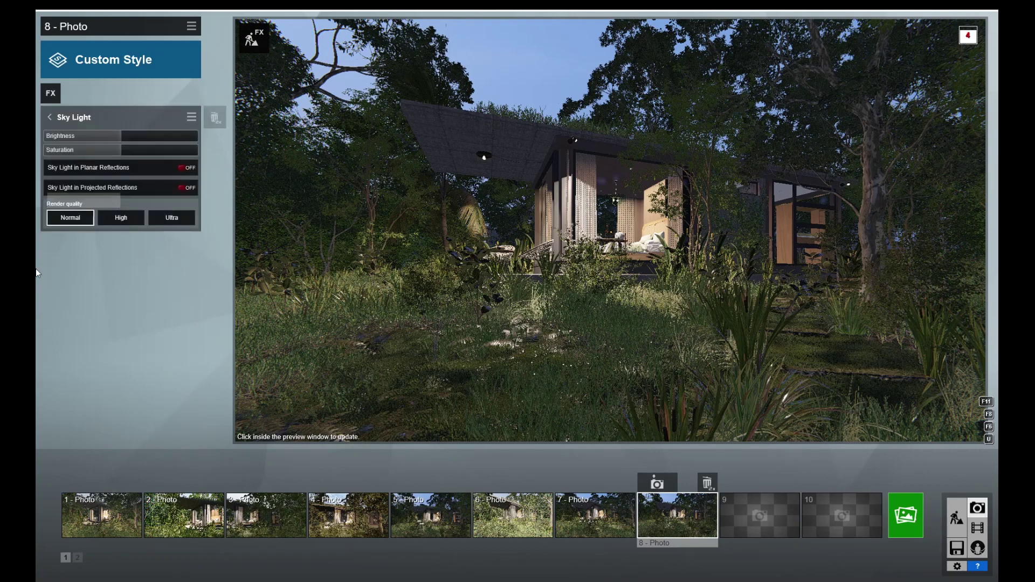
click(50, 118)
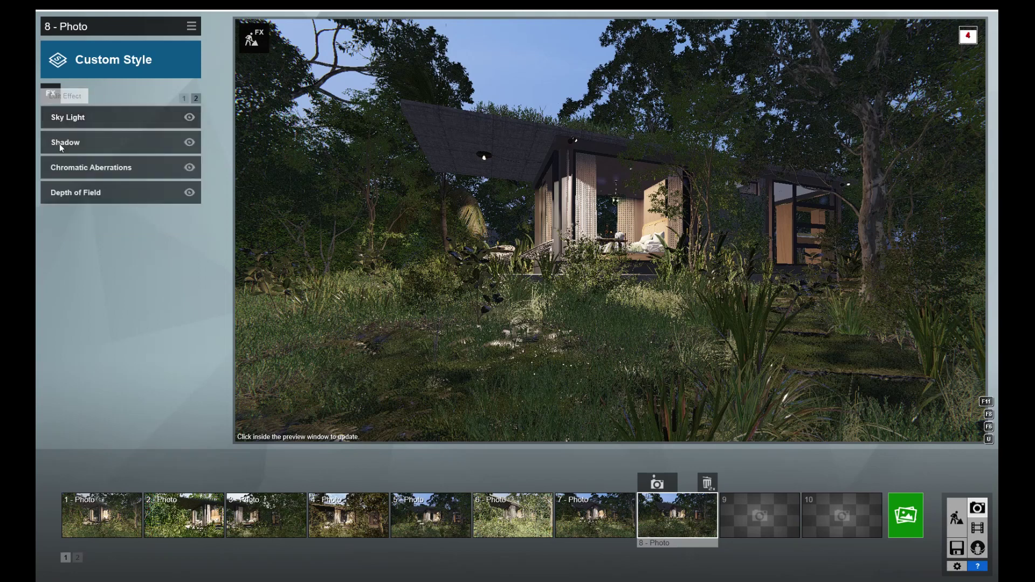
click(59, 143)
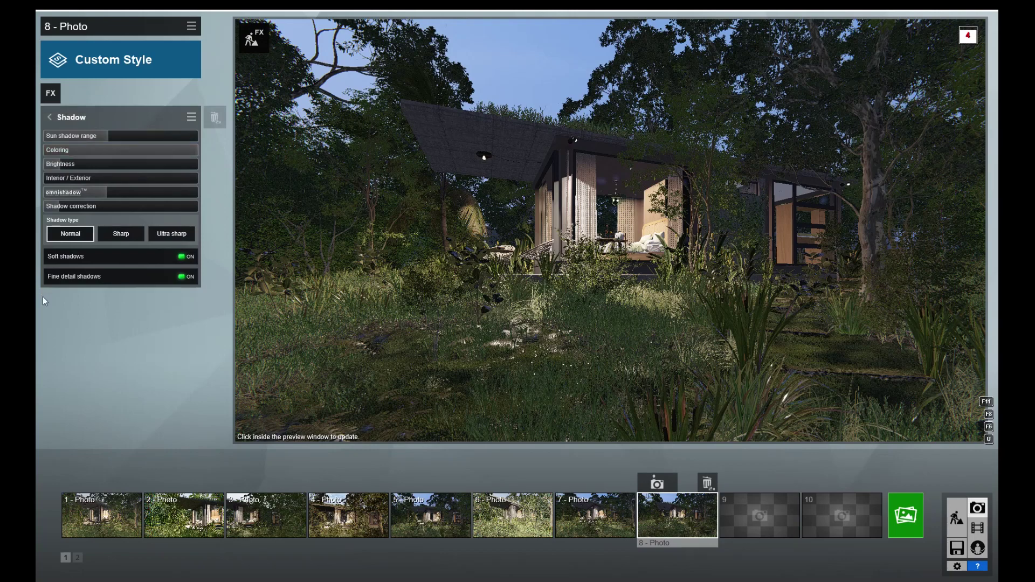
click(48, 117)
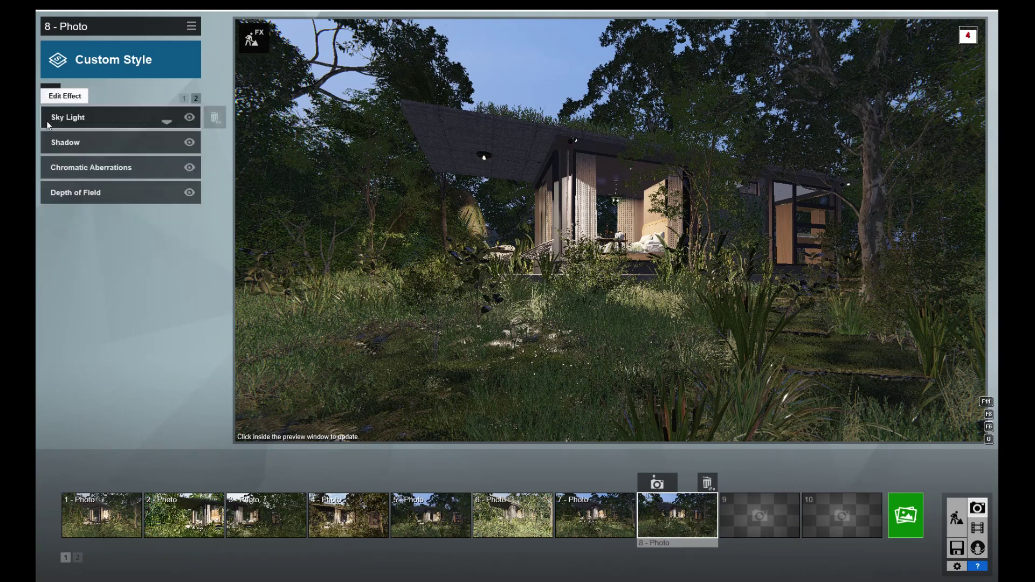
click(57, 167)
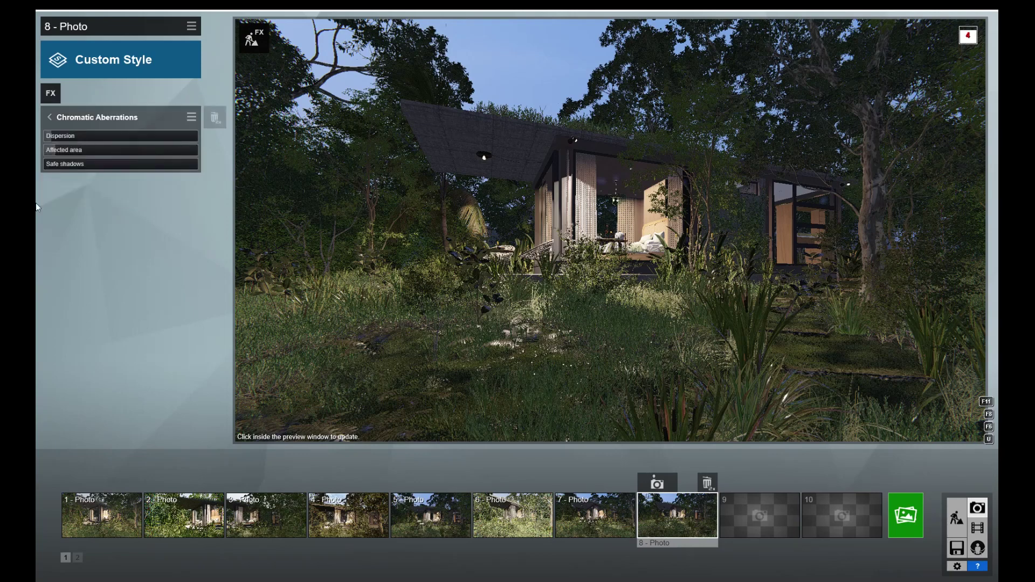
click(48, 117)
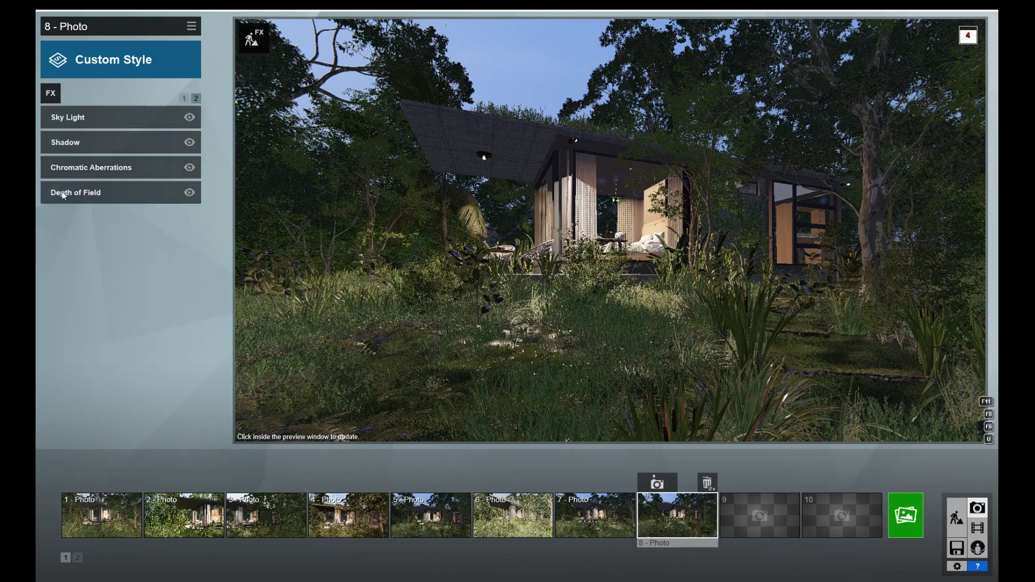
click(64, 195)
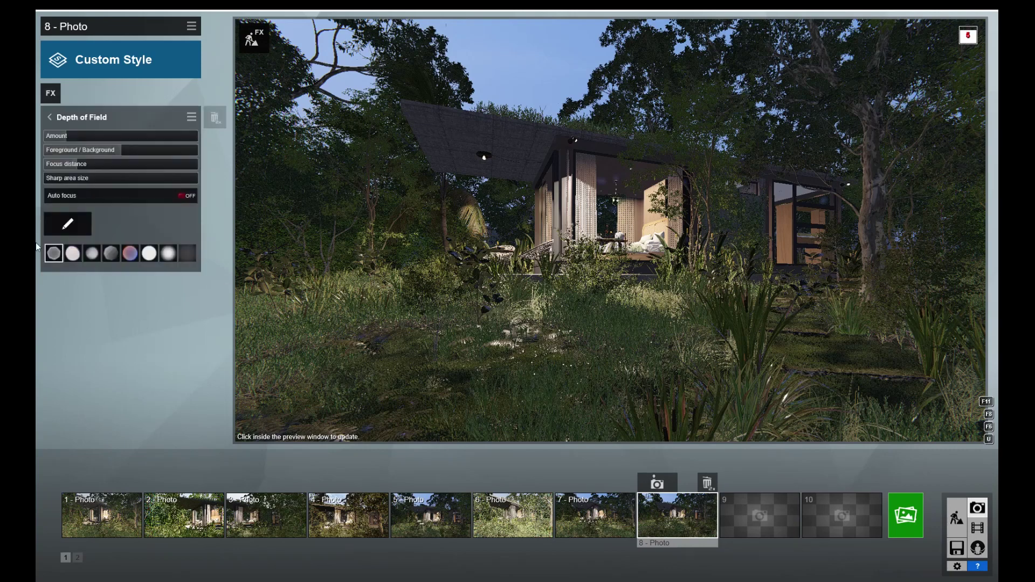
click(48, 118)
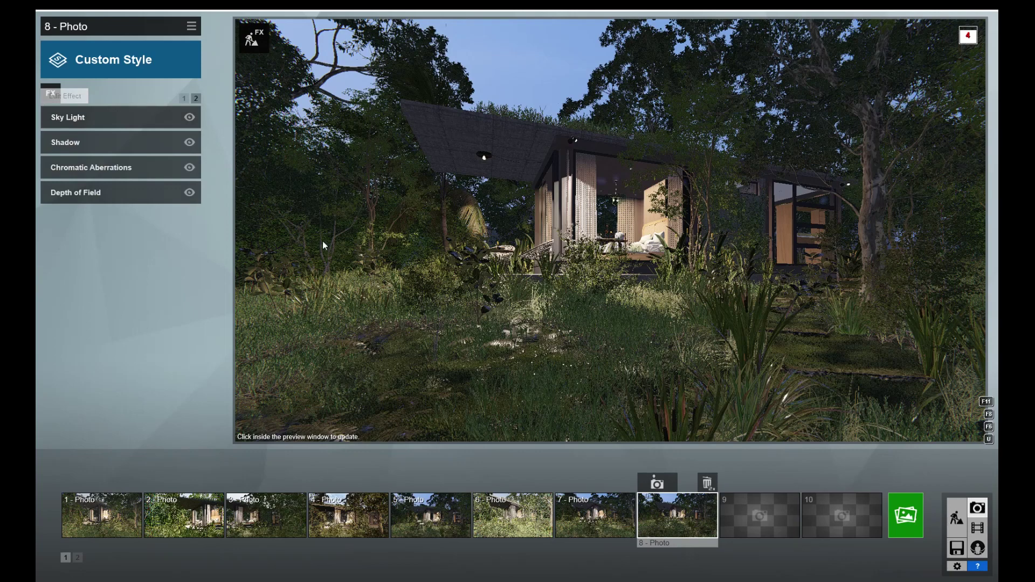
mouse_move(904, 515)
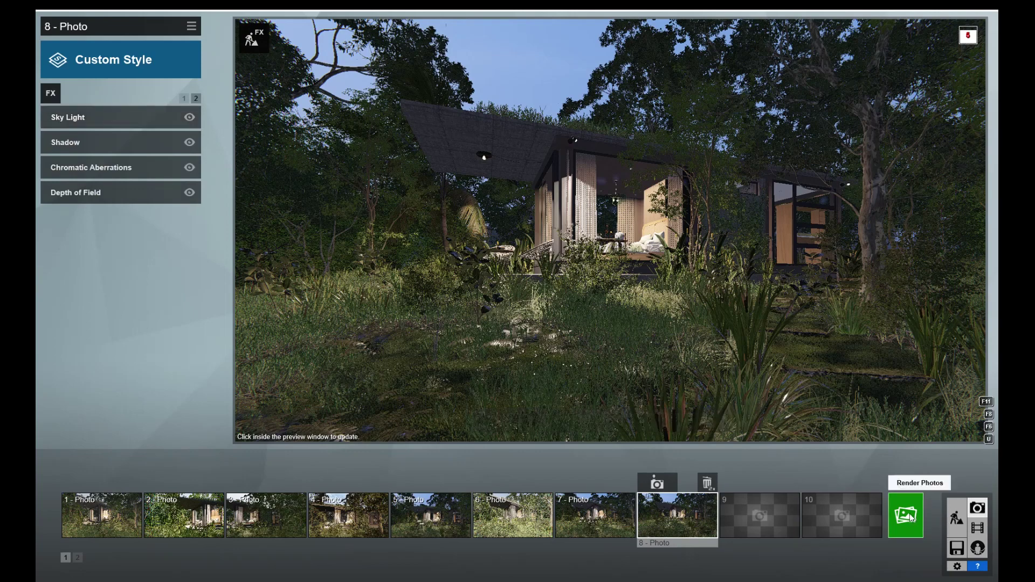
- Render photo 8 as a 3840x2160 Print-size image
click(910, 517)
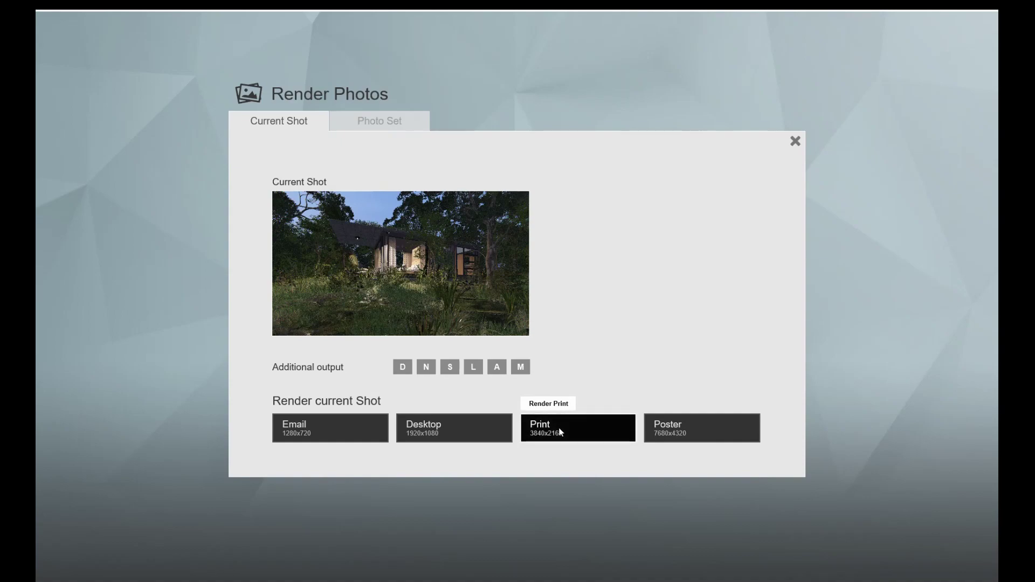
click(560, 431)
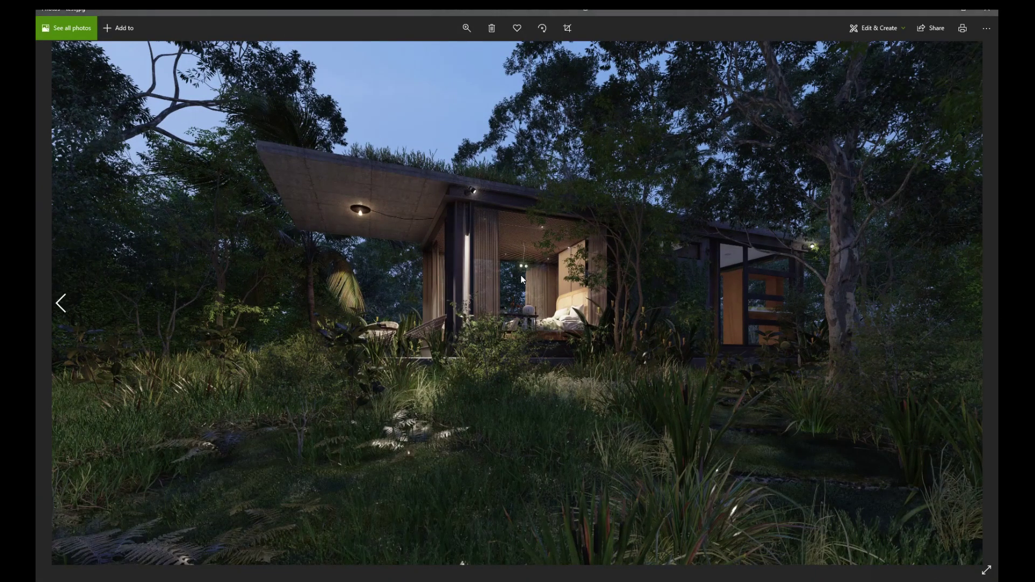
- Open the rendered jungle cabin JPG with Adobe Photoshop CS5 via Open with
right_click(520, 275)
click(557, 479)
click(108, 129)
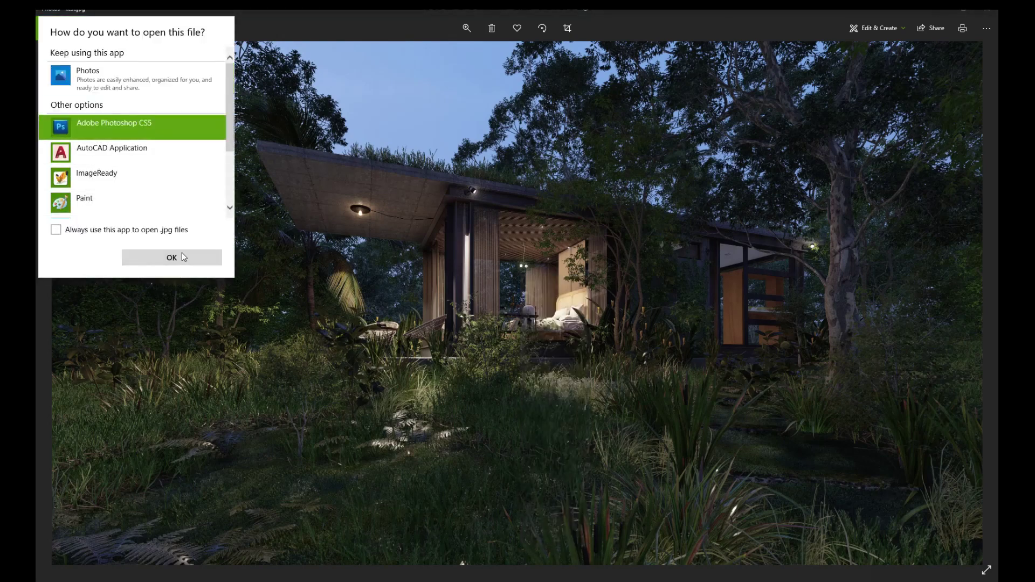
click(171, 257)
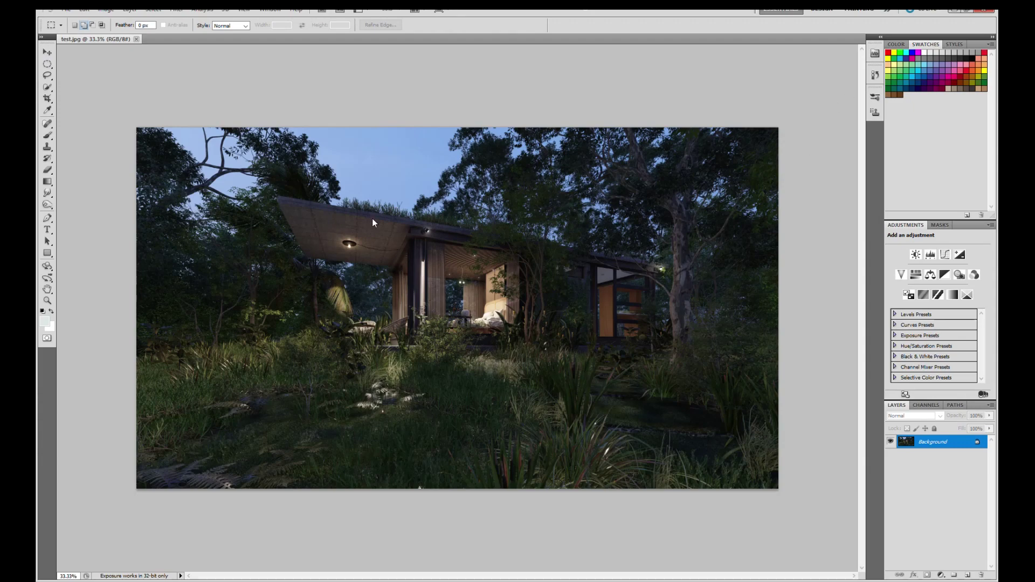
- Apply a Levels adjustment with the white input point at 222 to the cabin photo
click(66, 10)
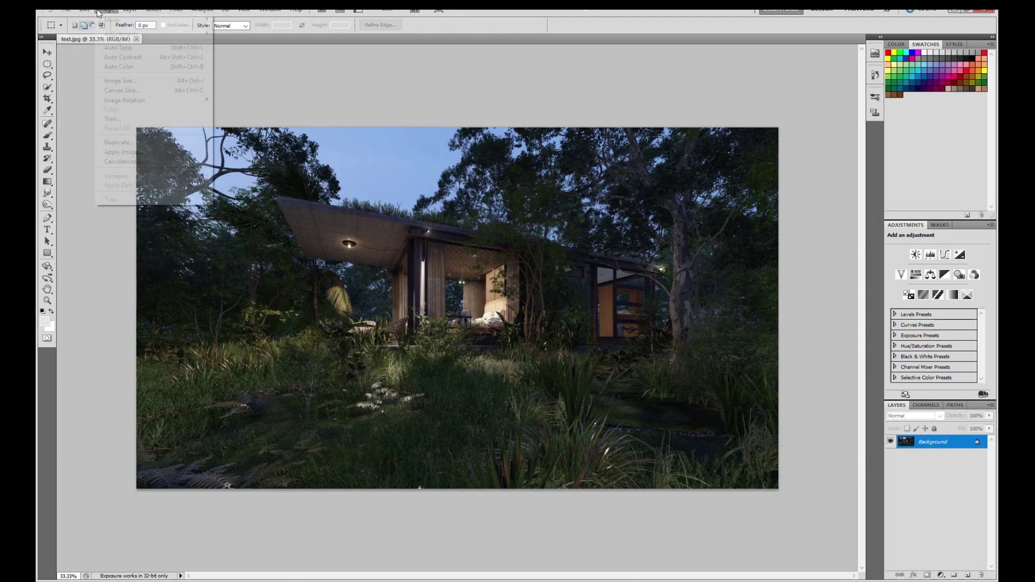
mouse_move(121, 34)
click(237, 43)
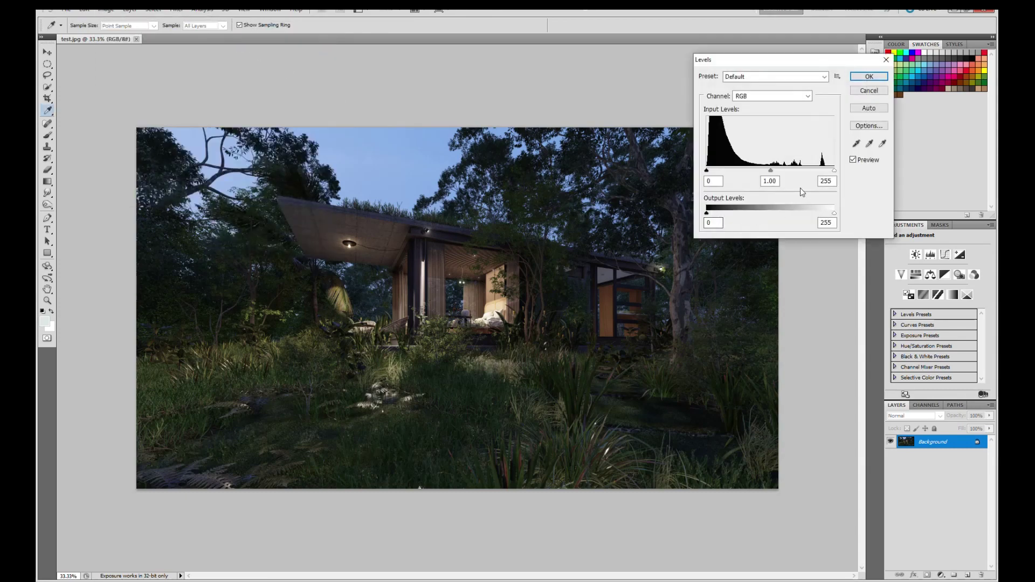
drag(834, 171, 760, 172)
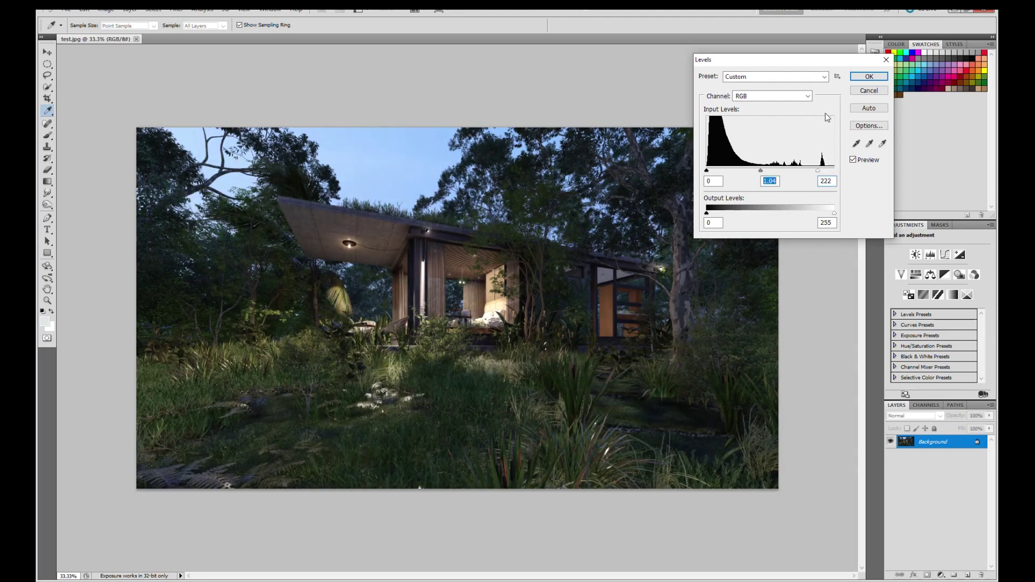
click(869, 76)
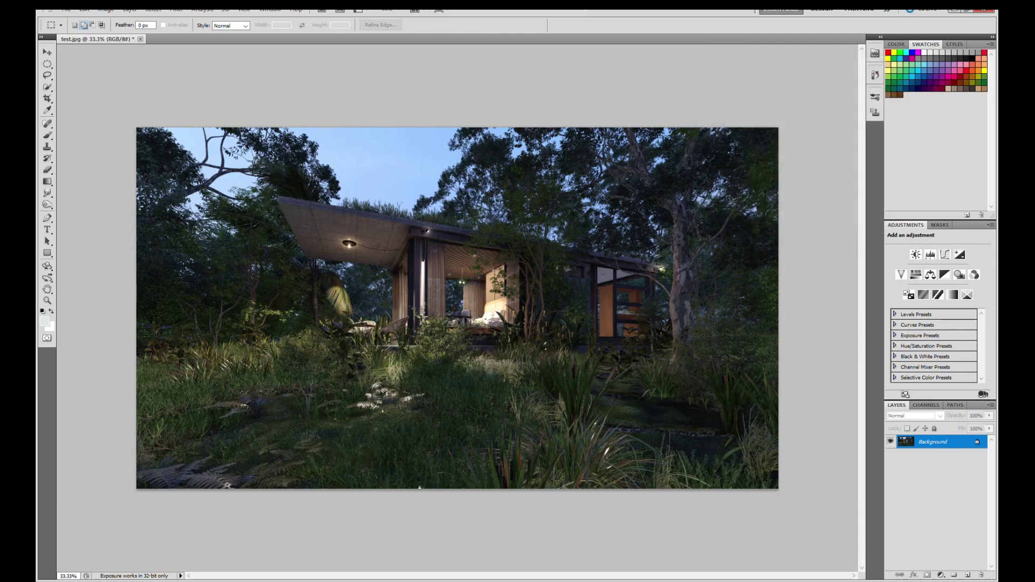
click(106, 9)
mouse_move(121, 34)
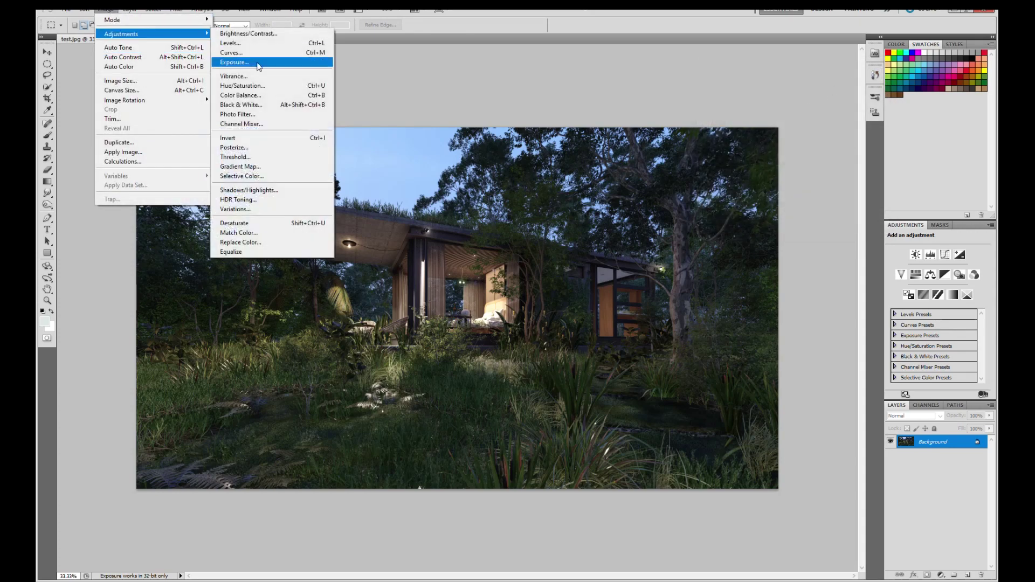
- Apply an Exposure adjustment of +0.08 with offset +0.0020 to test.jpg
click(258, 65)
key(Tab)
key(Tab)
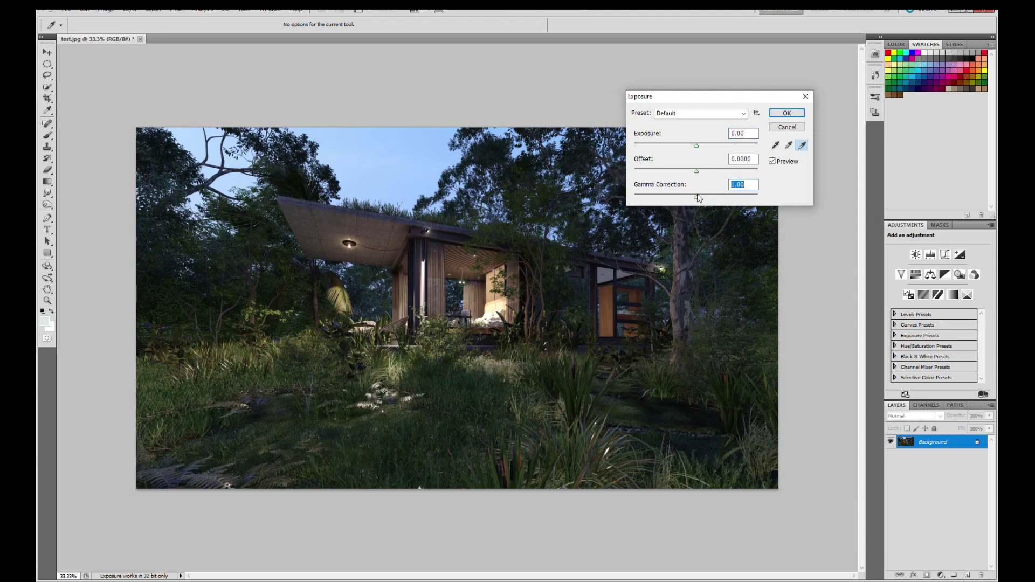
click(696, 171)
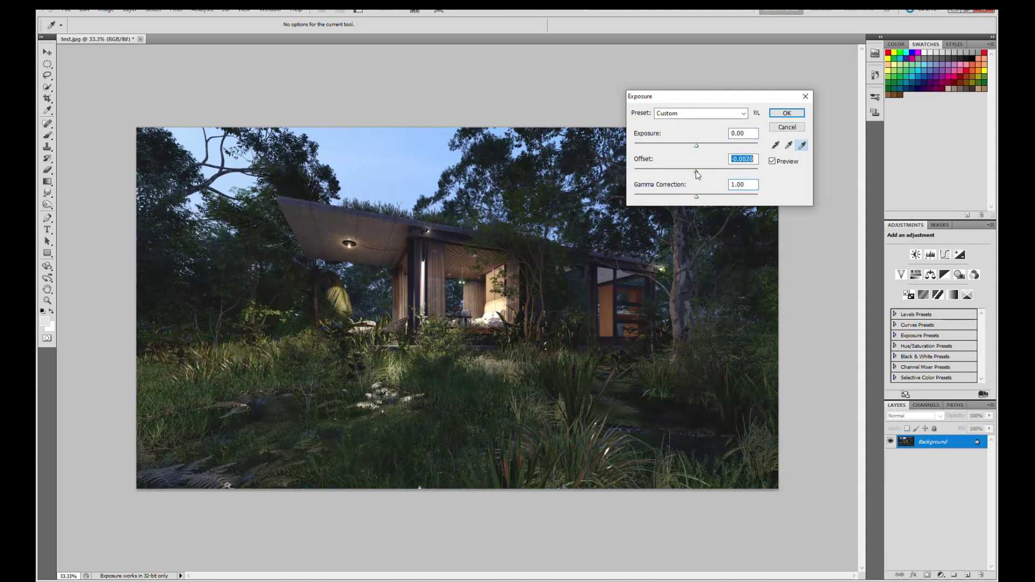
click(696, 171)
click(696, 146)
click(786, 113)
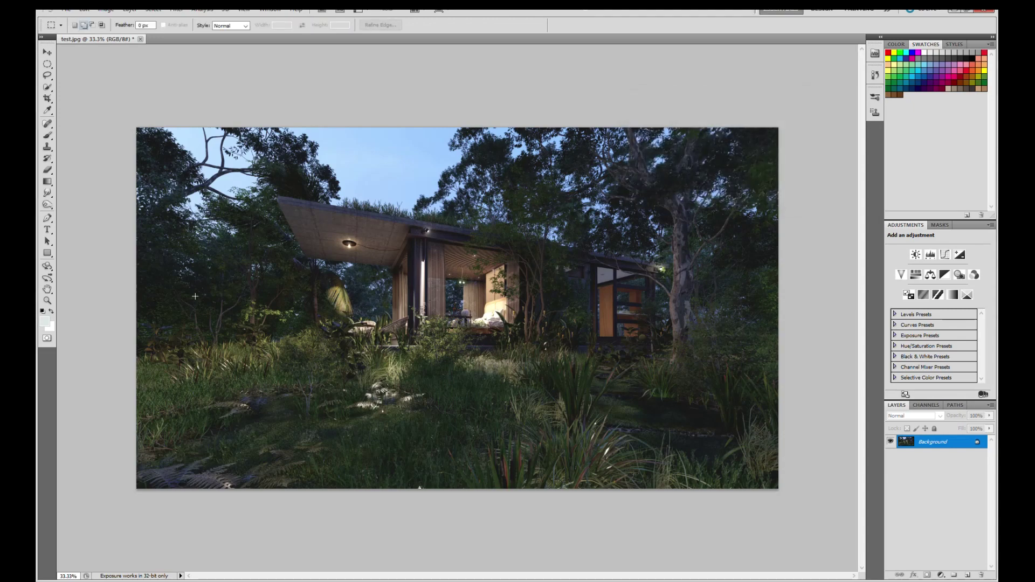
click(48, 300)
- Fit the test.jpg photo to the Photoshop window
scroll(465, 399, up, 2)
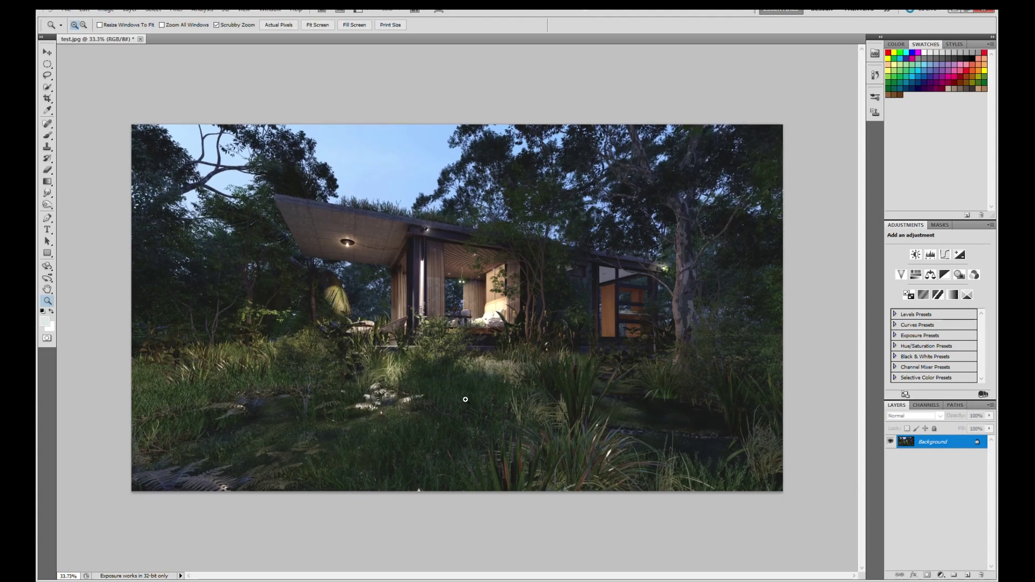
right_click(438, 262)
click(455, 270)
- Try a slight Black increase in Selective Color's Blacks range, then bring up Hue/Saturation
click(106, 9)
mouse_move(121, 33)
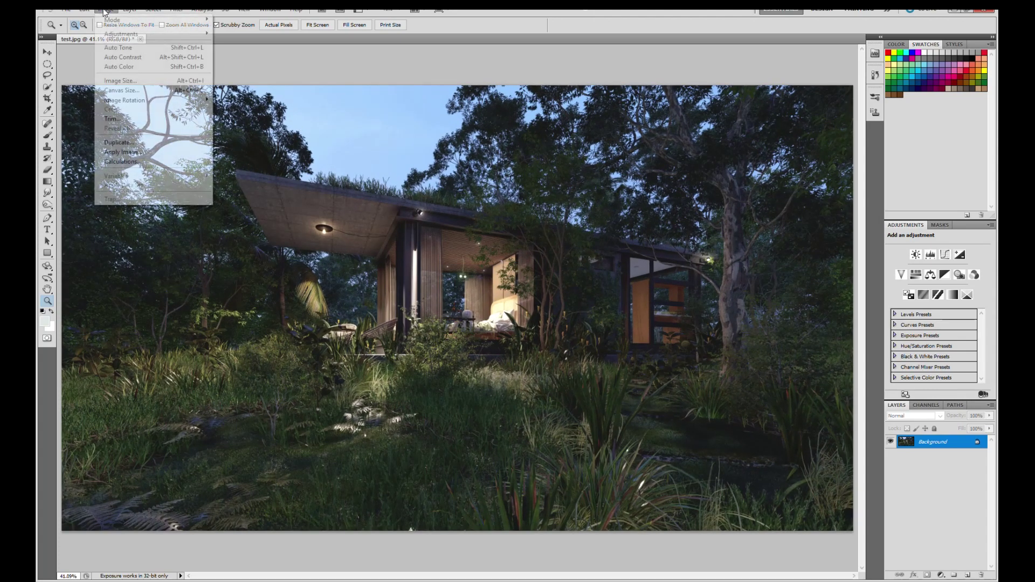
click(274, 176)
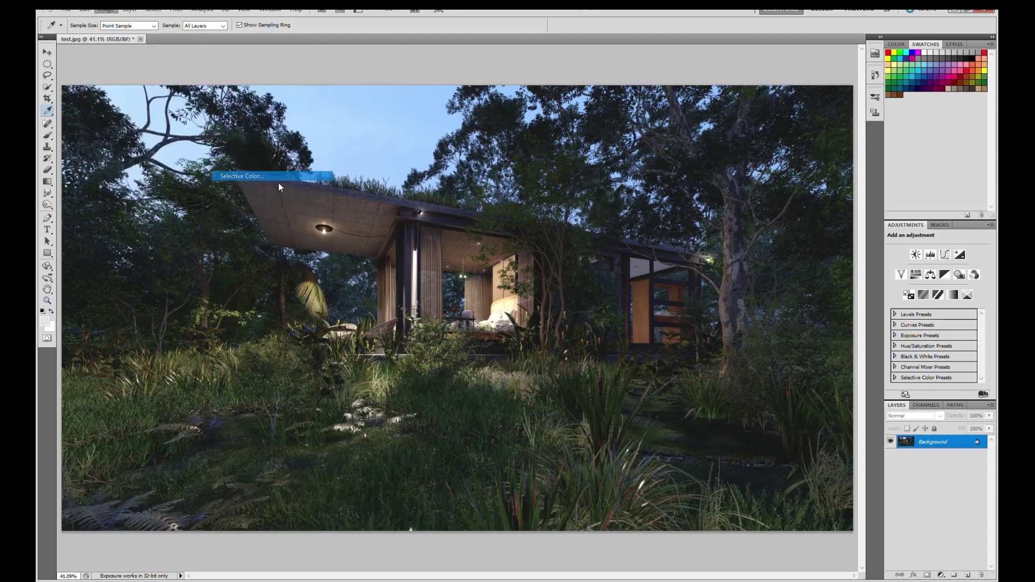
click(885, 130)
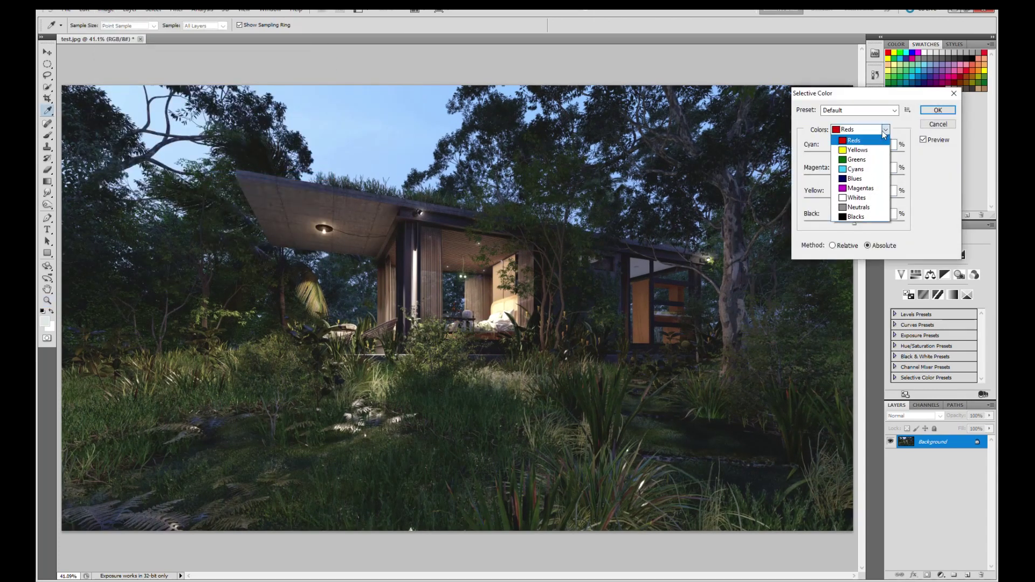
click(856, 217)
drag(854, 224, 856, 223)
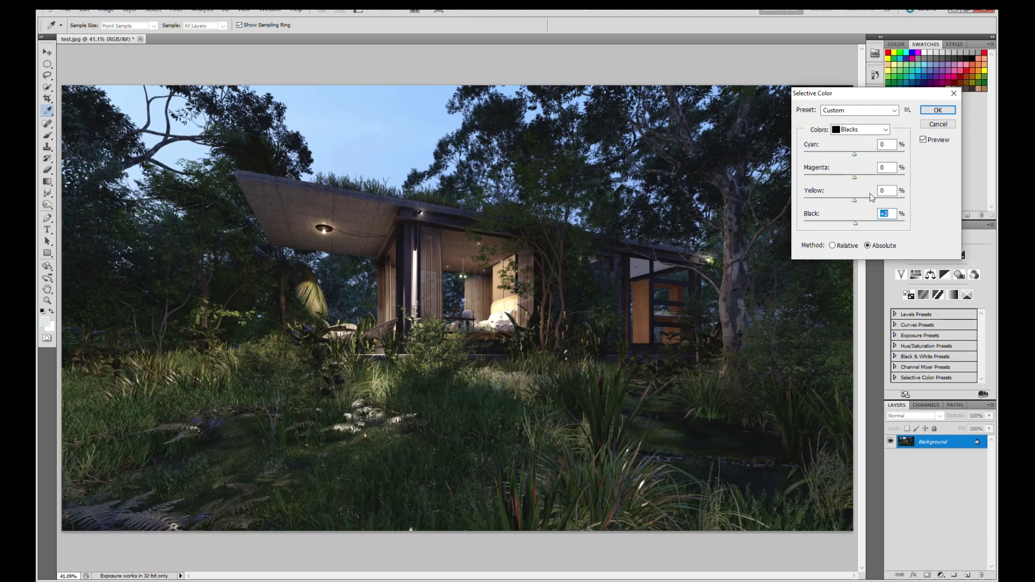
click(885, 129)
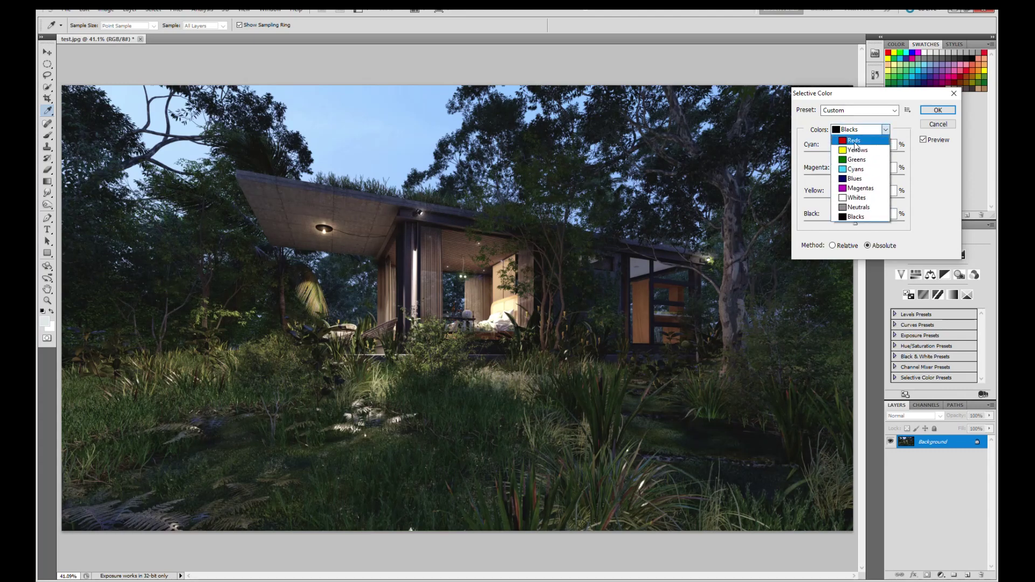
click(855, 143)
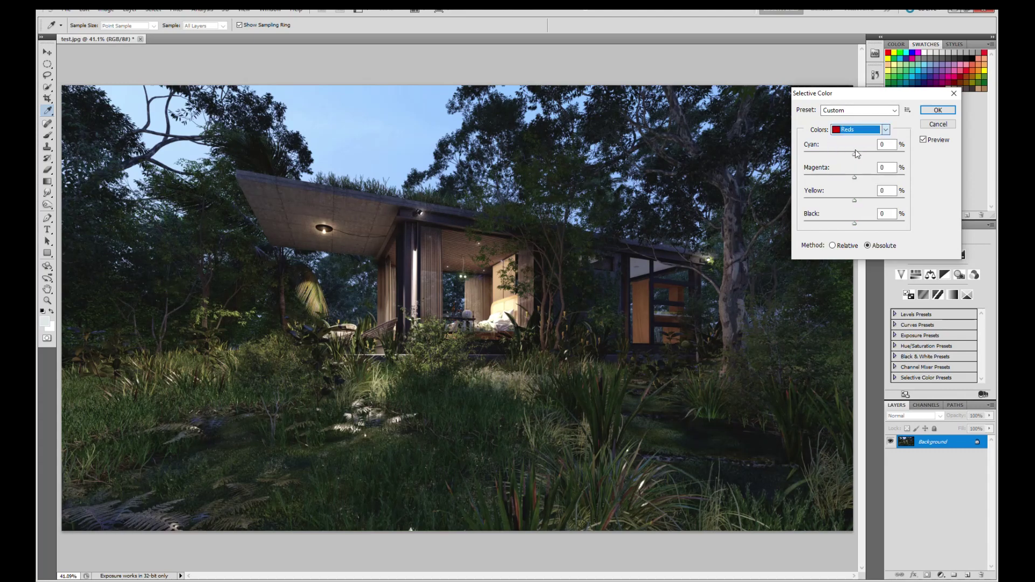
click(938, 124)
click(106, 9)
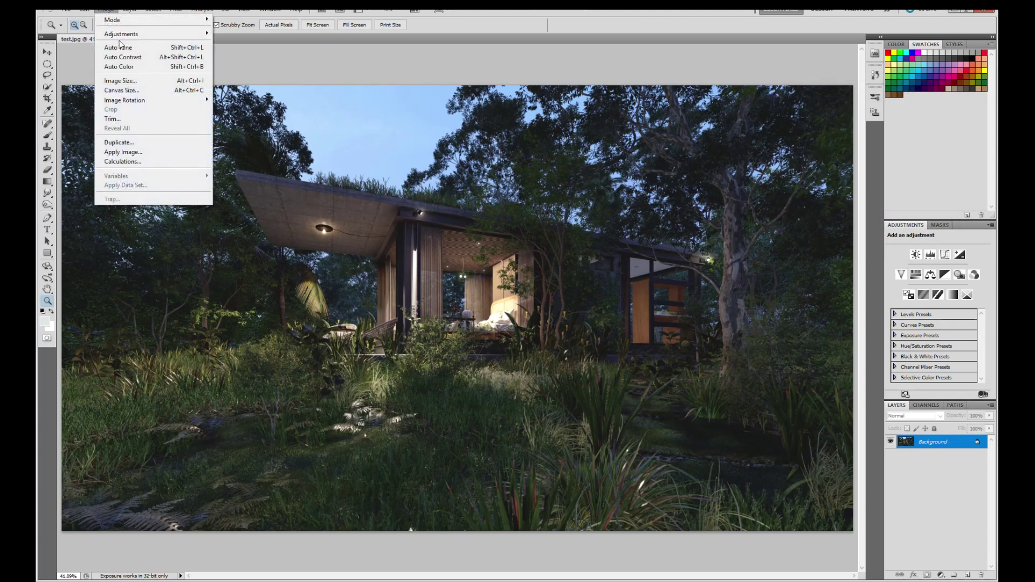
mouse_move(121, 33)
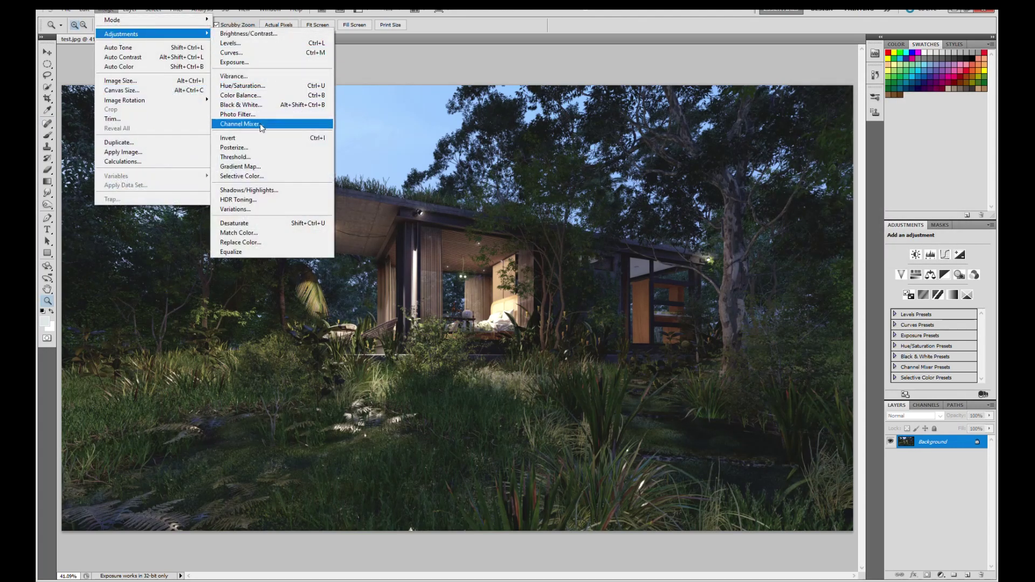
click(254, 86)
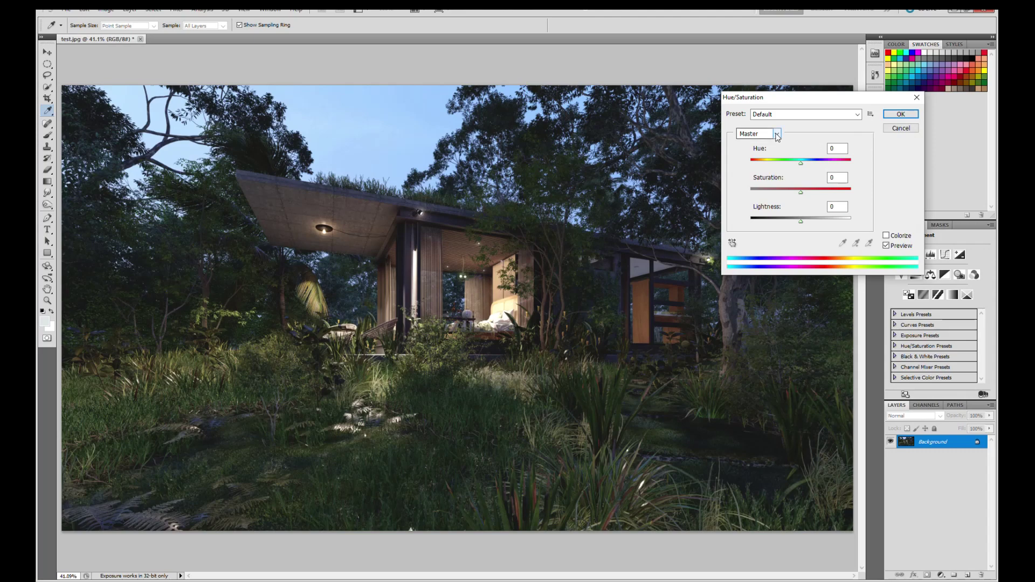
- Give the Reds channel saturation +12 and lightness +3, compare with Preview, and apply
click(777, 134)
click(754, 143)
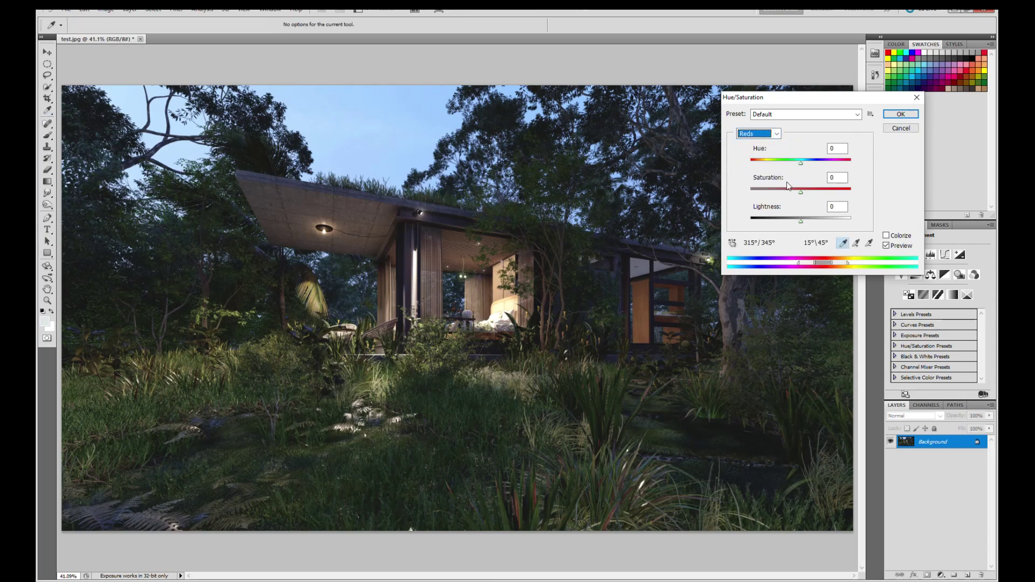
drag(801, 191, 803, 222)
click(886, 245)
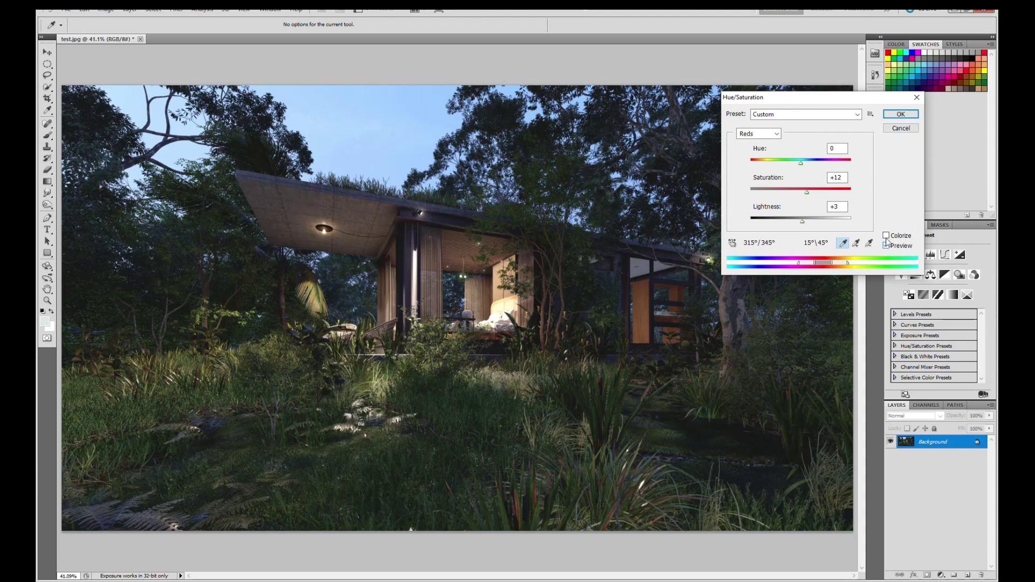
click(900, 115)
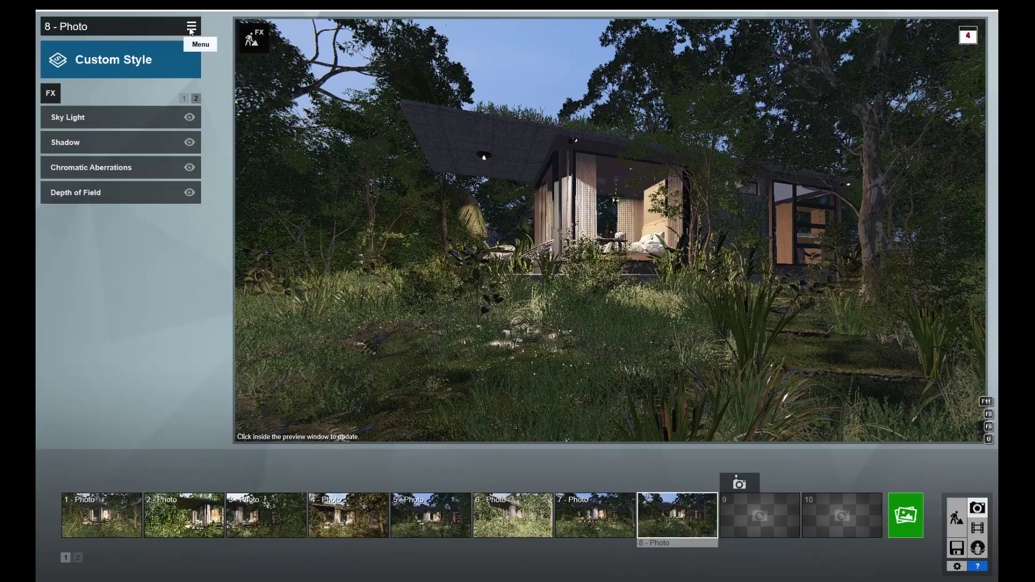
- Load the forest cabin Day .lme effects file onto photo 8
click(190, 30)
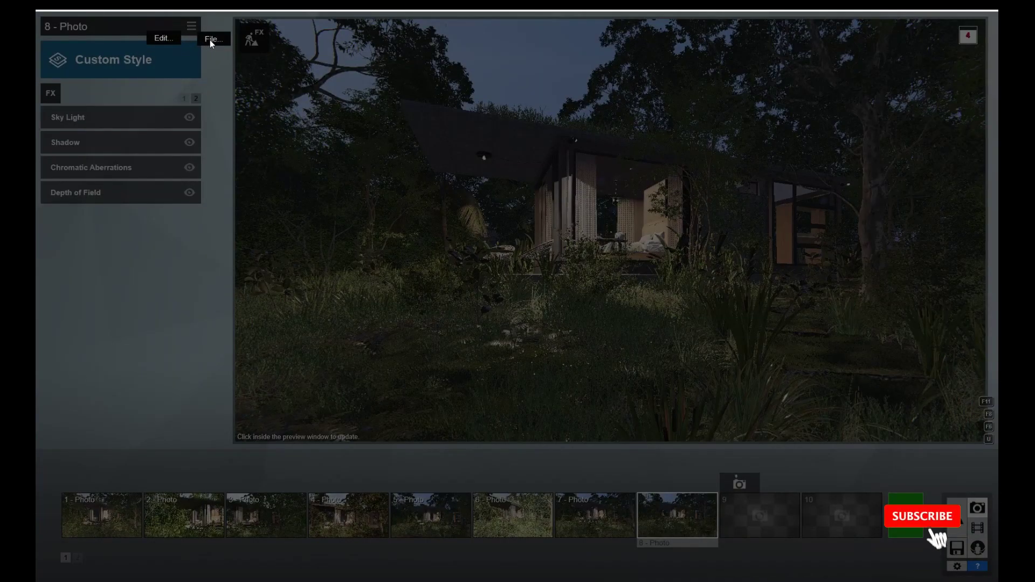
click(210, 40)
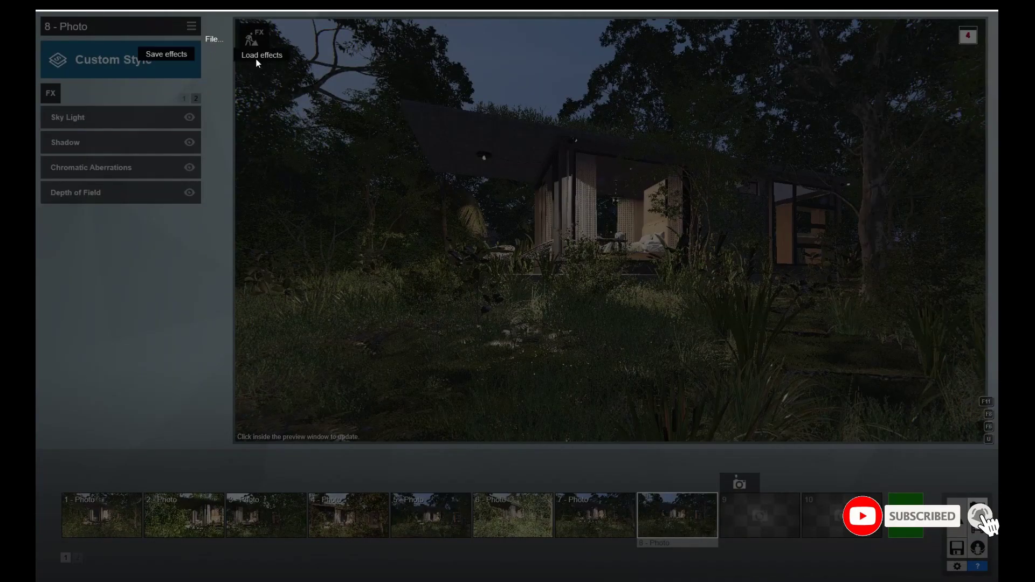
click(250, 56)
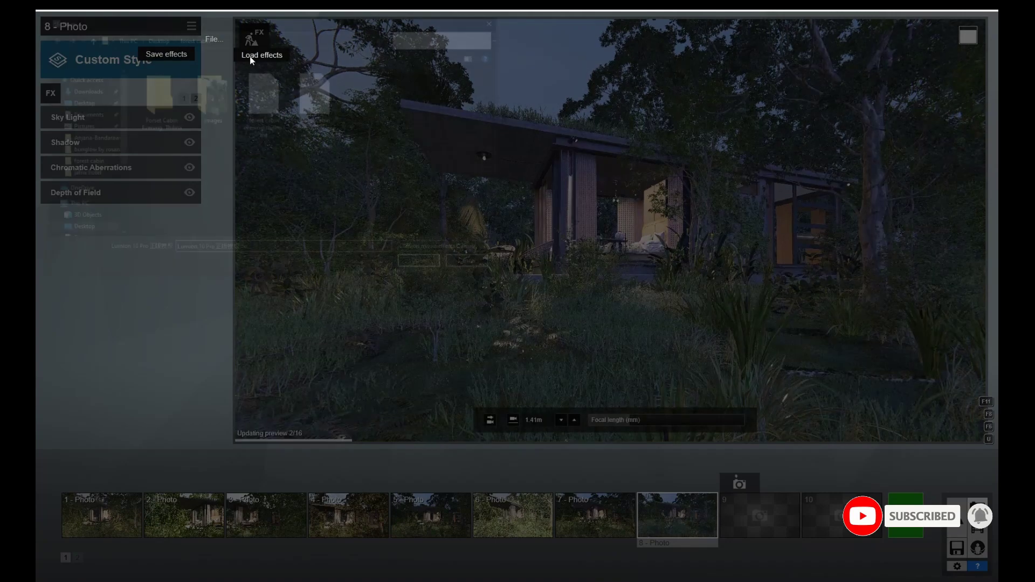
click(317, 95)
double_click(318, 93)
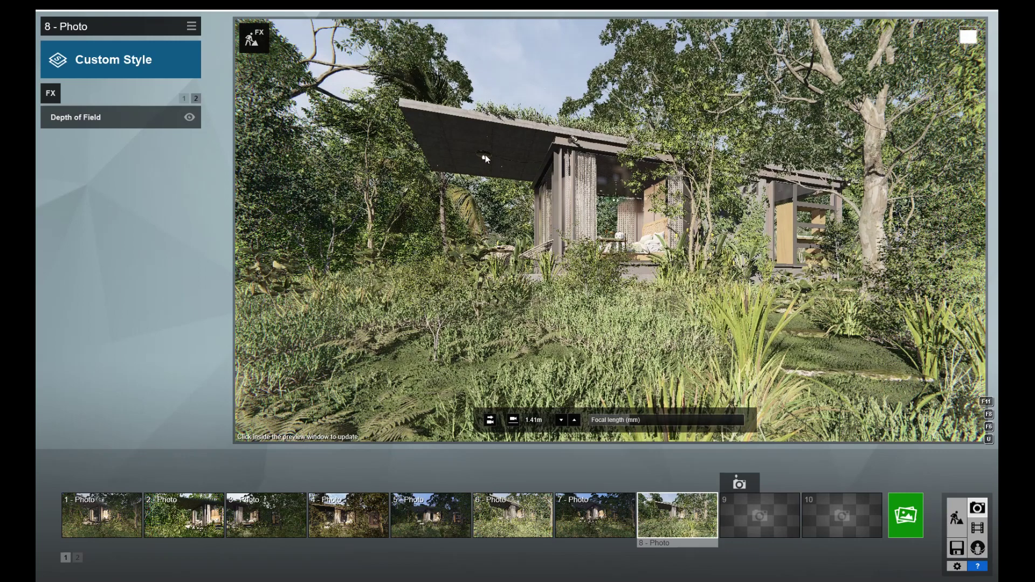
- Check the 2-Point Perspective and Precipitation settings on the first effects page
click(183, 99)
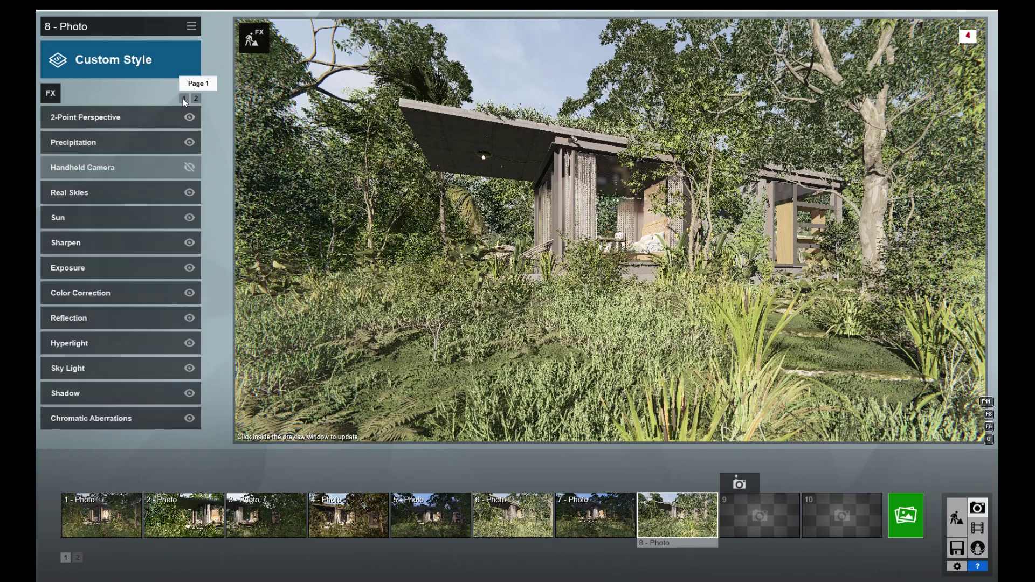
click(83, 118)
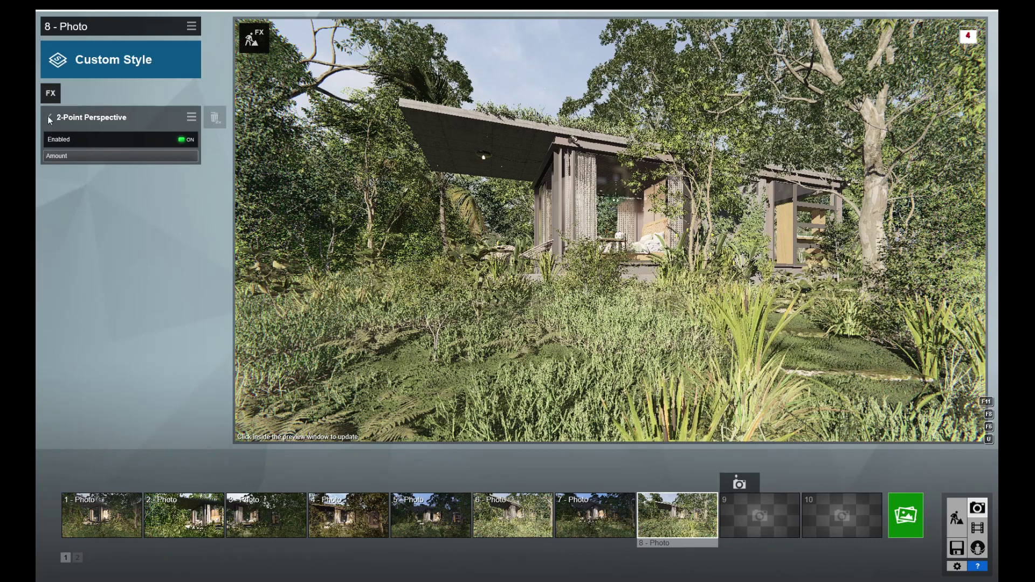
click(48, 117)
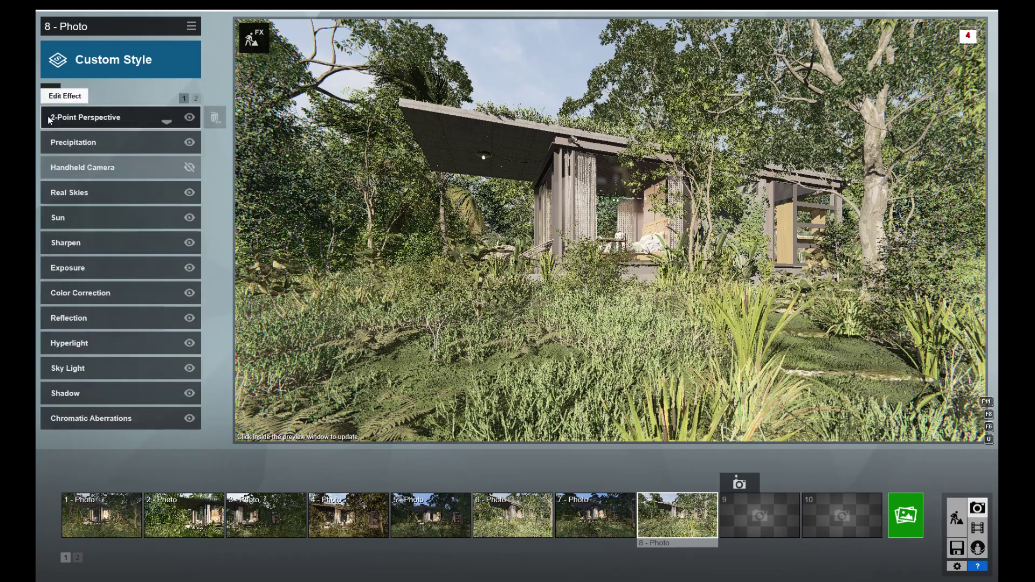
click(56, 147)
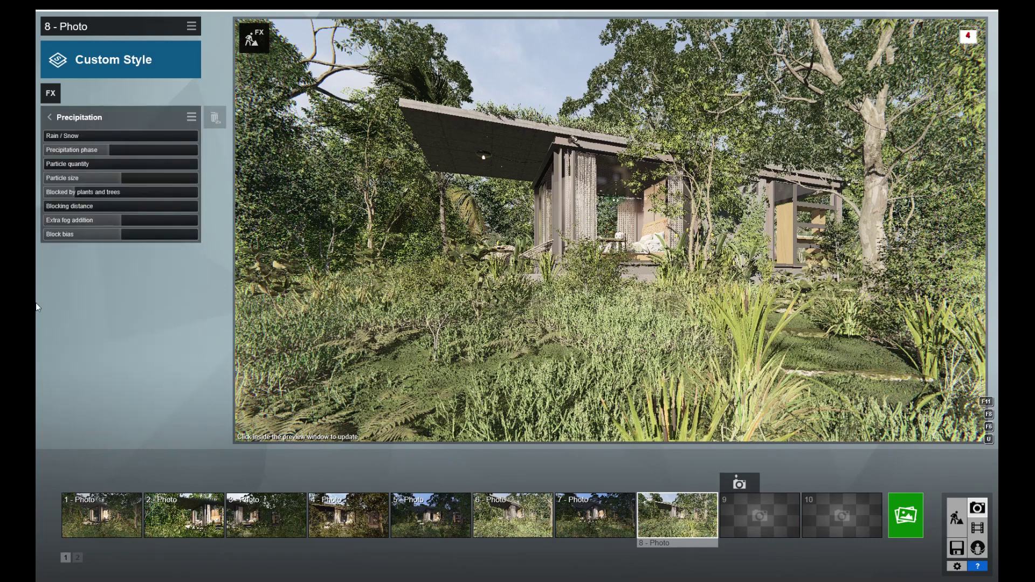
click(48, 117)
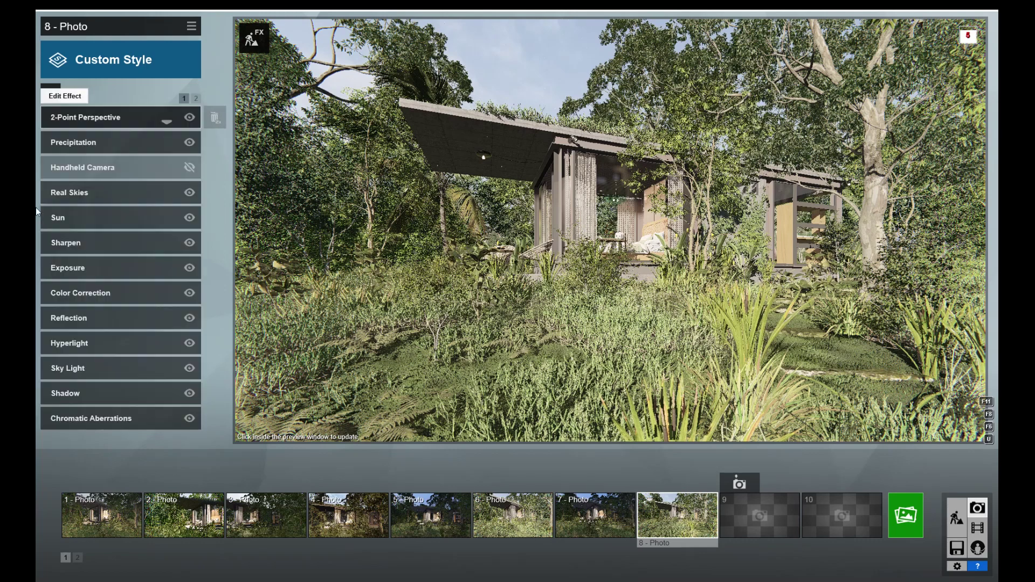
- Browse the Real Skies options without changing the sky, then return to the effects list
click(62, 195)
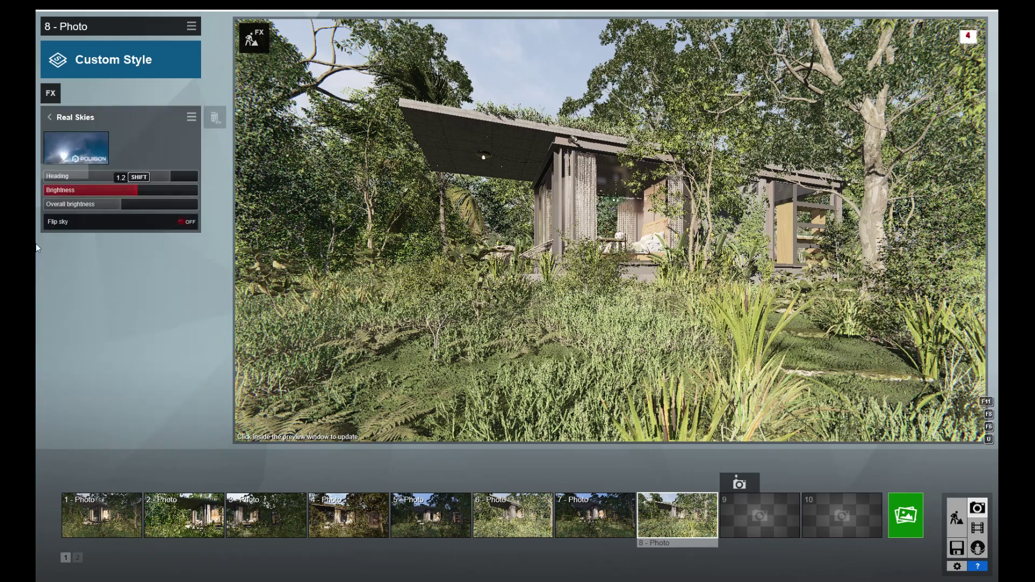
click(87, 146)
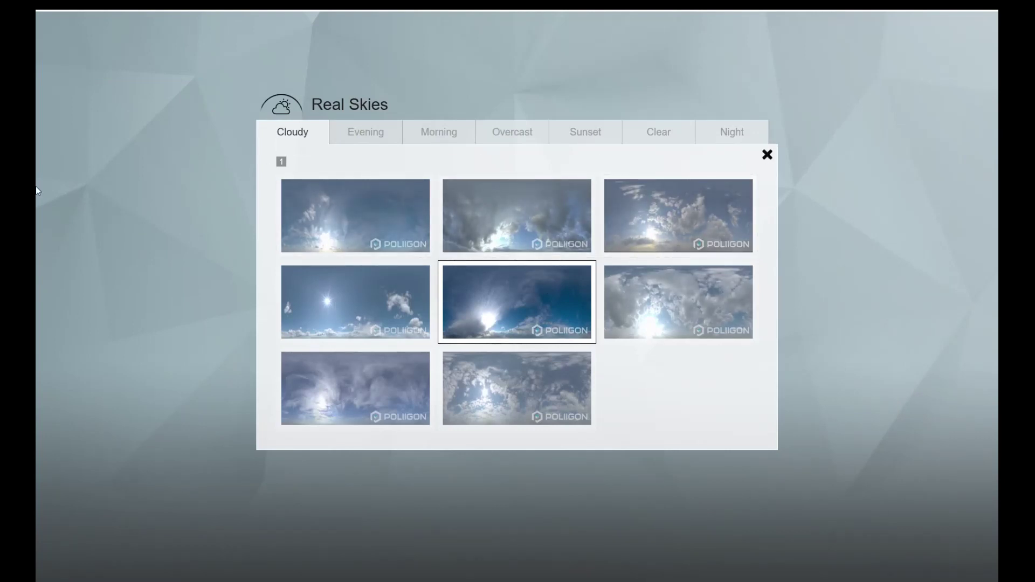
key(Escape)
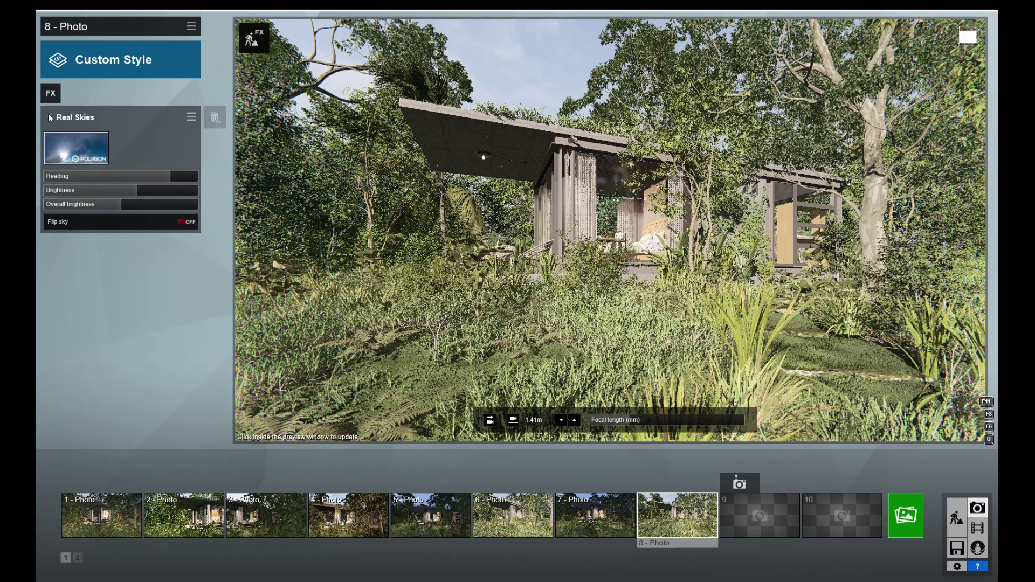
click(48, 117)
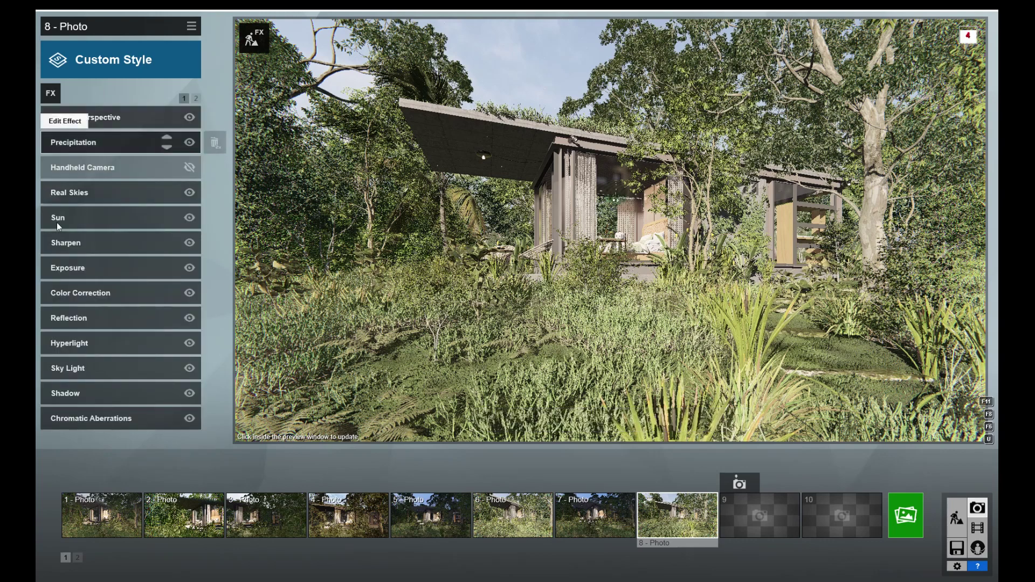
- Inspect the Sun, Sharpen, Exposure and Color Correction effect settings one by one
click(57, 220)
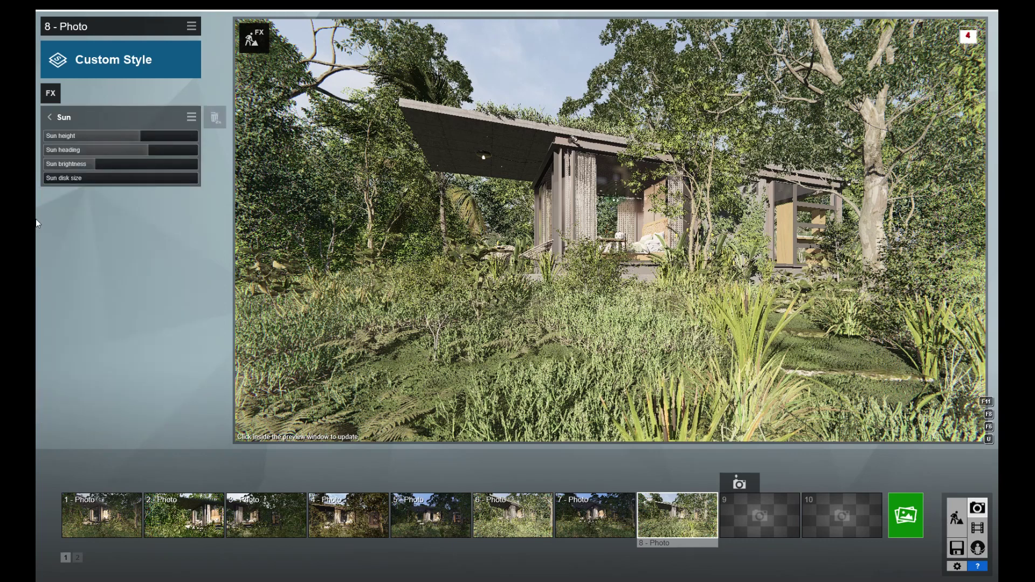
click(48, 117)
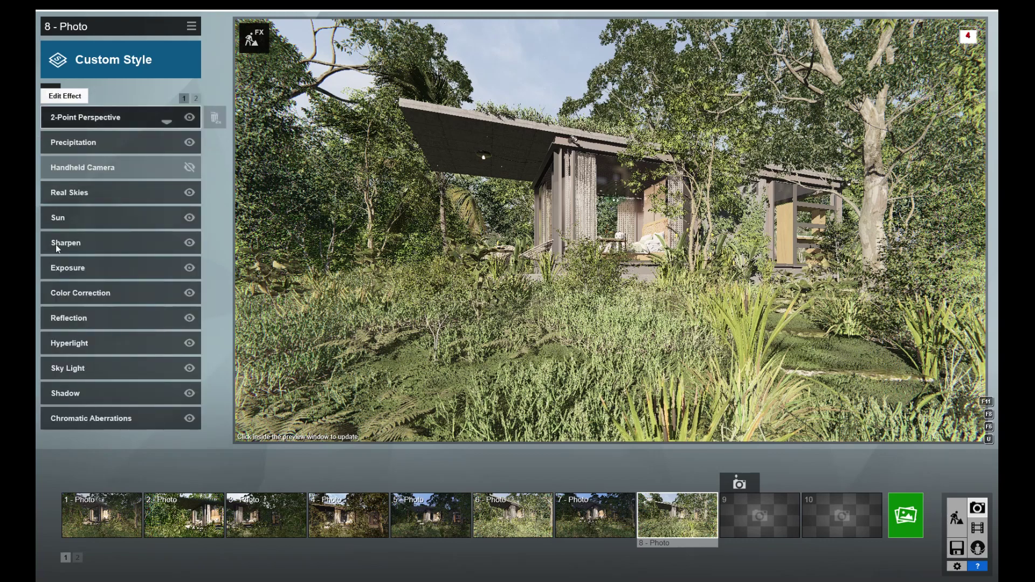
click(57, 244)
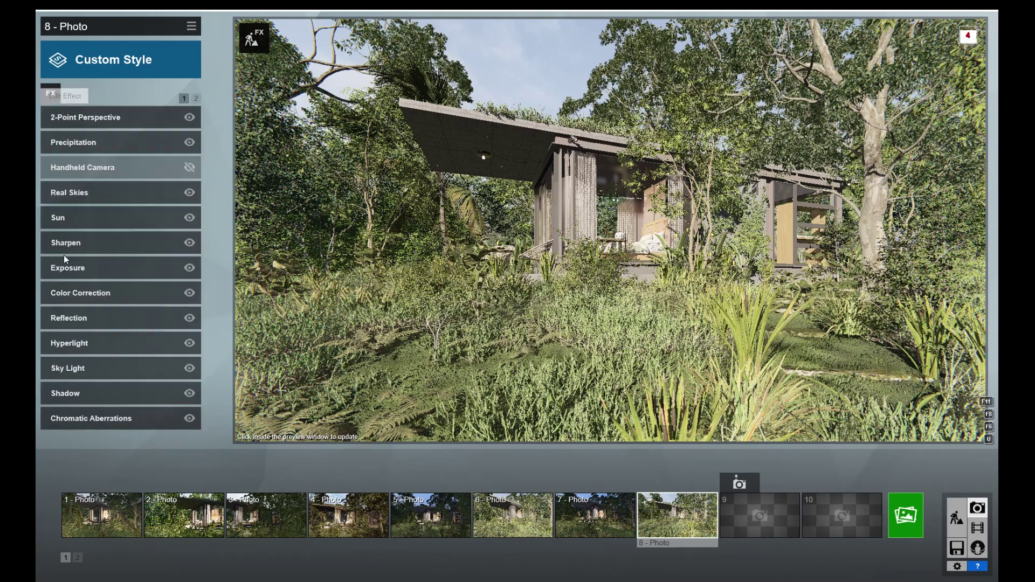
click(67, 270)
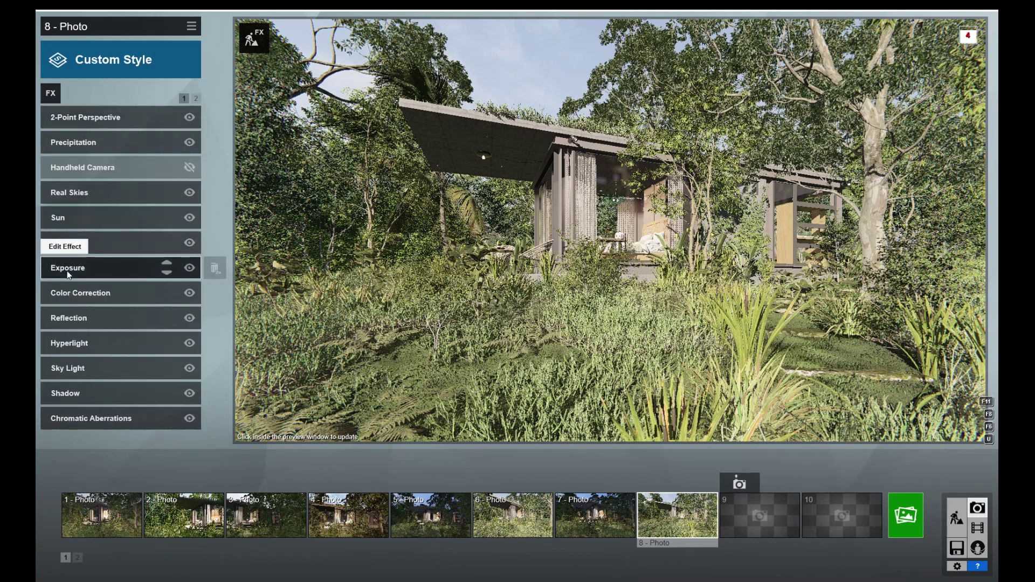
click(47, 118)
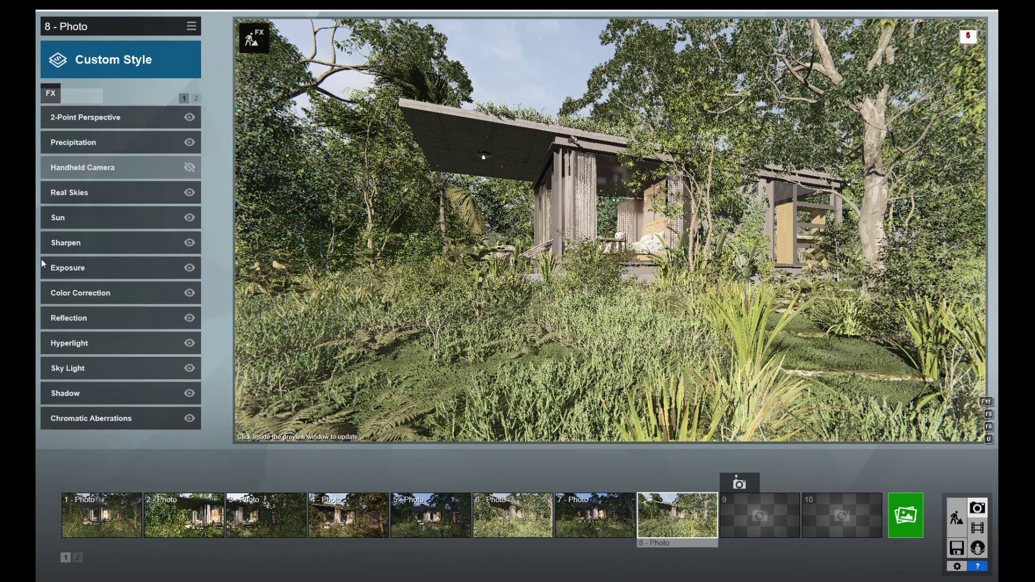
click(65, 292)
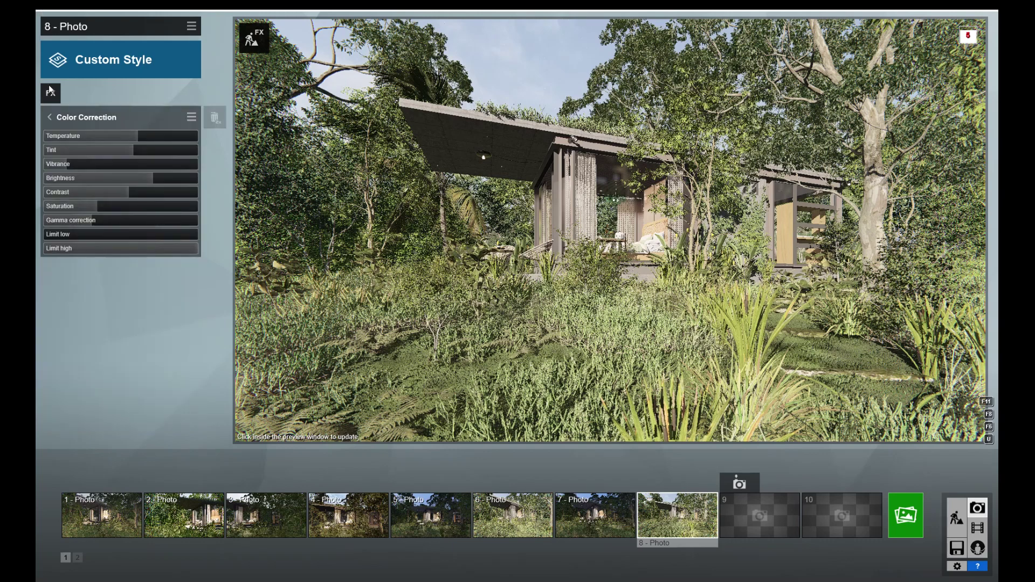
click(49, 117)
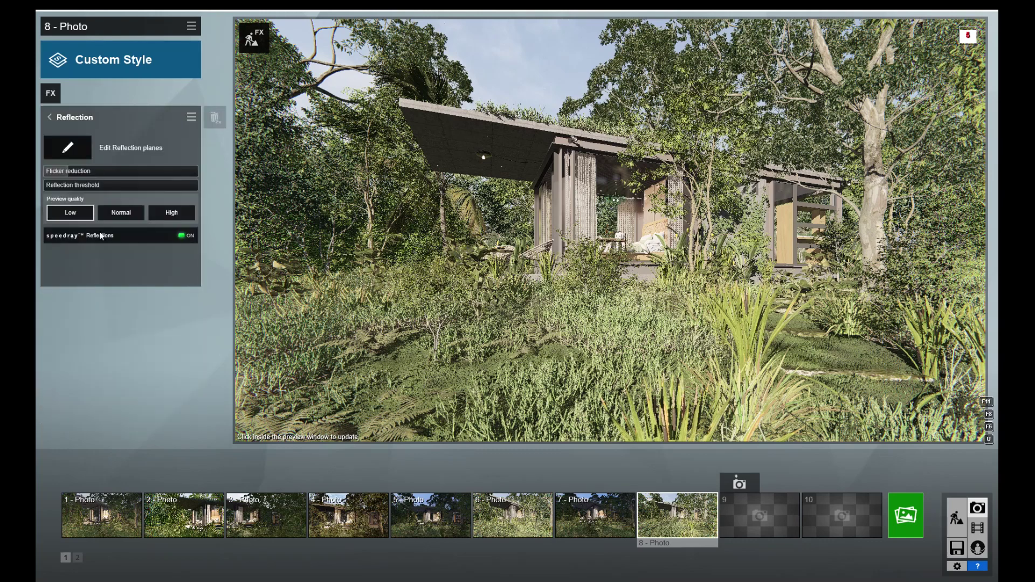
- Edit the reflection planes, removing the last three planes
click(70, 149)
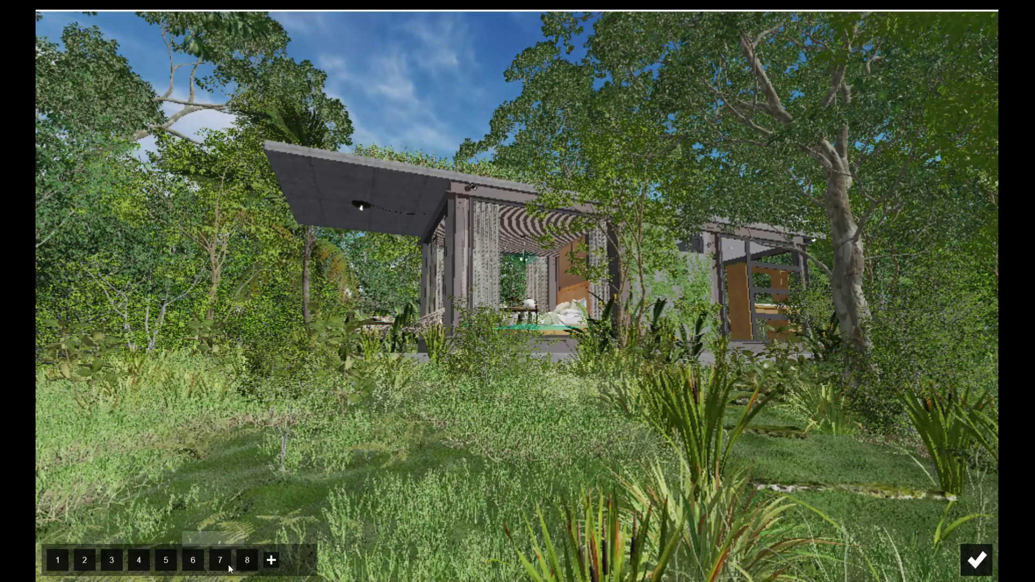
click(247, 560)
click(183, 561)
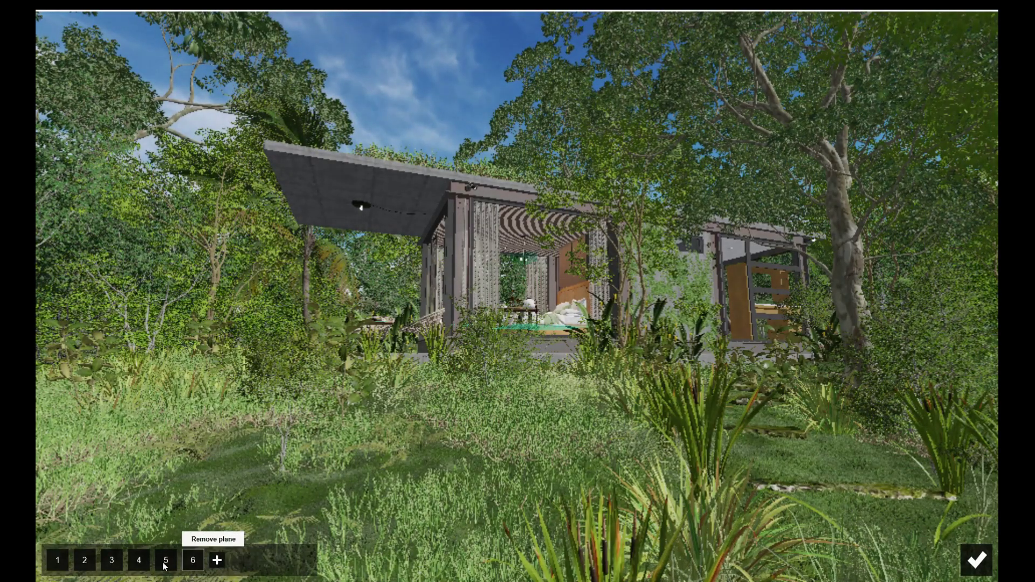
click(161, 561)
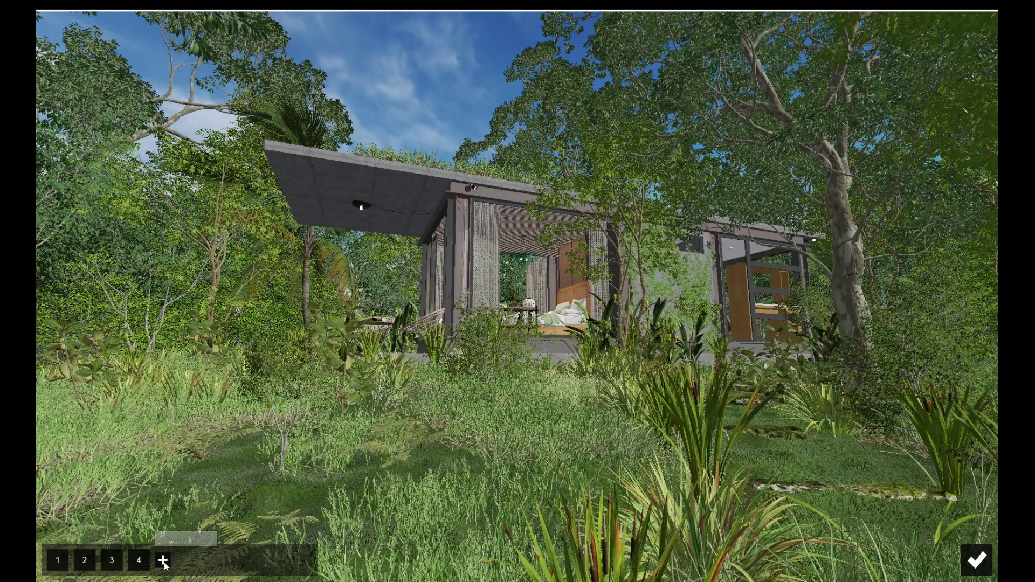
- Add reflection planes on the front glass, roof slab and both window glasses, then confirm
click(437, 270)
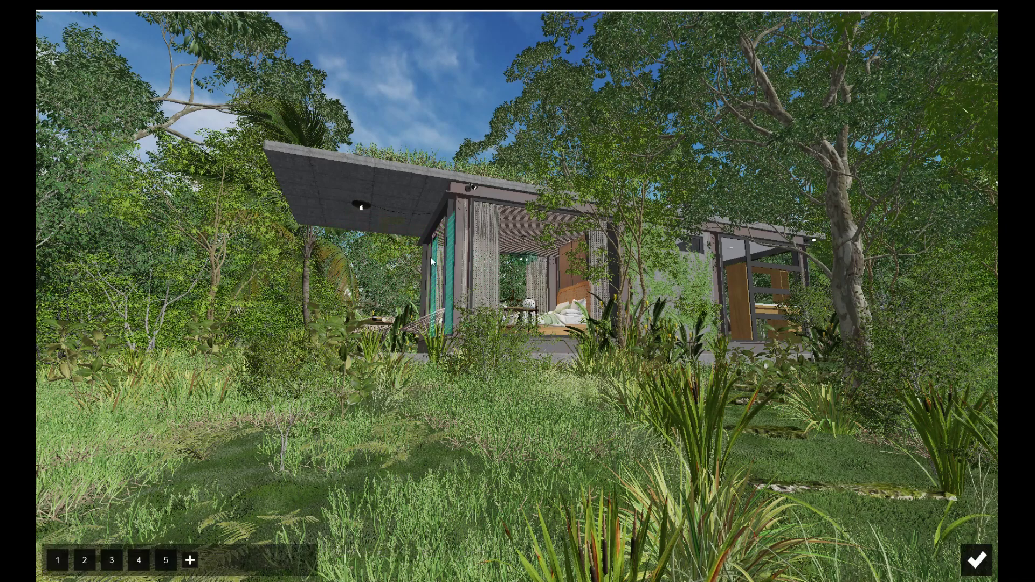
click(190, 560)
click(410, 212)
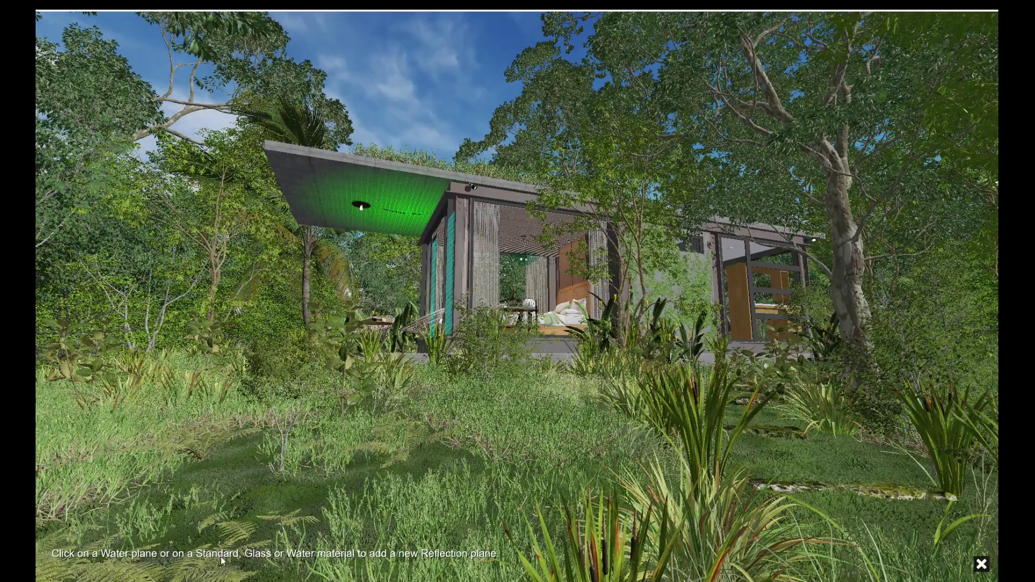
click(217, 560)
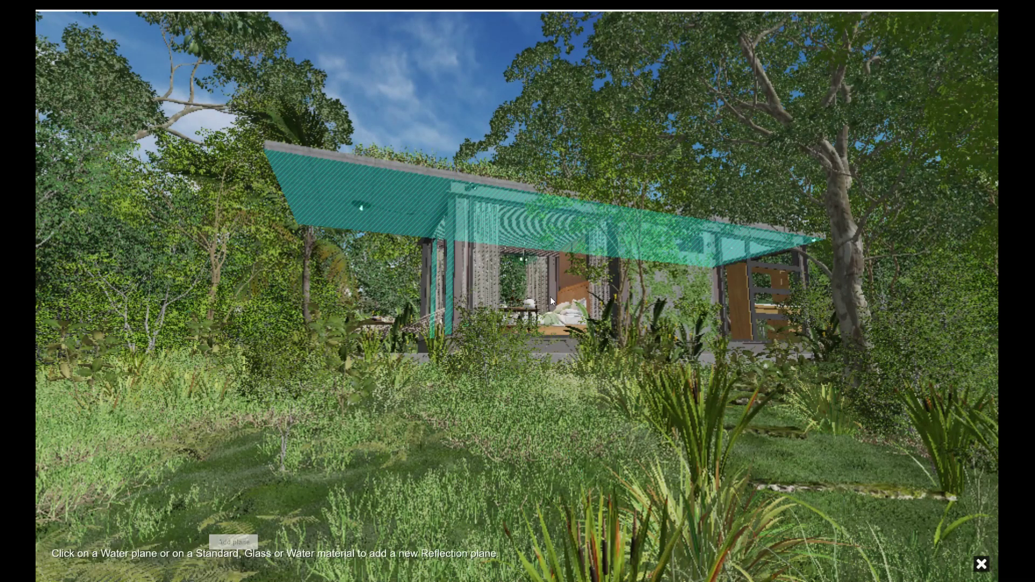
click(551, 296)
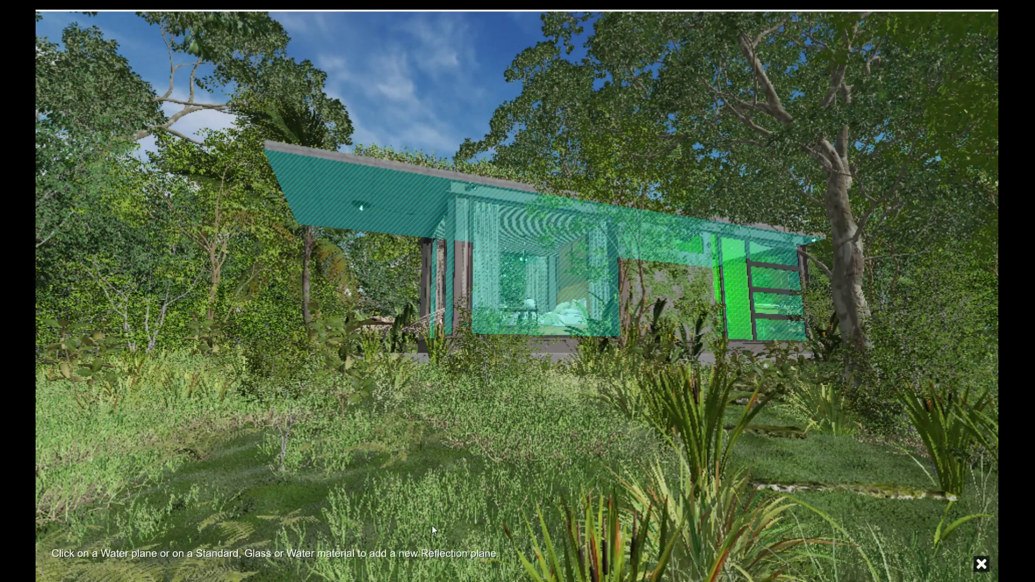
click(717, 296)
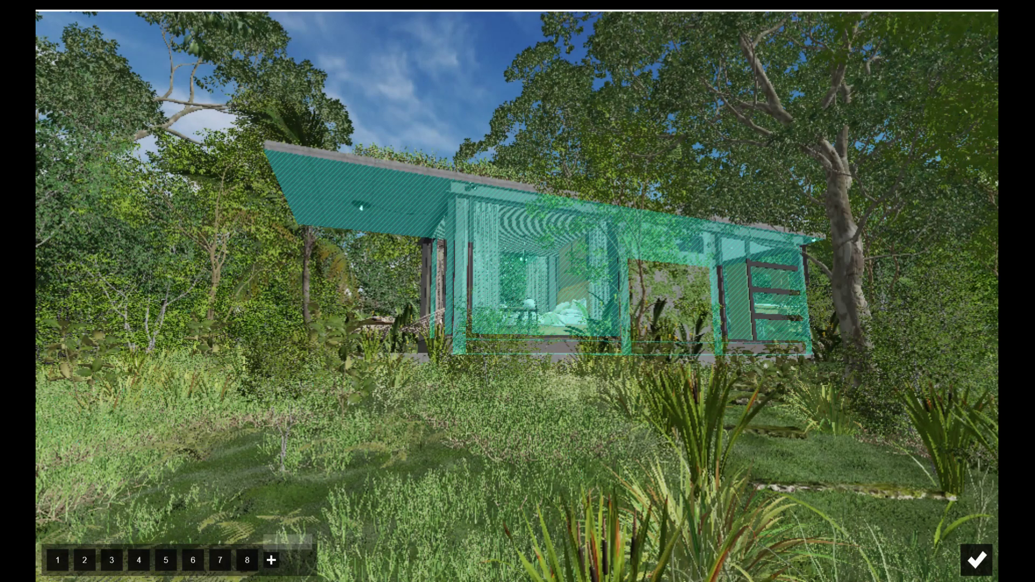
click(976, 559)
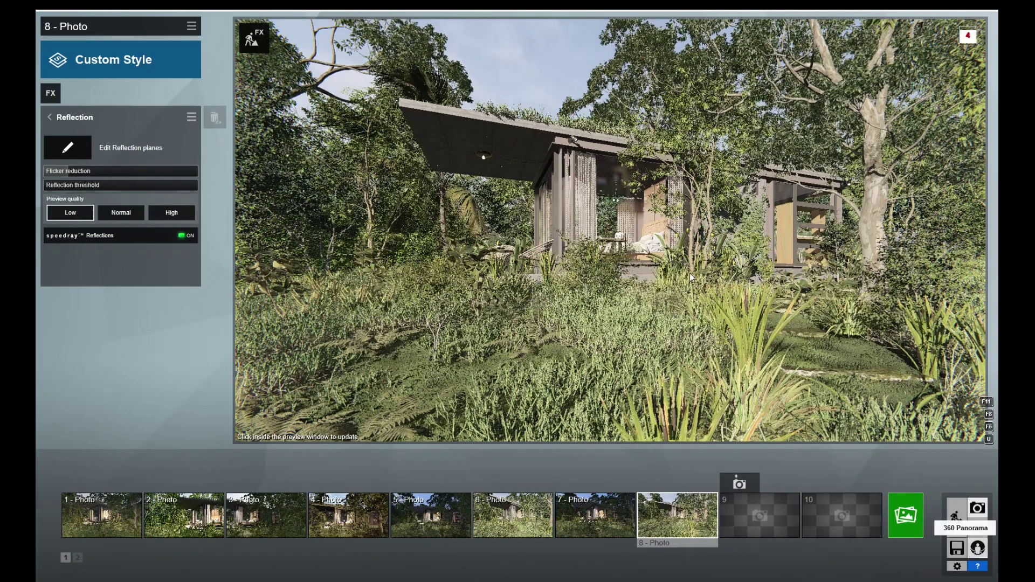
- Review the Hyperlight and Sky Light effect settings
click(50, 117)
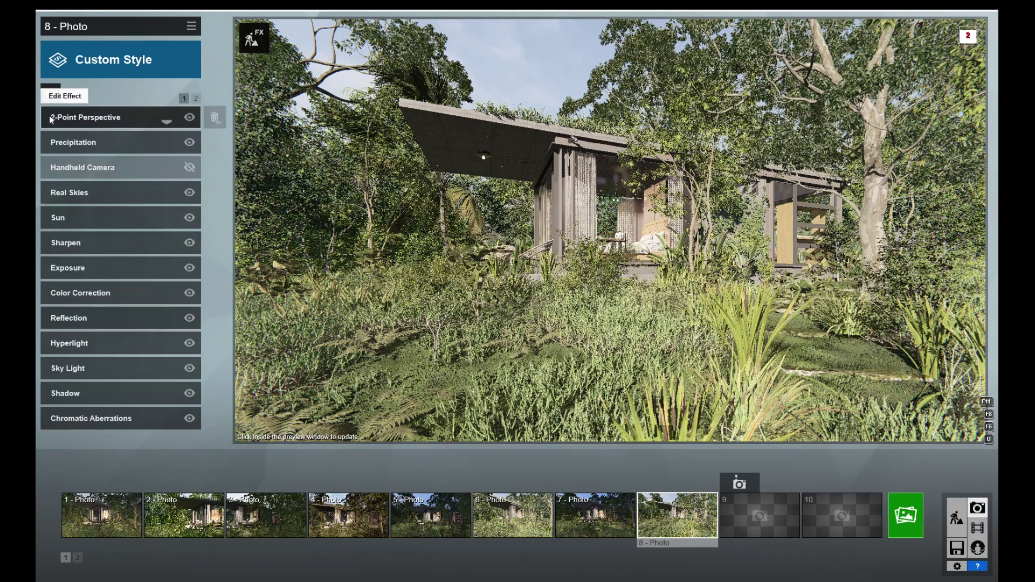
click(69, 349)
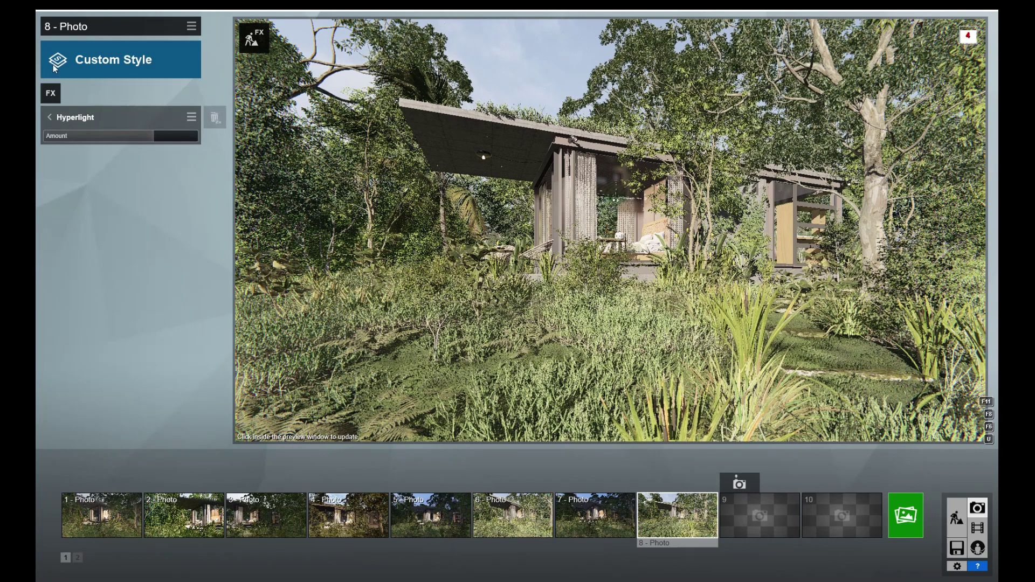
click(48, 117)
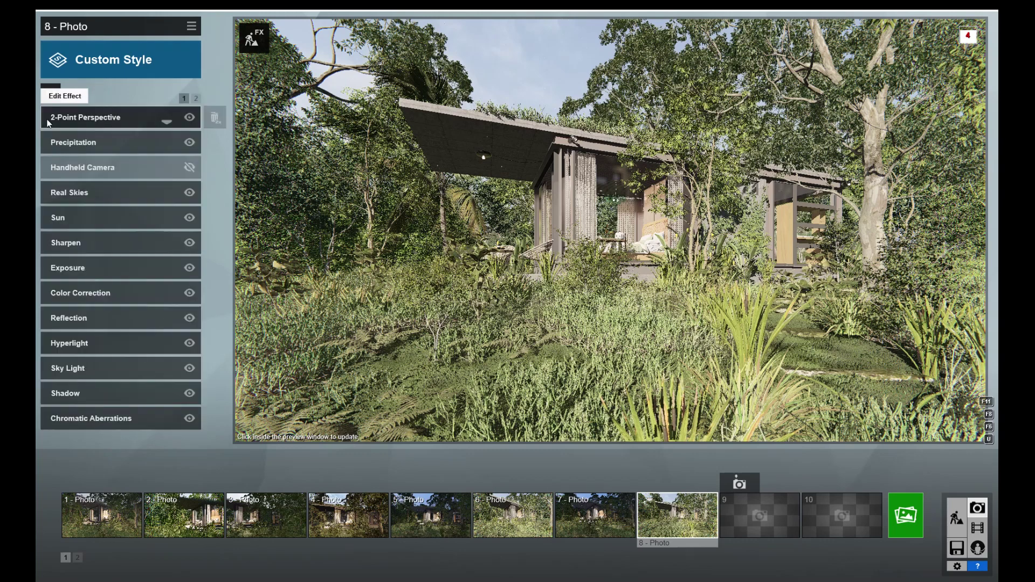
click(61, 367)
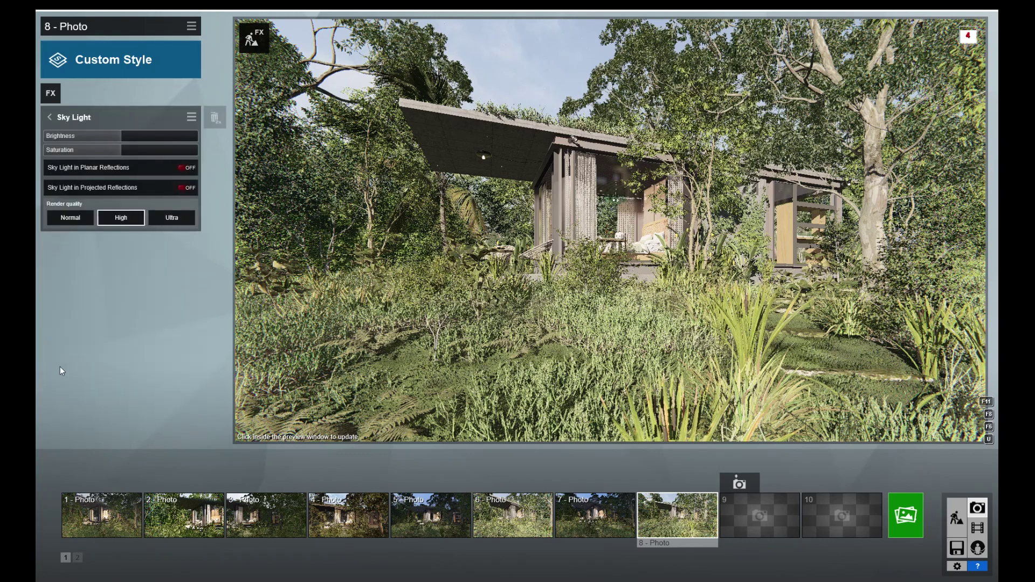
click(47, 118)
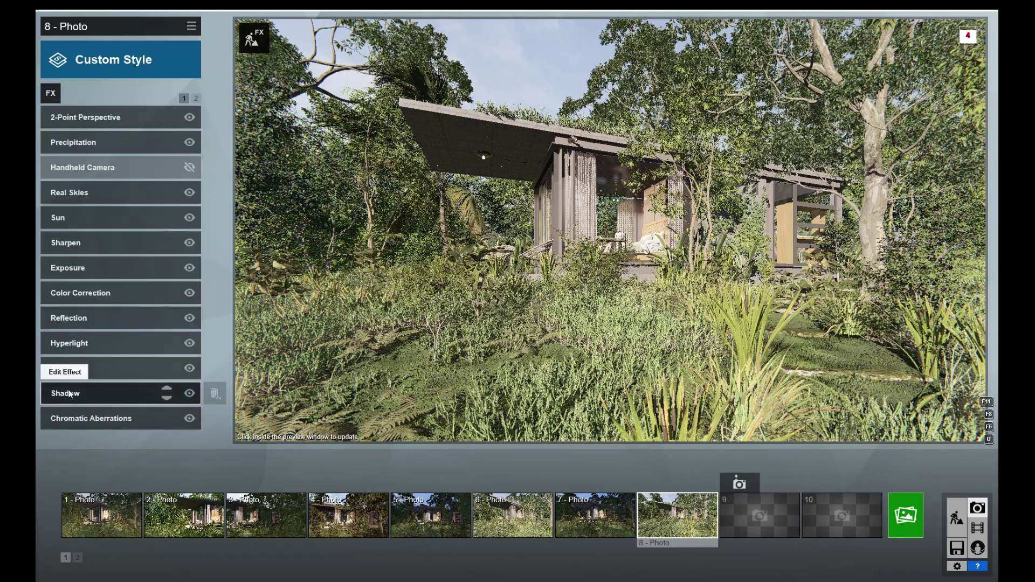
- Review Shadow, Chromatic Aberrations and Depth of Field, then bring up the Render Photos options
click(70, 394)
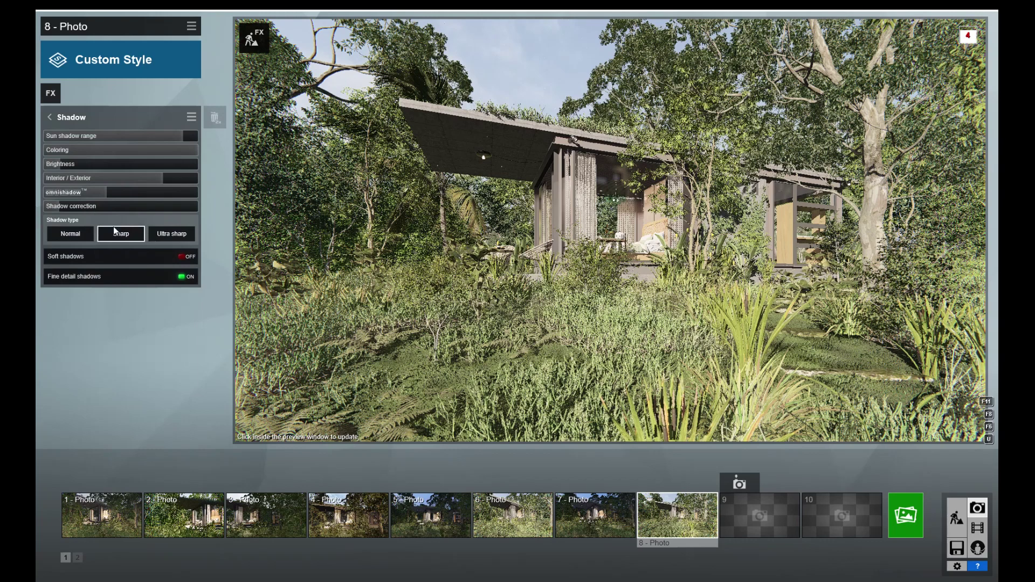
click(45, 121)
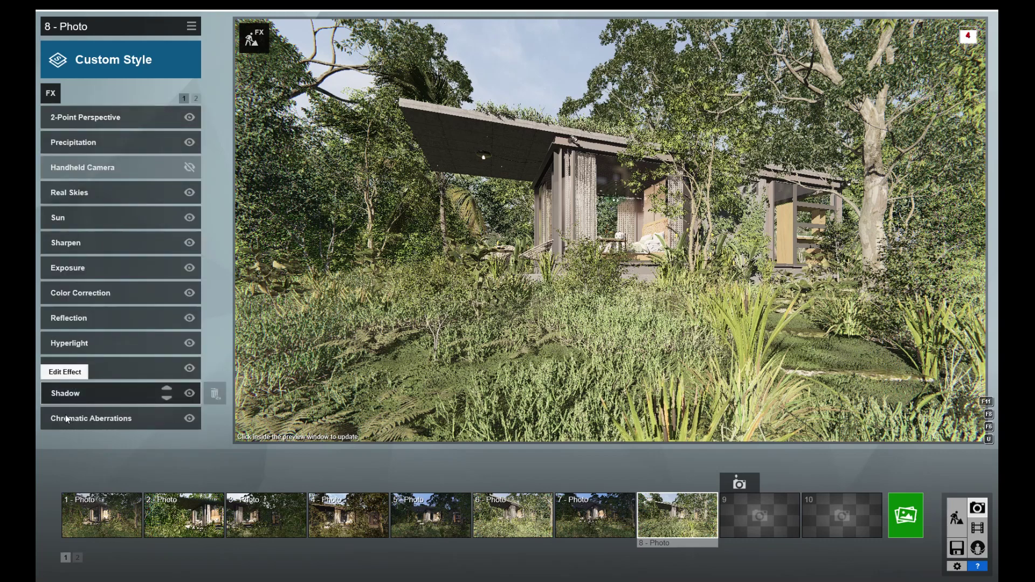
click(65, 418)
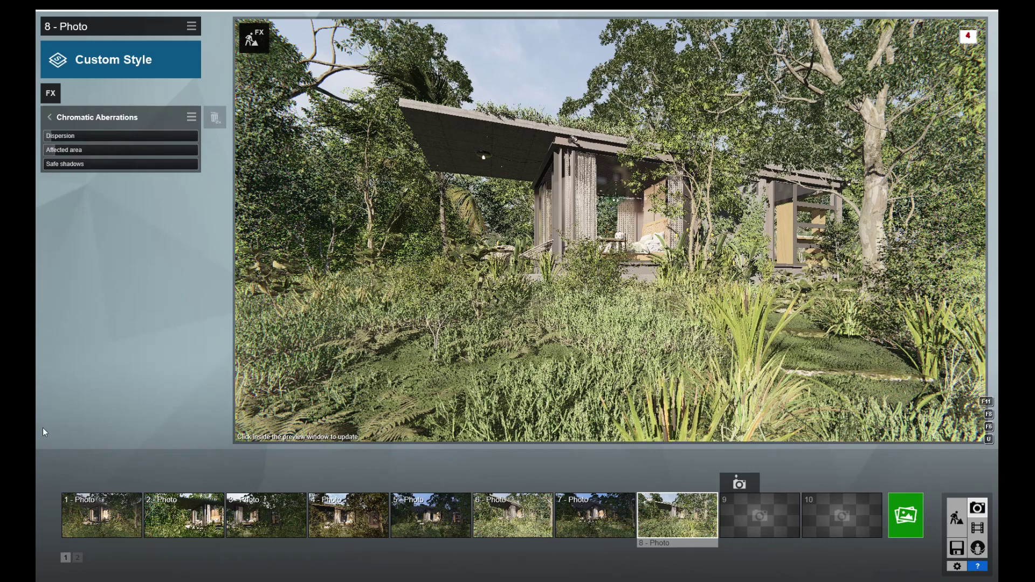
click(49, 117)
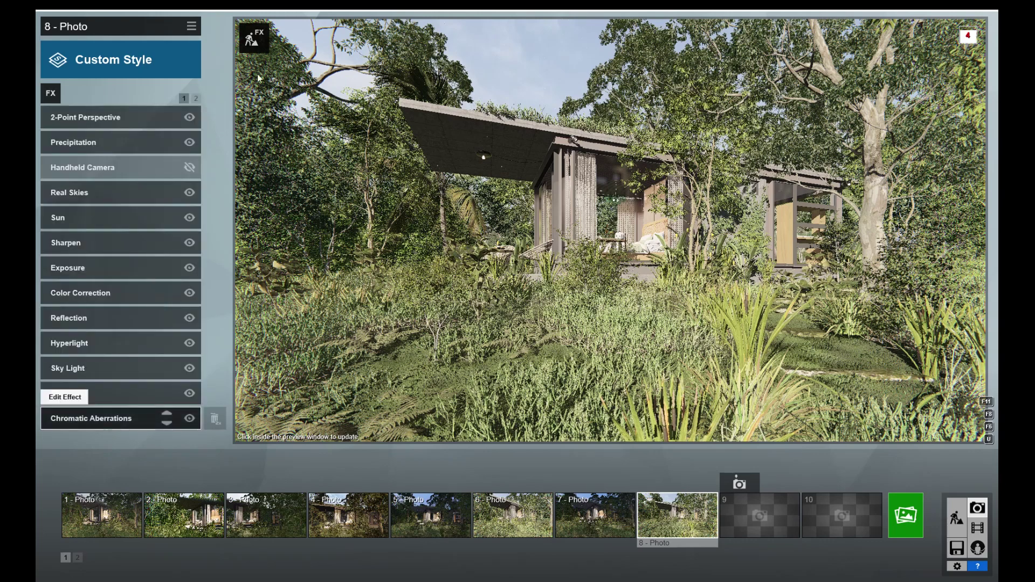
click(197, 98)
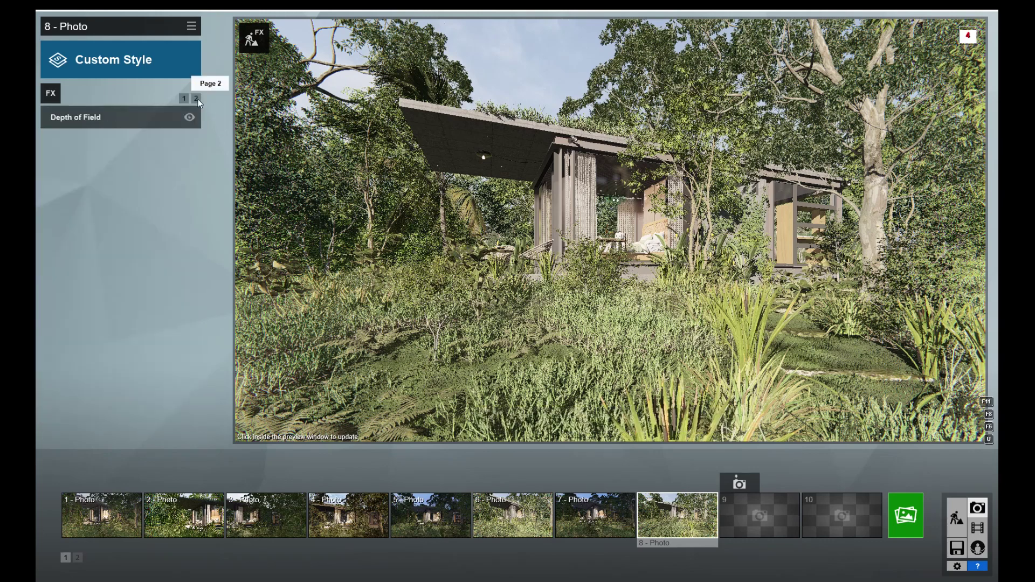
click(56, 118)
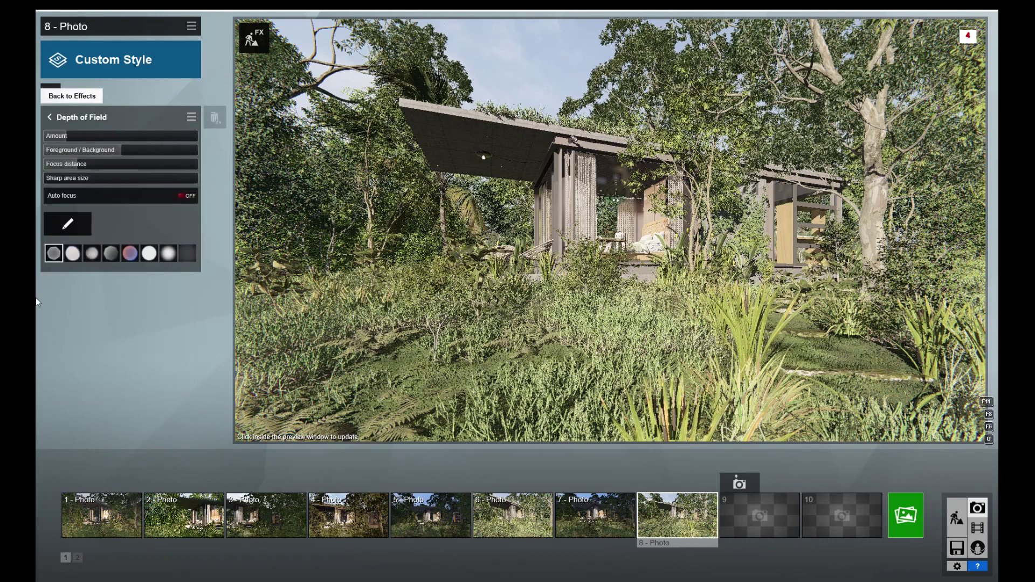
click(913, 516)
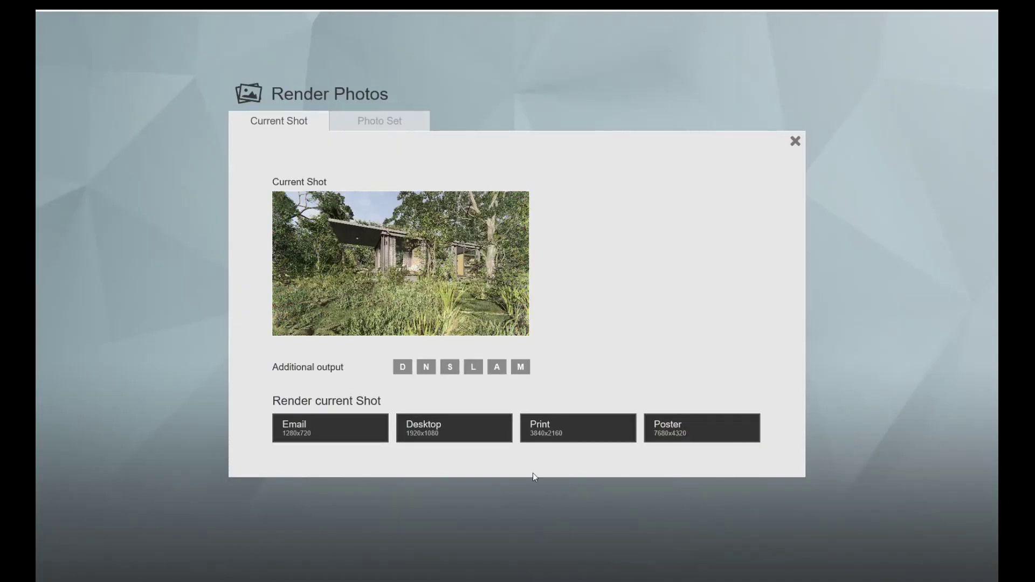